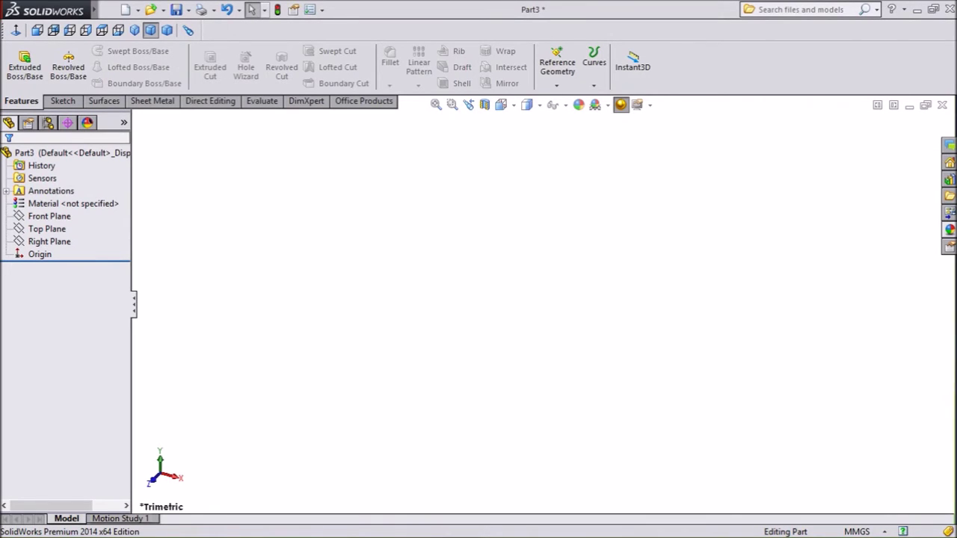
# Start a sketch on the Top Plane and draw a horizontal centerline about 111 mm long from the origin.
pyautogui.click(47, 229)
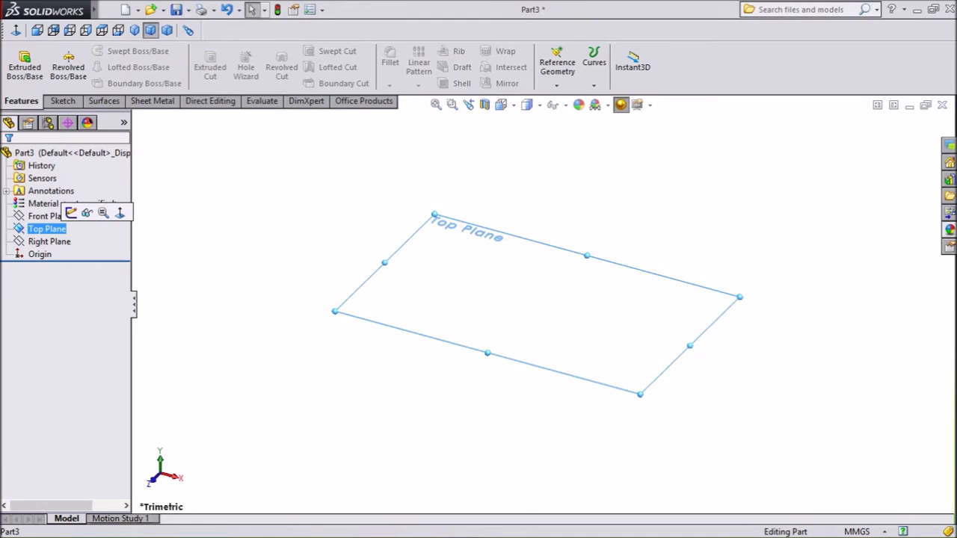
pyautogui.click(71, 212)
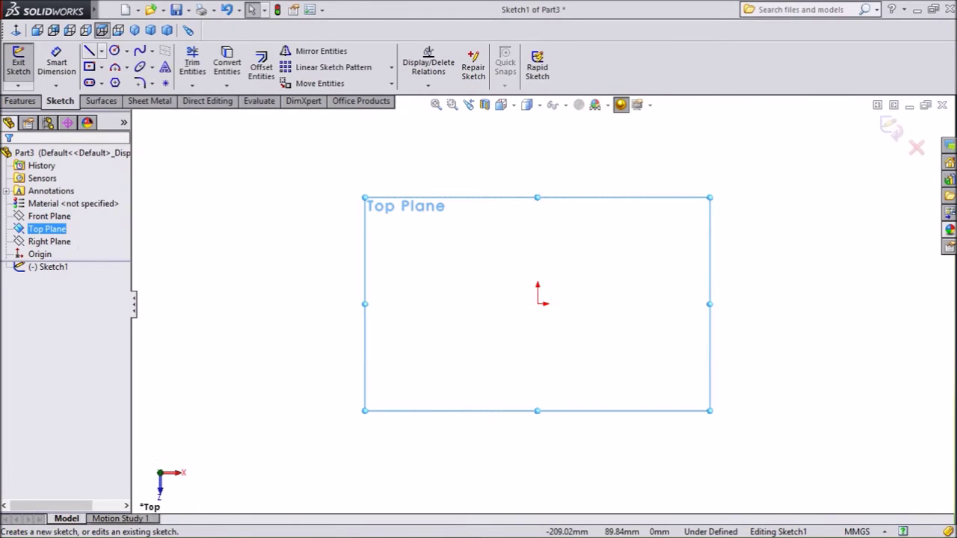
pyautogui.click(102, 51)
pyautogui.click(125, 80)
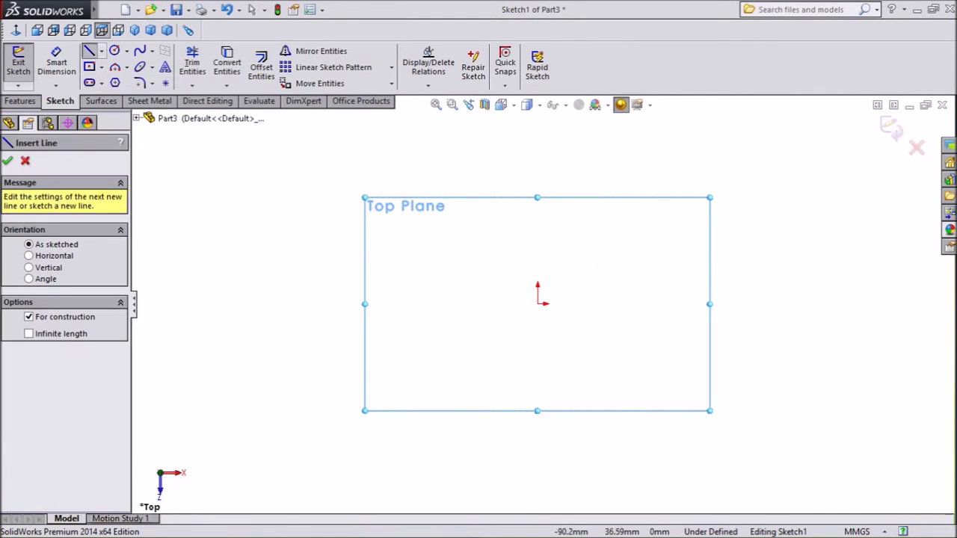
pyautogui.click(538, 303)
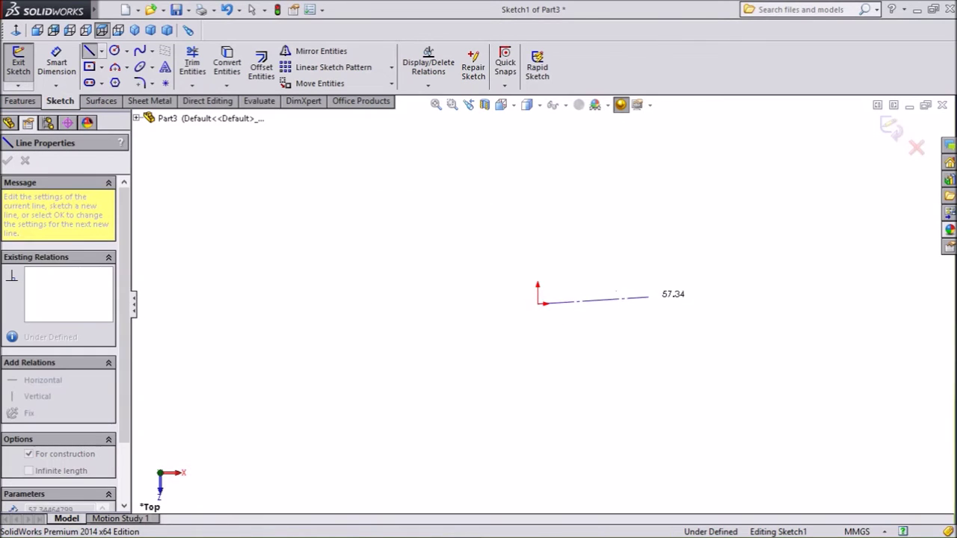
pyautogui.click(753, 303)
pyautogui.scroll(-1, 770, 288)
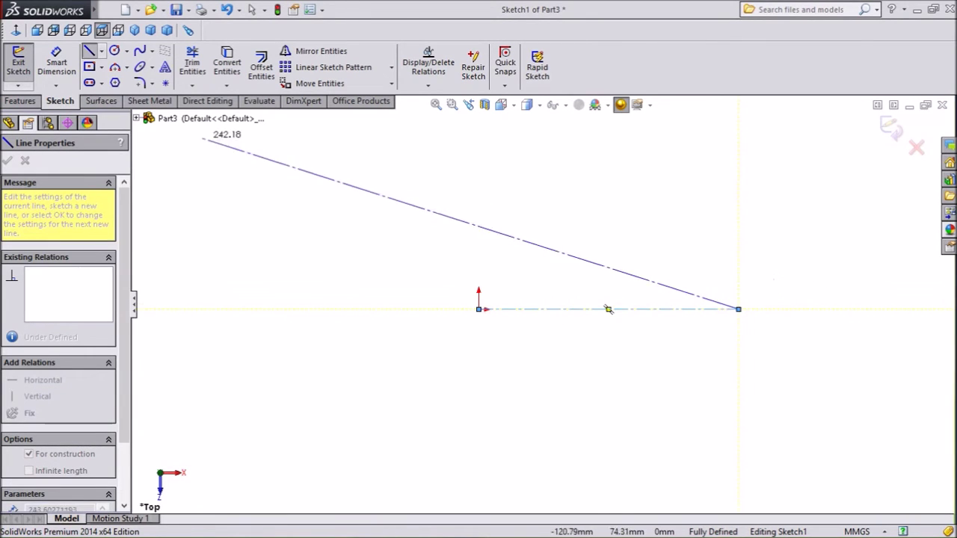
pyautogui.rightClick(263, 151)
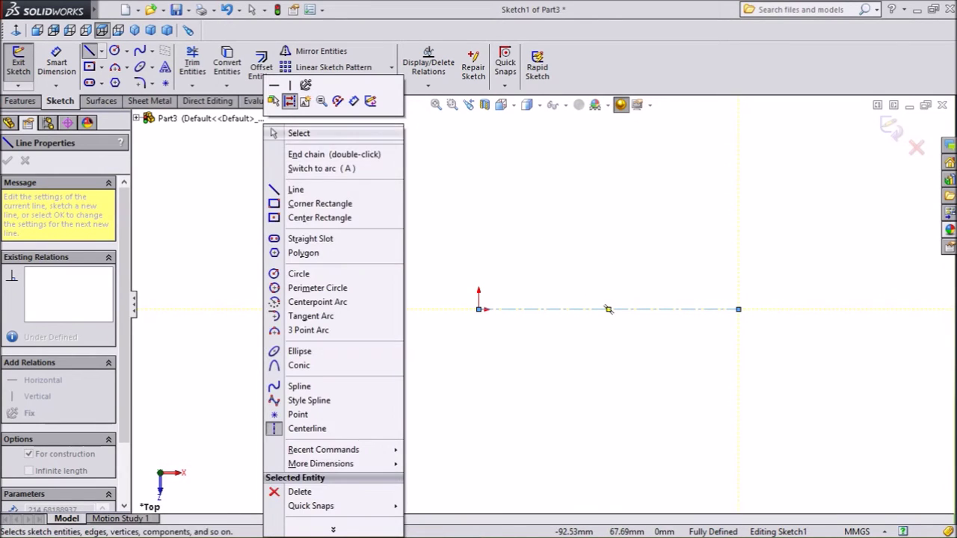
pyautogui.click(287, 132)
# Sketch an open C-shaped profile with about 20 mm horizontal legs and a vertical line about 63 mm long through the centerline's free end.
pyautogui.click(89, 51)
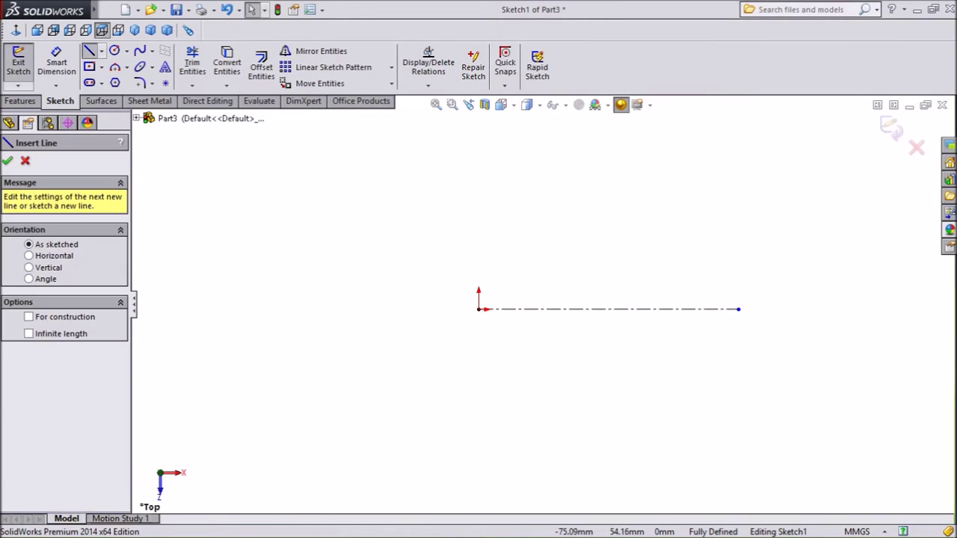
pyautogui.scroll(-2, 843, 341)
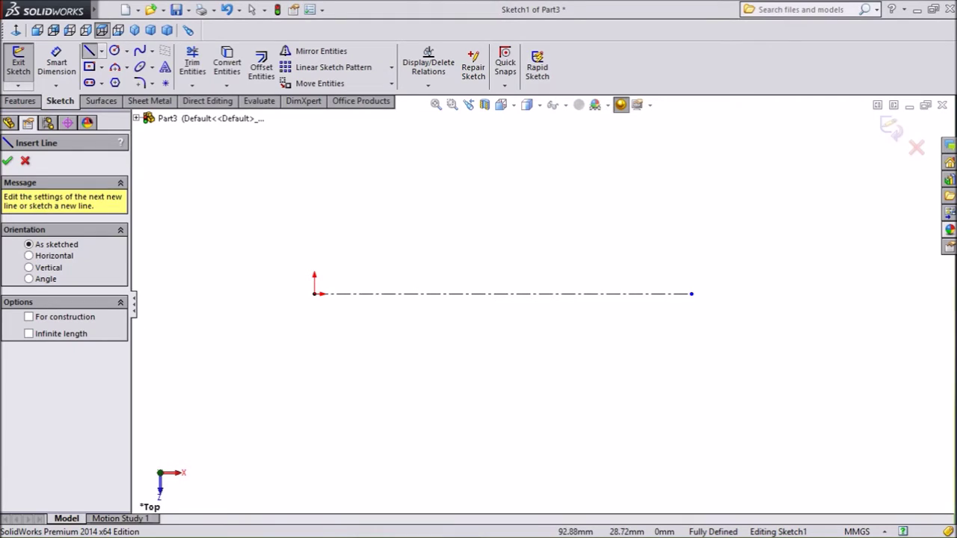
pyautogui.click(624, 192)
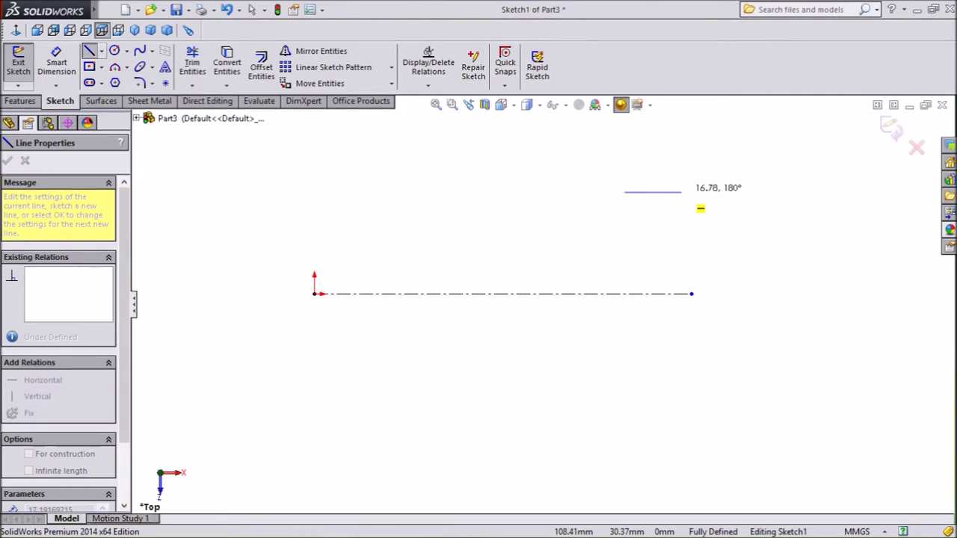
pyautogui.click(692, 192)
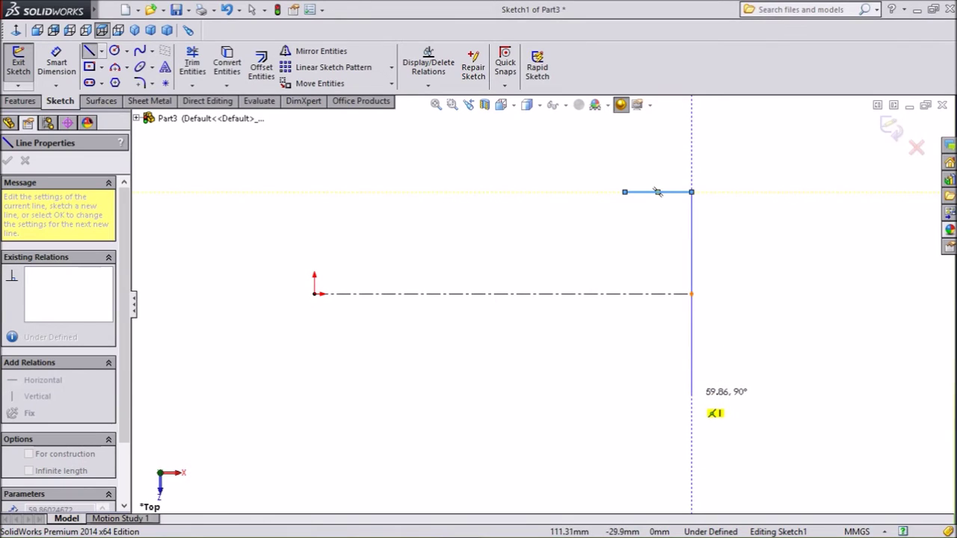
pyautogui.click(691, 406)
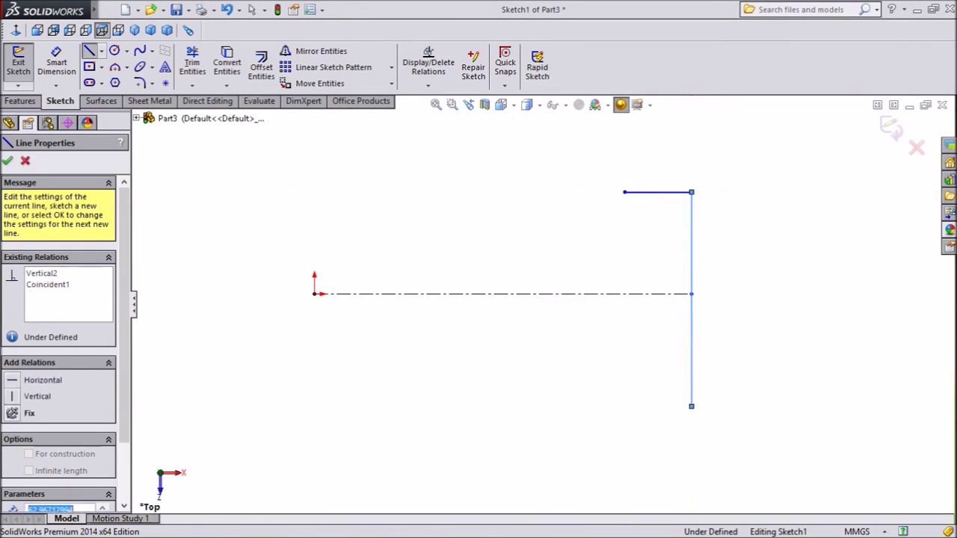
pyautogui.click(625, 405)
pyautogui.rightClick(735, 334)
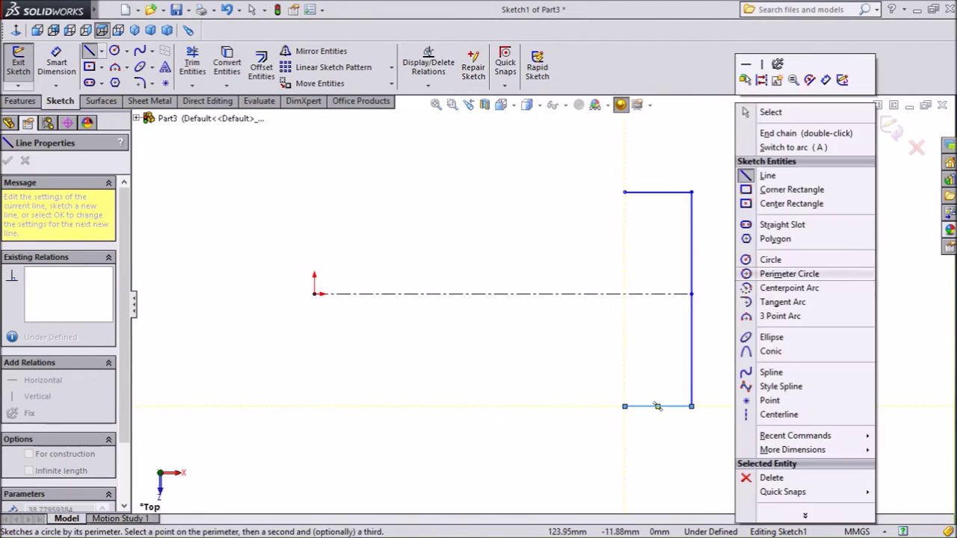
pyautogui.click(771, 112)
pyautogui.scroll(1, 755, 305)
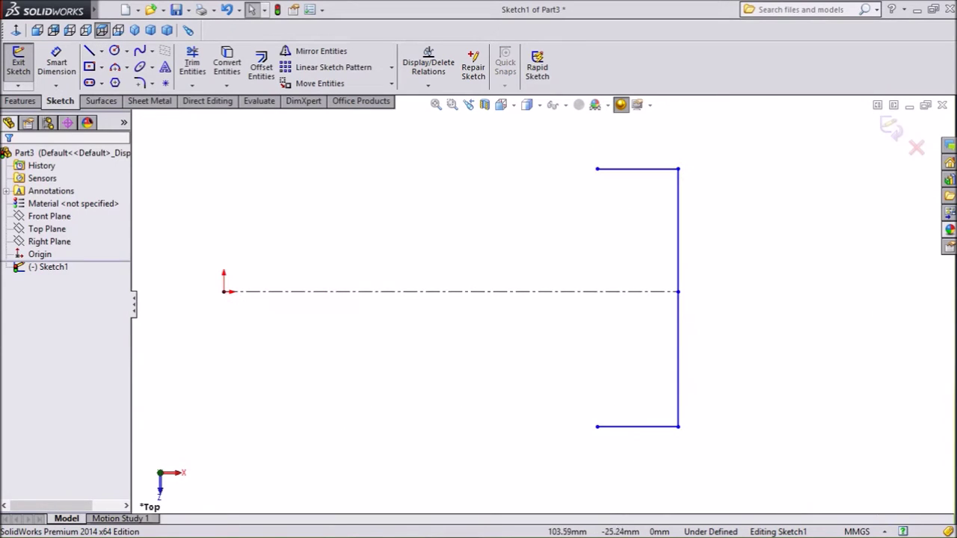
# Add an Equal relation between the upper and lower horizontal lines of the profile.
pyautogui.click(637, 426)
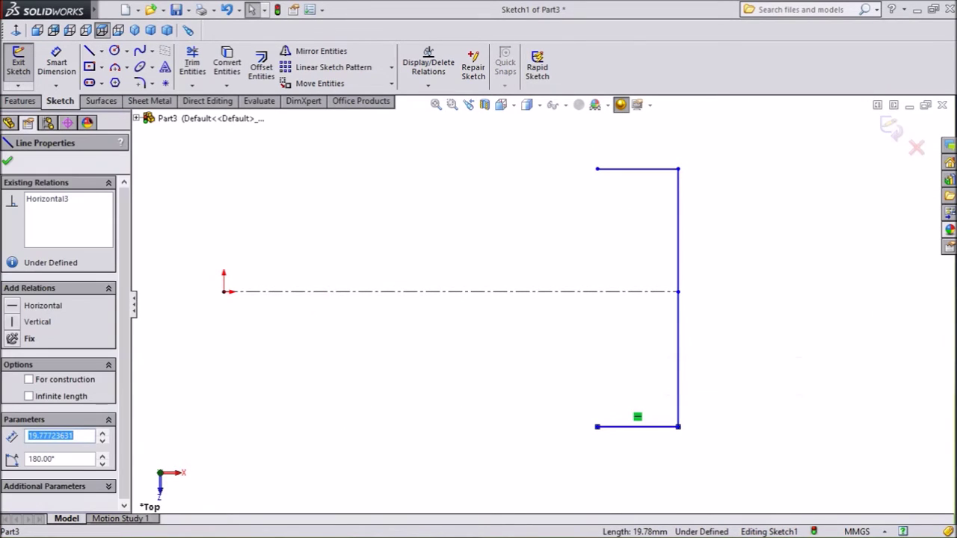
pyautogui.keyDown('ctrl'); pyautogui.click(637, 169); pyautogui.keyUp('ctrl')
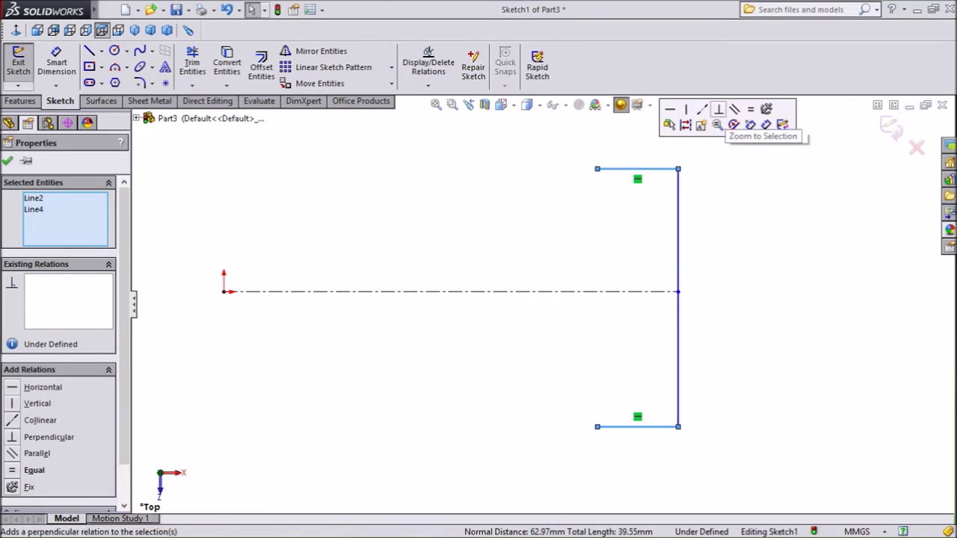
pyautogui.click(750, 110)
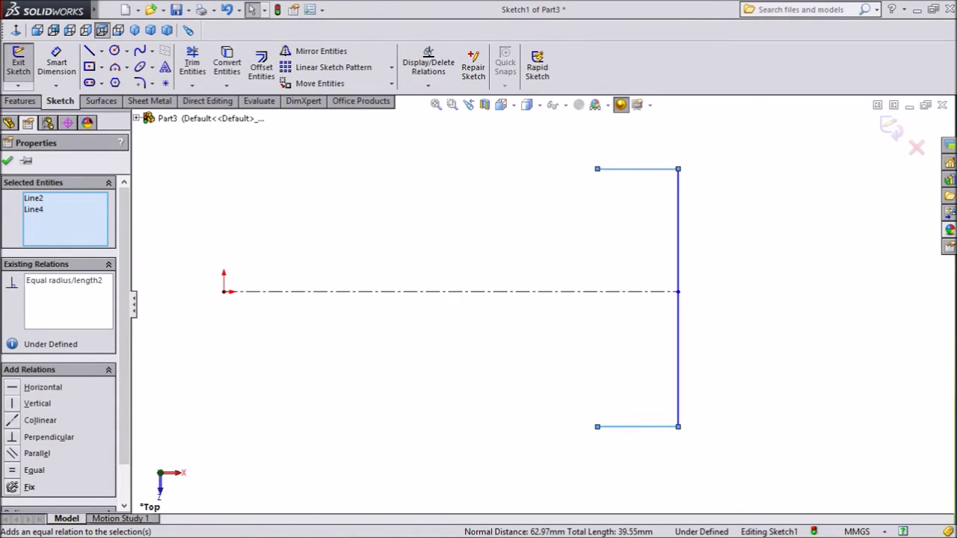
pyautogui.press('Escape')
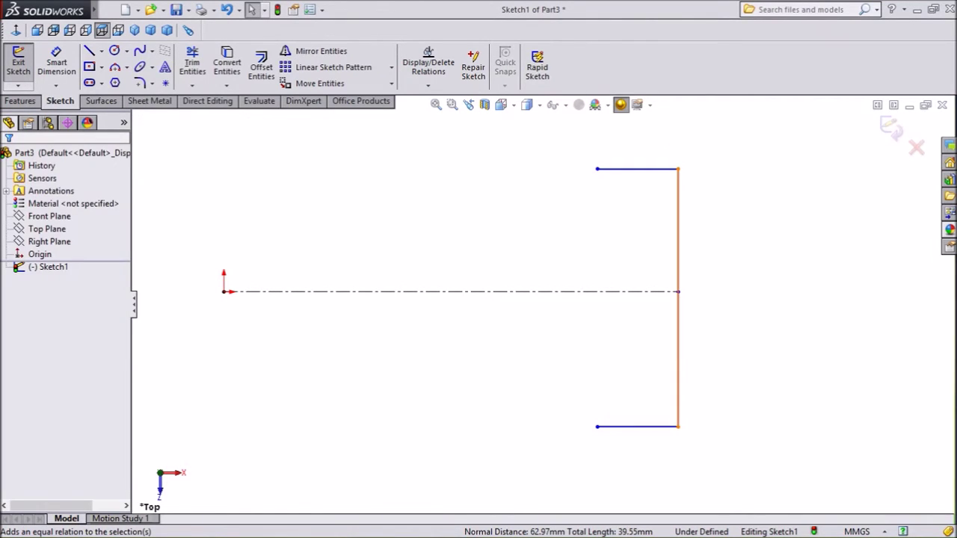
# Add a Midpoint relation between the vertical line and the centerline's endpoint.
pyautogui.click(678, 296)
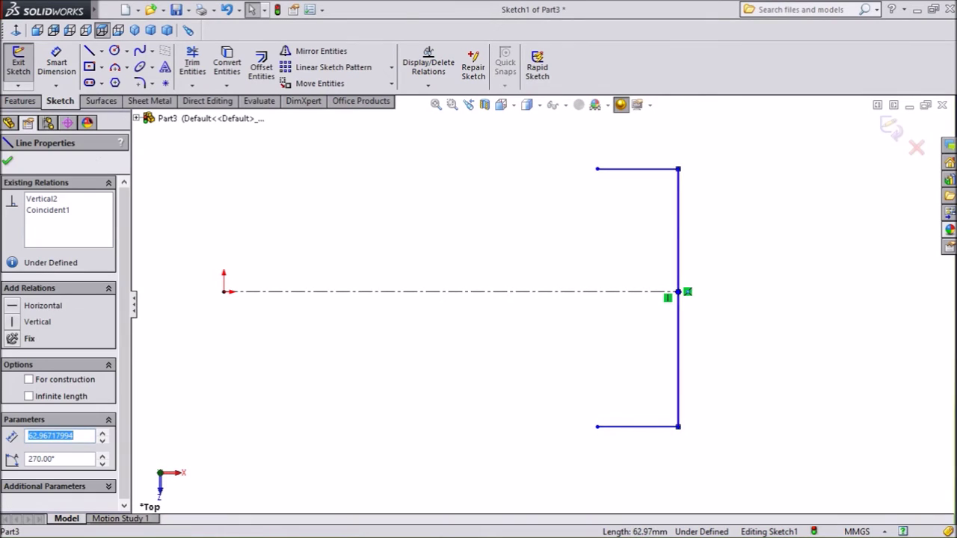
pyautogui.keyDown('ctrl'); pyautogui.click(678, 291); pyautogui.keyUp('ctrl')
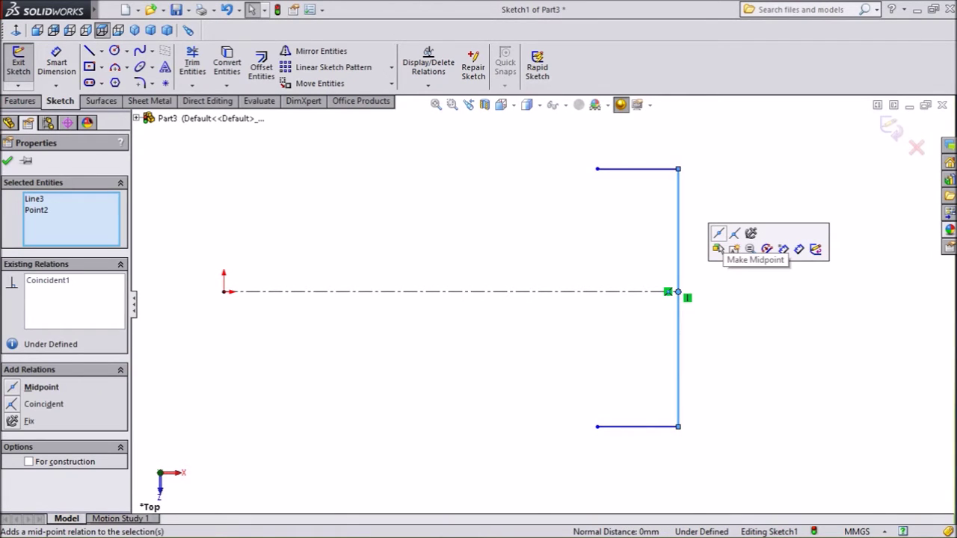
pyautogui.click(718, 249)
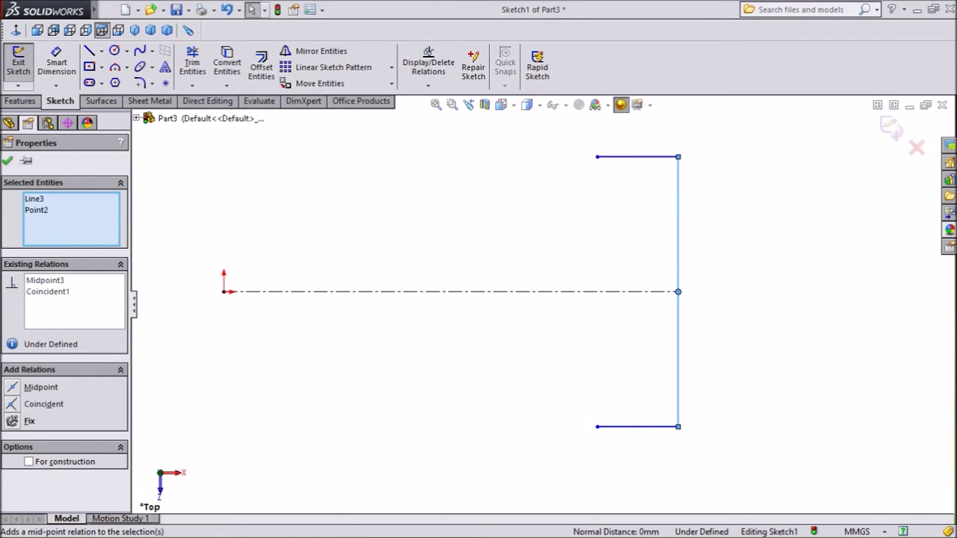
pyautogui.press('Escape')
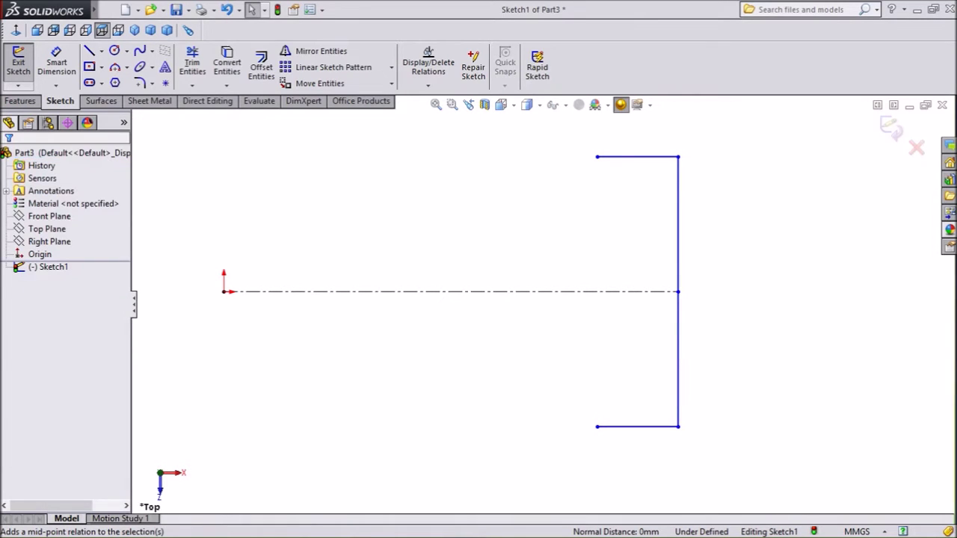
# Dimension the horizontal centerline's length to 483 mm.
pyautogui.click(57, 64)
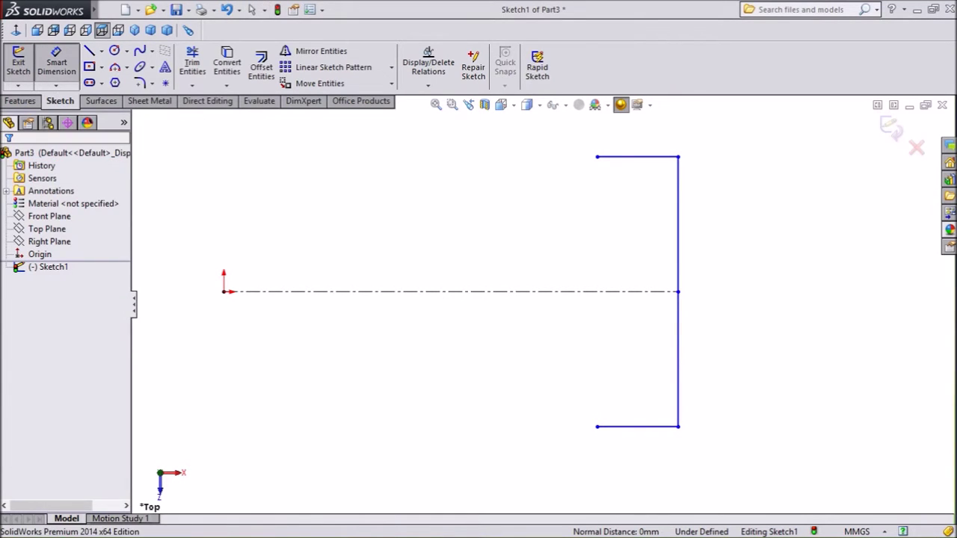
pyautogui.click(425, 292)
pyautogui.click(423, 355)
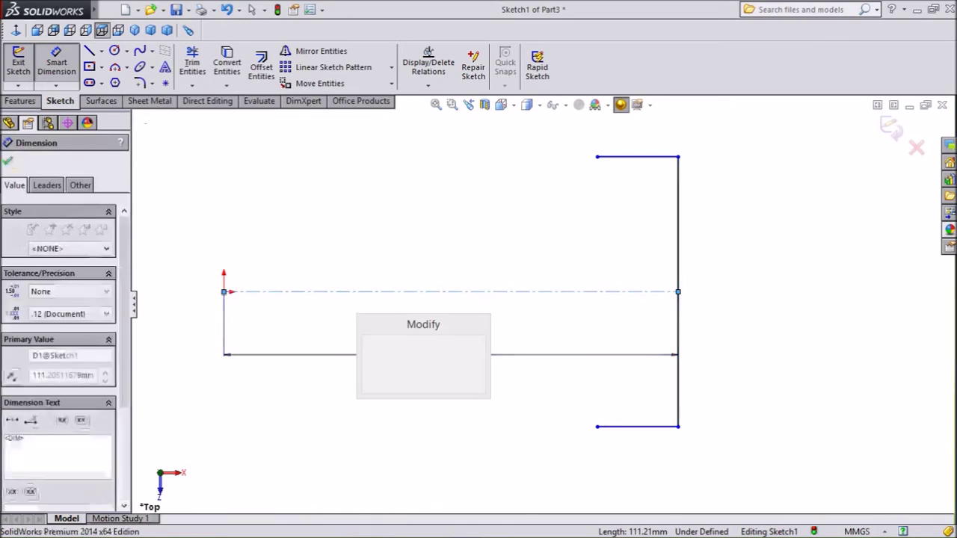
pyautogui.write('483')
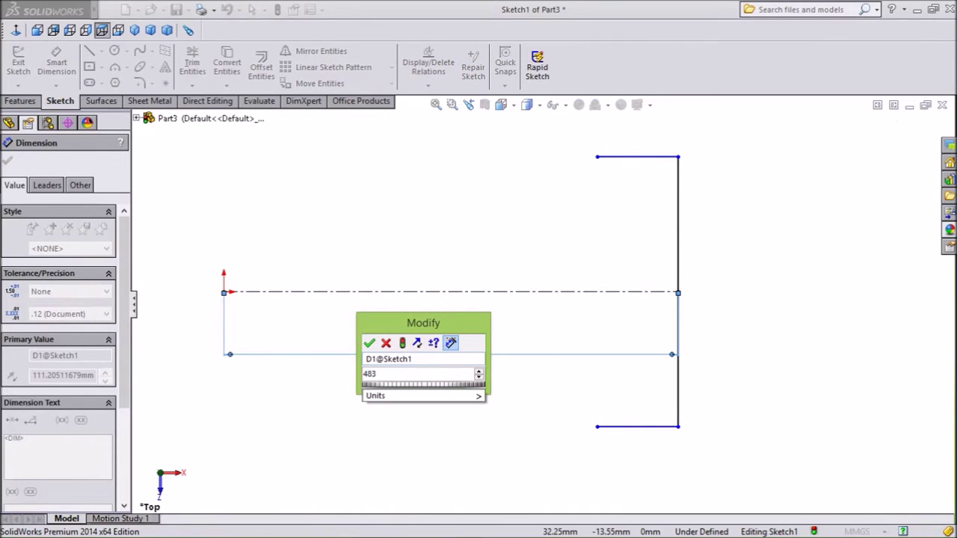
pyautogui.click(371, 342)
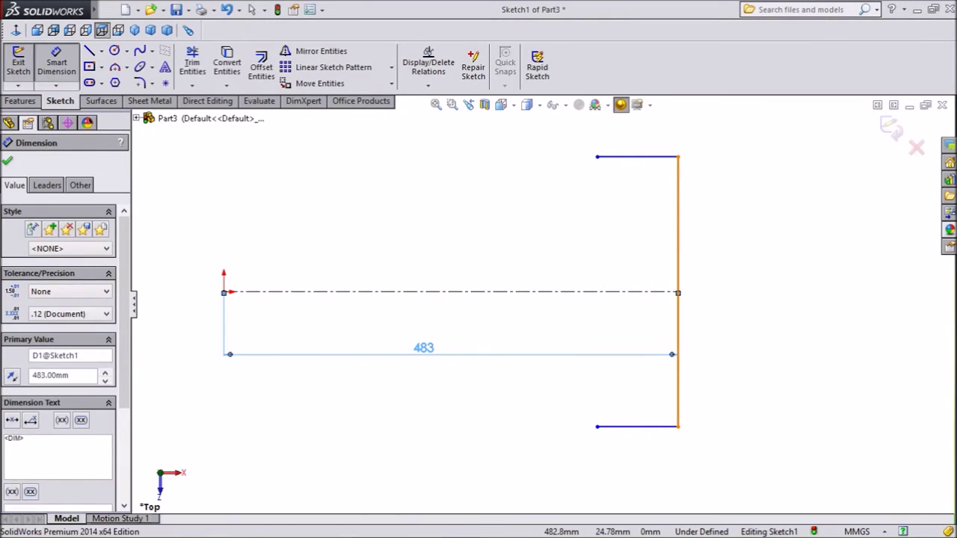
# Dimension the profile's vertical line to 200 mm.
pyautogui.click(678, 225)
pyautogui.click(743, 284)
pyautogui.write('200')
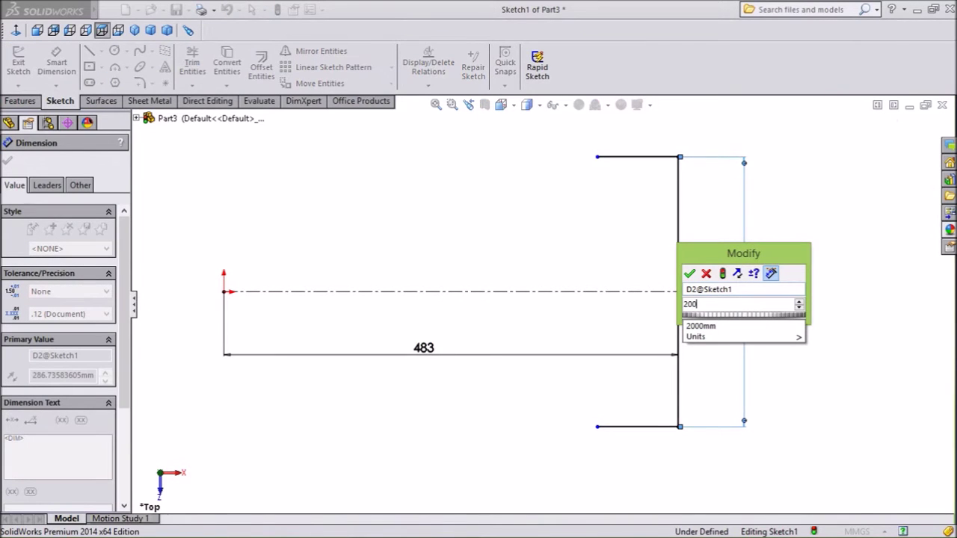
pyautogui.press('Return')
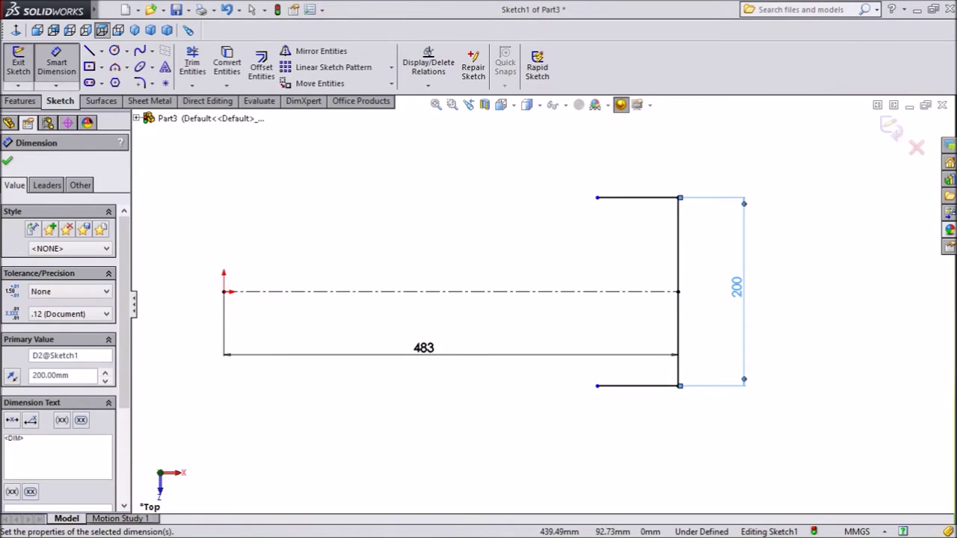
# Dimension the profile's upper horizontal line to 63 mm.
pyautogui.click(635, 197)
pyautogui.click(635, 166)
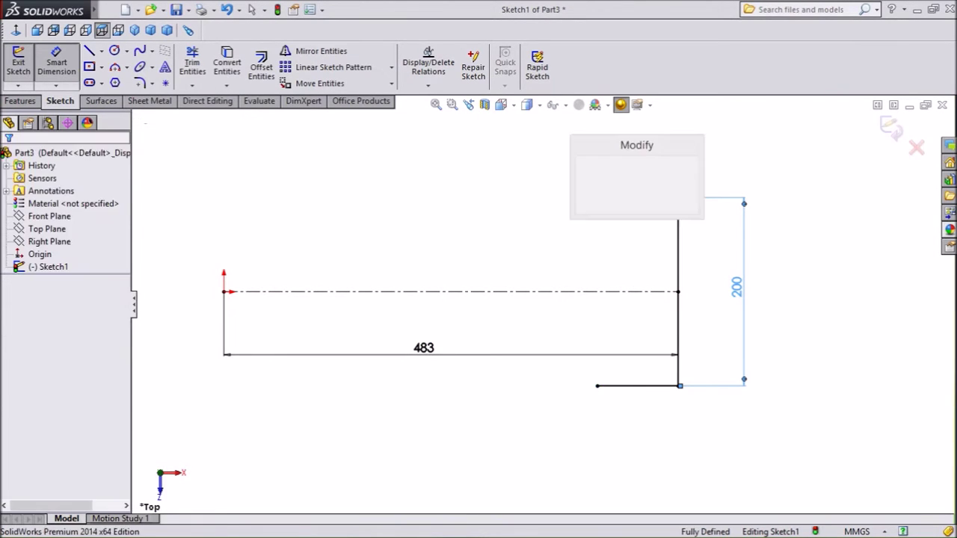
pyautogui.write('85')
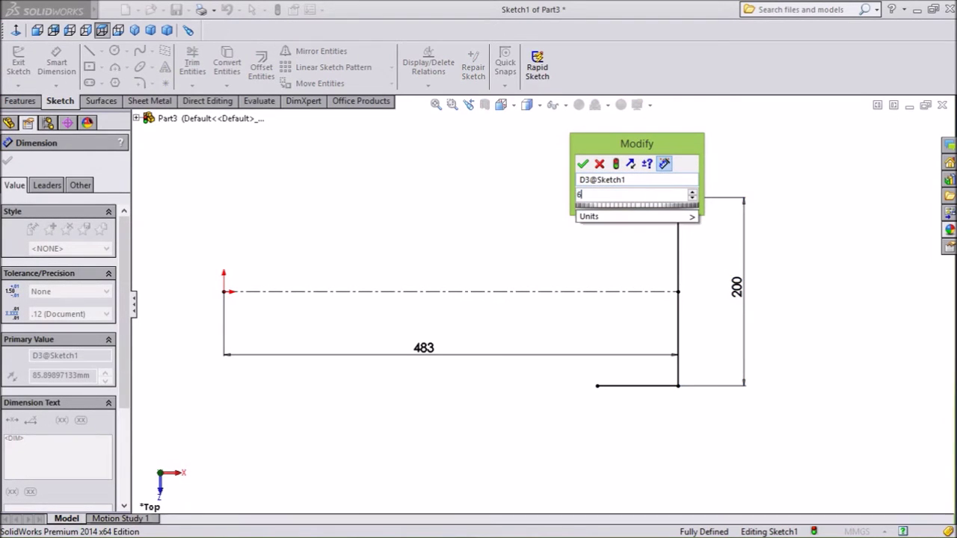
pyautogui.click(583, 164)
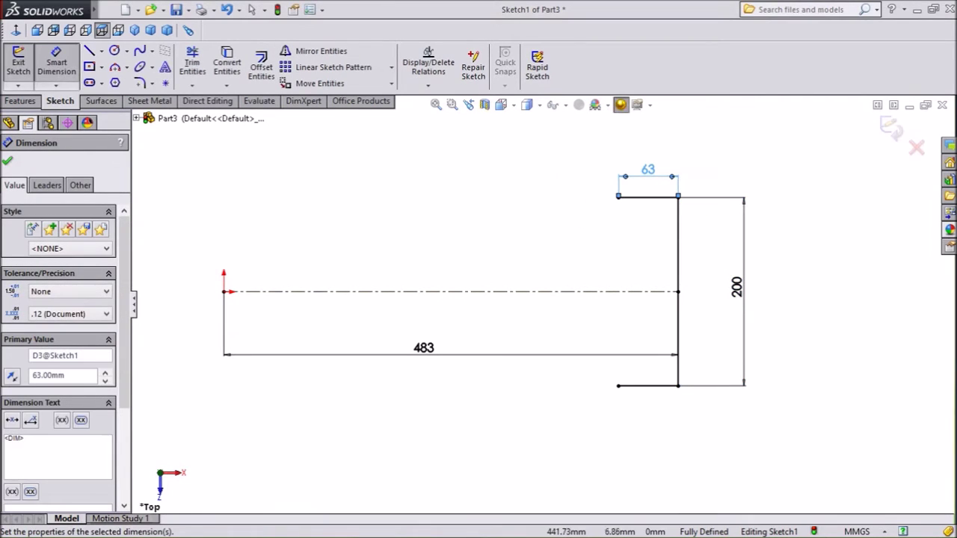
# Fillet the upper and lower corners of the C-shaped profile with a 10 mm radius.
pyautogui.click(140, 82)
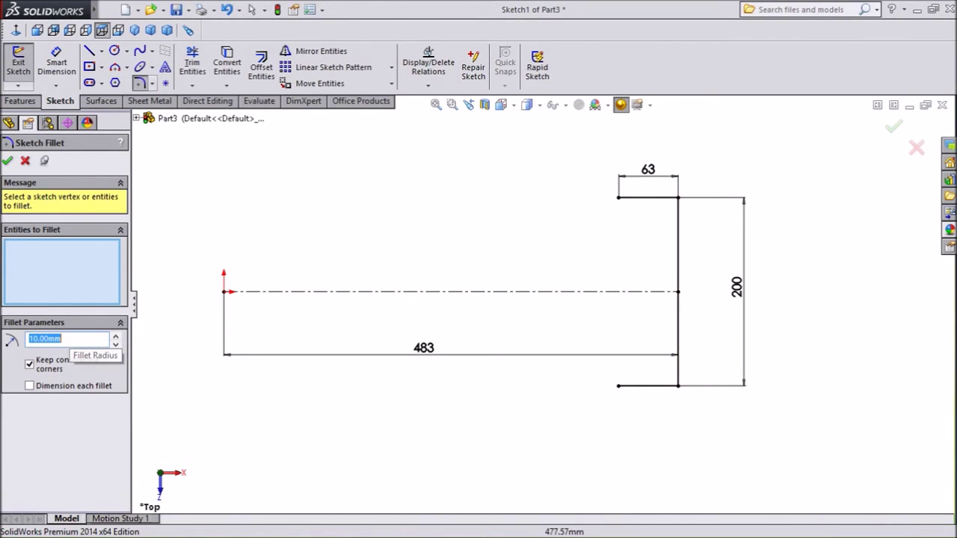
pyautogui.click(676, 199)
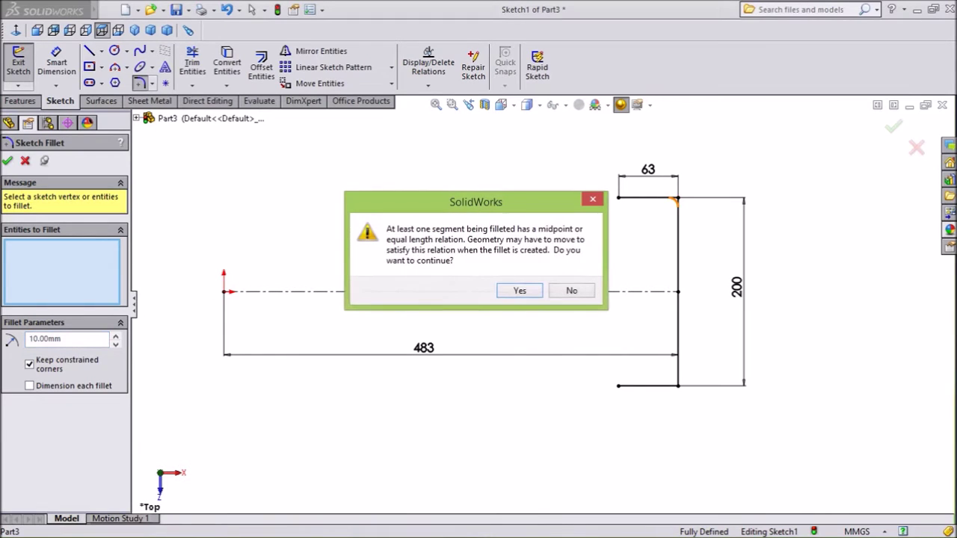
pyautogui.press('Return')
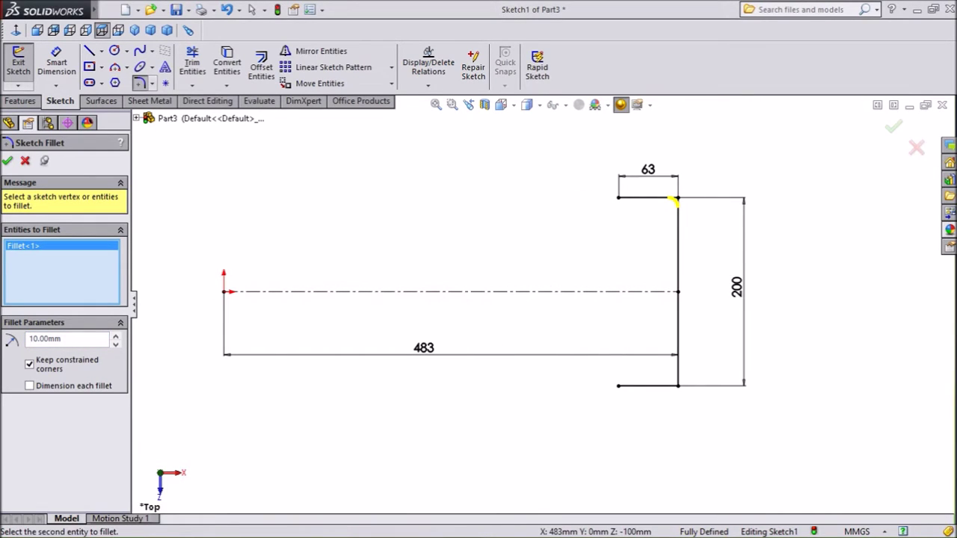
pyautogui.click(676, 385)
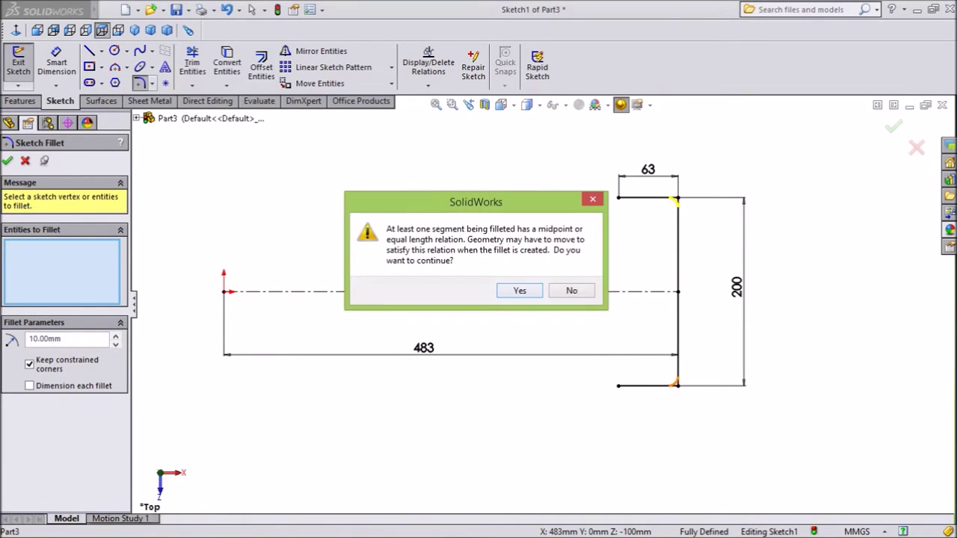
pyautogui.press('Return')
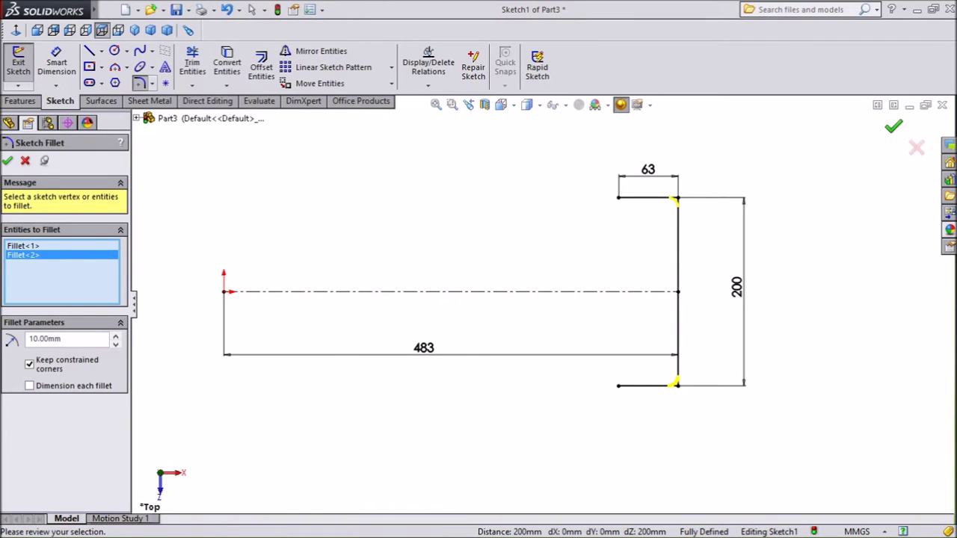
pyautogui.press('Return')
pyautogui.press('Return')
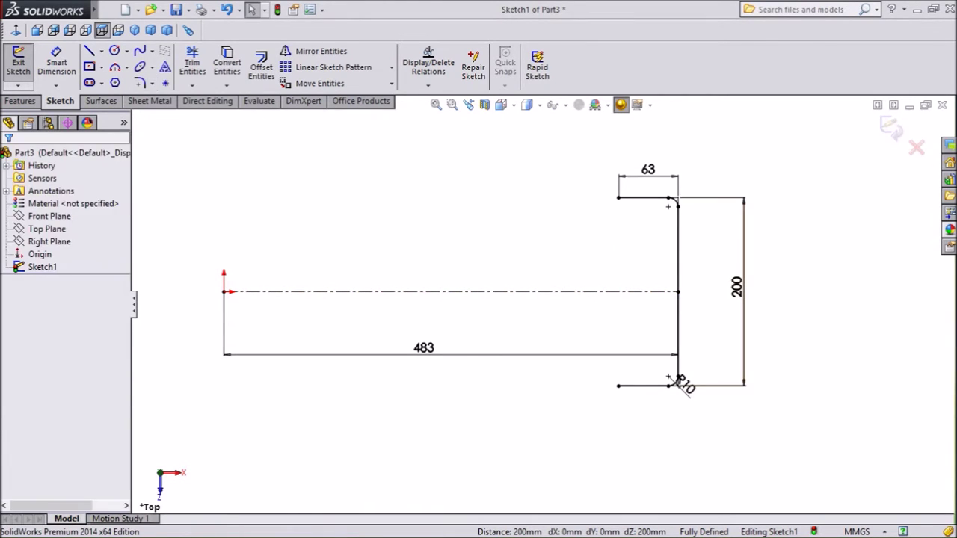
# Extrude the profile as a thin feature with a 2800 mm Mid Plane depth and a 7.5 mm one-direction wall thickness.
pyautogui.click(19, 101)
pyautogui.click(25, 66)
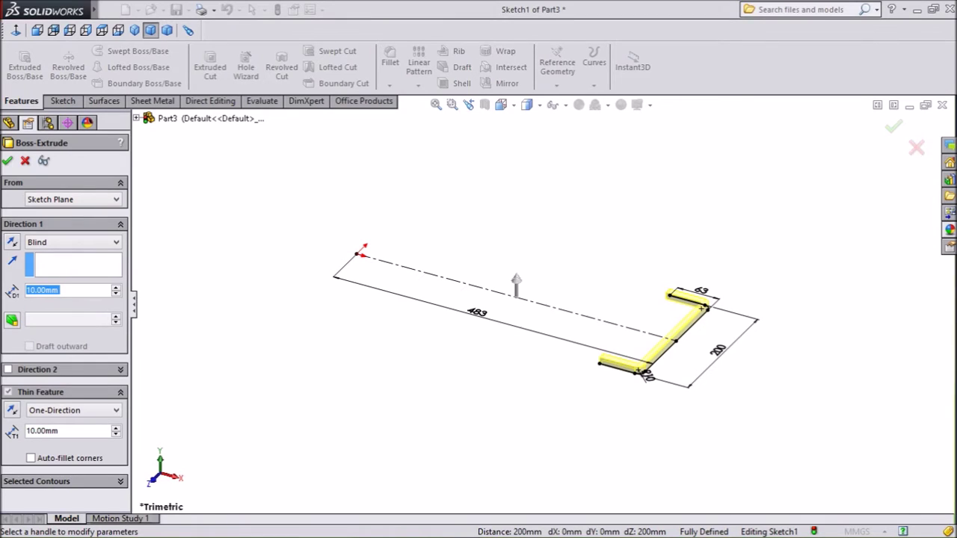
pyautogui.write('2800')
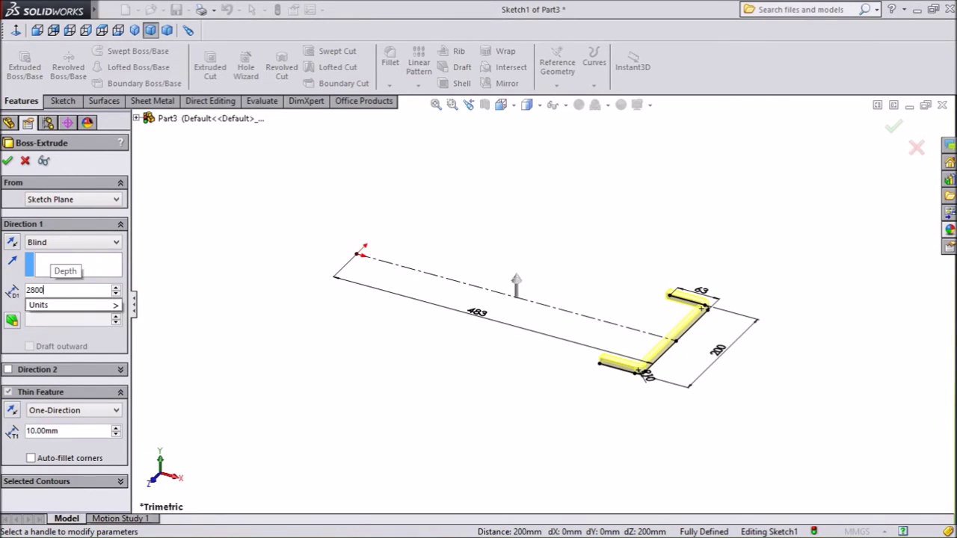
pyautogui.press('Return')
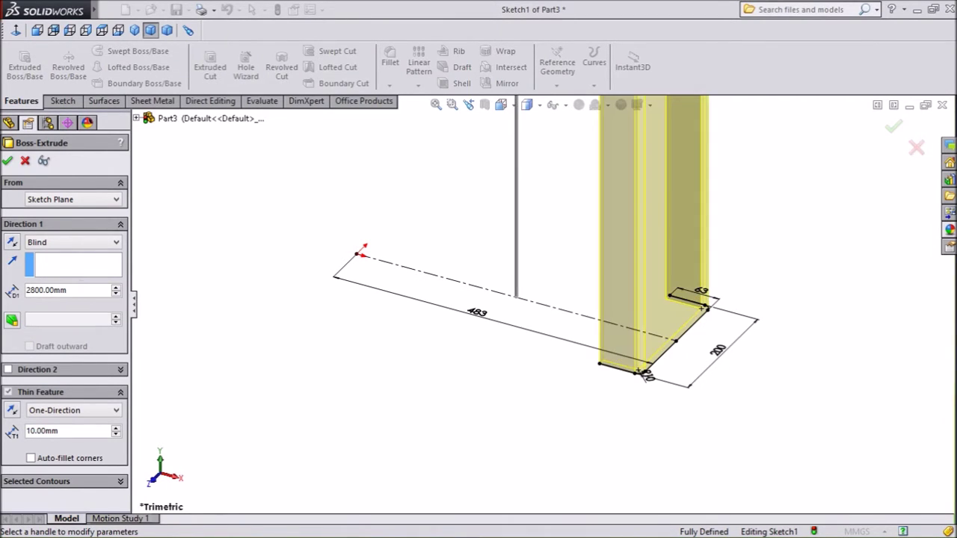
pyautogui.click(72, 242)
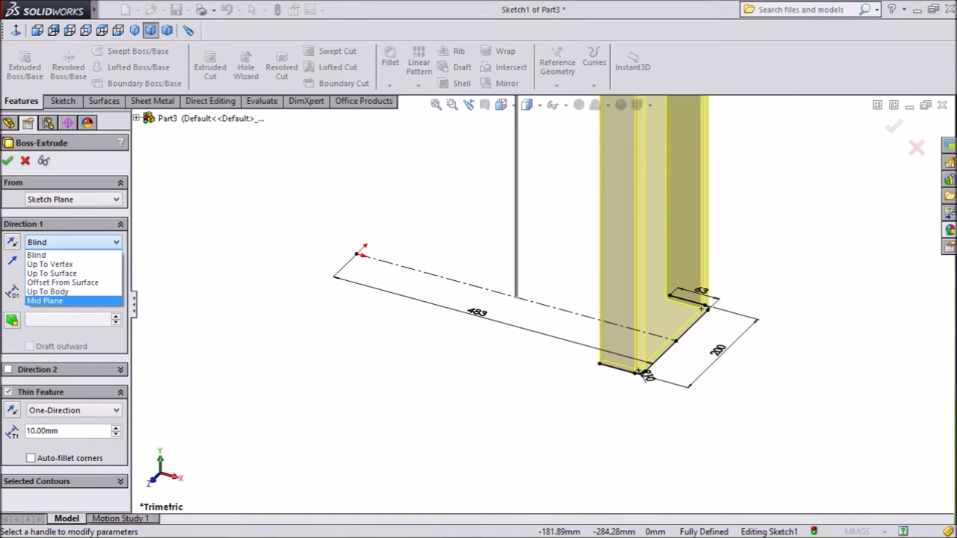
pyautogui.click(45, 300)
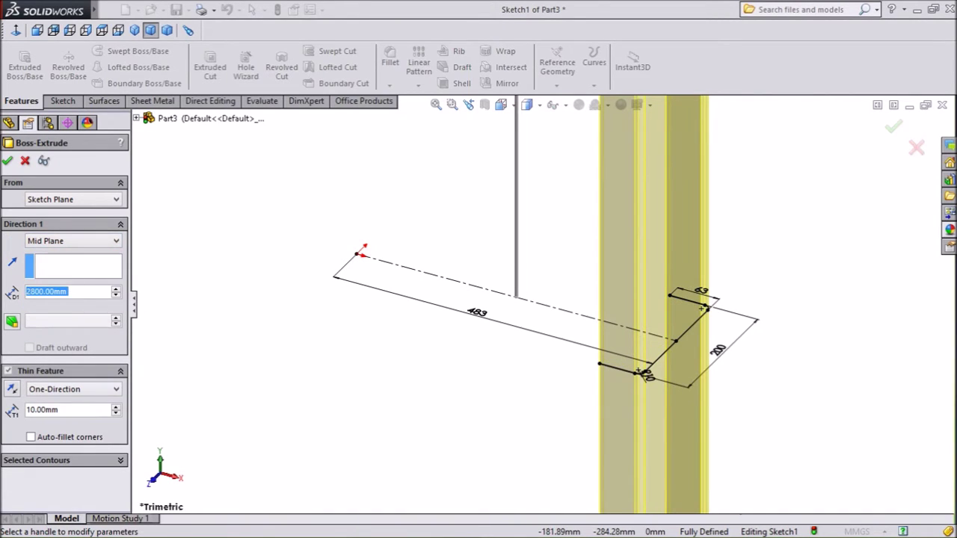
pyautogui.moveTo(60, 410); pyautogui.dragTo(45, 410)
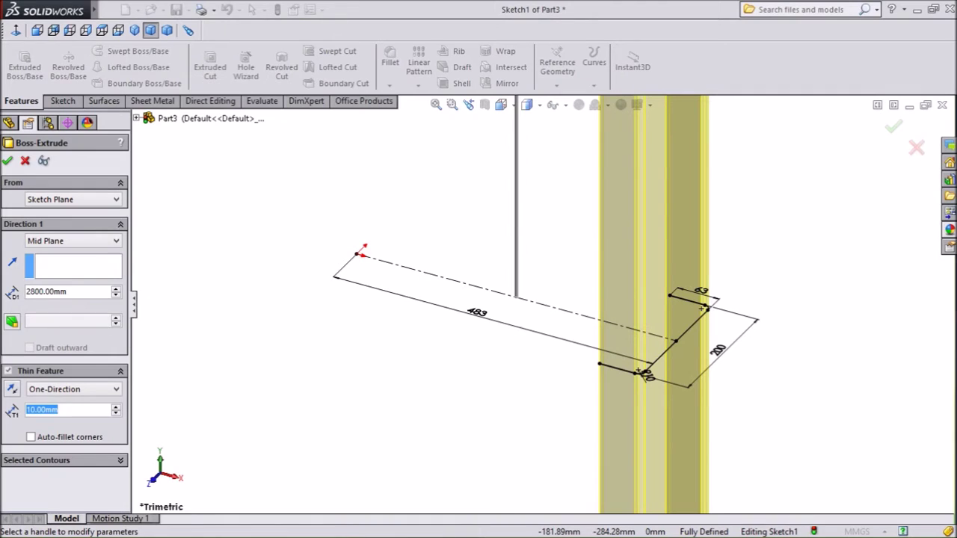
pyautogui.write('7.5')
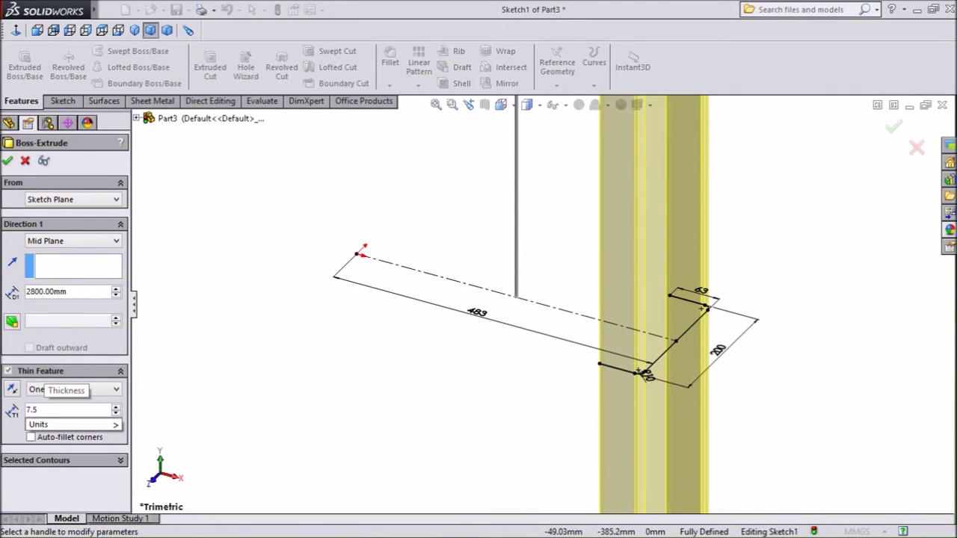
pyautogui.press('Return')
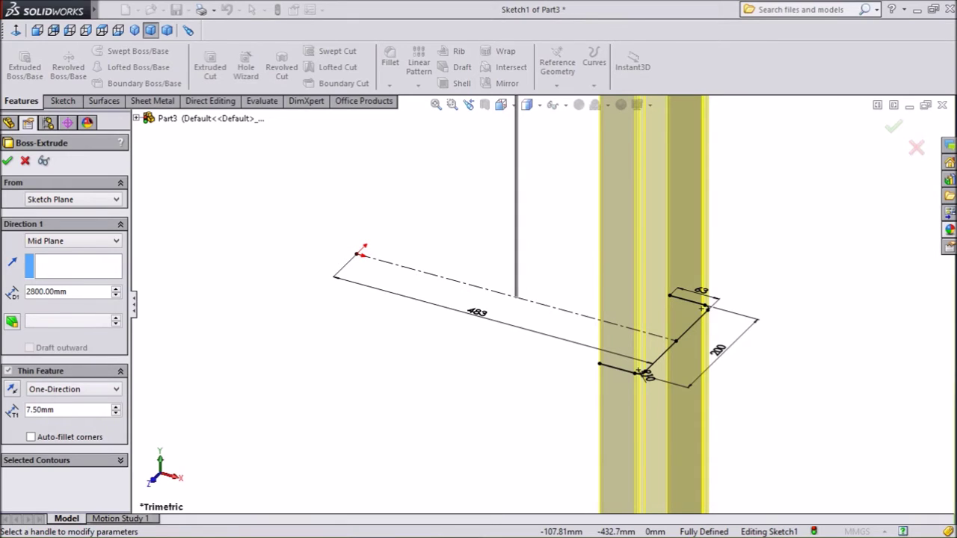
pyautogui.click(7, 161)
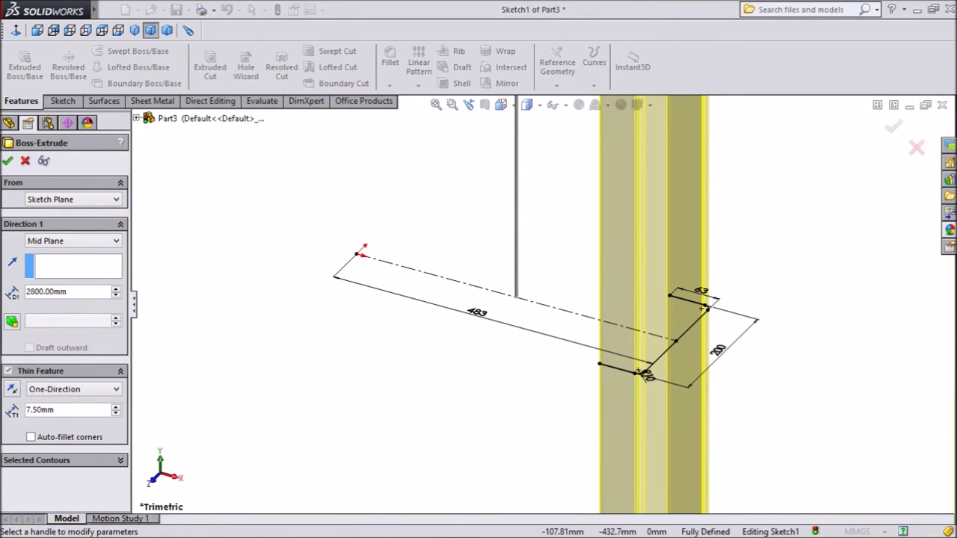
# Start a sketch on the outer face of the channel's front flange and view it face-on.
pyautogui.scroll(5, 545, 305)
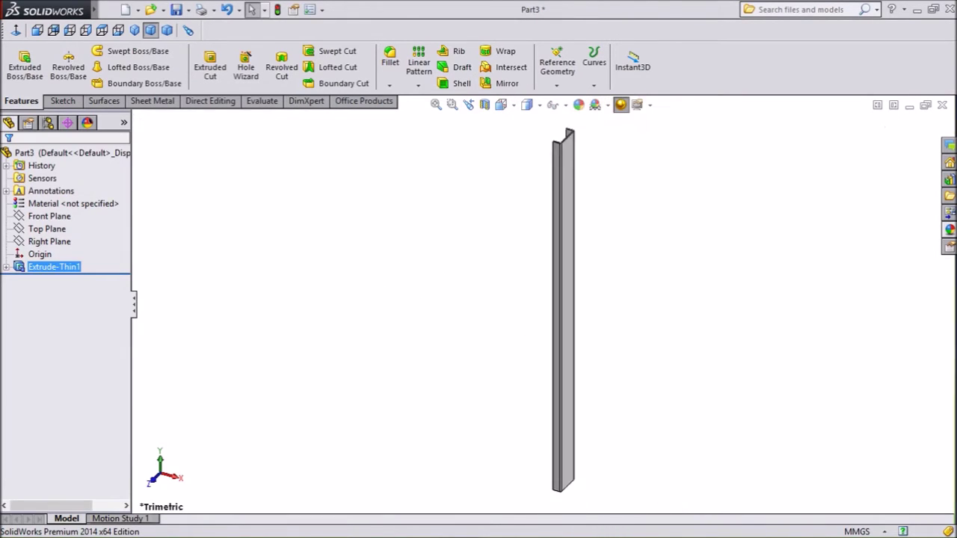
pyautogui.moveTo(523, 299); pyautogui.dragTo(503, 279, button='middle')
pyautogui.scroll(-4, 515, 195)
pyautogui.press('Left')
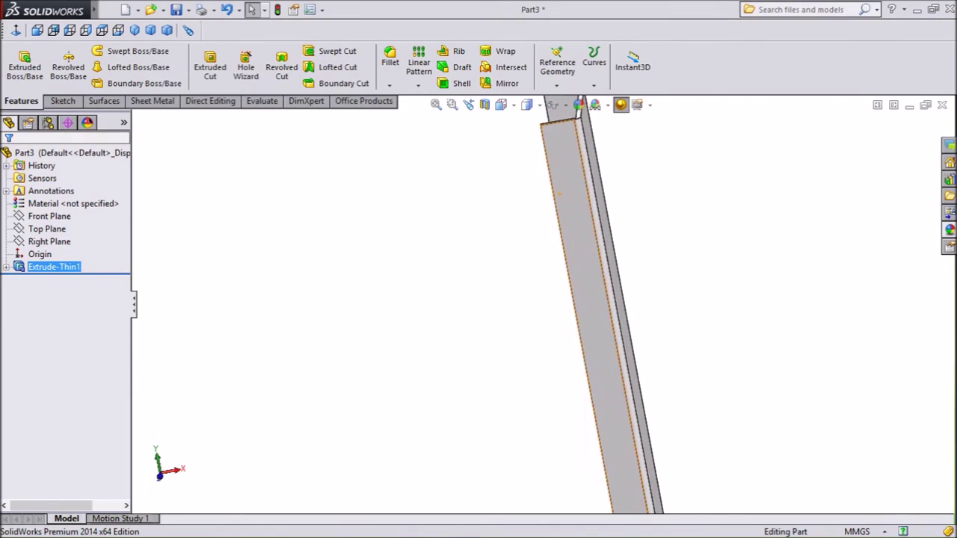
pyautogui.click(565, 149)
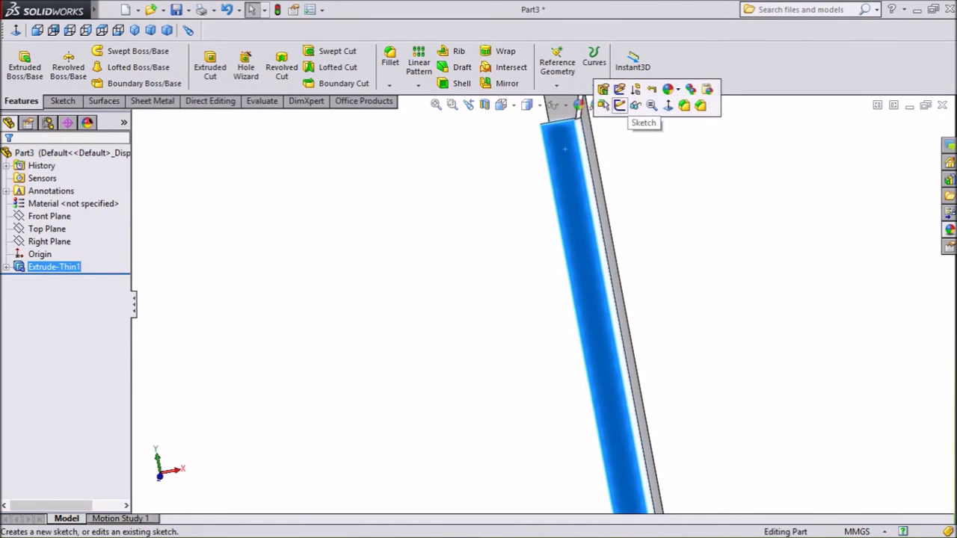
pyautogui.click(619, 105)
pyautogui.click(16, 30)
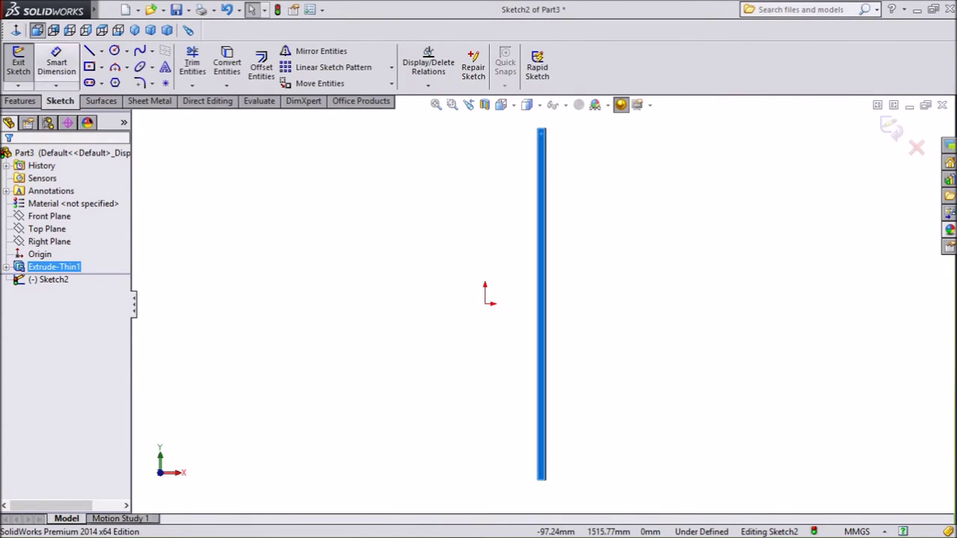
# Sketch a corner rectangle about 40 mm wide and 156 mm high from the flange's top corner on its free edge.
pyautogui.scroll(-4, 535, 134)
pyautogui.scroll(-4, 539, 241)
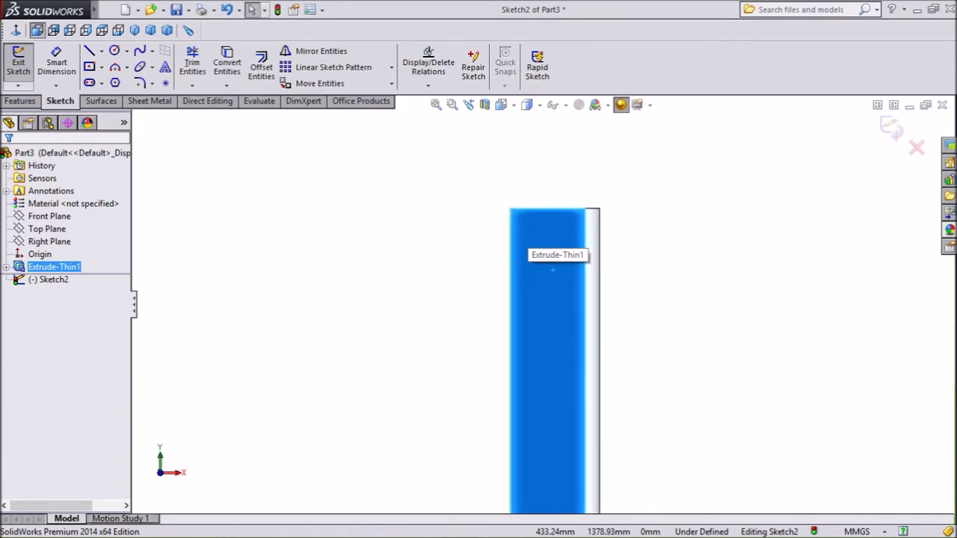
pyautogui.press('l')
pyautogui.click(102, 51)
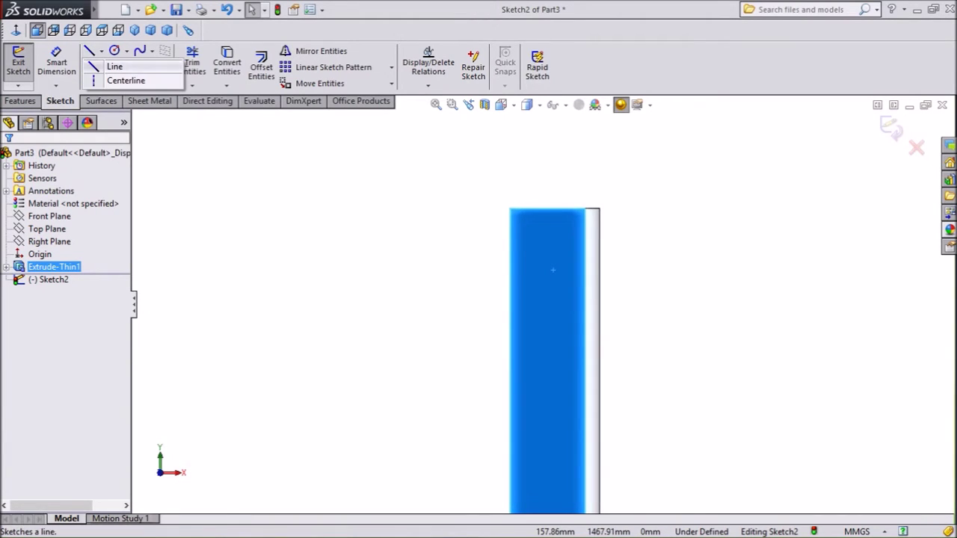
pyautogui.click(101, 51)
pyautogui.click(101, 67)
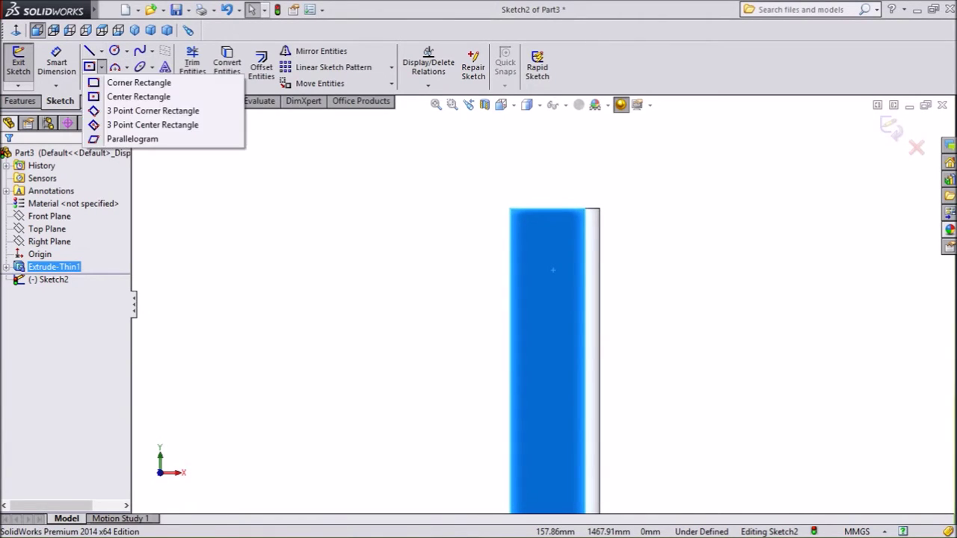
pyautogui.click(139, 83)
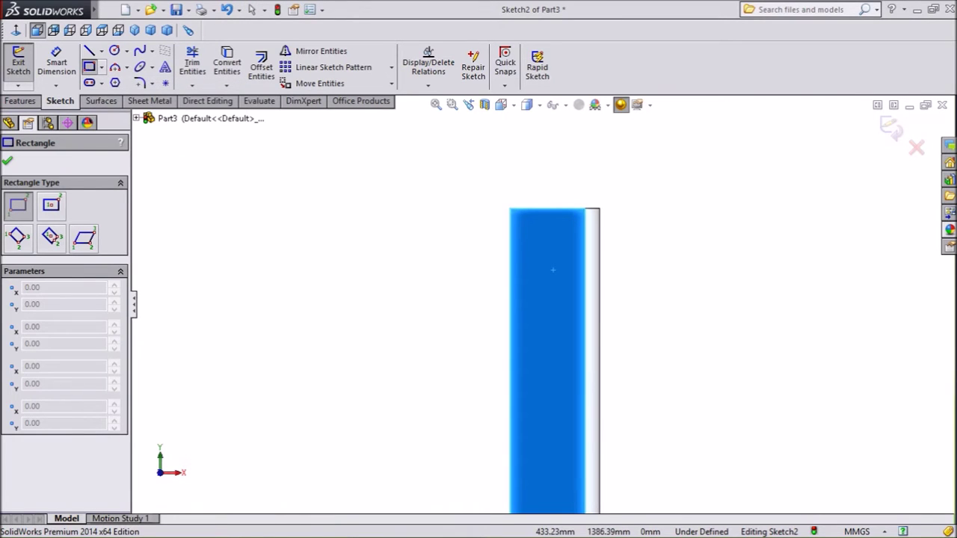
pyautogui.click(510, 209)
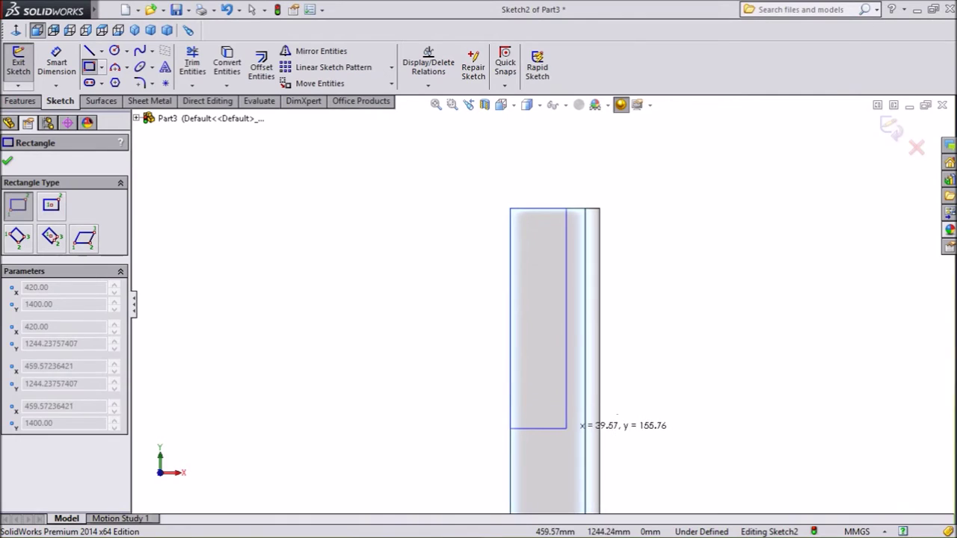
pyautogui.click(566, 429)
pyautogui.scroll(-1, 566, 465)
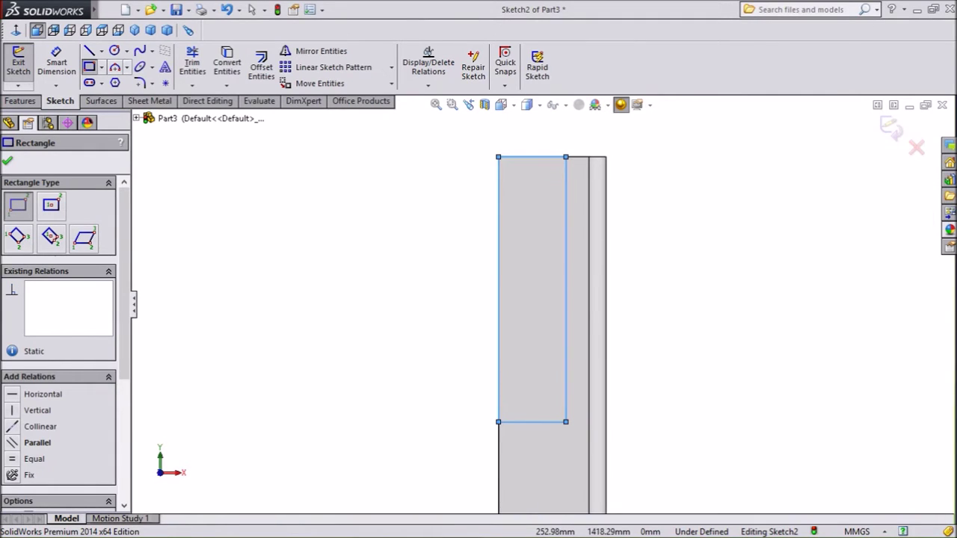
# Dimension the rectangle's vertical side along the flange's free edge to 200 mm.
pyautogui.click(56, 61)
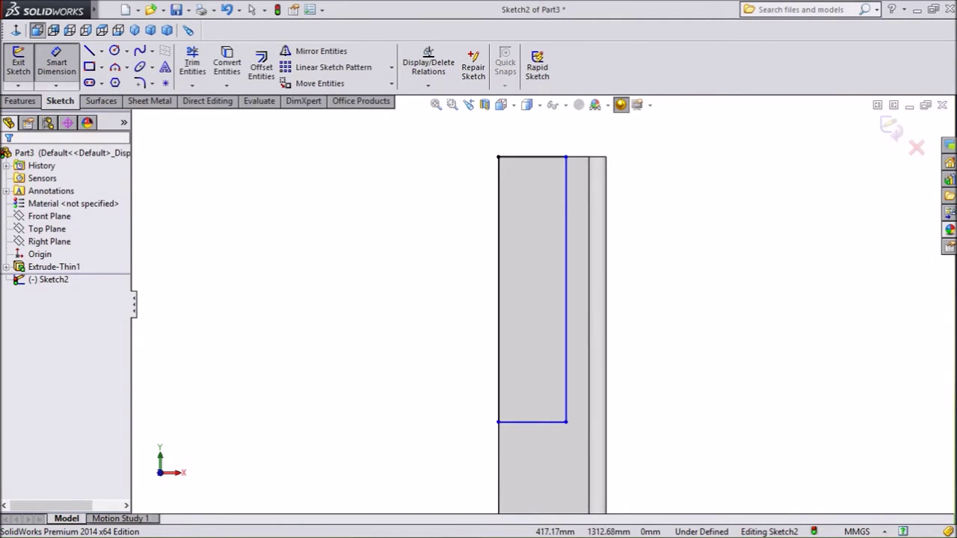
pyautogui.click(498, 292)
pyautogui.click(427, 284)
pyautogui.write('200')
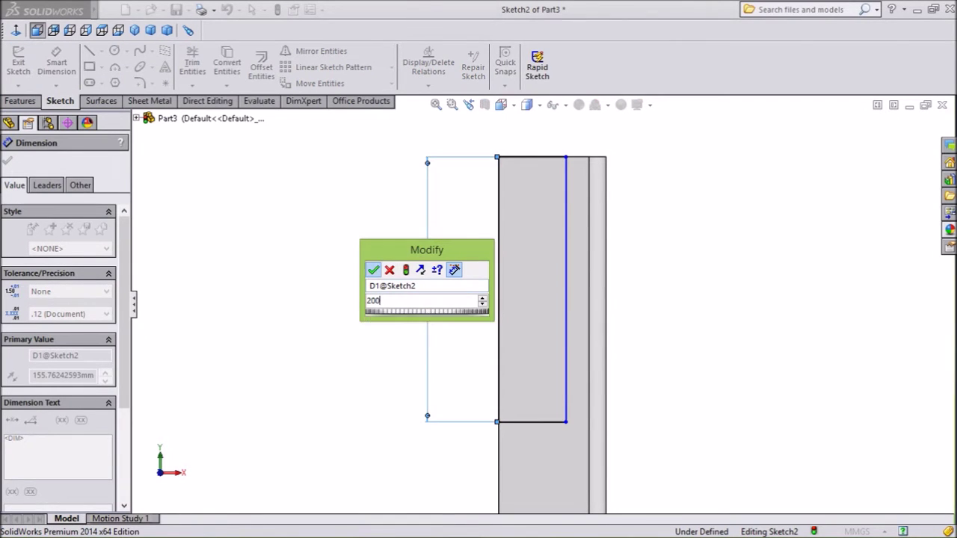
pyautogui.press('Return')
# Dimension the rectangle's top side to 45 mm.
pyautogui.click(533, 157)
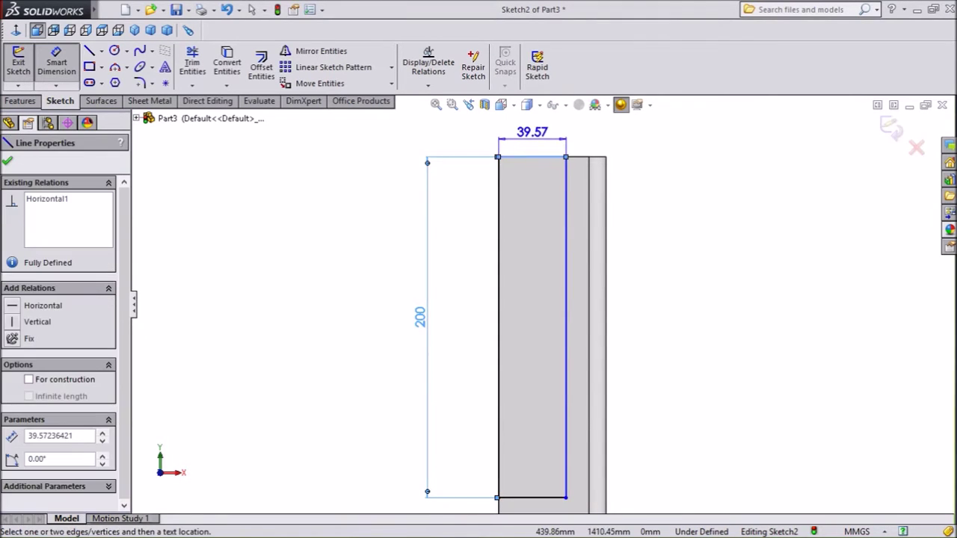
pyautogui.click(534, 135)
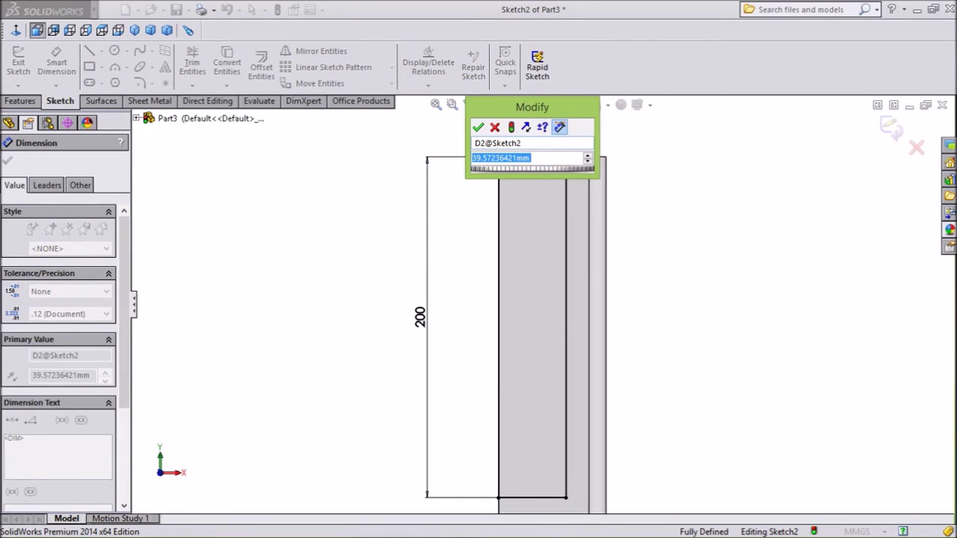
pyautogui.write('45')
pyautogui.press('Return')
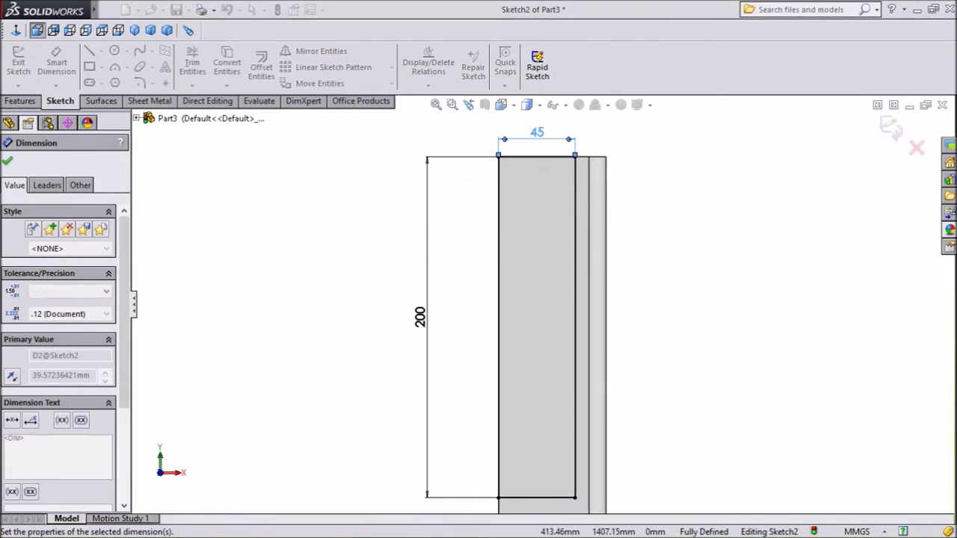
pyautogui.press('Escape')
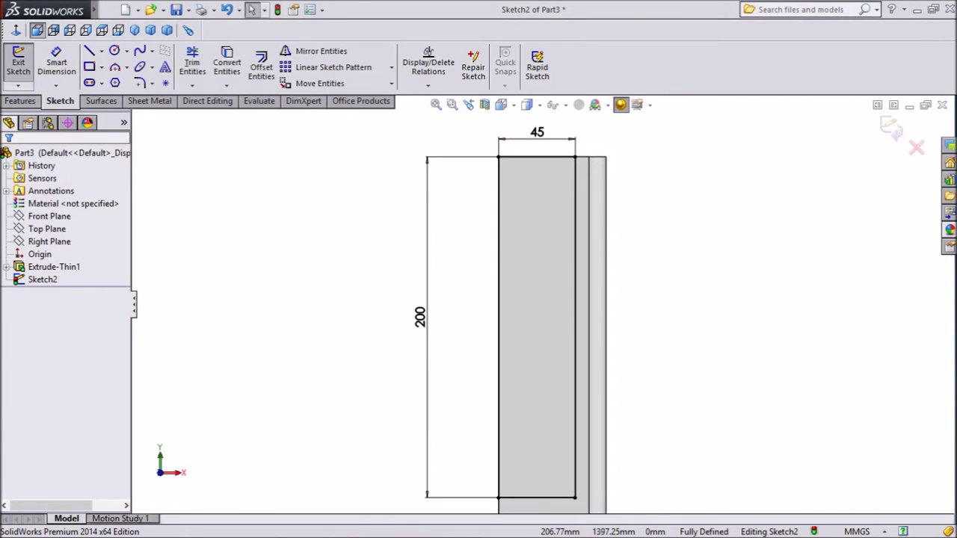
# Cut the rectangle through the front flange with an Extruded Cut using the Up To Next end condition.
pyautogui.click(20, 101)
pyautogui.click(210, 66)
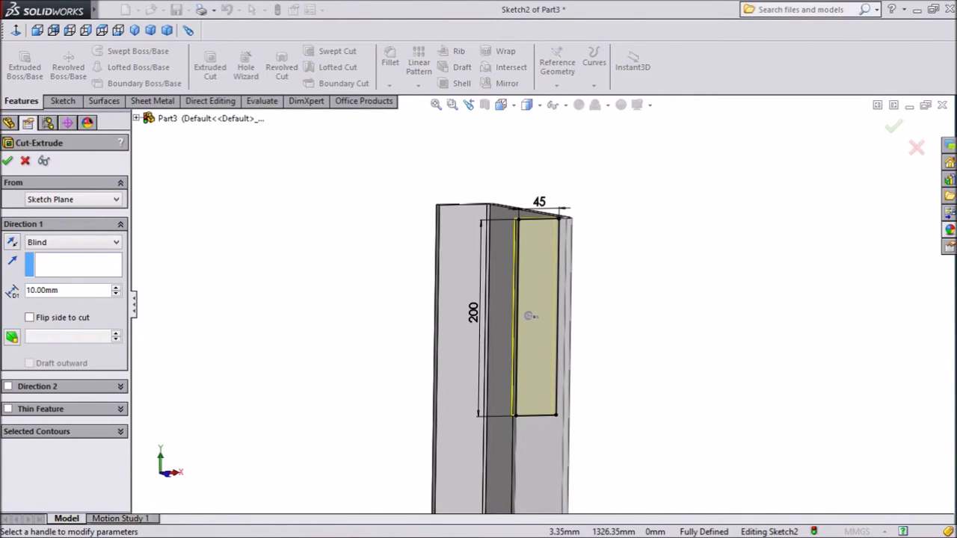
pyautogui.click(73, 243)
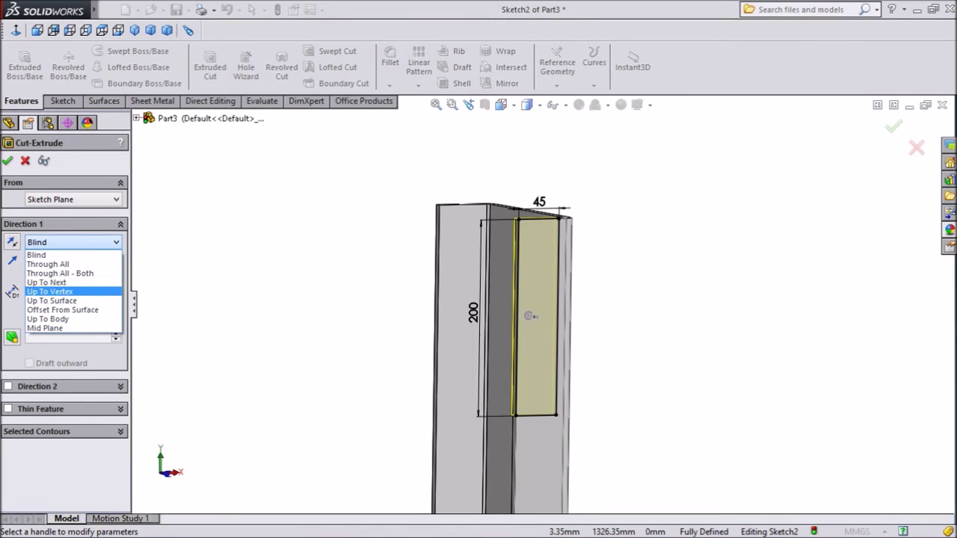
pyautogui.click(47, 283)
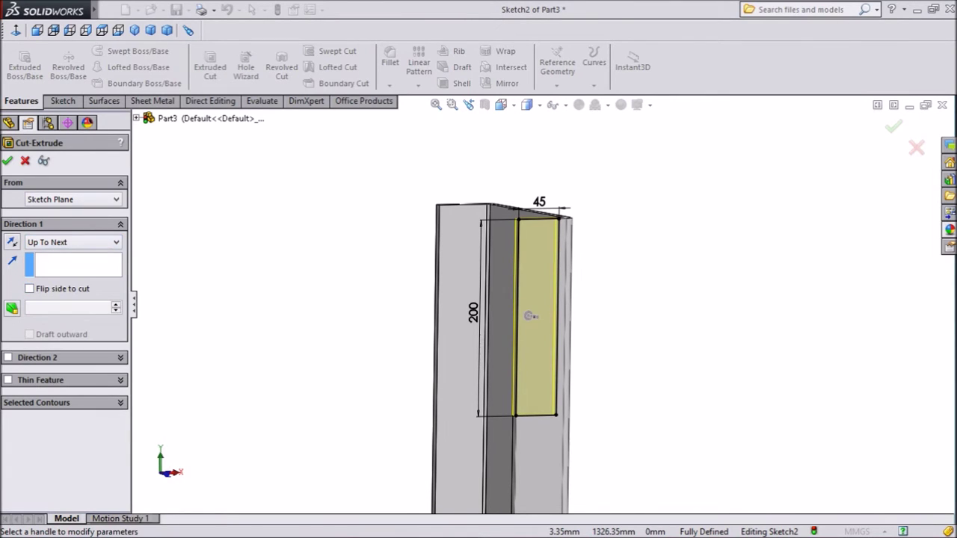
pyautogui.click(8, 161)
pyautogui.scroll(2, 563, 345)
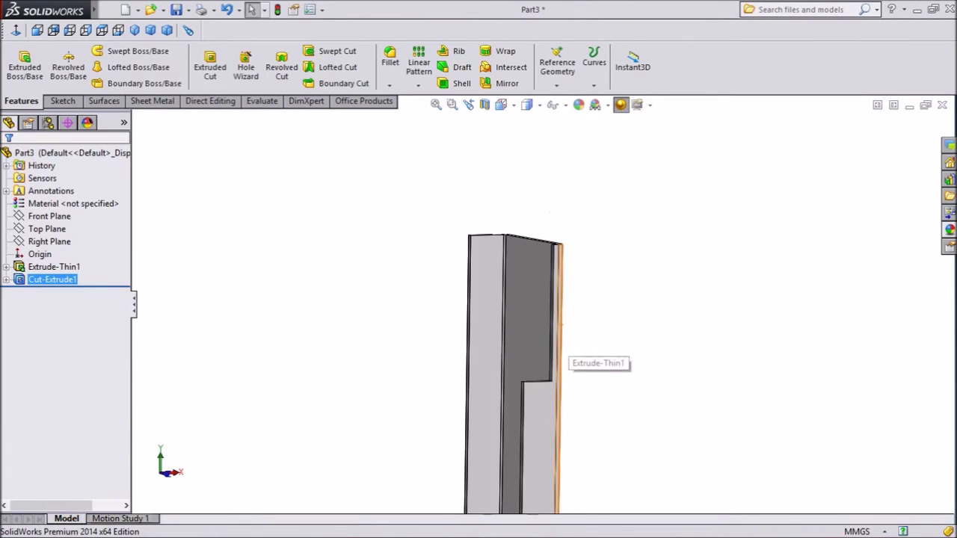
# Mirror the notched channel body about the Right Plane with Merge solids turned off.
pyautogui.moveTo(561, 352); pyautogui.dragTo(583, 368, button='middle')
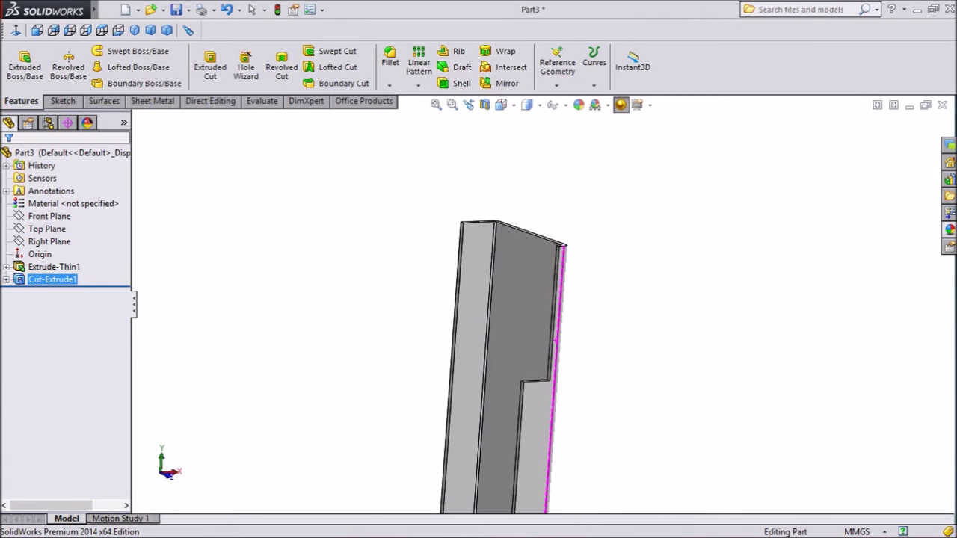
pyautogui.scroll(8, 523, 407)
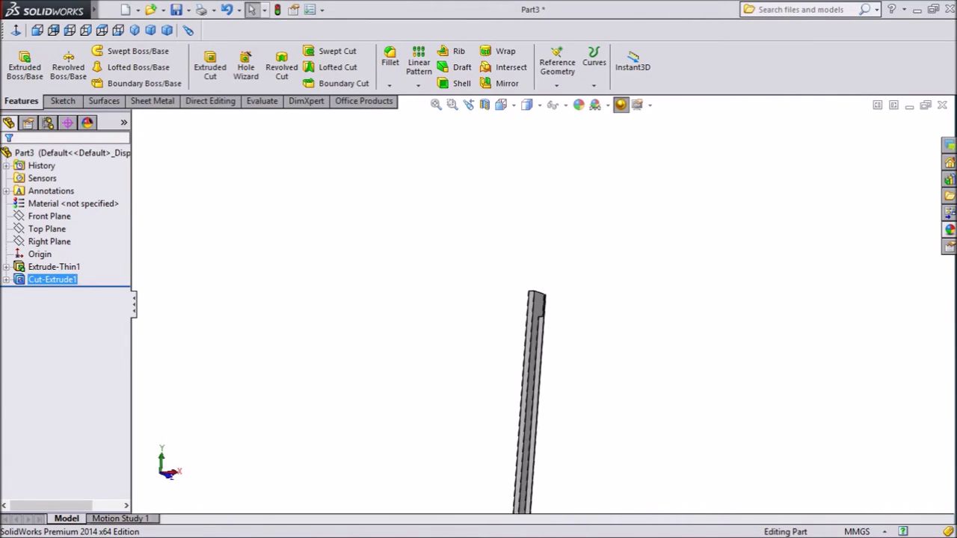
pyautogui.scroll(-3, 523, 408)
pyautogui.scroll(-2, 533, 228)
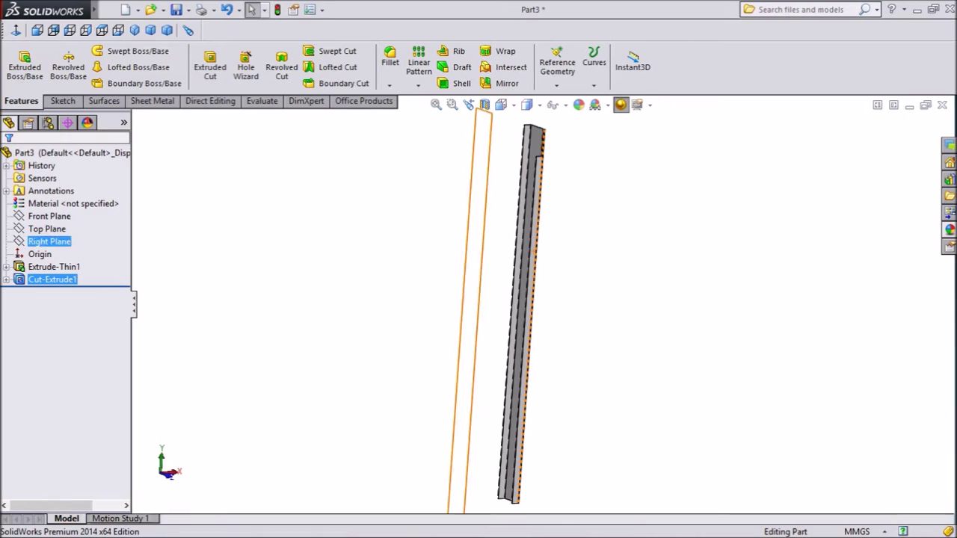
pyautogui.click(49, 241)
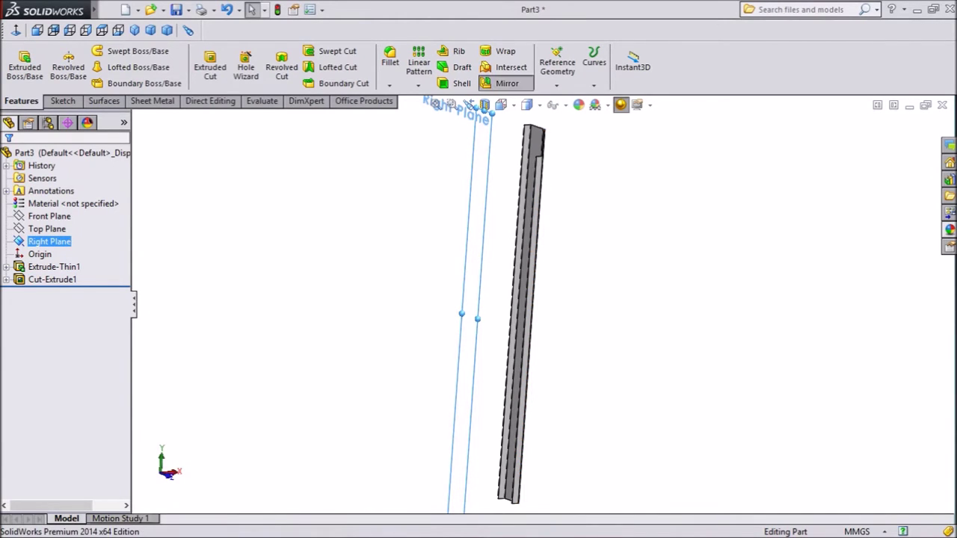
pyautogui.click(503, 83)
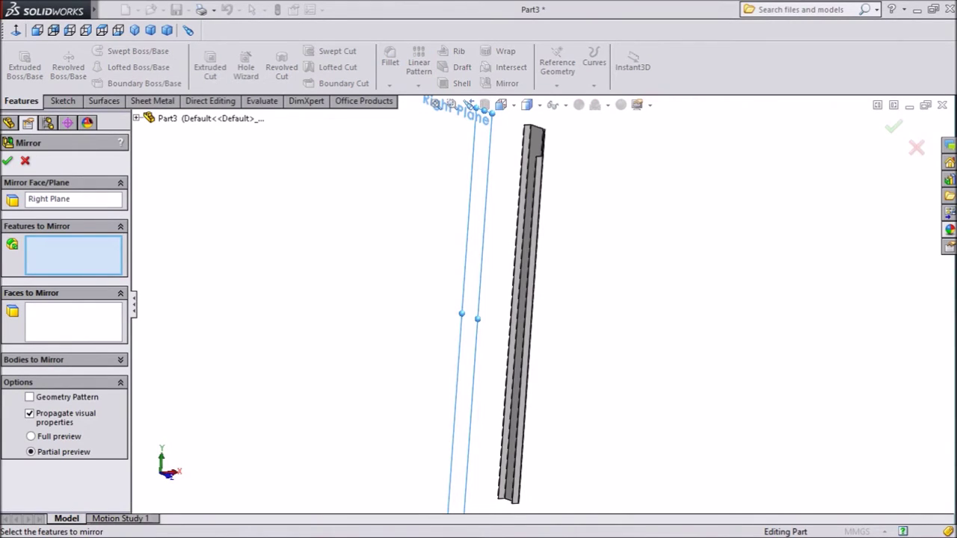
pyautogui.click(54, 360)
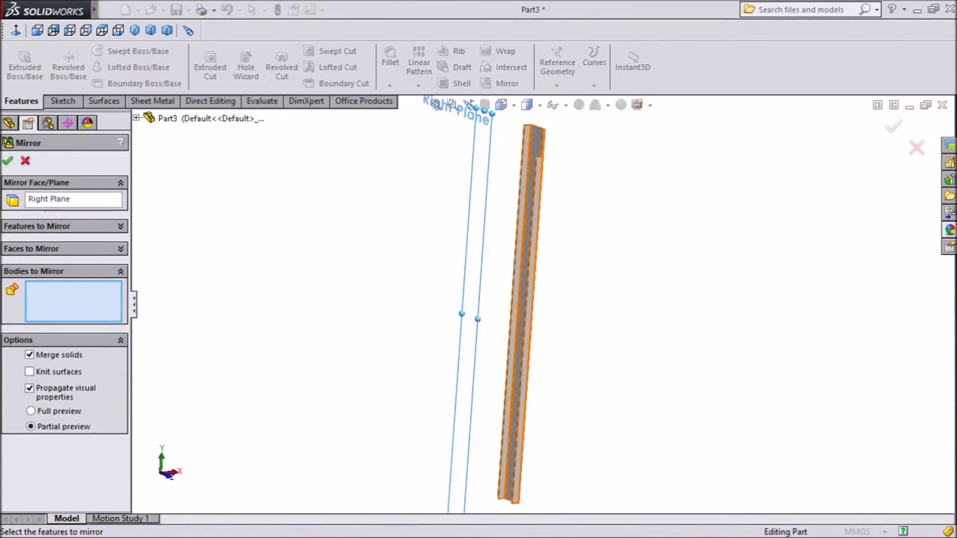
pyautogui.click(529, 377)
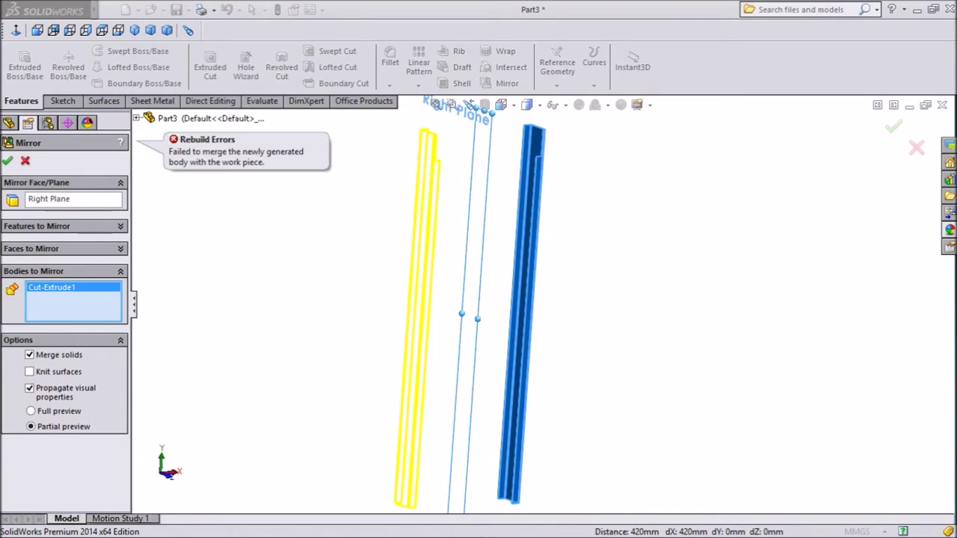
pyautogui.click(30, 355)
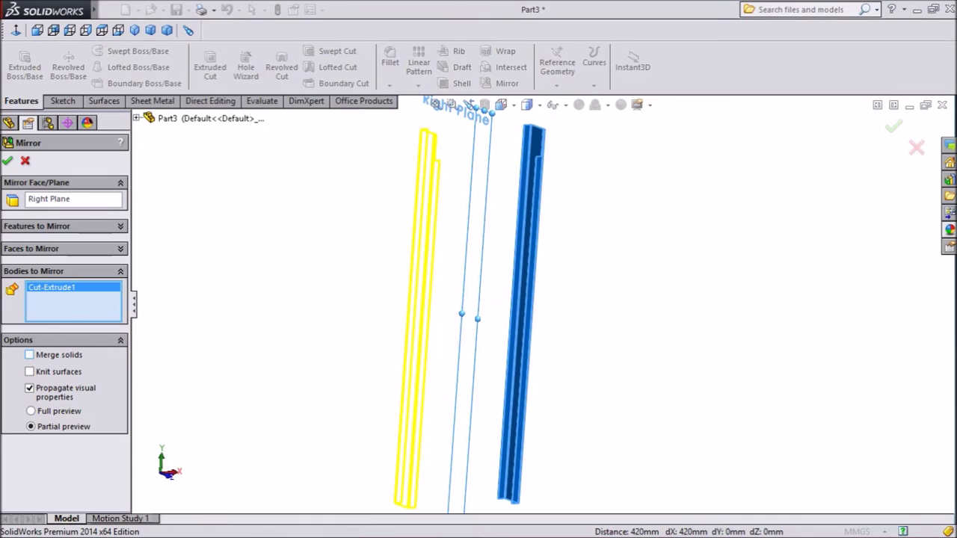
pyautogui.click(7, 160)
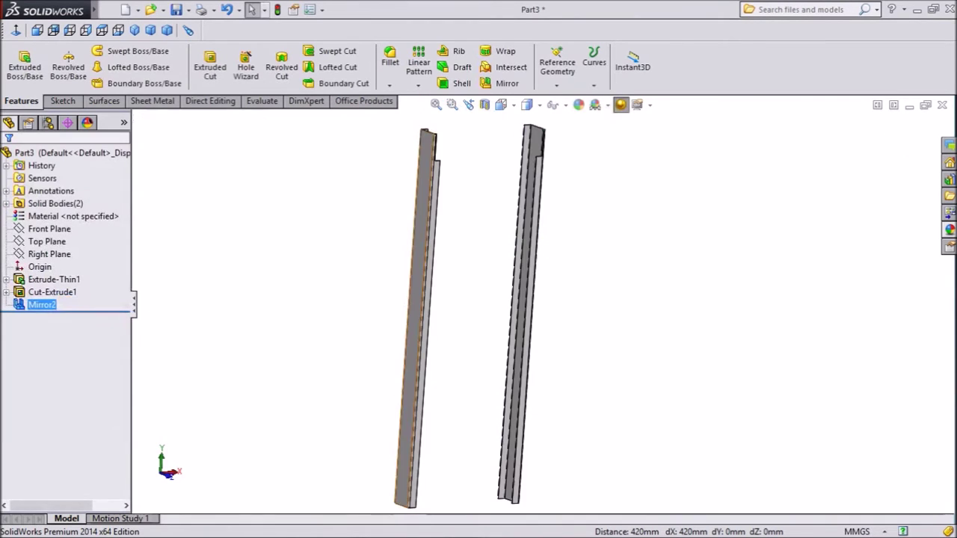
# Start a sketch on the mirrored channel's un-notched bottom end face and view it from the bottom.
pyautogui.scroll(1, 545, 311)
pyautogui.moveTo(463, 150); pyautogui.dragTo(428, 143, button='middle')
pyautogui.moveTo(447, 486); pyautogui.dragTo(430, 418, button='middle')
pyautogui.scroll(-4, 423, 419)
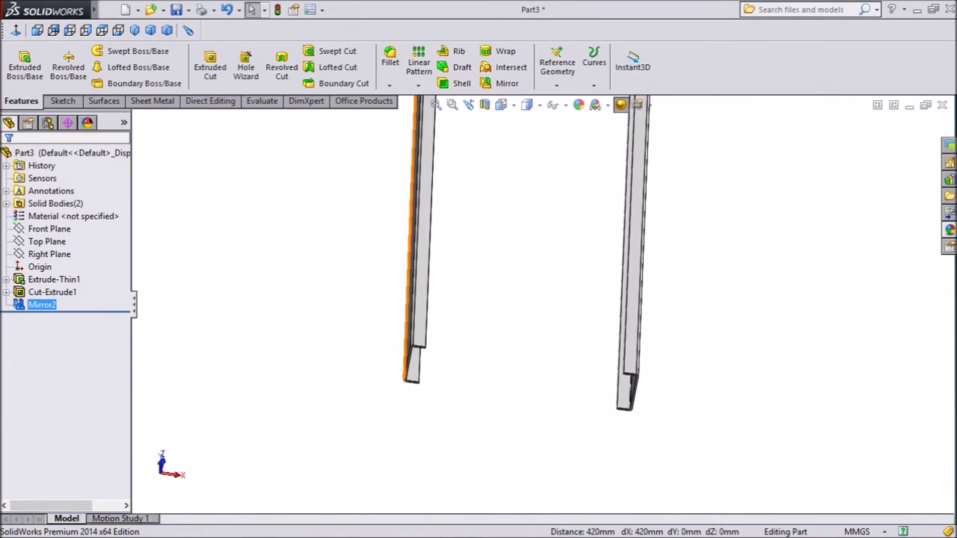
pyautogui.scroll(-7, 397, 384)
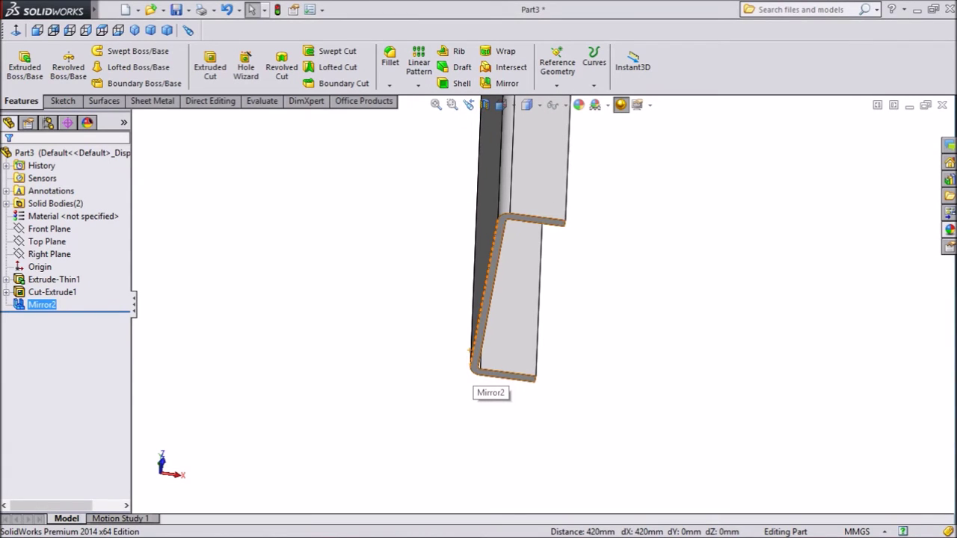
pyautogui.click(471, 350)
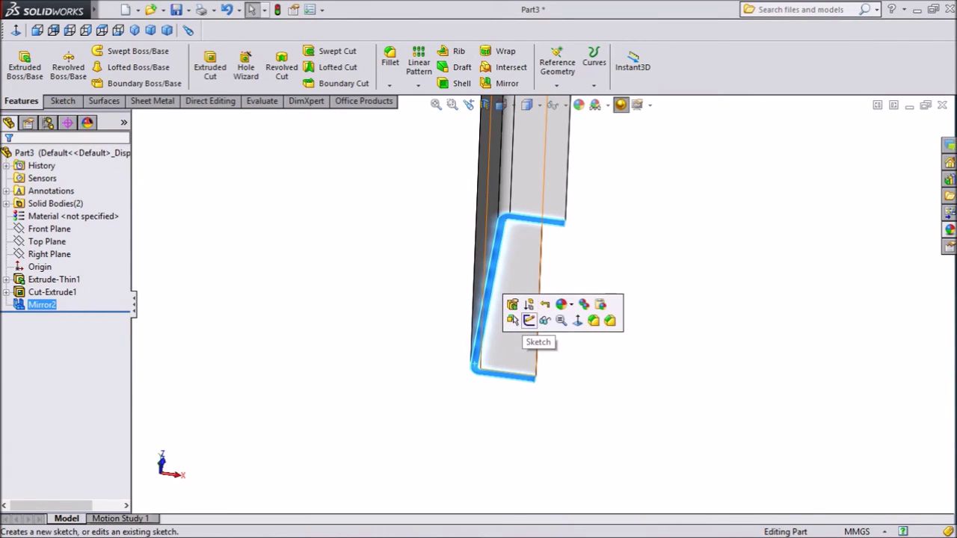
pyautogui.click(528, 321)
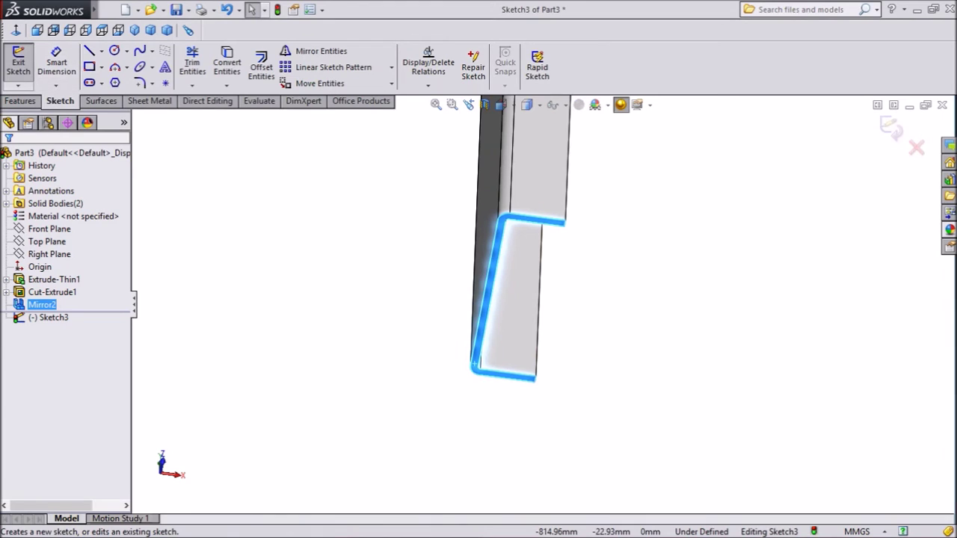
pyautogui.click(118, 30)
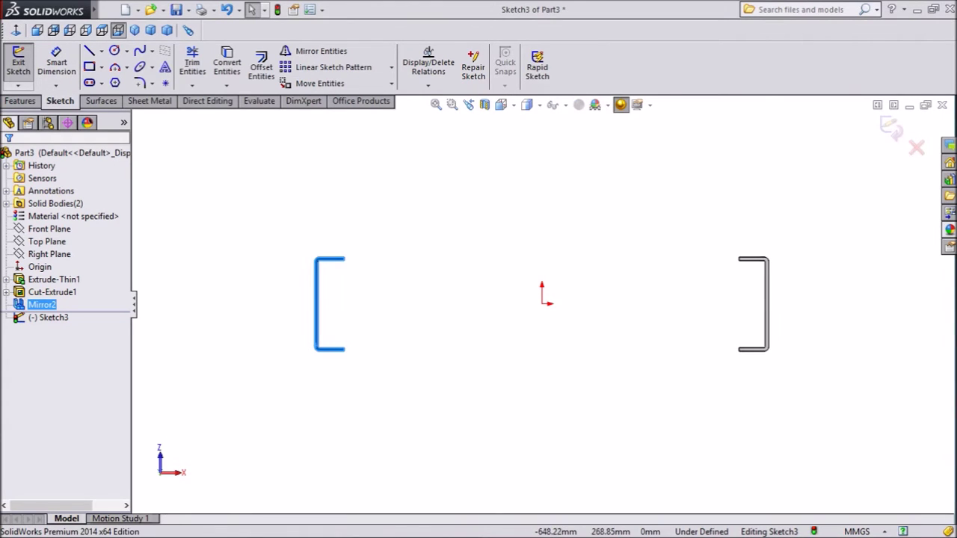
# Sketch a vertical line about 43 mm long downward from the mirrored channel's lower flange, starting where its outer corner arc ends.
pyautogui.click(89, 51)
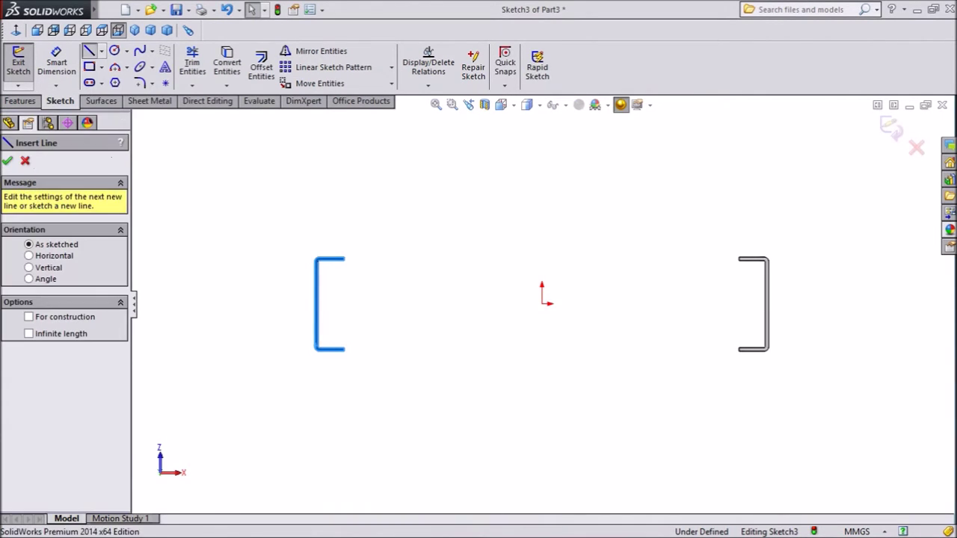
pyautogui.scroll(-5, 317, 374)
pyautogui.scroll(-2, 286, 257)
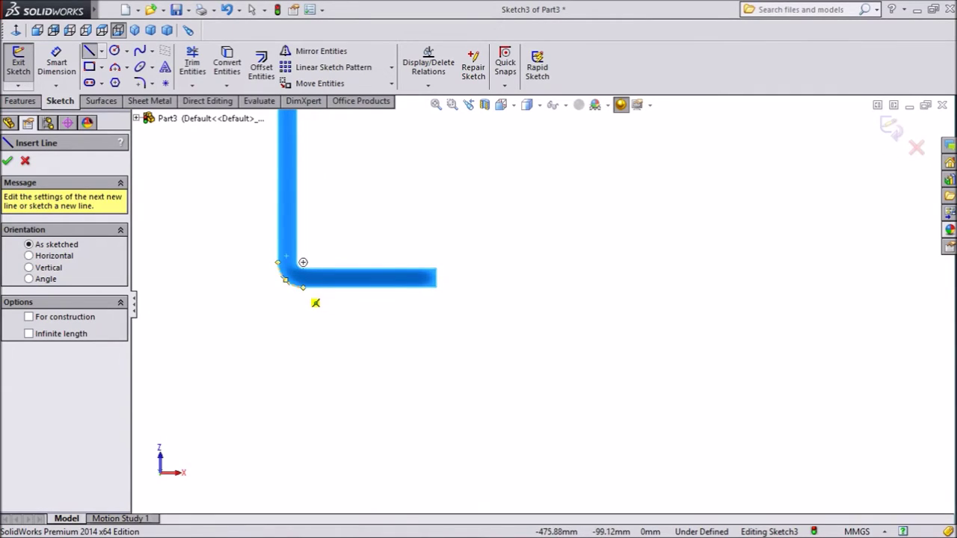
pyautogui.click(303, 287)
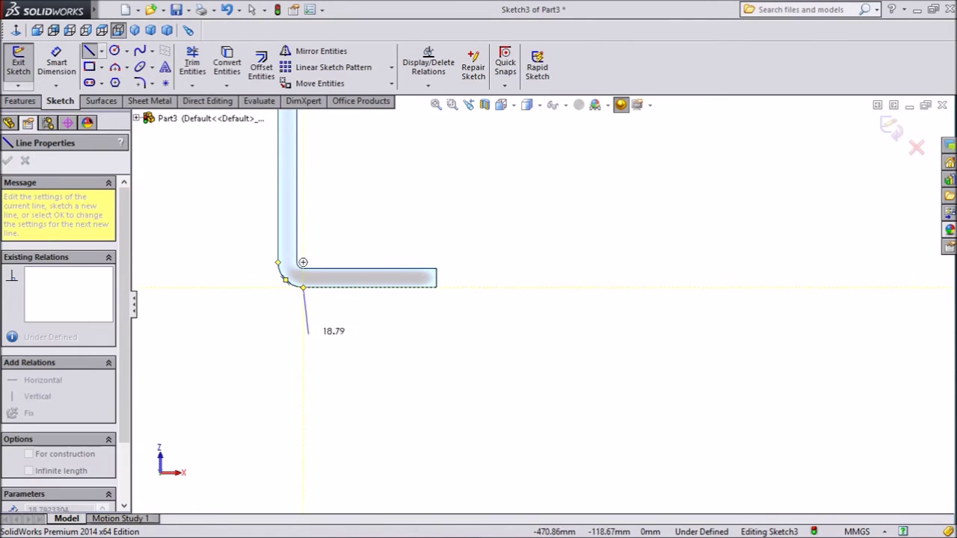
pyautogui.click(303, 394)
# Continue with a horizontal line about 944 mm long and a line up to the matching corner point of the original channel's lower flange.
pyautogui.scroll(5, 302, 394)
pyautogui.scroll(3, 440, 429)
pyautogui.scroll(-4, 638, 409)
pyautogui.scroll(6, 615, 381)
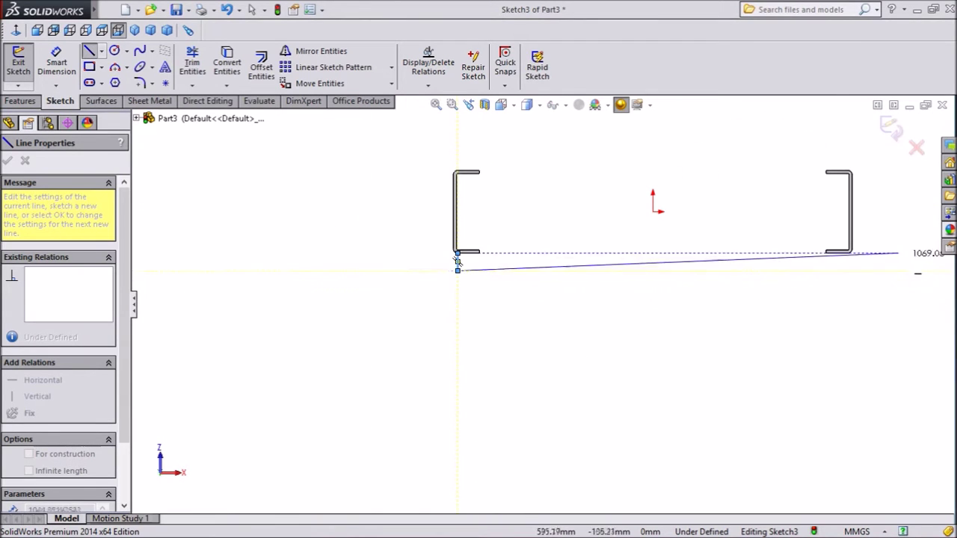
pyautogui.scroll(3, 899, 252)
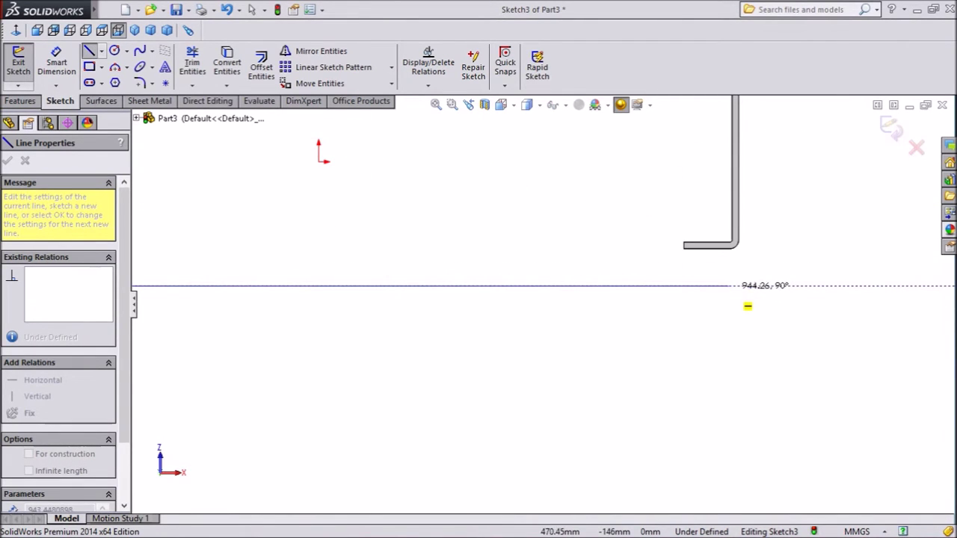
pyautogui.click(729, 285)
pyautogui.scroll(6, 650, 269)
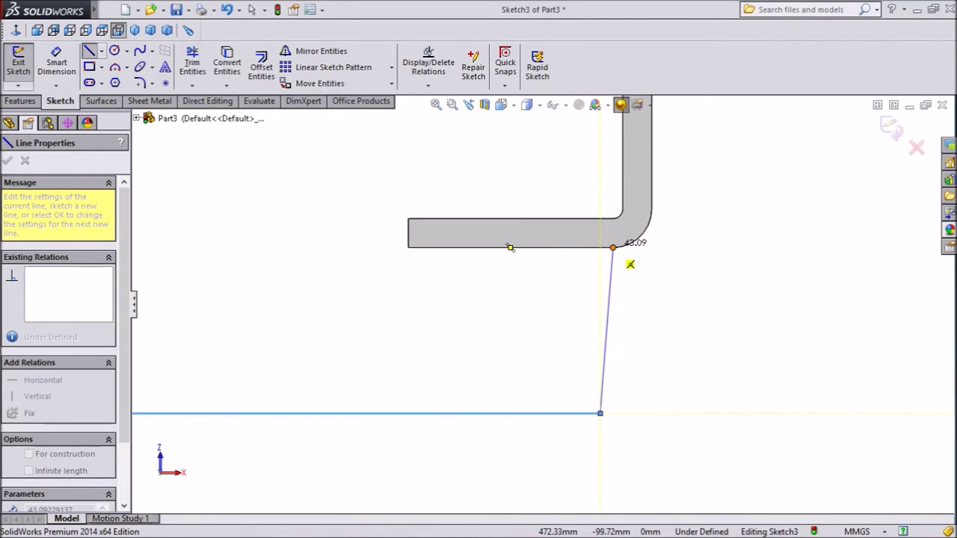
pyautogui.click(613, 246)
pyautogui.rightClick(605, 329)
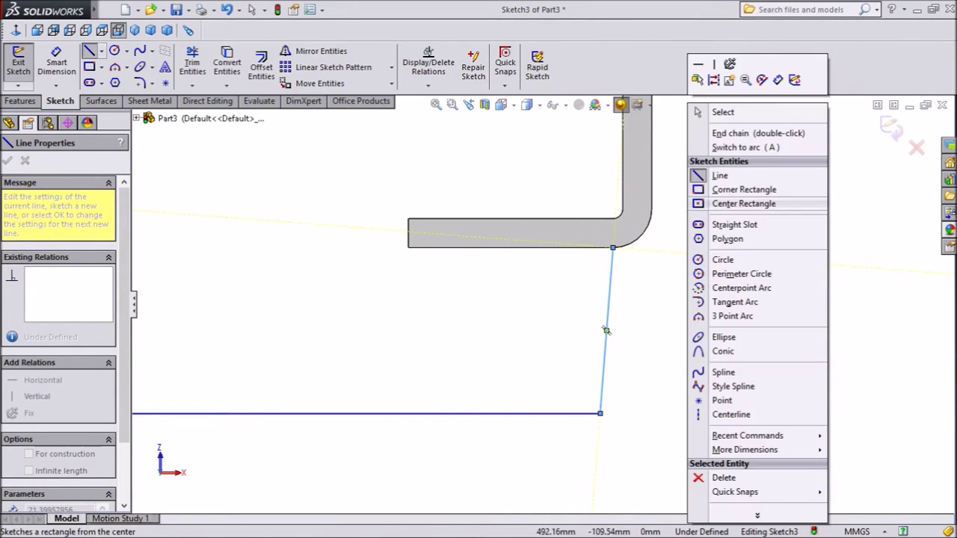
pyautogui.click(723, 112)
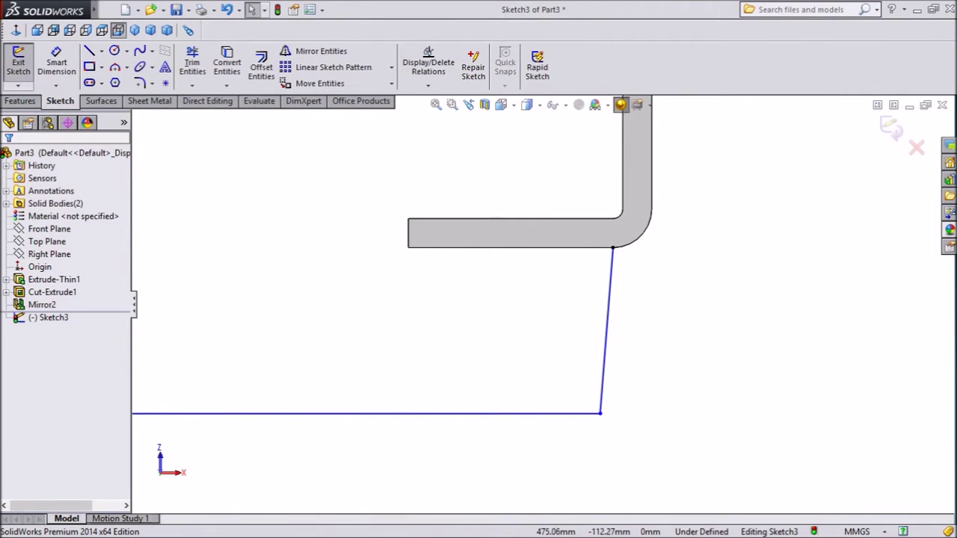
# Make the short line below the original channel vertical and dimension its length to 40 mm.
pyautogui.click(612, 258)
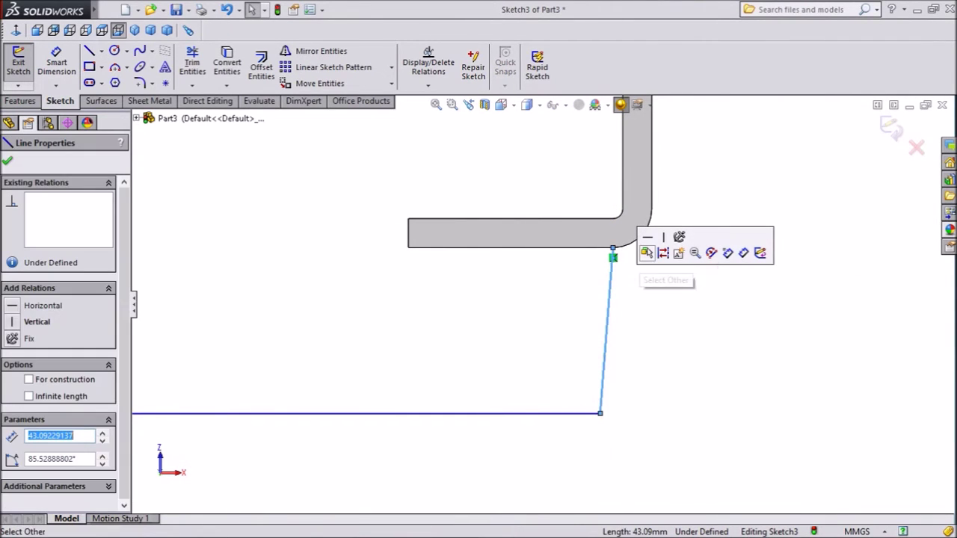
pyautogui.click(663, 253)
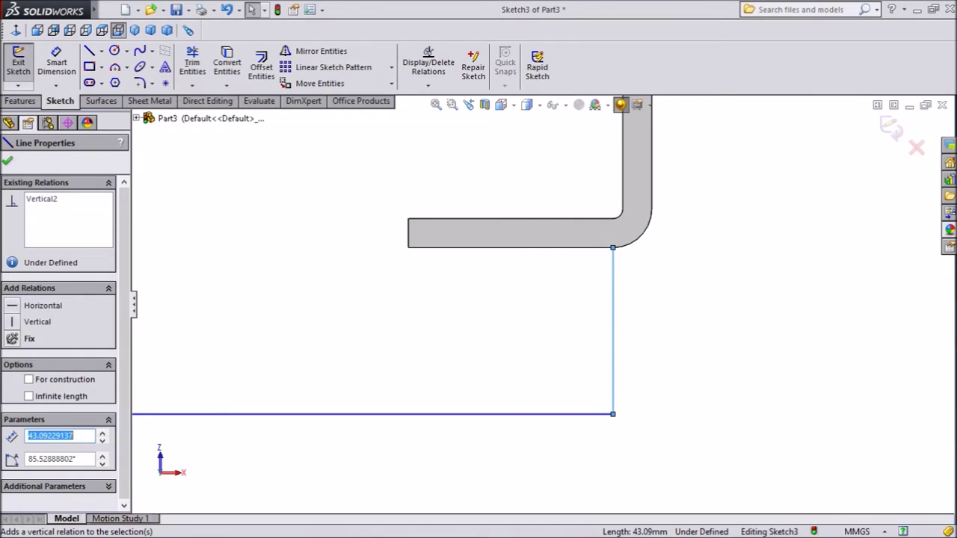
pyautogui.click(56, 62)
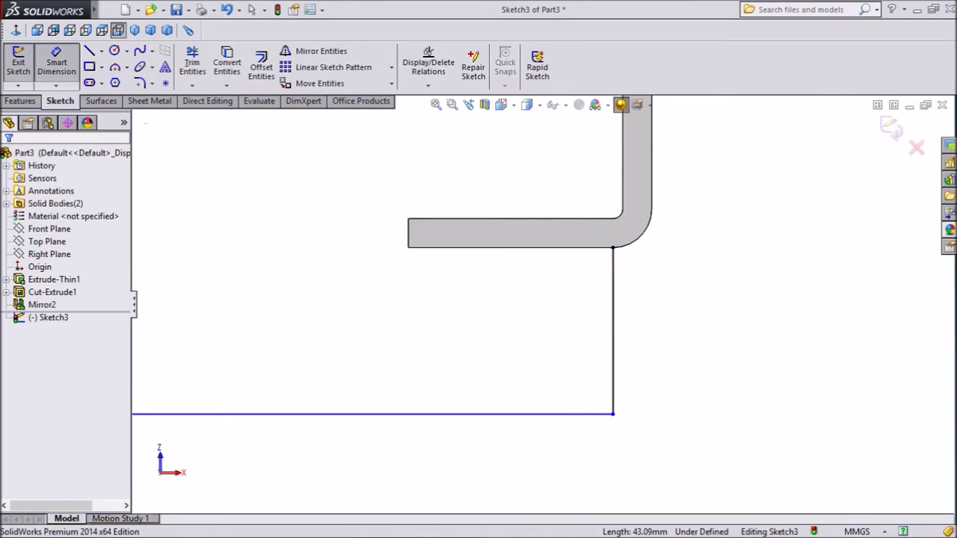
pyautogui.click(613, 329)
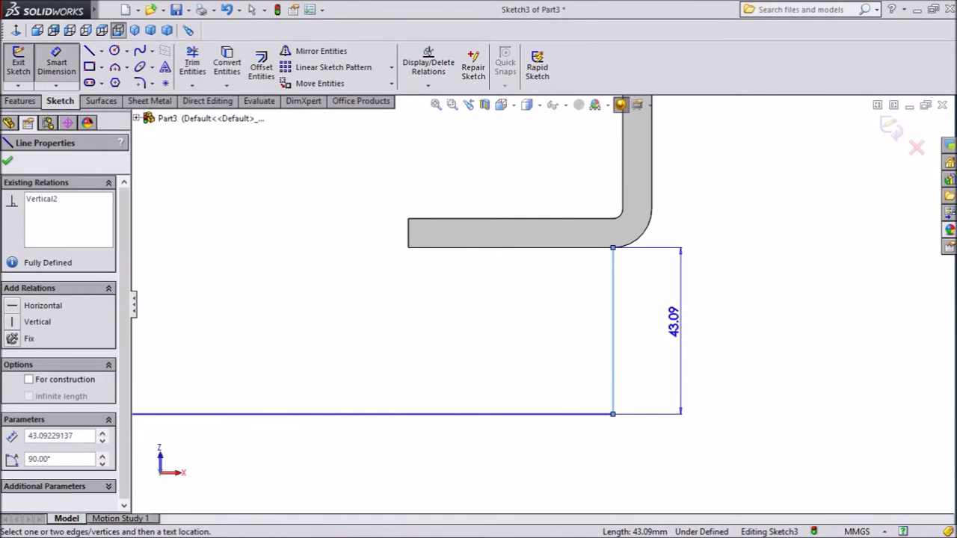
pyautogui.click(680, 329)
pyautogui.write('40')
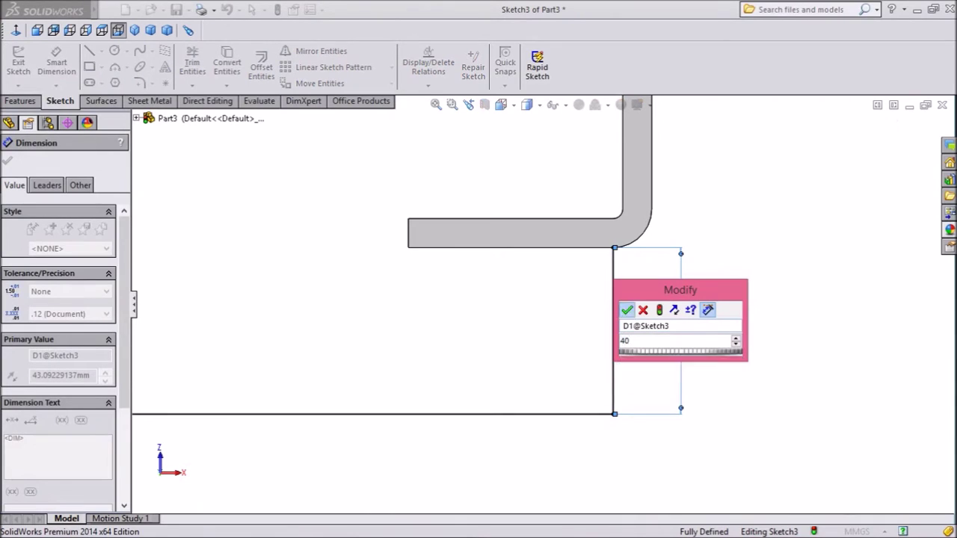
pyautogui.press('Return')
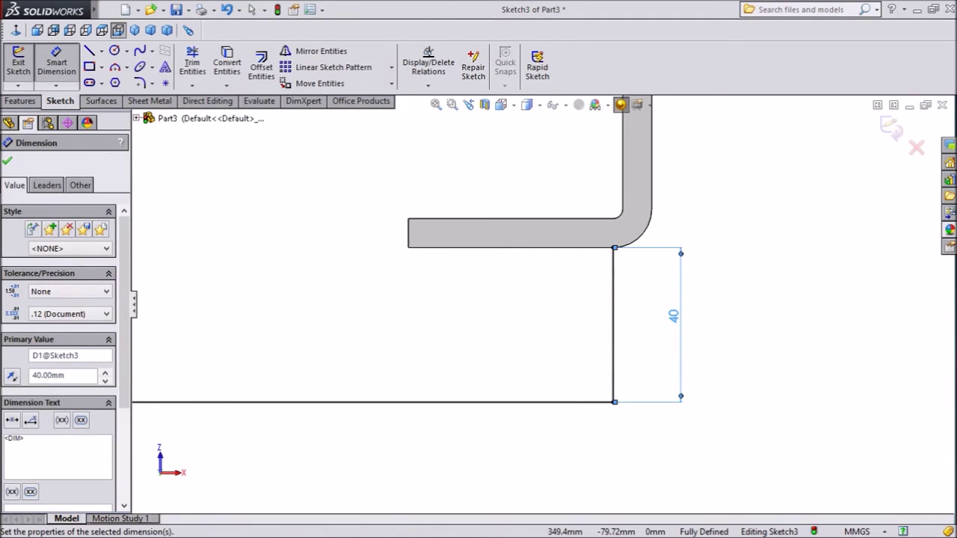
pyautogui.click(7, 161)
# Start a thin Extruded Boss from the U-shaped sketch, with its 7.5 mm wall thickness flipped to the inside of the profile.
pyautogui.click(20, 101)
pyautogui.scroll(15, 538, 295)
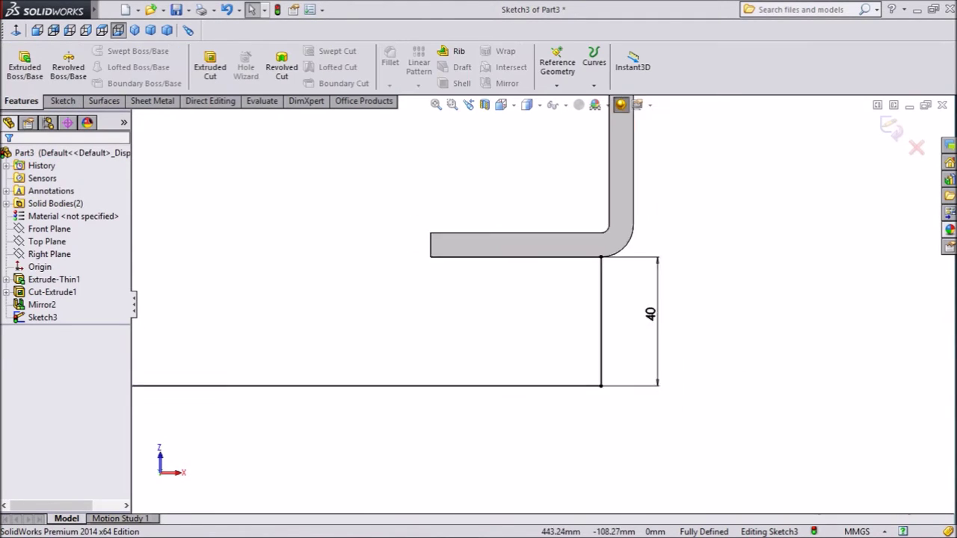
pyautogui.scroll(-3, 350, 279)
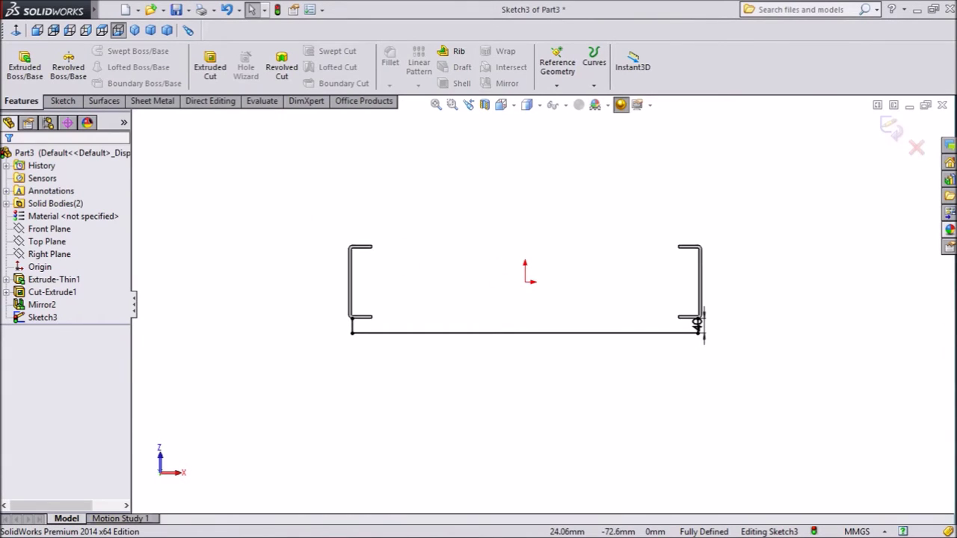
pyautogui.scroll(-3, 530, 309)
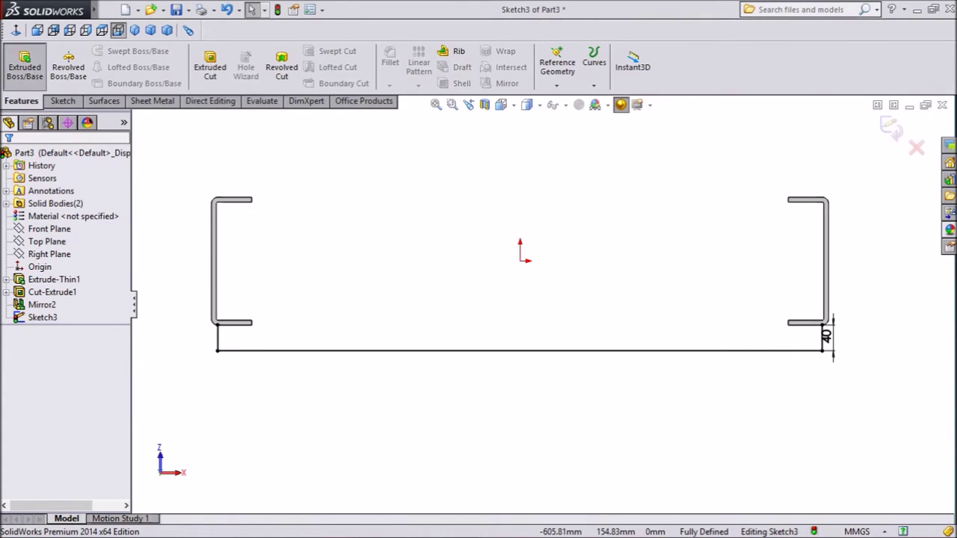
pyautogui.click(25, 66)
pyautogui.scroll(-3, 355, 370)
pyautogui.scroll(2, 423, 341)
pyautogui.scroll(-4, 218, 346)
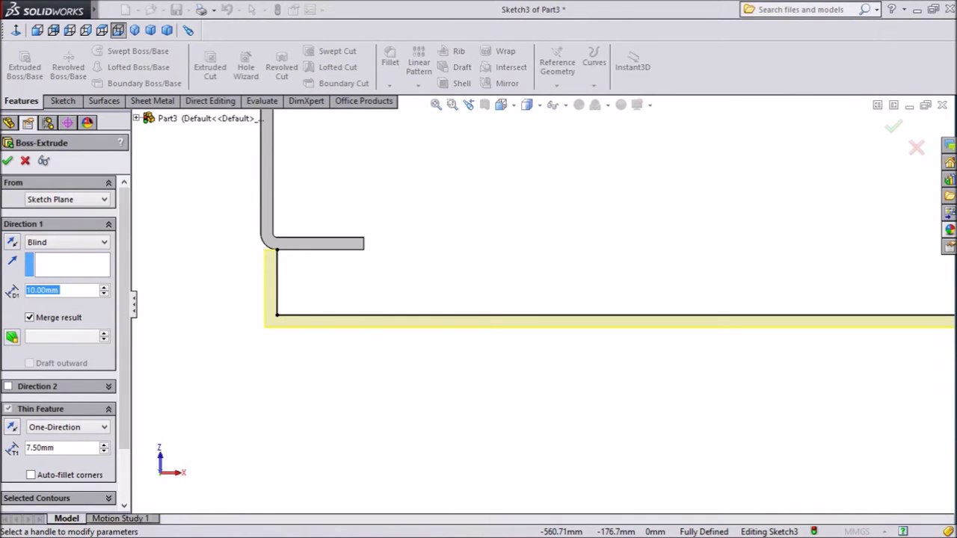
pyautogui.click(12, 427)
pyautogui.scroll(6, 422, 329)
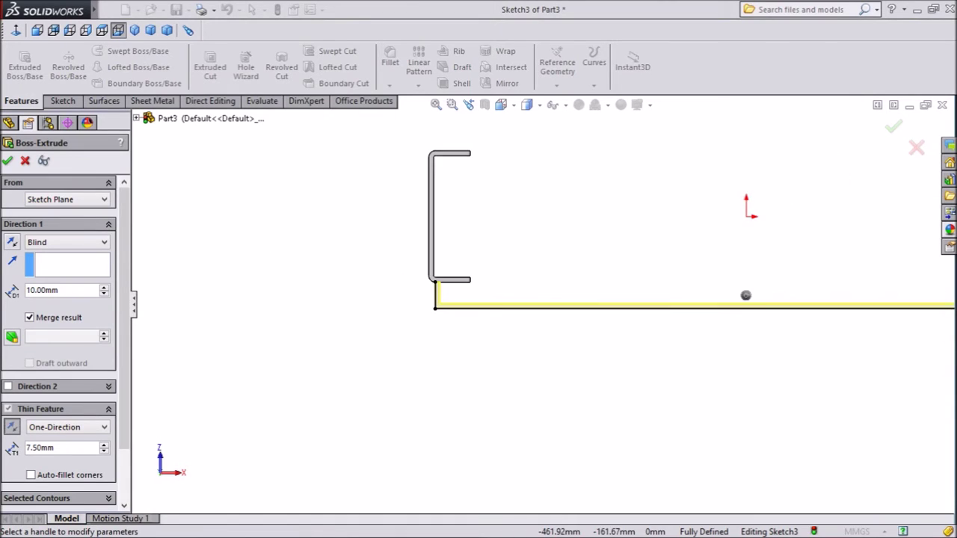
# Start the extrusion at a 75 mm offset from the sketch plane, reversed toward the channels.
pyautogui.scroll(-1, 546, 304)
pyautogui.moveTo(601, 346); pyautogui.dragTo(628, 373, button='middle')
pyautogui.moveTo(867, 361); pyautogui.dragTo(825, 376, button='middle')
pyautogui.scroll(-1, 817, 376)
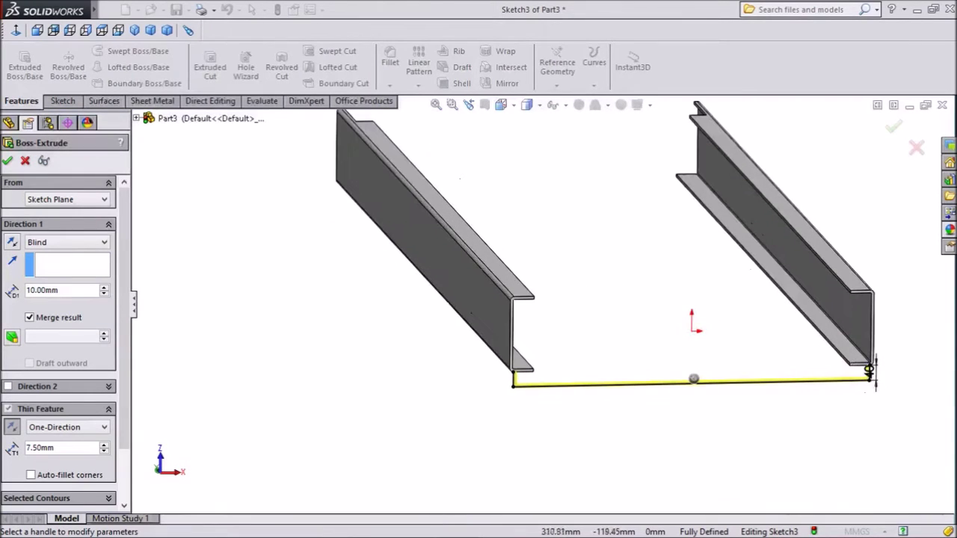
pyautogui.scroll(4, 857, 351)
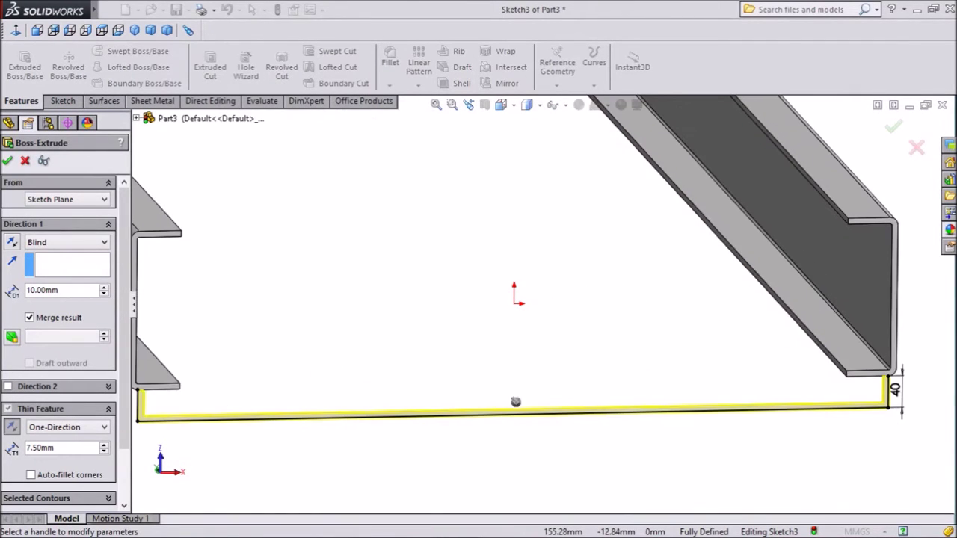
pyautogui.scroll(-1, 544, 302)
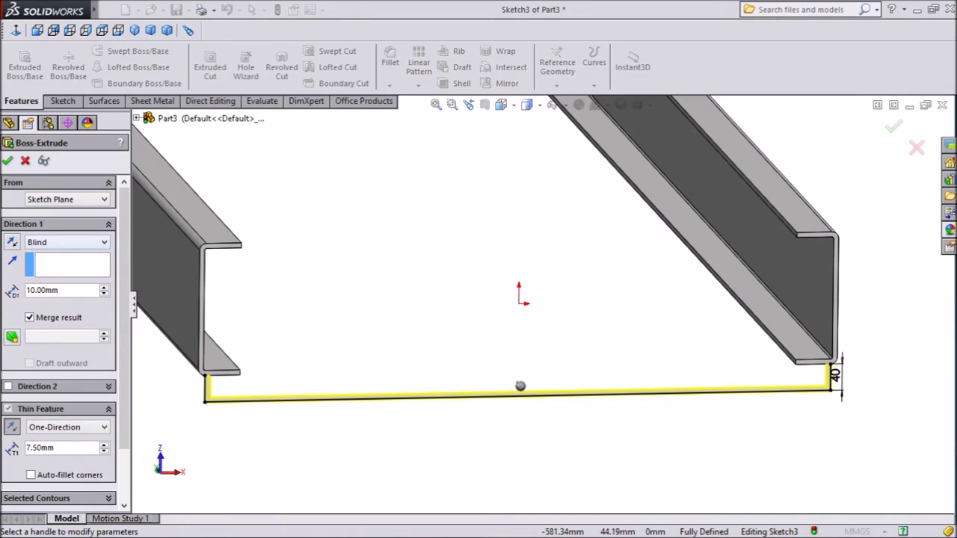
pyautogui.click(67, 199)
pyautogui.click(45, 237)
pyautogui.moveTo(56, 221); pyautogui.dragTo(26, 221)
pyautogui.write('75')
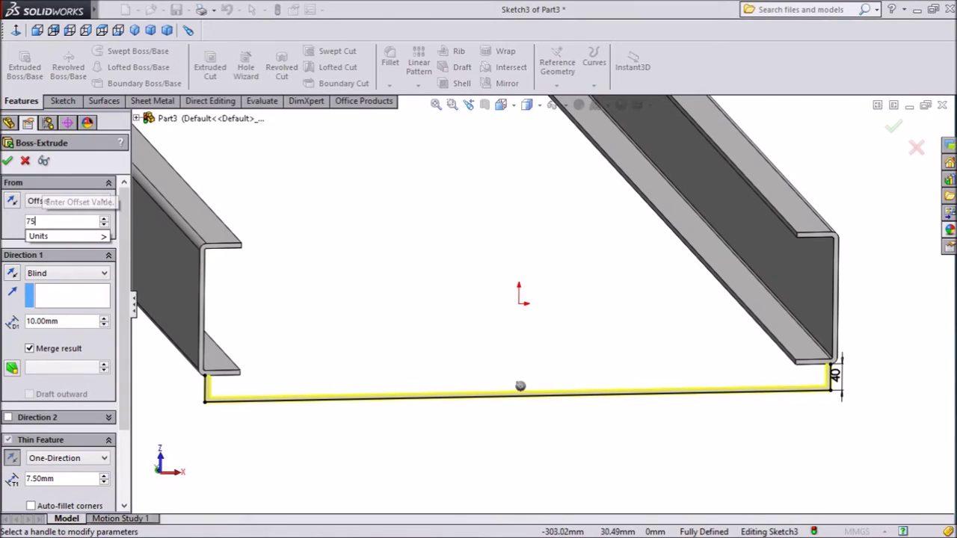
pyautogui.press('Return')
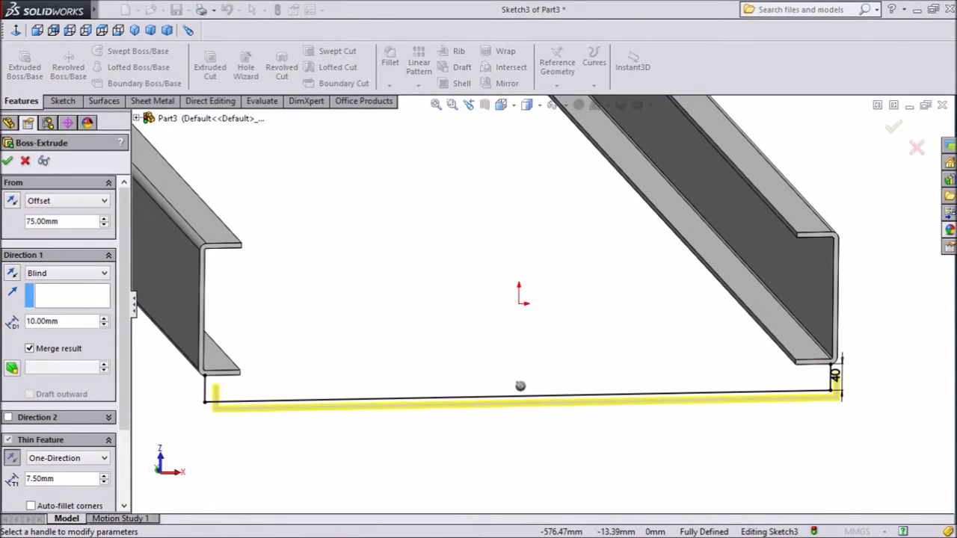
pyautogui.click(12, 200)
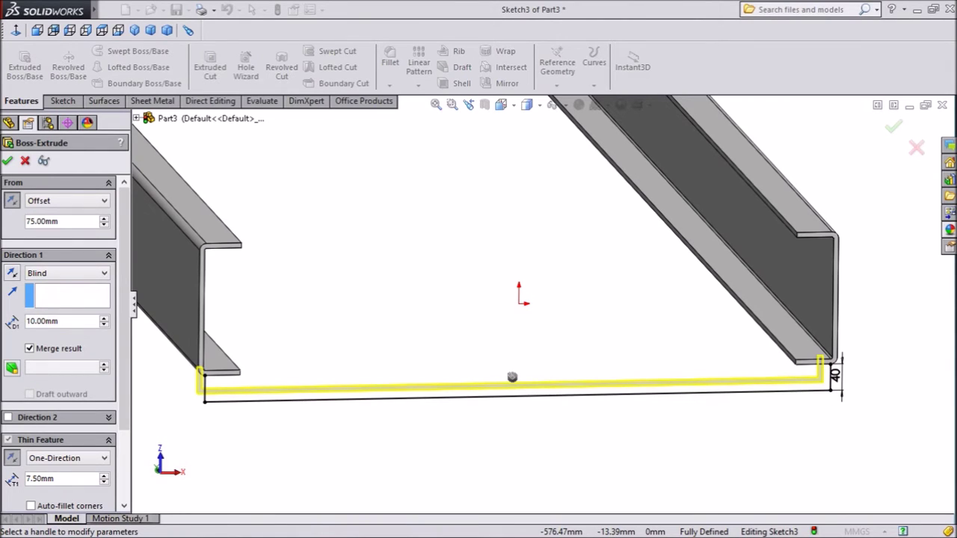
# Set the extrusion depth to 400 mm, reverse it to run along the channels, and create the U-shaped plate.
pyautogui.write('400')
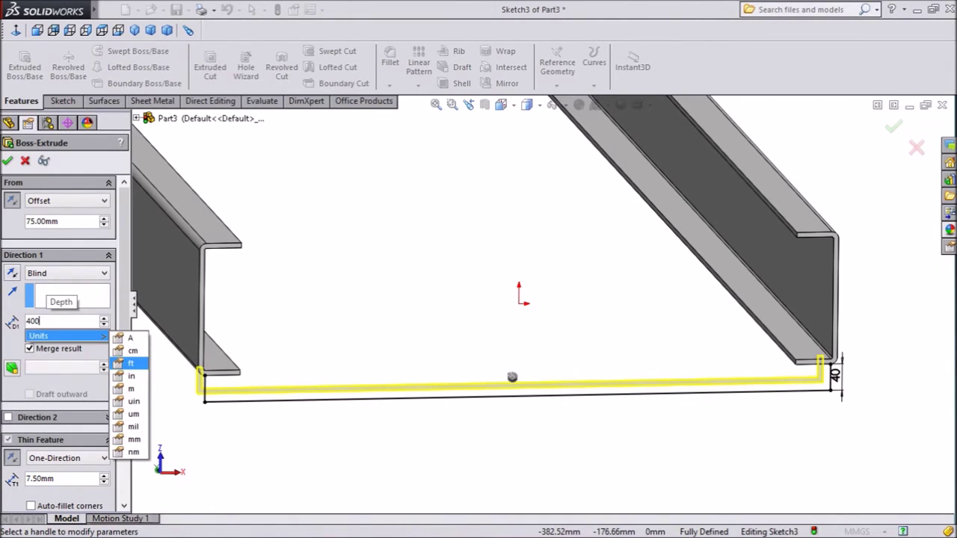
pyautogui.press('Return')
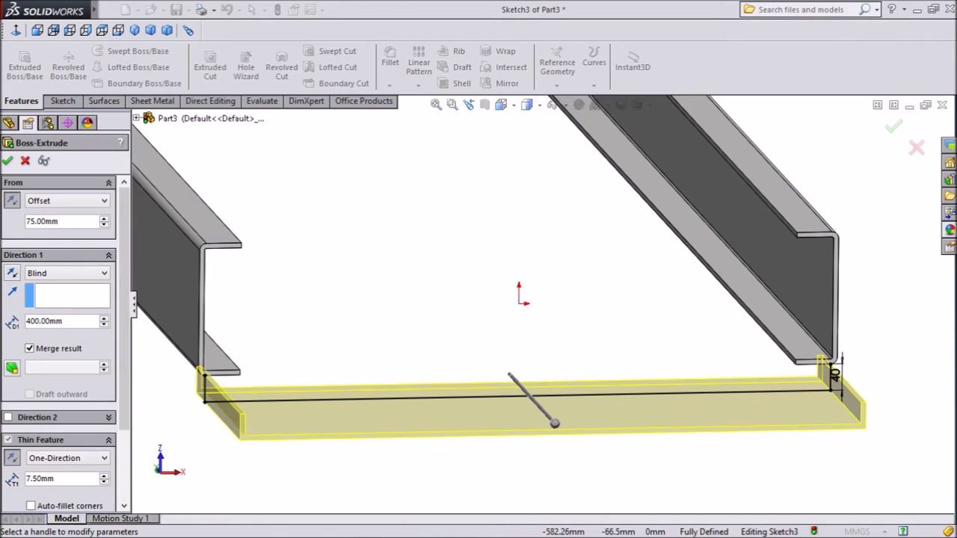
pyautogui.click(12, 293)
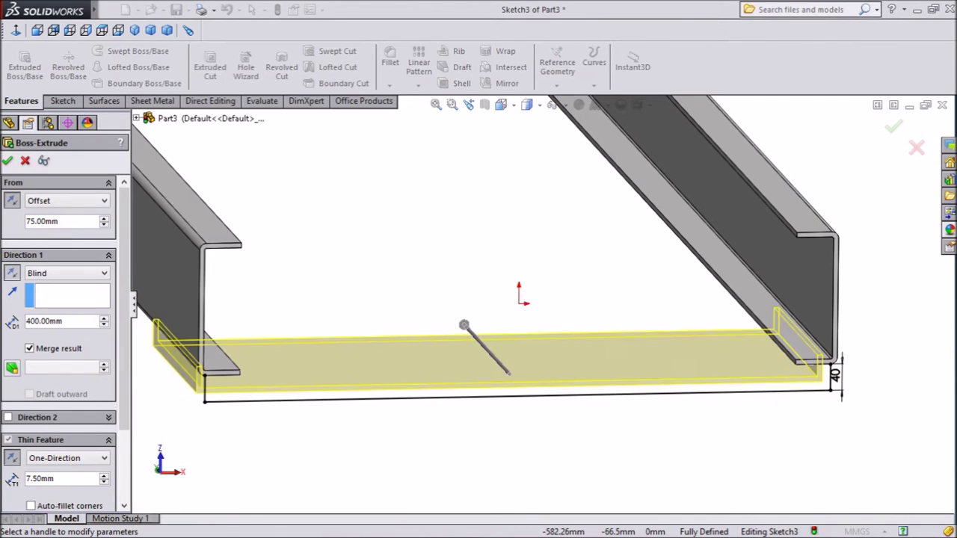
pyautogui.scroll(2, 417, 347)
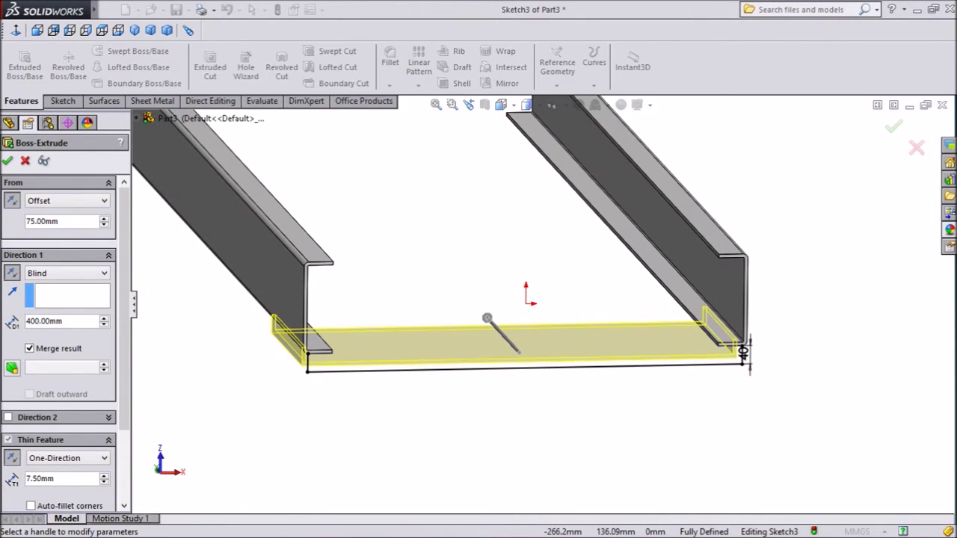
pyautogui.moveTo(591, 206); pyautogui.dragTo(635, 228, button='middle')
pyautogui.scroll(4, 524, 292)
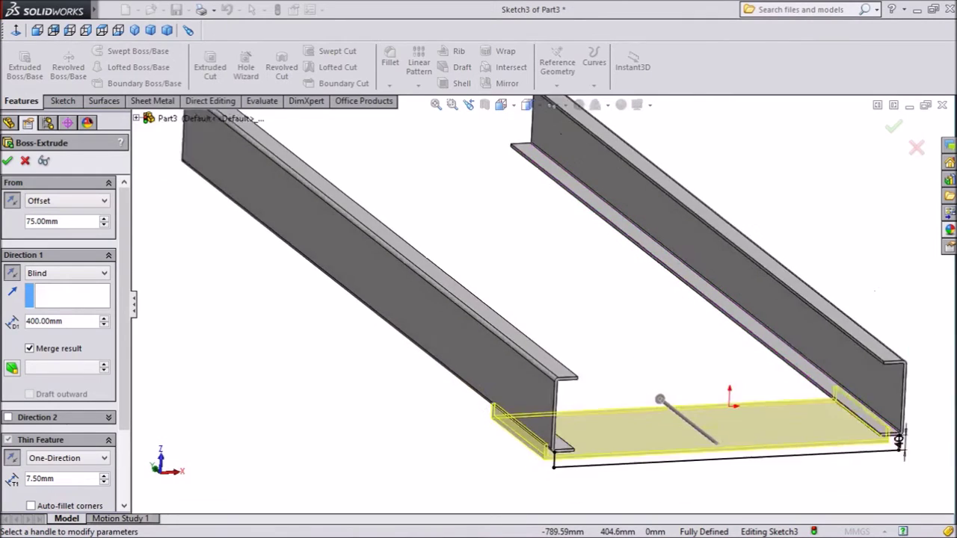
pyautogui.moveTo(747, 382); pyautogui.dragTo(723, 423, button='middle')
pyautogui.scroll(-3, 774, 385)
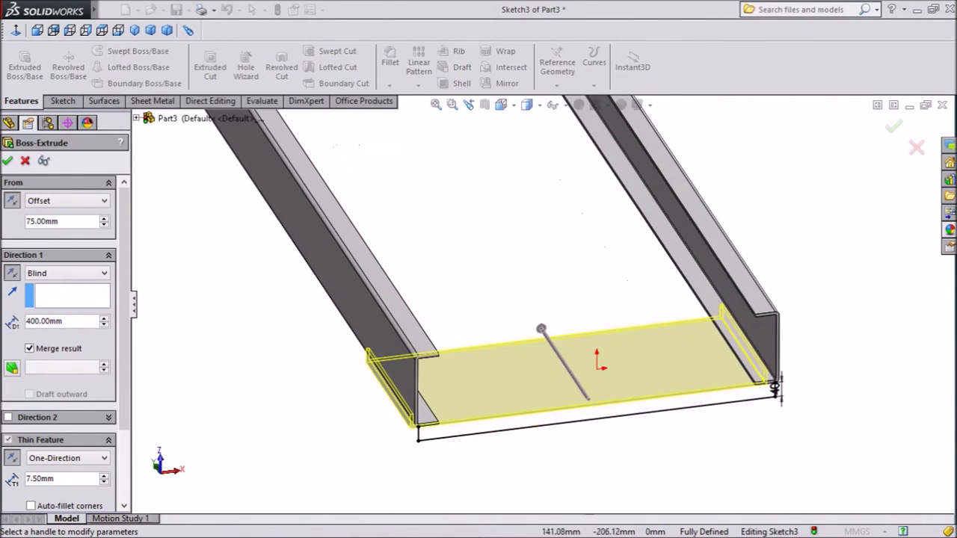
pyautogui.scroll(-2, 773, 386)
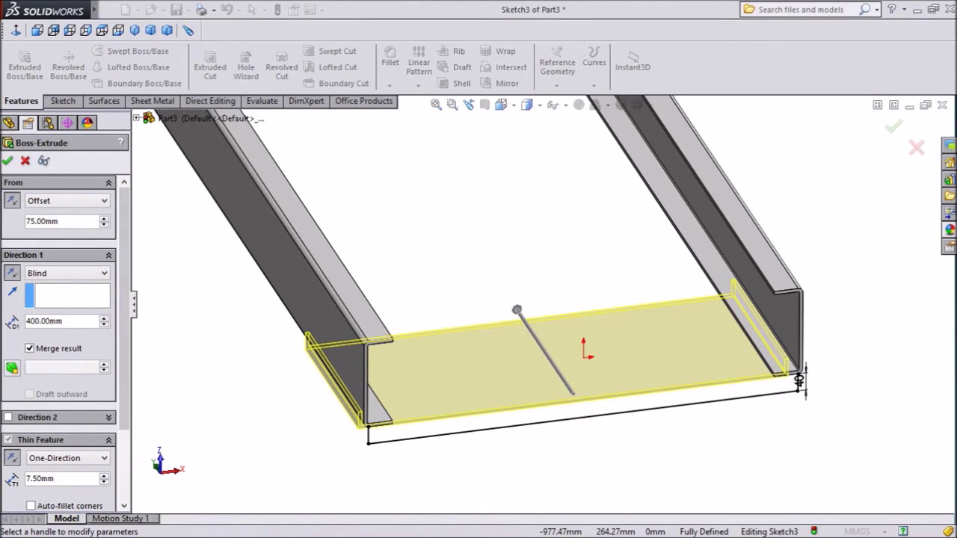
pyautogui.click(8, 160)
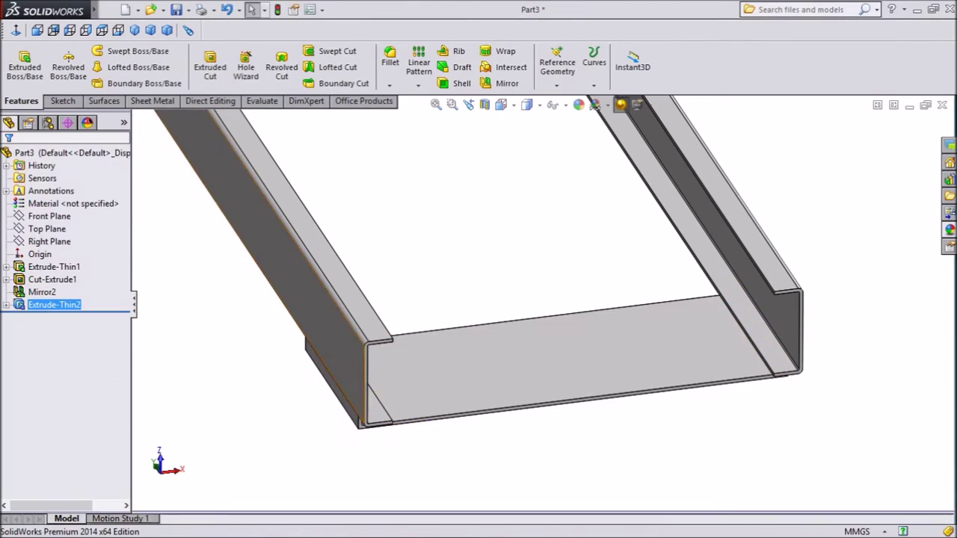
# Start a constant-size 5 mm fillet on the long outer bend edge at one end of the U-shaped plate.
pyautogui.scroll(2, 536, 299)
pyautogui.moveTo(359, 299); pyautogui.dragTo(508, 276, button='middle')
pyautogui.moveTo(463, 381); pyautogui.dragTo(543, 303, button='middle')
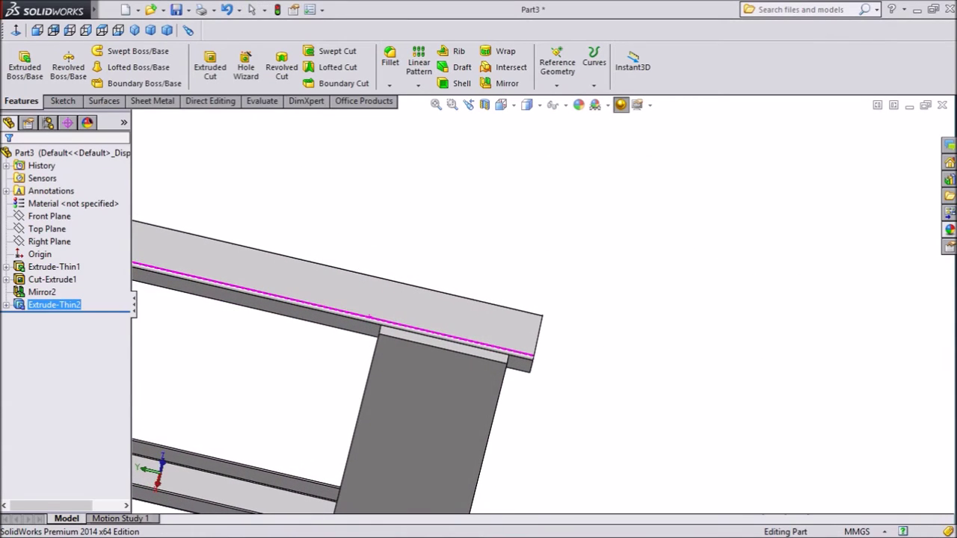
pyautogui.scroll(5, 543, 303)
pyautogui.moveTo(374, 329); pyautogui.dragTo(407, 281, button='middle')
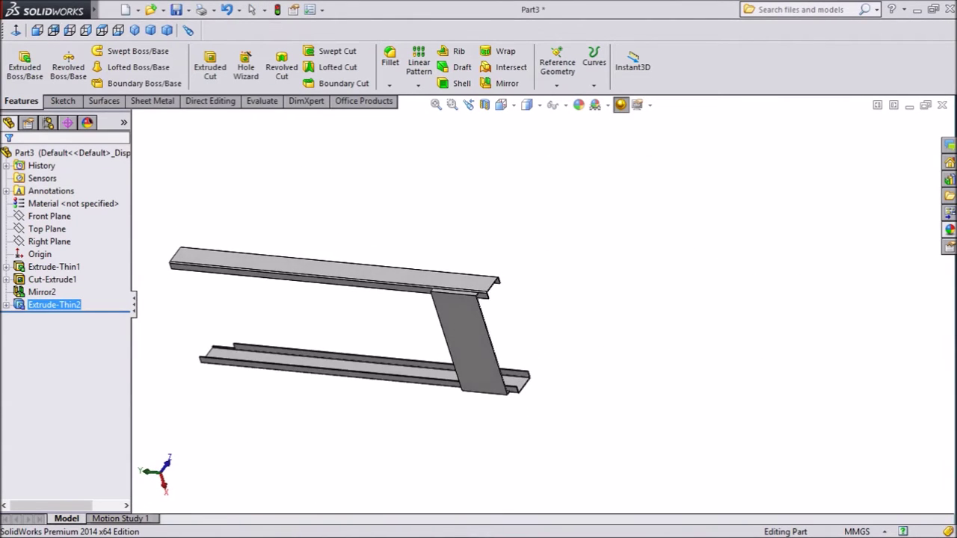
pyautogui.scroll(-3, 407, 281)
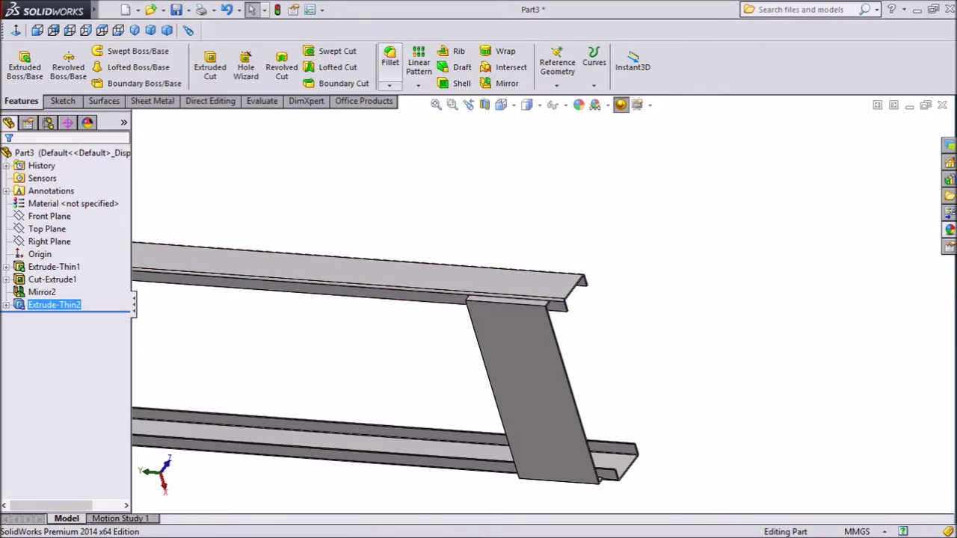
pyautogui.click(390, 62)
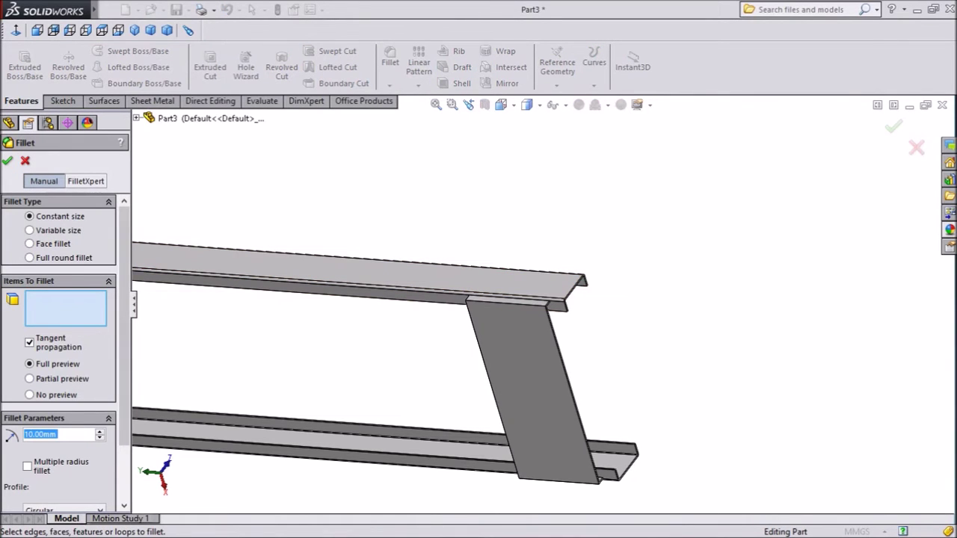
pyautogui.write('5')
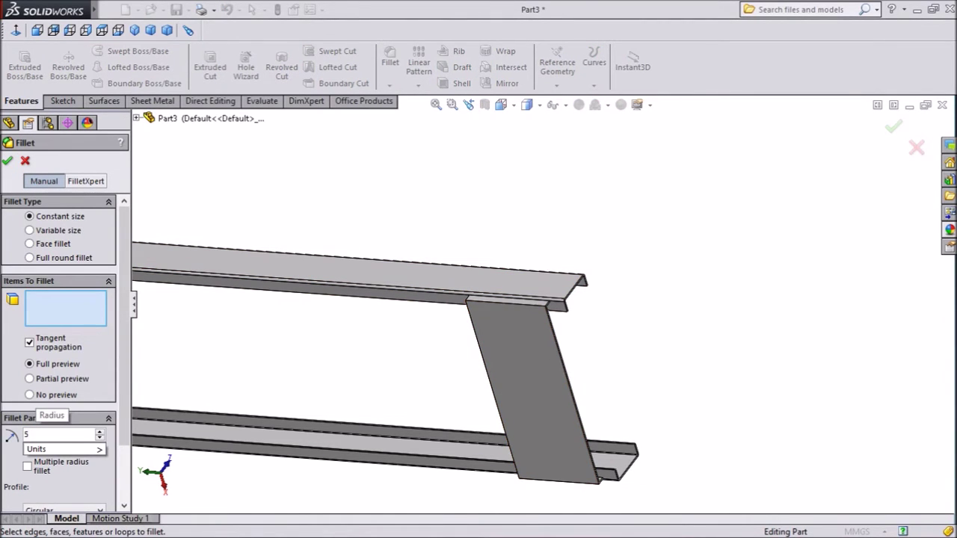
pyautogui.scroll(-5, 526, 303)
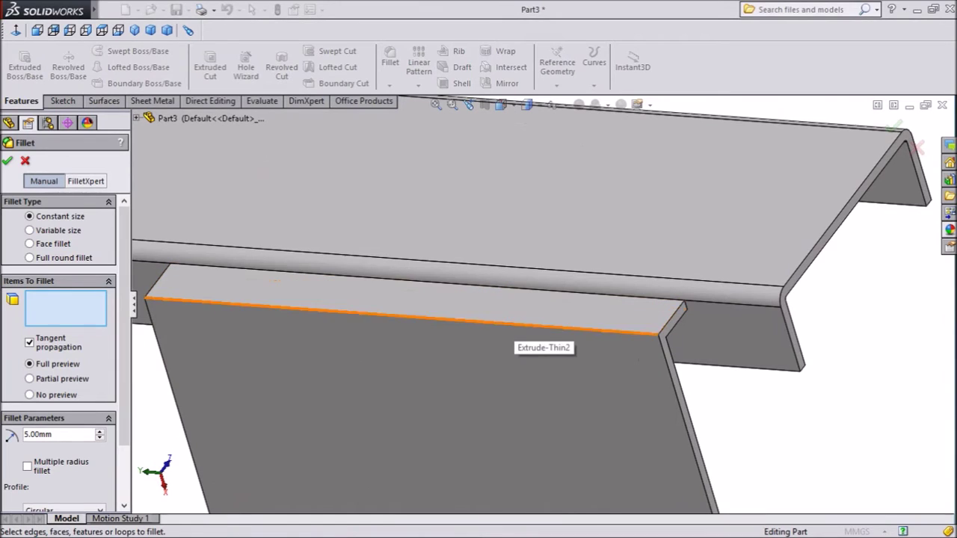
pyautogui.click(508, 326)
# Add the matching outer bend edge at the plate's opposite end to the fillet and create it.
pyautogui.scroll(5, 524, 322)
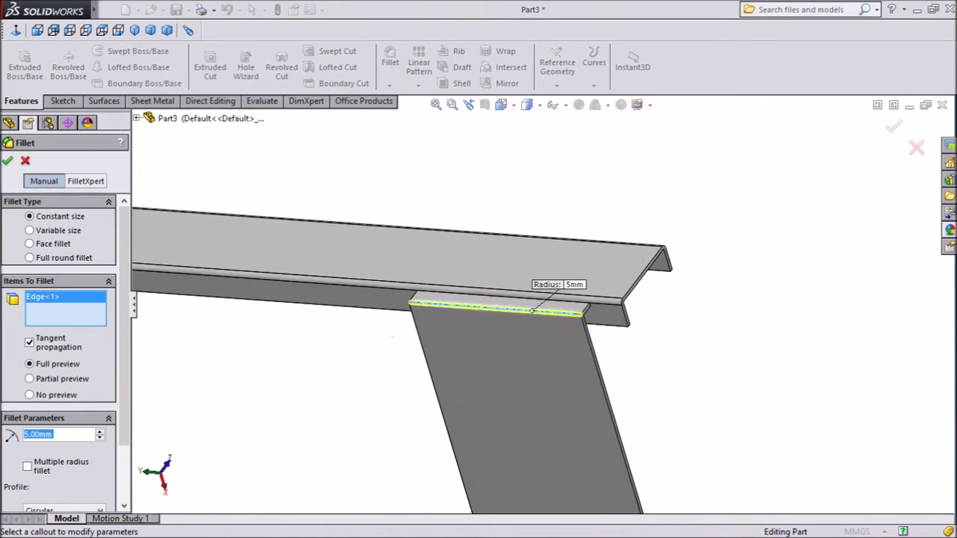
pyautogui.moveTo(535, 467); pyautogui.dragTo(415, 416, button='middle')
pyautogui.scroll(-8, 412, 354)
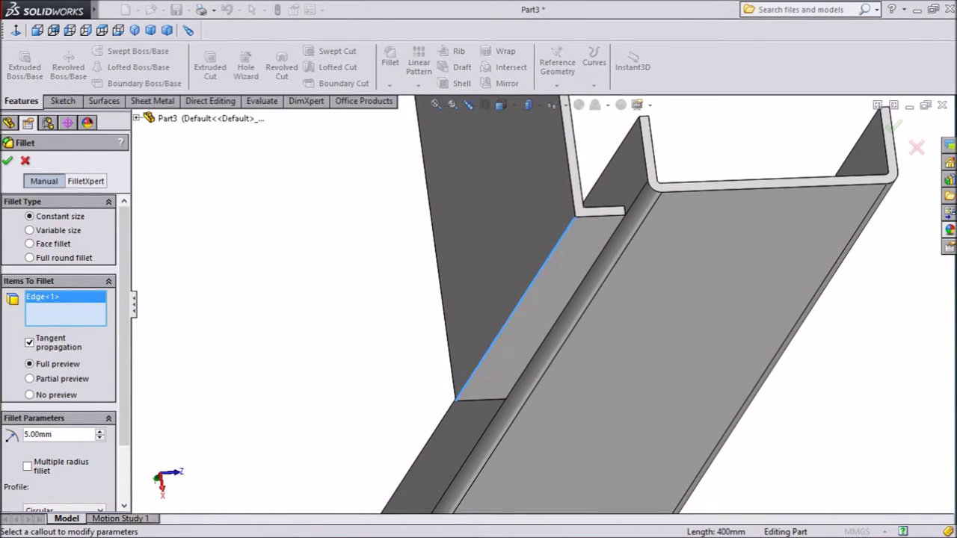
pyautogui.click(483, 359)
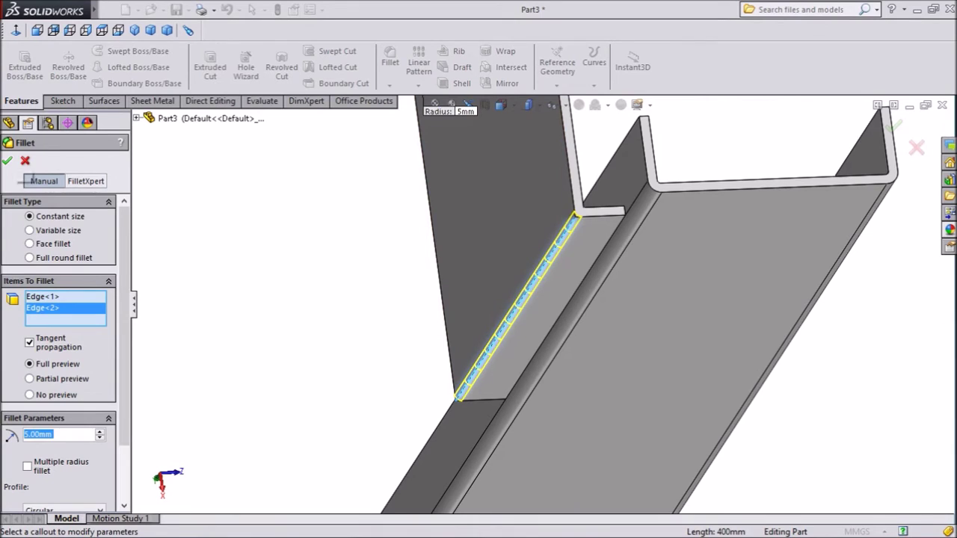
pyautogui.click(7, 161)
# Start a sketch on the large outer face of the U-shaped plate and view it from the back.
pyautogui.scroll(5, 545, 305)
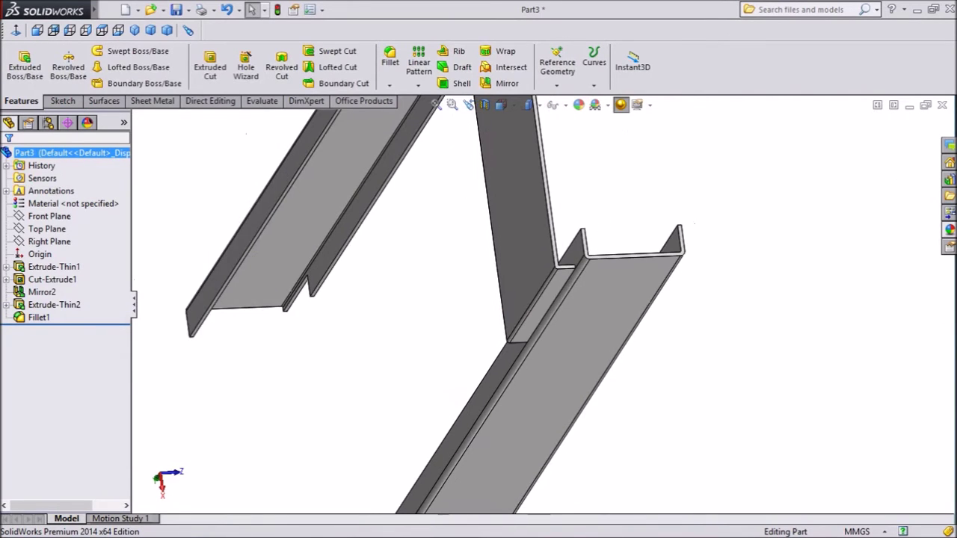
pyautogui.scroll(3, 544, 304)
pyautogui.moveTo(437, 168); pyautogui.dragTo(535, 176, button='middle')
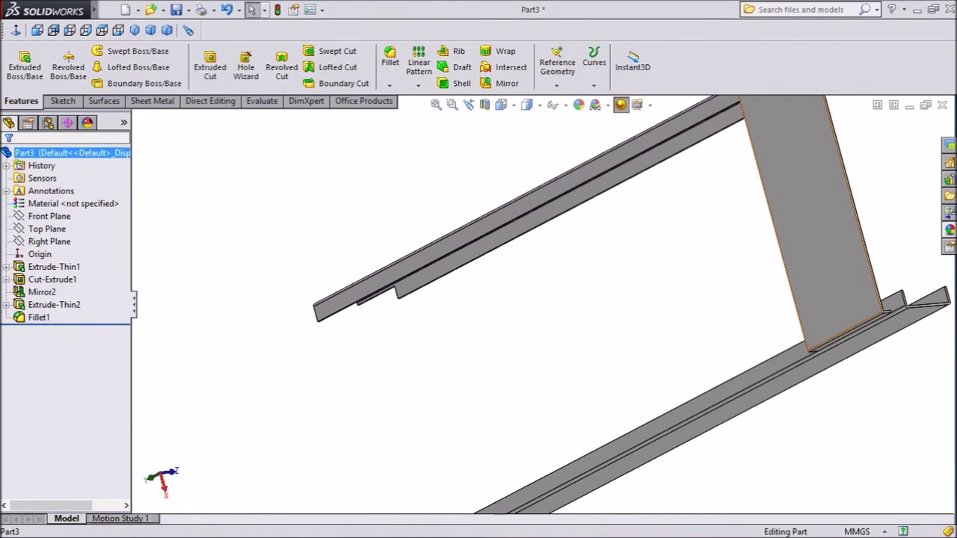
pyautogui.click(819, 225)
pyautogui.click(847, 211)
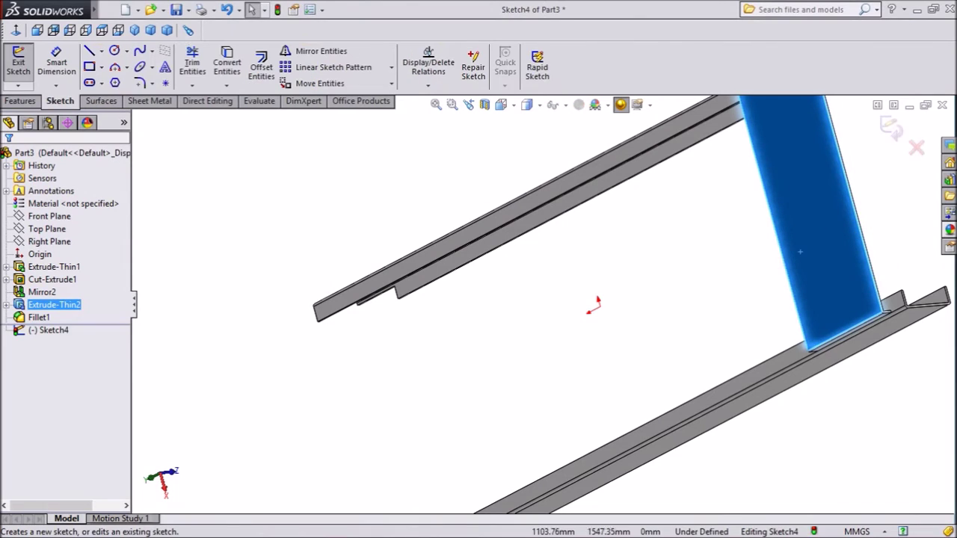
pyautogui.click(52, 30)
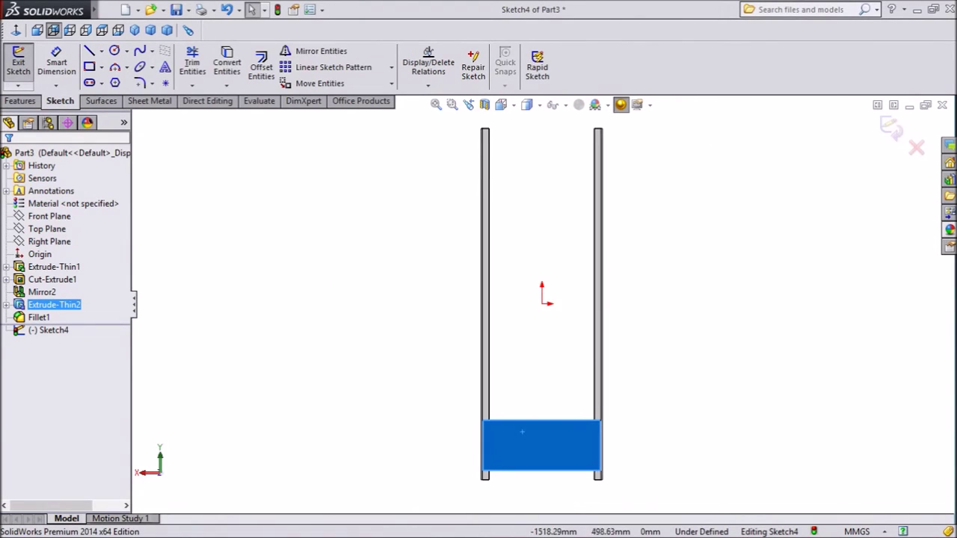
pyautogui.scroll(-8, 553, 480)
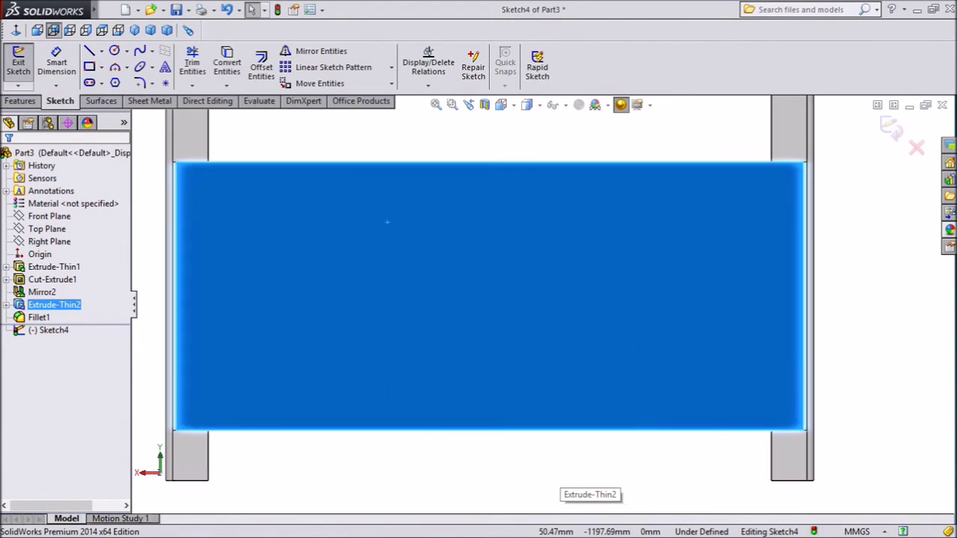
# Draw a diagonal construction centerline across the plate face, from its upper-right corner to its lower-left corner.
pyautogui.press('l')
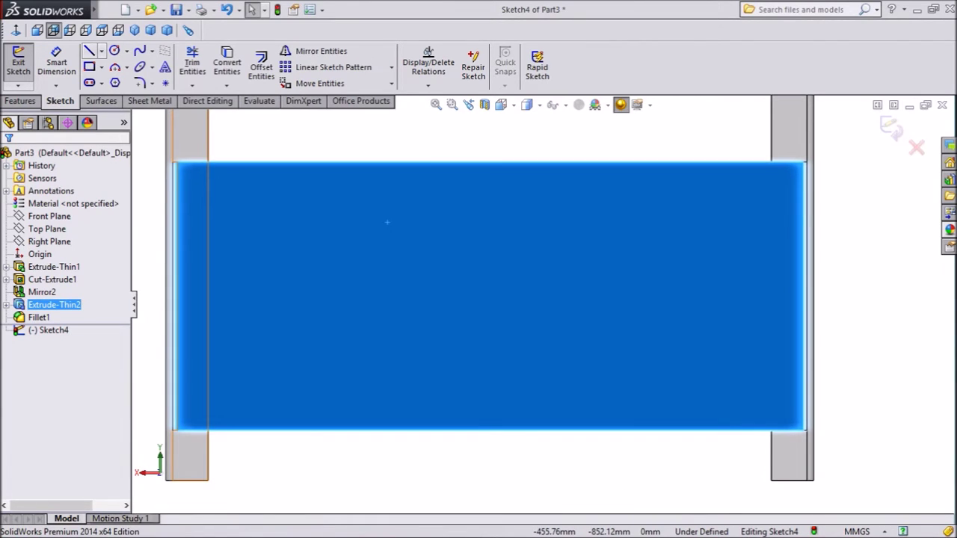
pyautogui.click(102, 51)
pyautogui.click(135, 81)
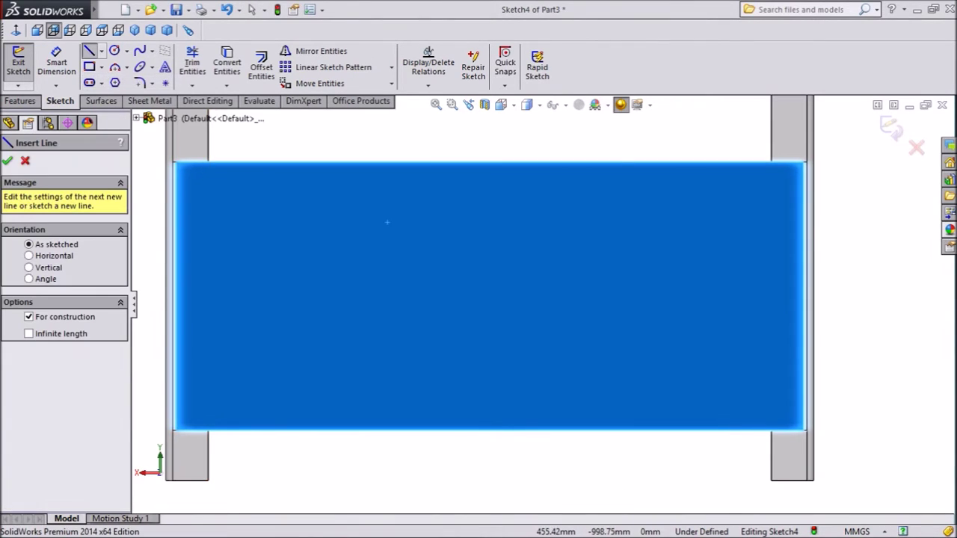
pyautogui.scroll(-4, 792, 214)
pyautogui.scroll(-3, 770, 128)
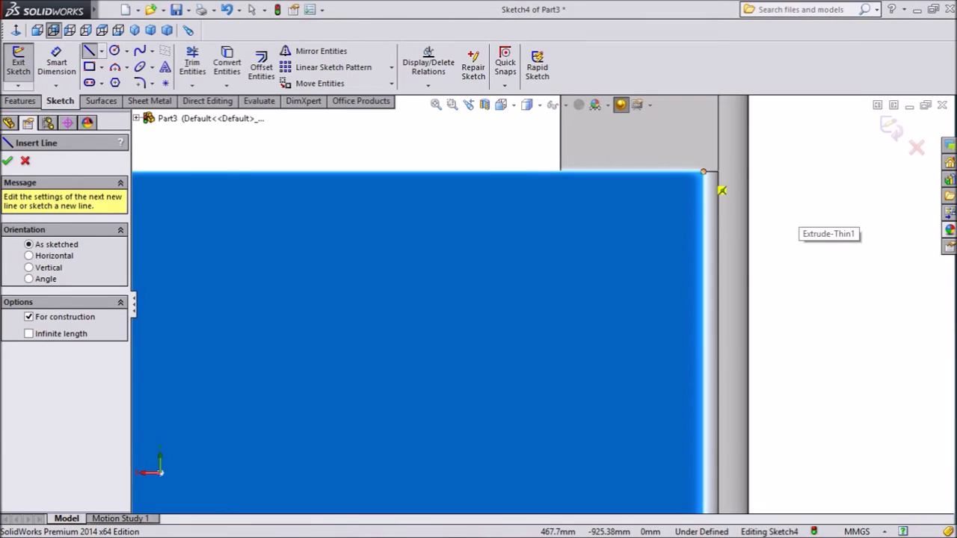
pyautogui.scroll(1, 702, 205)
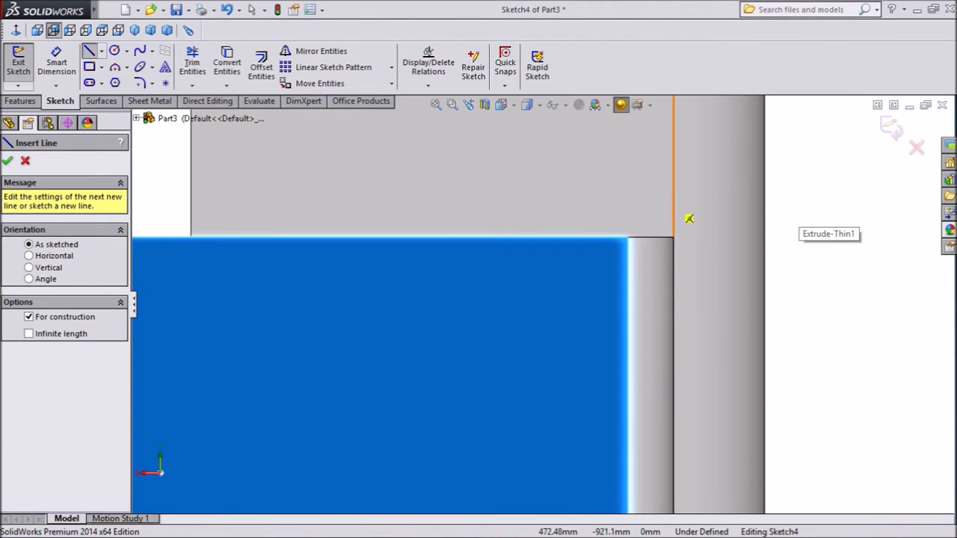
pyautogui.click(628, 237)
pyautogui.scroll(4, 568, 284)
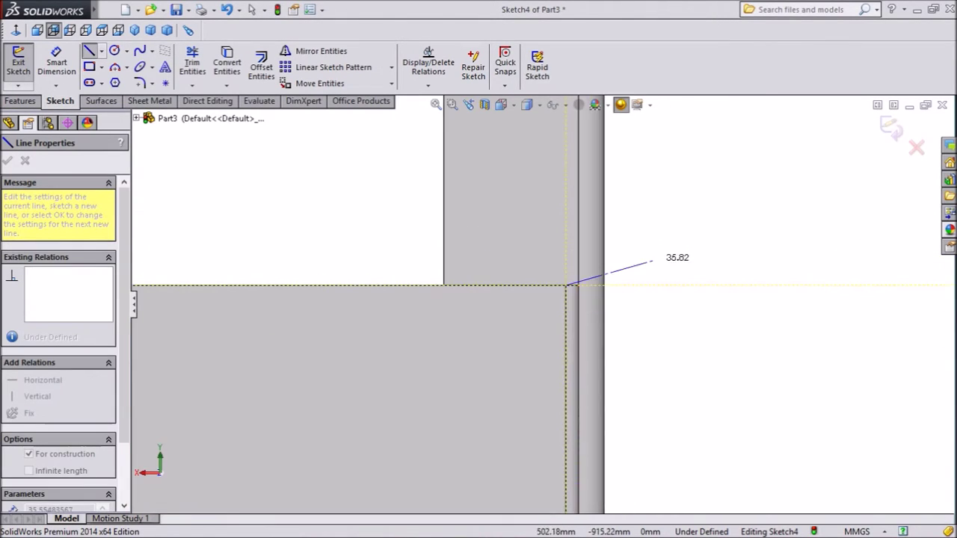
pyautogui.scroll(-10, 352, 391)
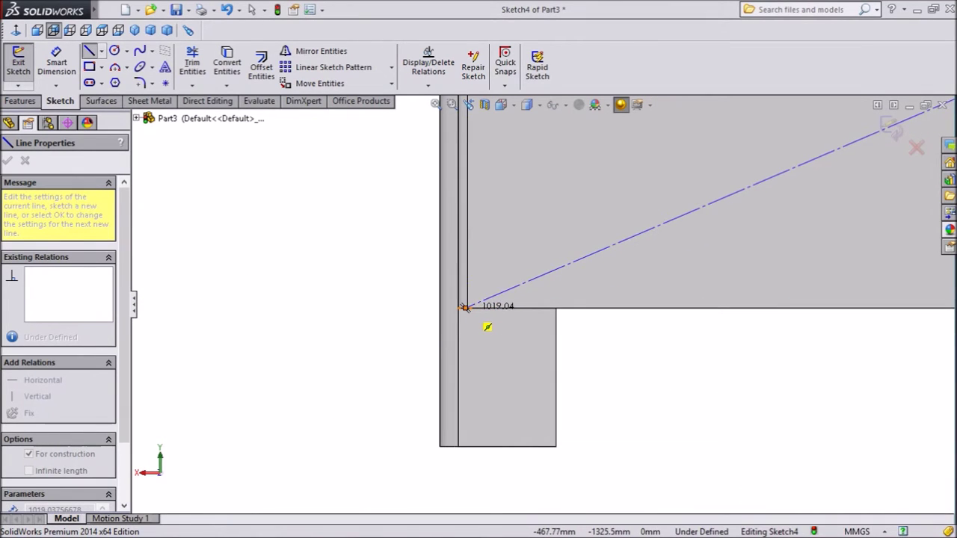
pyautogui.scroll(-2, 468, 308)
pyautogui.click(491, 300)
pyautogui.scroll(3, 537, 314)
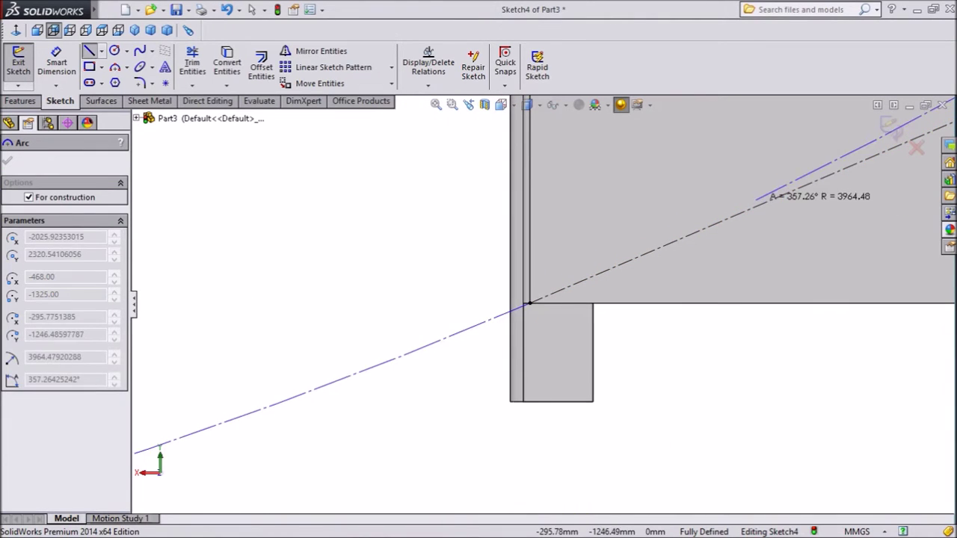
pyautogui.rightClick(716, 138)
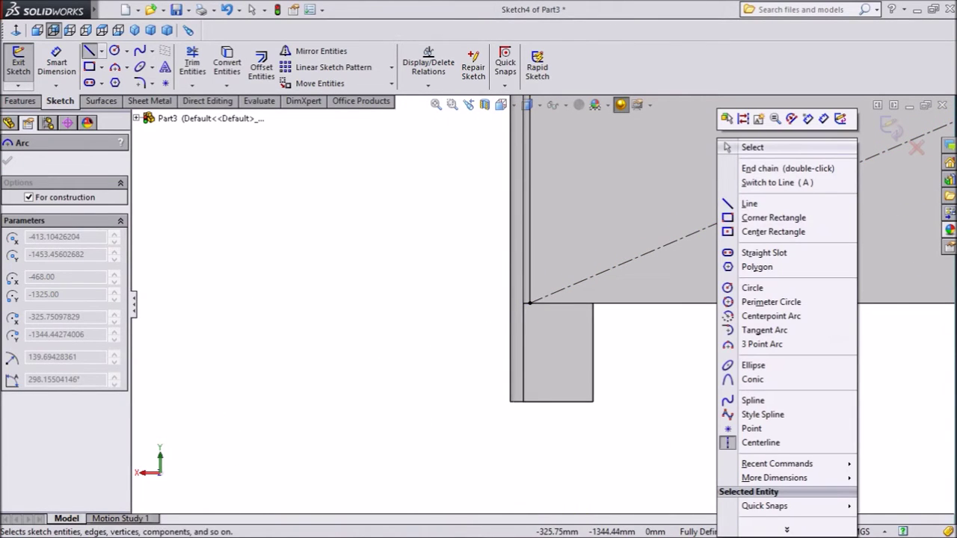
pyautogui.click(752, 147)
# Sketch a center rectangle about 316 by 171 mm, centered on the midpoint of the diagonal centerline.
pyautogui.scroll(-6, 868, 173)
pyautogui.scroll(10, 856, 183)
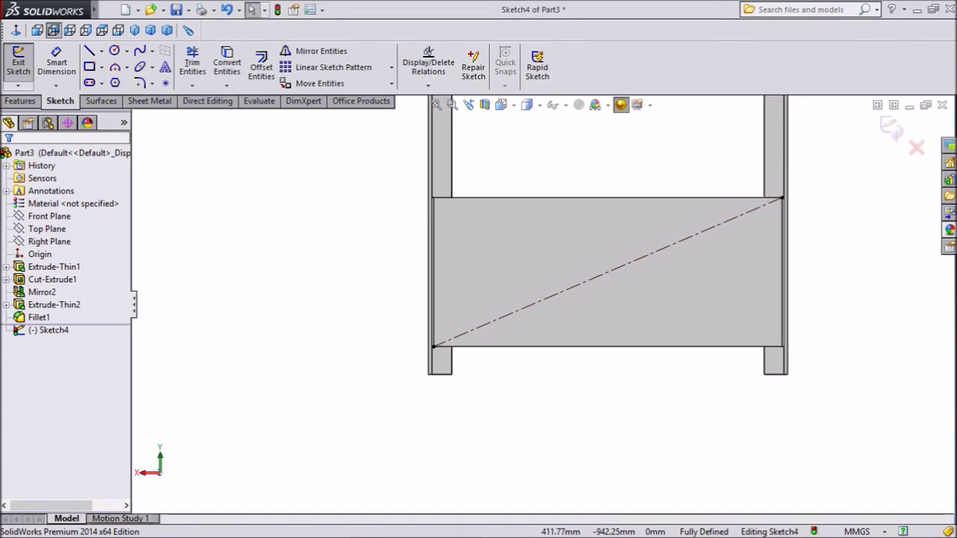
pyautogui.scroll(-2, 701, 233)
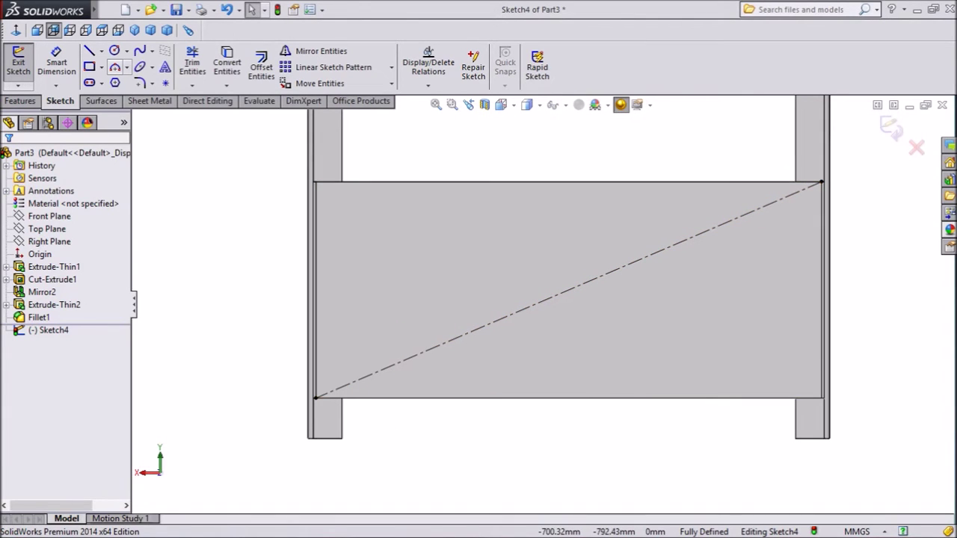
pyautogui.click(101, 67)
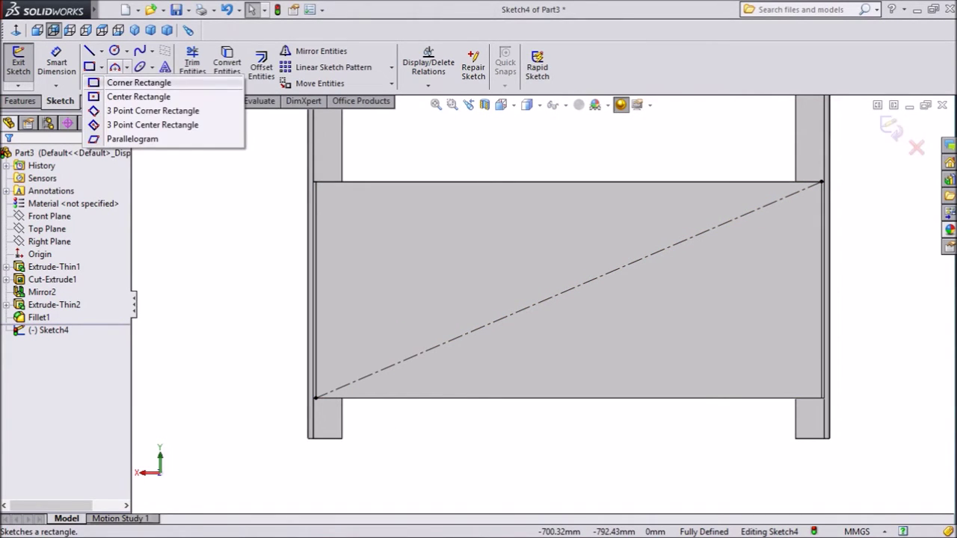
pyautogui.click(138, 97)
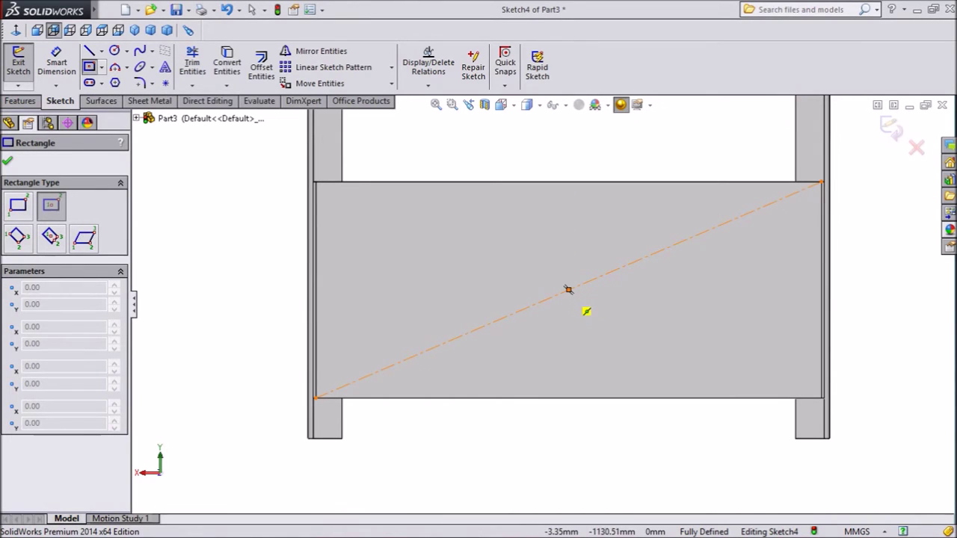
pyautogui.click(568, 290)
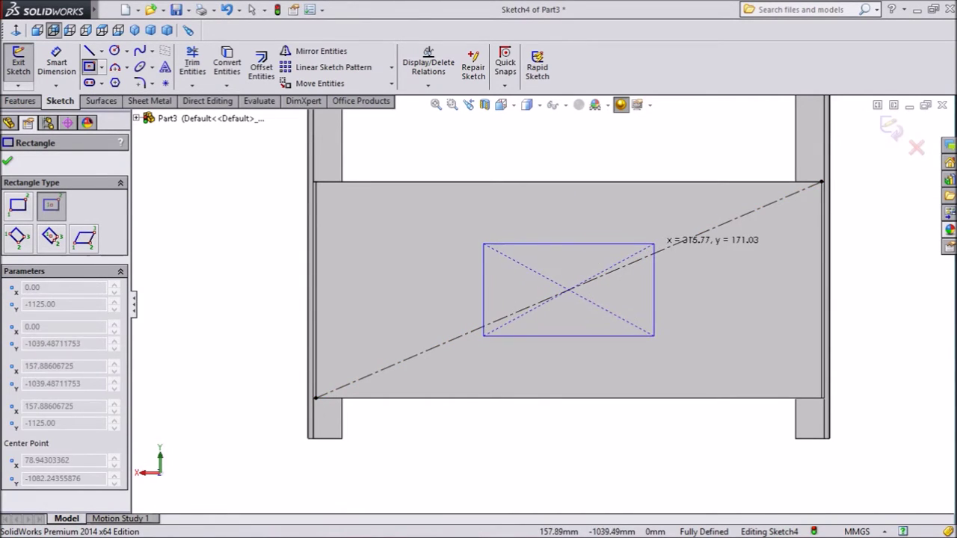
pyautogui.click(653, 243)
# Dimension the rectangle to 300 mm wide and 150 mm high.
pyautogui.click(56, 62)
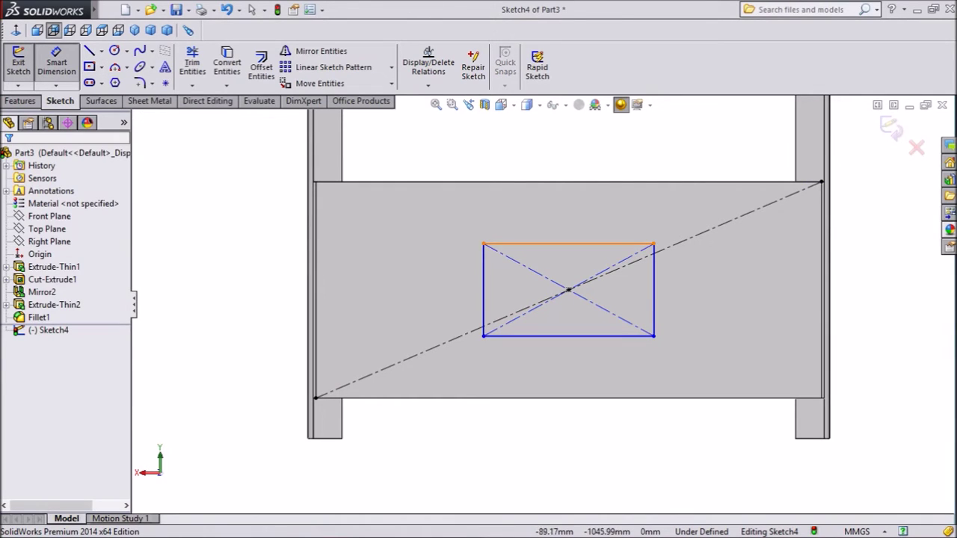
pyautogui.click(568, 244)
pyautogui.click(566, 214)
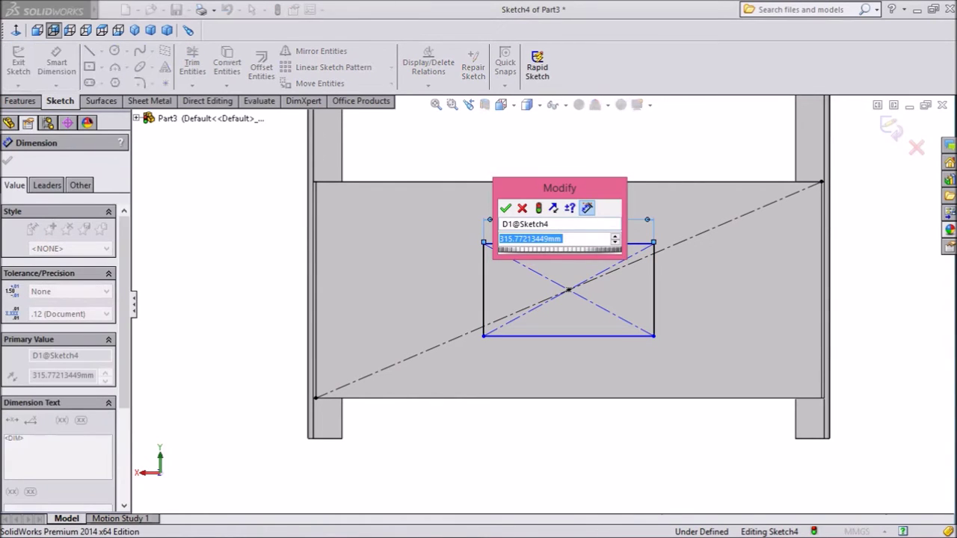
pyautogui.write('300')
pyautogui.press('Return')
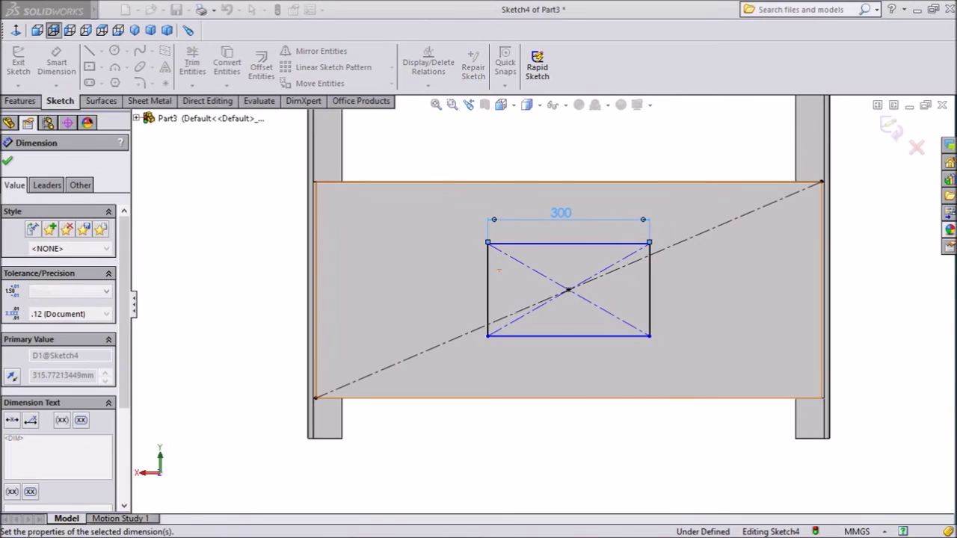
pyautogui.click(487, 292)
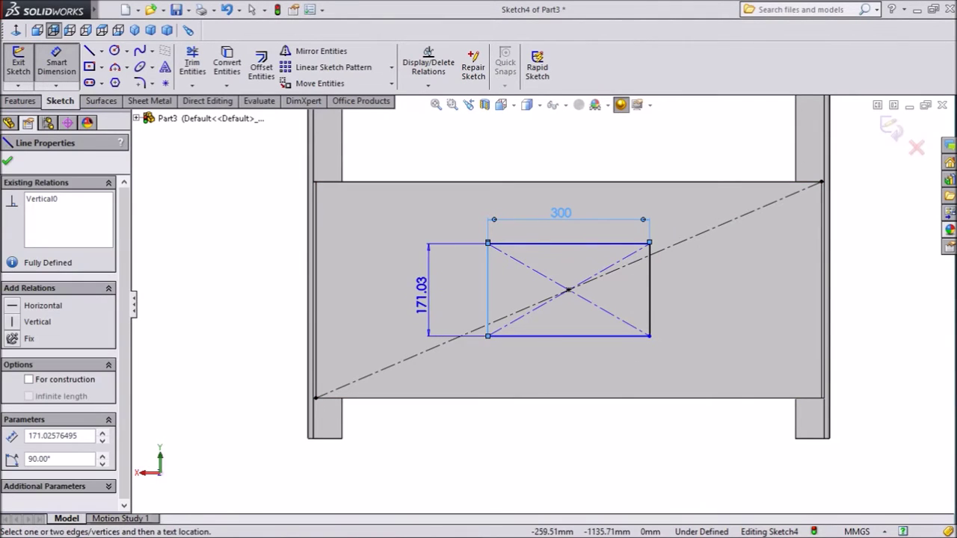
pyautogui.click(430, 291)
pyautogui.write('150')
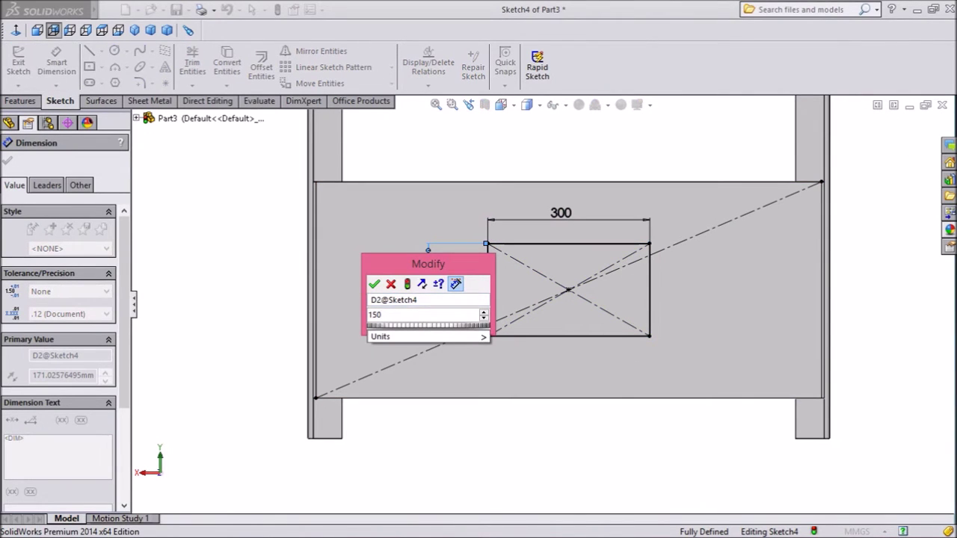
pyautogui.press('Return')
pyautogui.click(8, 161)
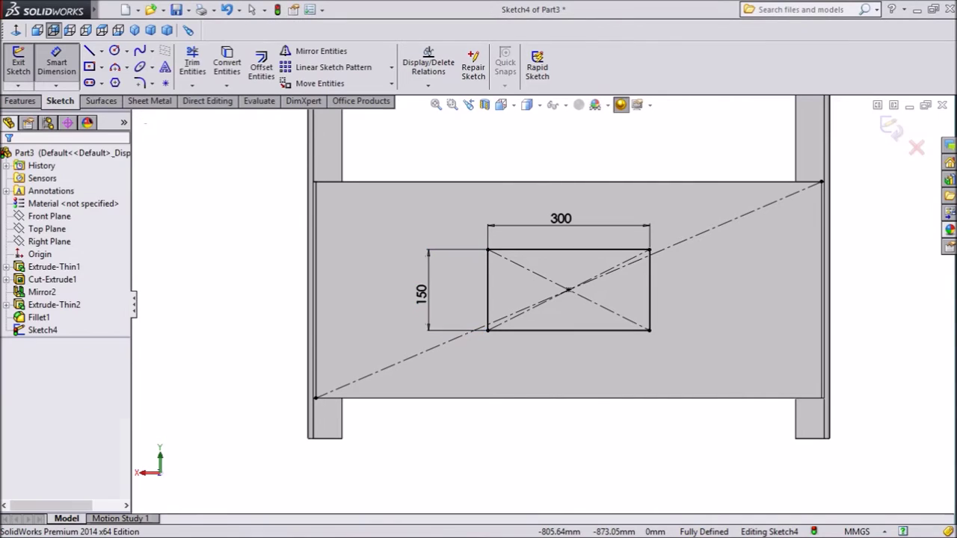
# Cut the rectangle through the plate with an Extruded Cut using the Up To Next end condition.
pyautogui.click(20, 101)
pyautogui.click(210, 67)
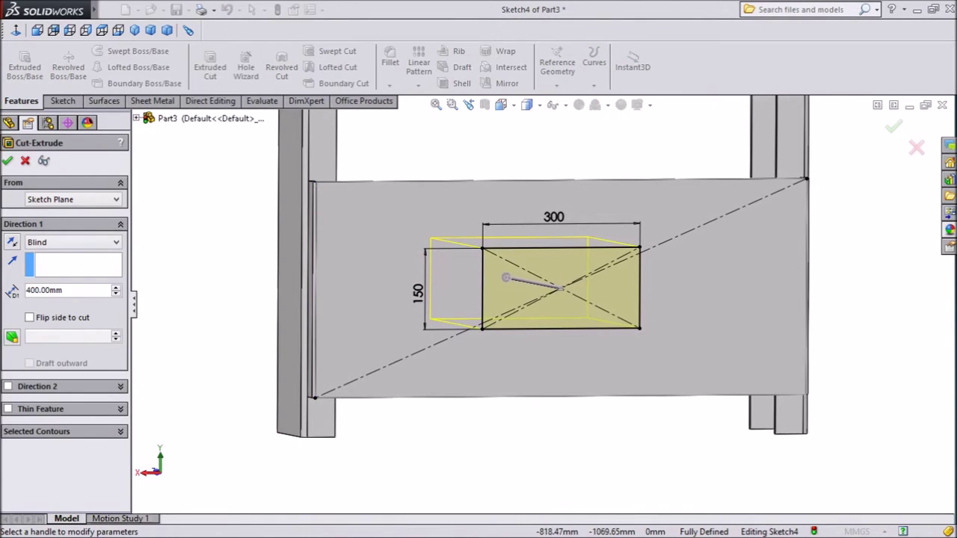
pyautogui.click(73, 243)
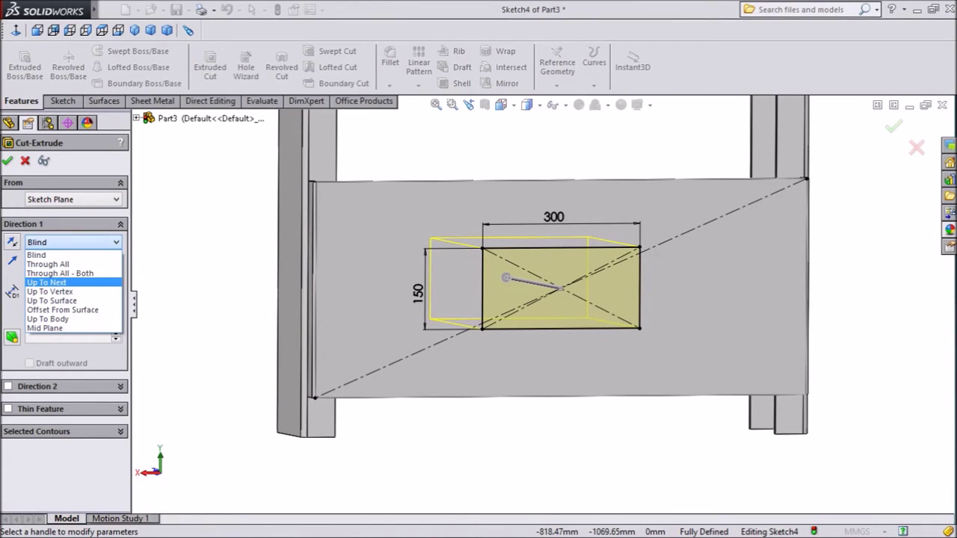
pyautogui.click(47, 283)
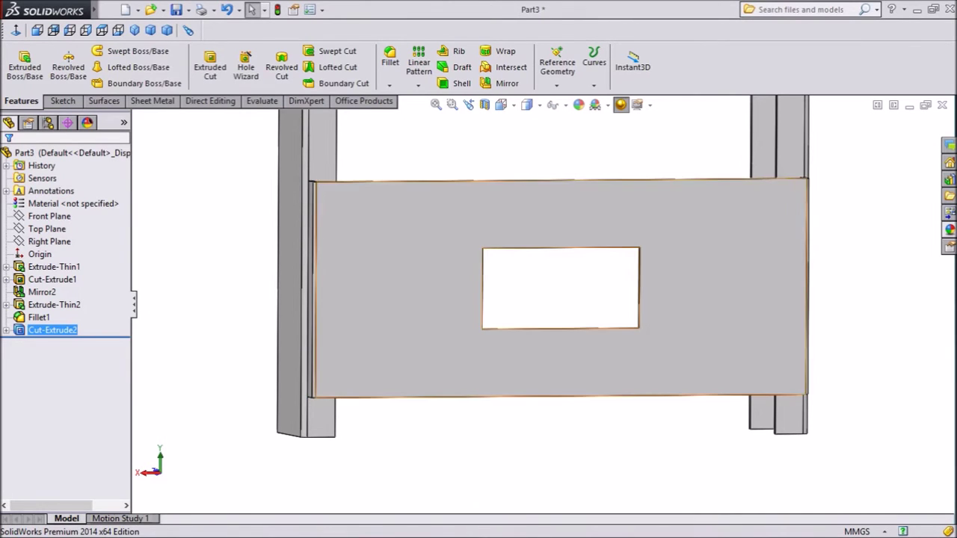
# Start a constant-size 25 mm fillet on the short lower-left corner edge of the rectangular cutout.
pyautogui.moveTo(513, 237); pyautogui.dragTo(441, 242, button='middle')
pyautogui.scroll(-1, 534, 305)
pyautogui.scroll(-3, 530, 307)
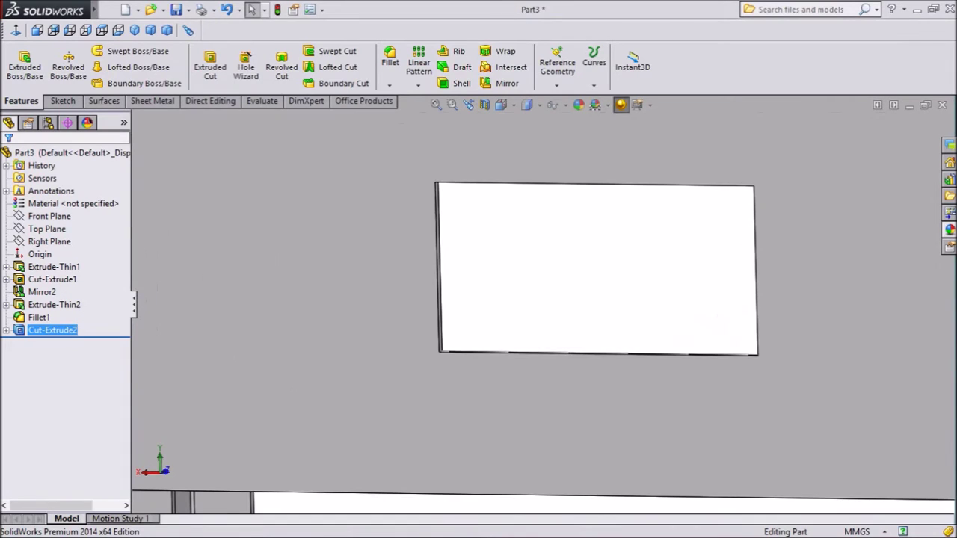
pyautogui.moveTo(581, 147); pyautogui.dragTo(582, 163, button='middle')
pyautogui.scroll(-2, 526, 294)
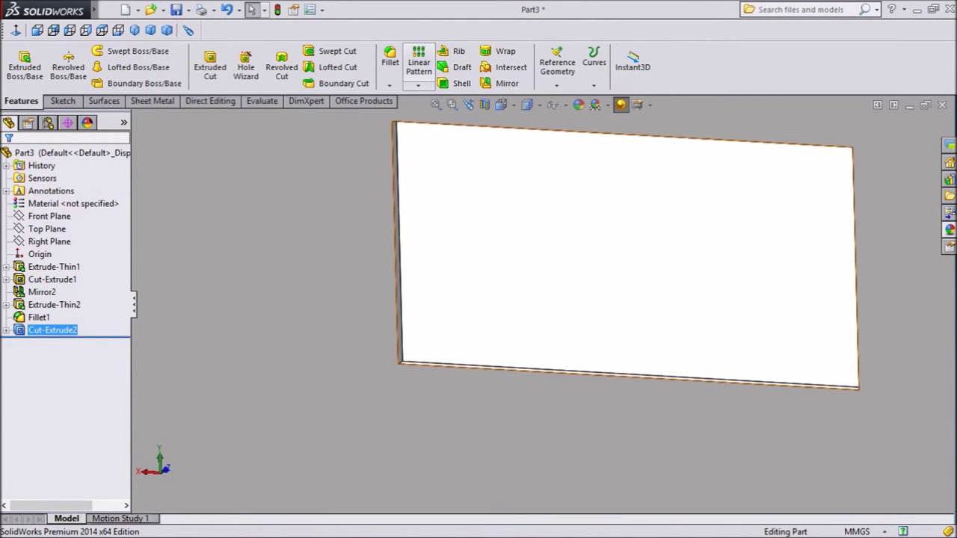
pyautogui.click(389, 59)
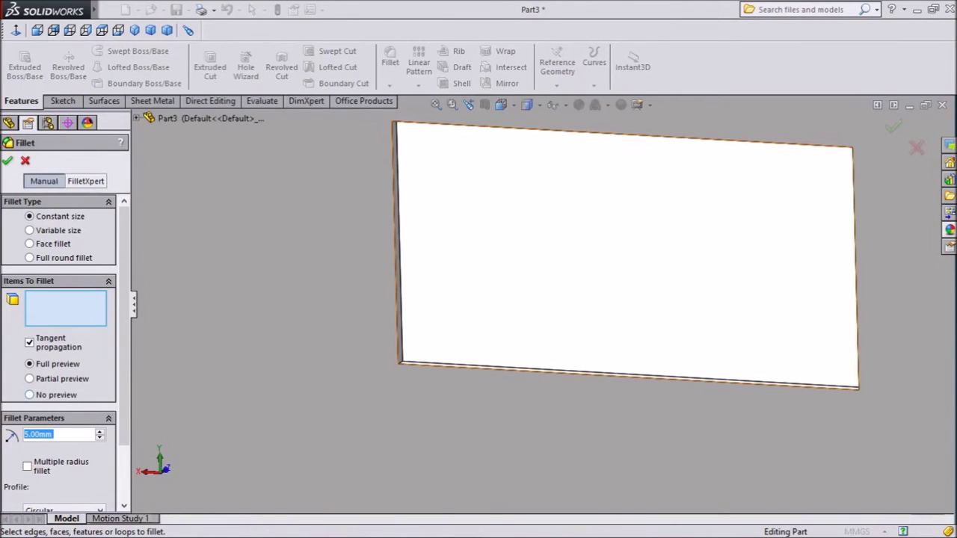
pyautogui.write('25')
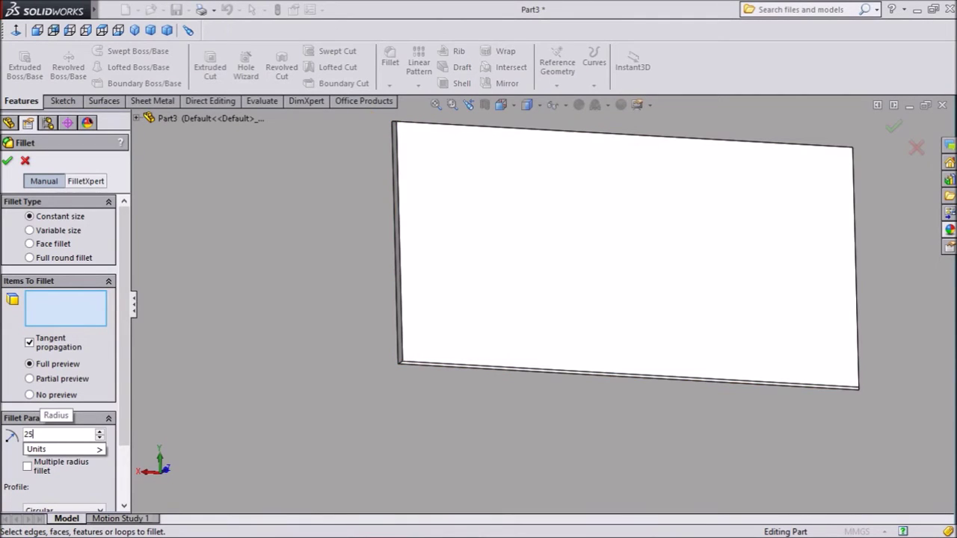
pyautogui.press('Return')
pyautogui.scroll(-3, 509, 314)
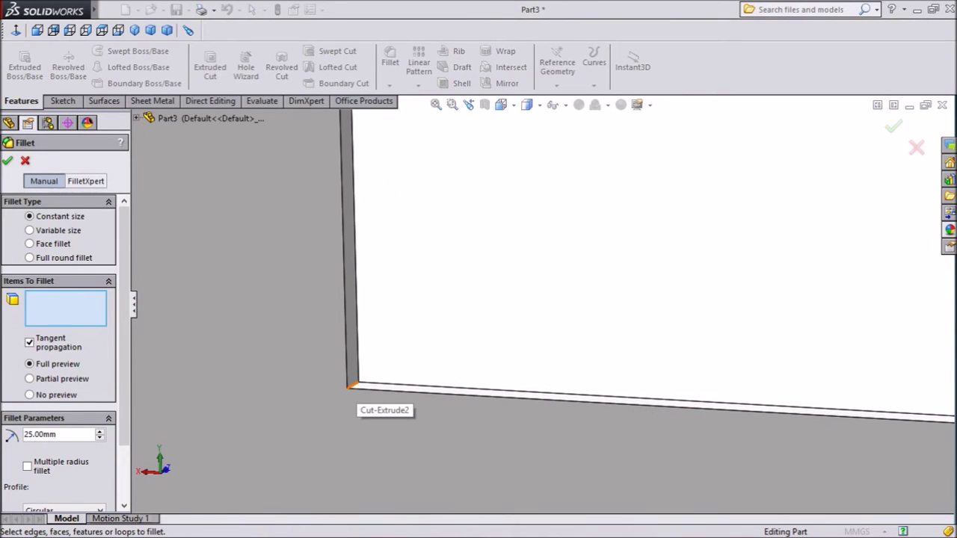
pyautogui.click(348, 384)
# Add the cutout's upper-left and upper-right corner edges to the fillet.
pyautogui.scroll(5, 549, 299)
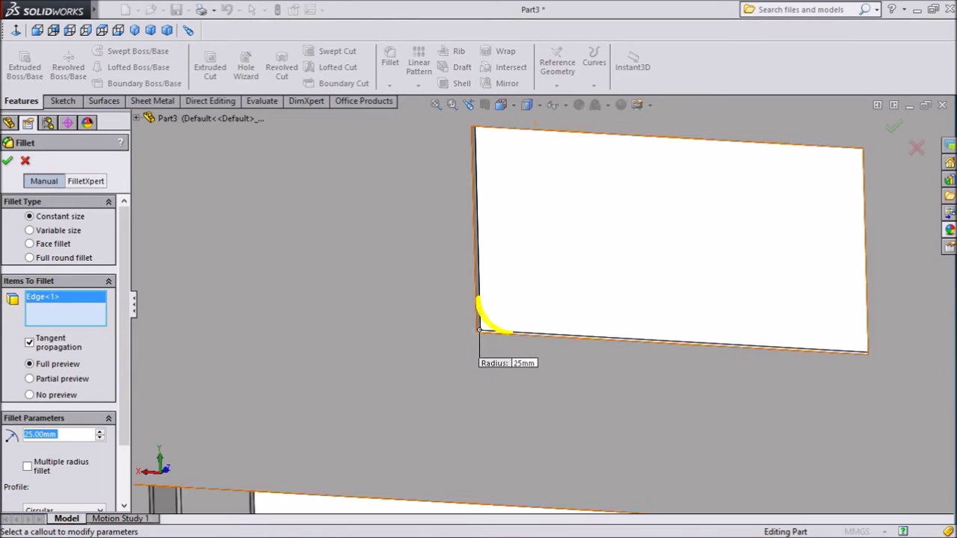
pyautogui.scroll(-5, 482, 138)
pyautogui.moveTo(478, 205); pyautogui.dragTo(464, 270, button='middle')
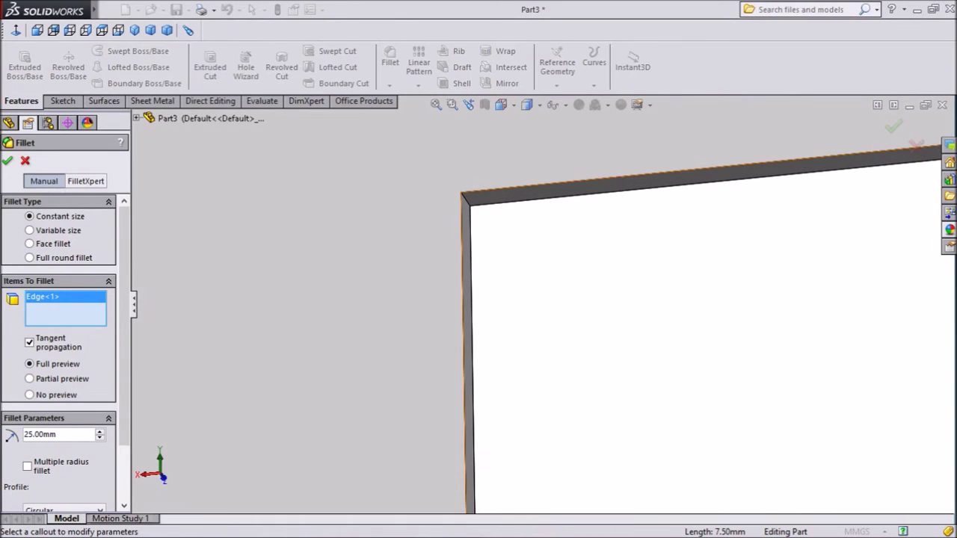
pyautogui.click(466, 197)
pyautogui.scroll(5, 538, 303)
pyautogui.scroll(3, 550, 301)
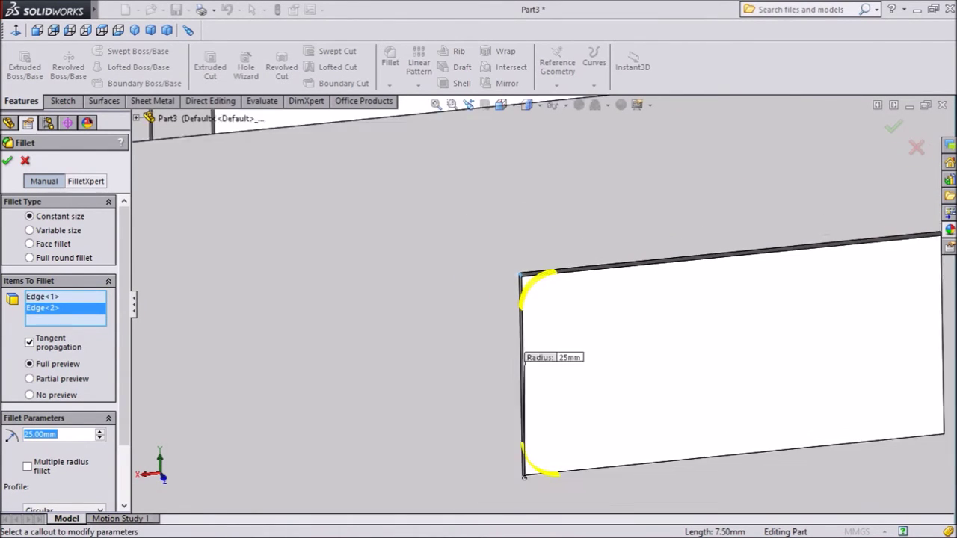
pyautogui.scroll(-2, 880, 326)
pyautogui.moveTo(879, 326); pyautogui.dragTo(837, 329, button='middle')
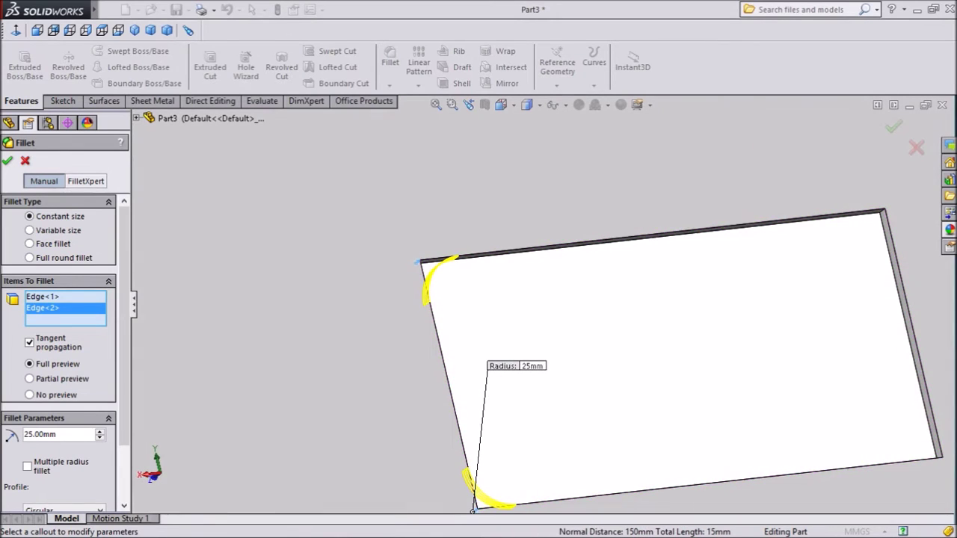
pyautogui.scroll(-4, 830, 225)
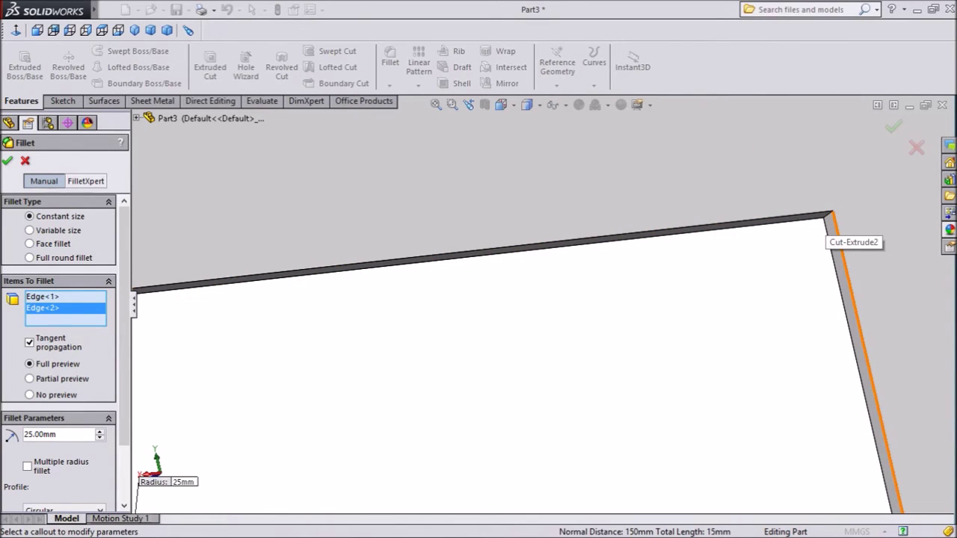
pyautogui.click(828, 218)
# Add the cutout's remaining lower-right corner edge and create the fillet.
pyautogui.scroll(5, 829, 218)
pyautogui.moveTo(490, 258); pyautogui.dragTo(565, 263, button='middle')
pyautogui.scroll(-4, 650, 400)
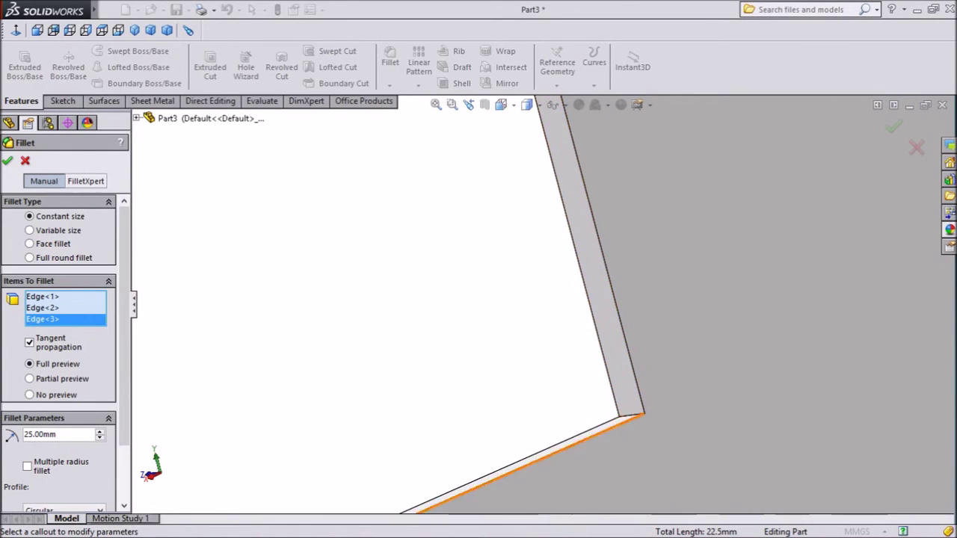
pyautogui.click(630, 428)
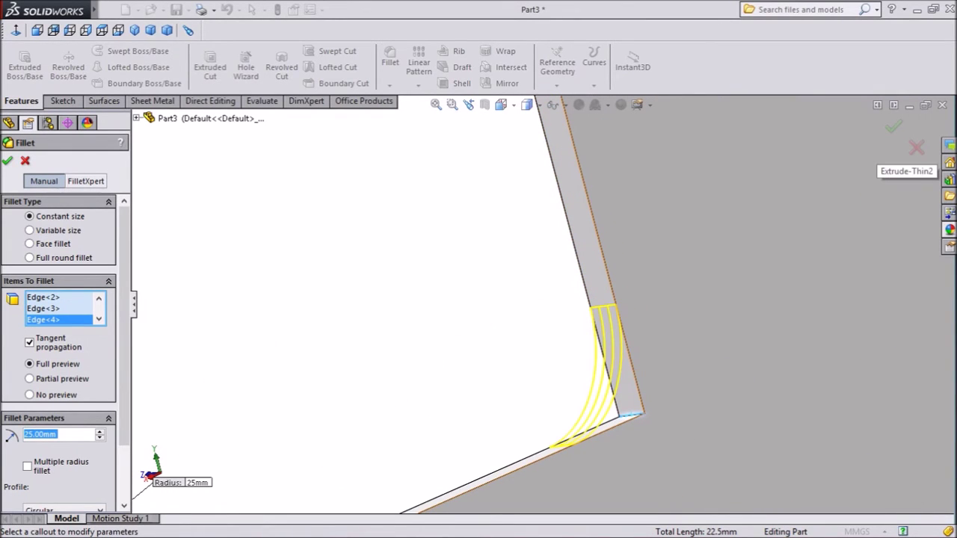
pyautogui.click(893, 126)
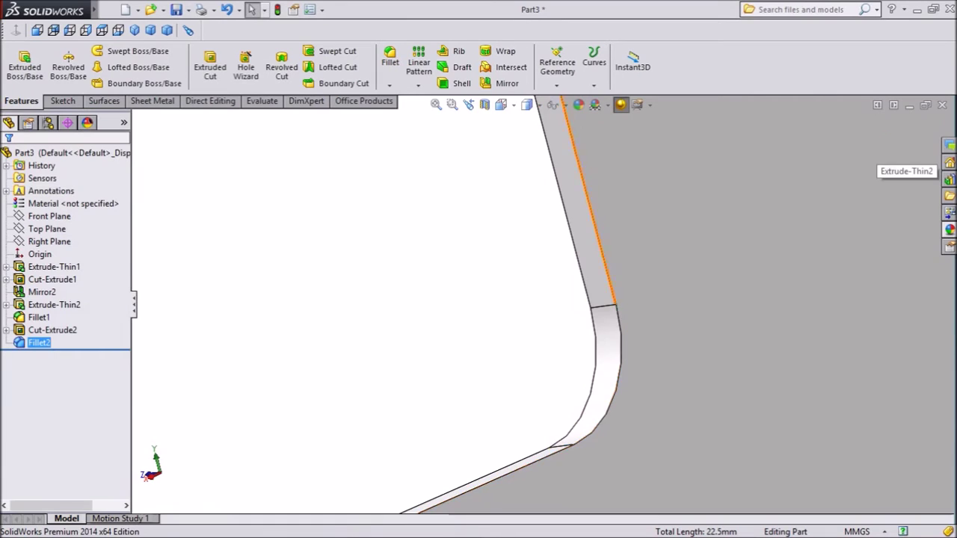
# Start a sketch on the narrow side face of the U-shaped plate and view it face-on.
pyautogui.scroll(8, 544, 304)
pyautogui.moveTo(544, 305); pyautogui.dragTo(535, 281, button='middle')
pyautogui.scroll(2, 544, 304)
pyautogui.moveTo(419, 314); pyautogui.dragTo(430, 323, button='middle')
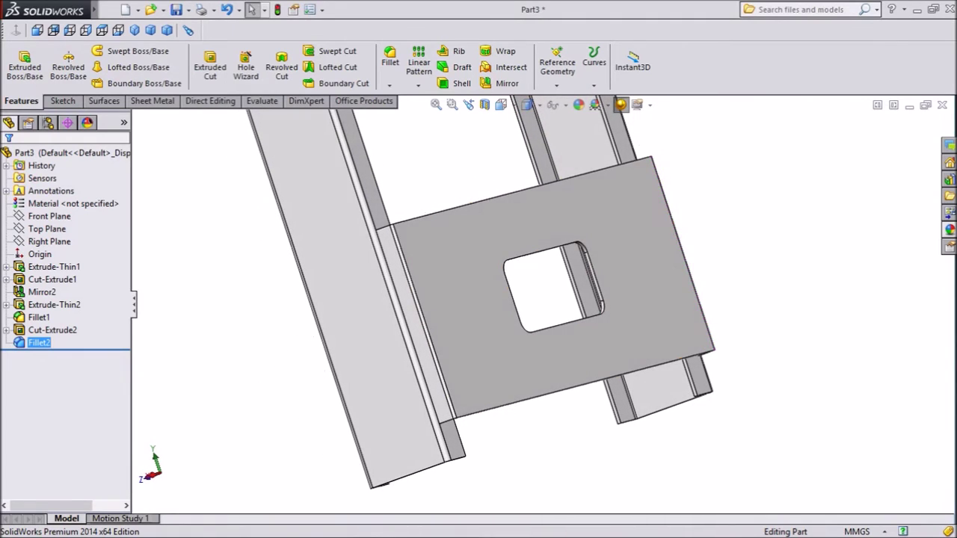
pyautogui.click(411, 314)
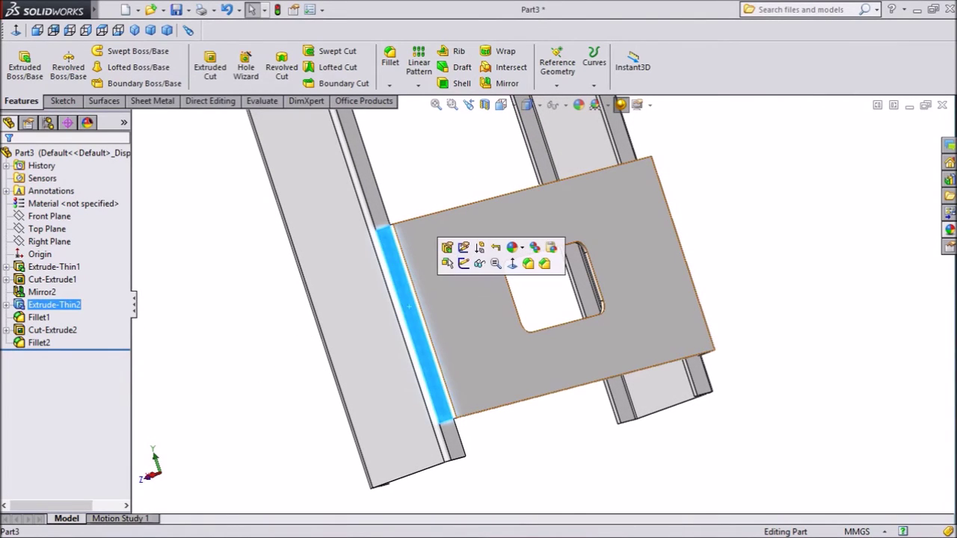
pyautogui.click(463, 264)
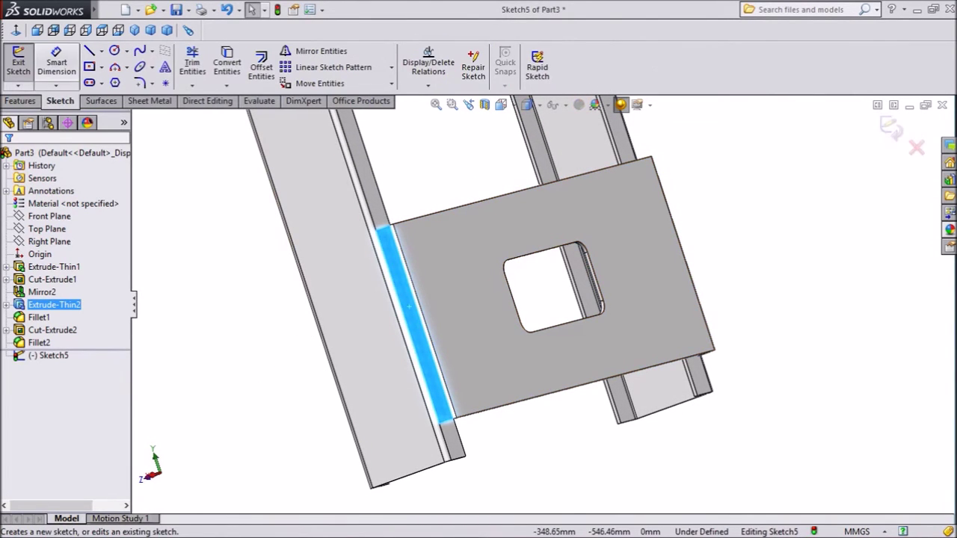
pyautogui.click(15, 30)
# Sketch a horizontal line about 47 mm long outward from the plate's outer edge, near its upper end.
pyautogui.scroll(-6, 556, 448)
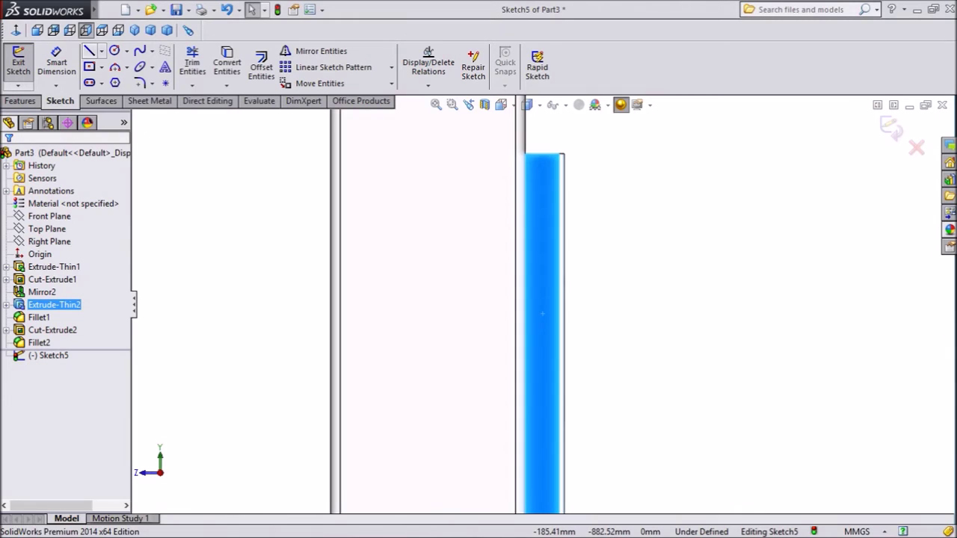
pyautogui.click(89, 50)
pyautogui.scroll(-2, 542, 314)
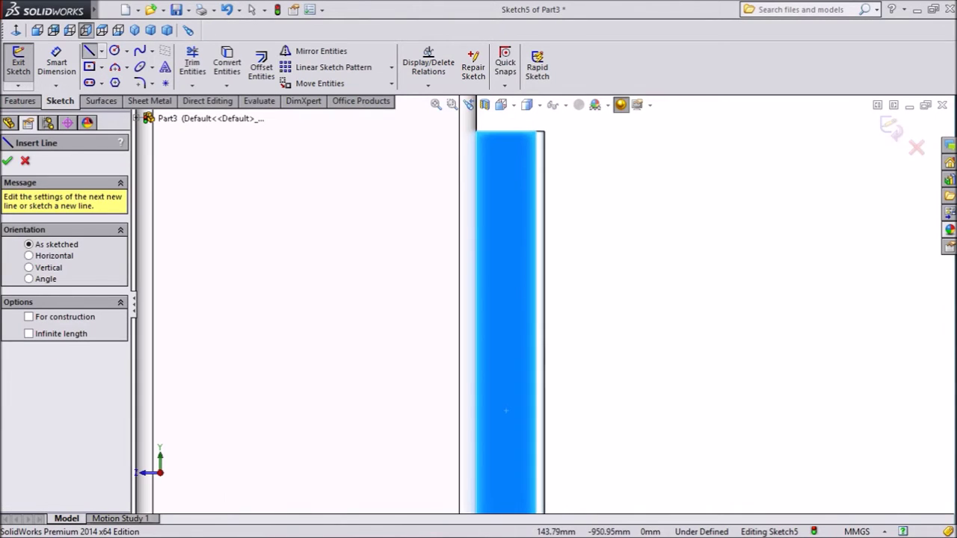
pyautogui.click(544, 188)
pyautogui.click(625, 188)
pyautogui.rightClick(584, 189)
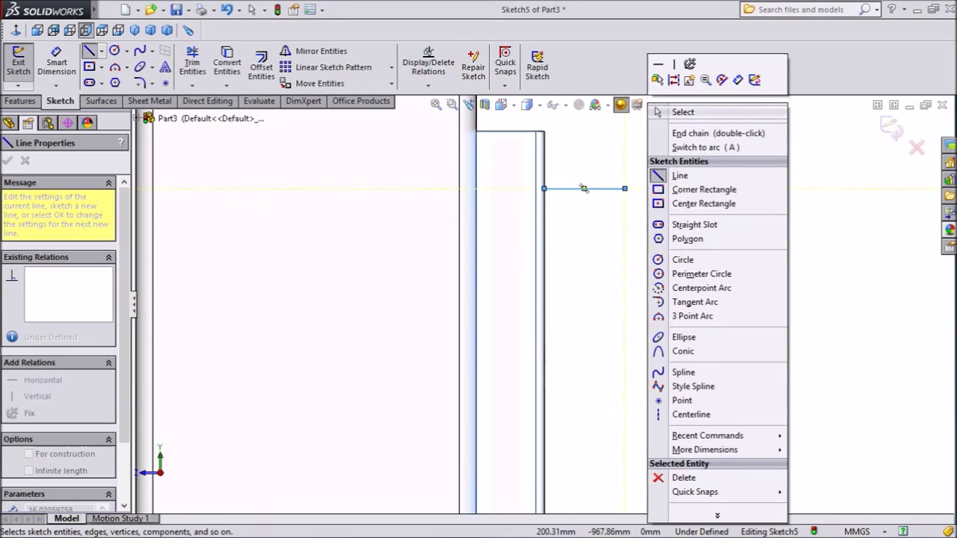
pyautogui.click(683, 112)
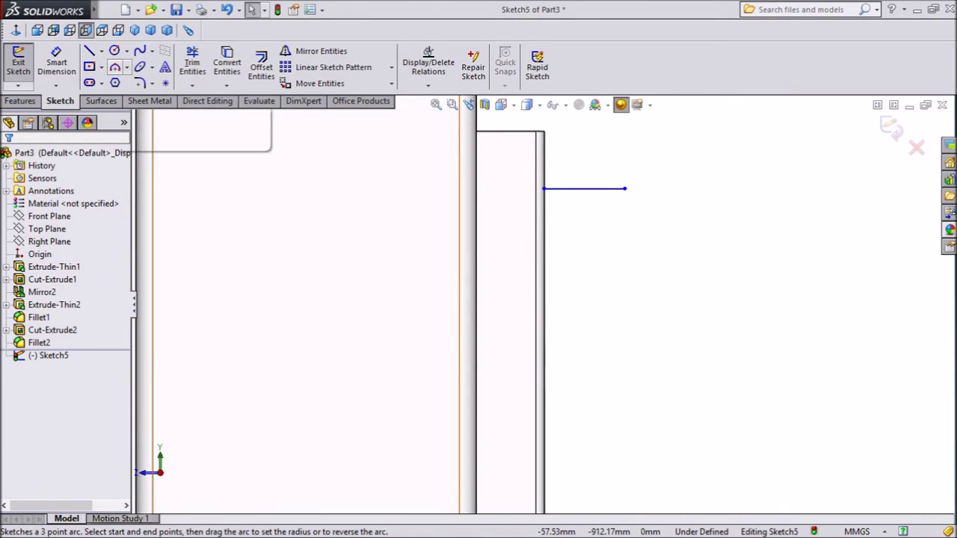
# Sketch a three-point arc of about 45 mm radius from the line's free end, bulging outward and curving downward.
pyautogui.click(115, 66)
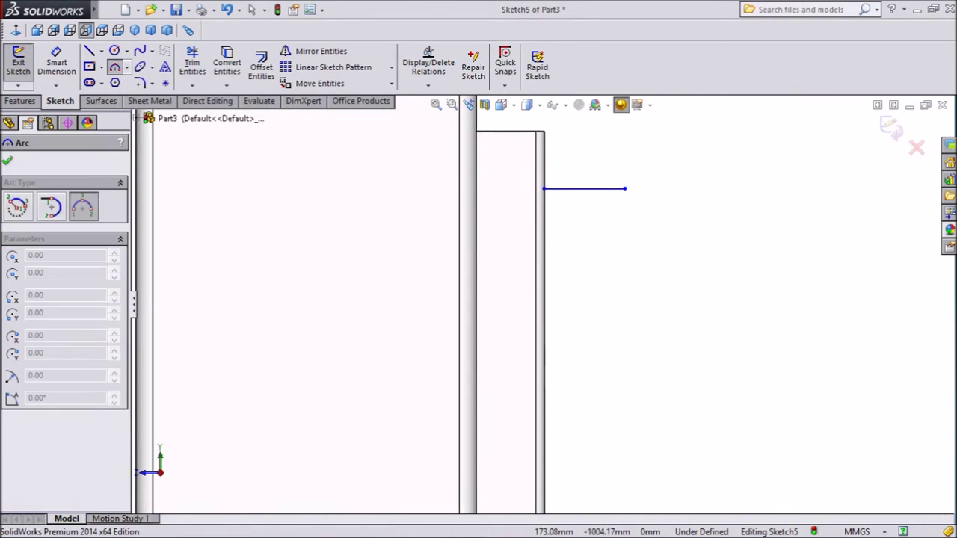
pyautogui.click(625, 188)
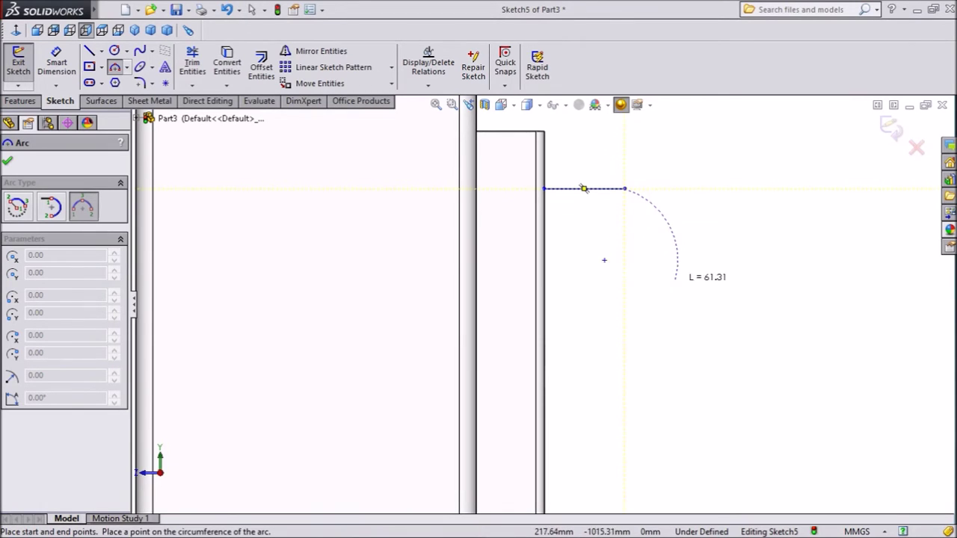
pyautogui.click(686, 313)
pyautogui.click(704, 252)
pyautogui.rightClick(752, 139)
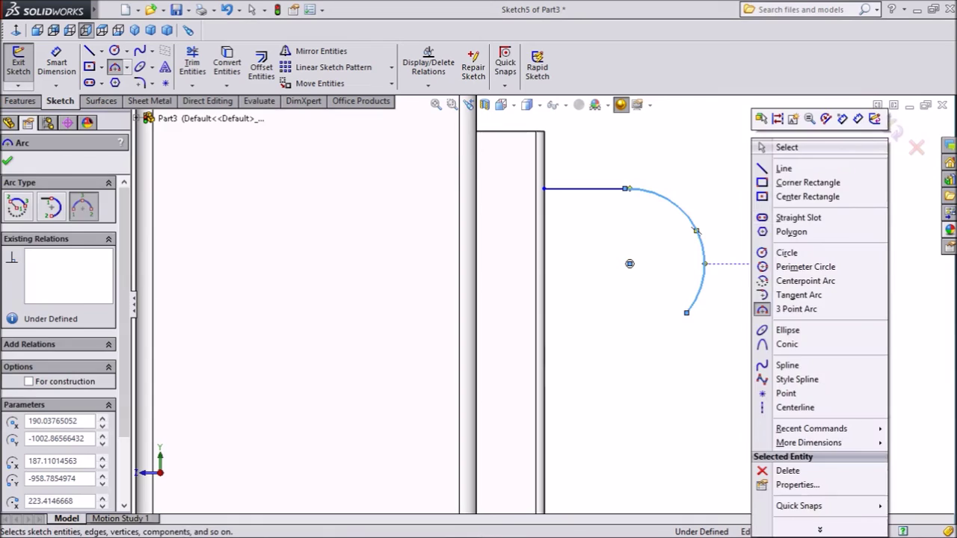
pyautogui.click(785, 147)
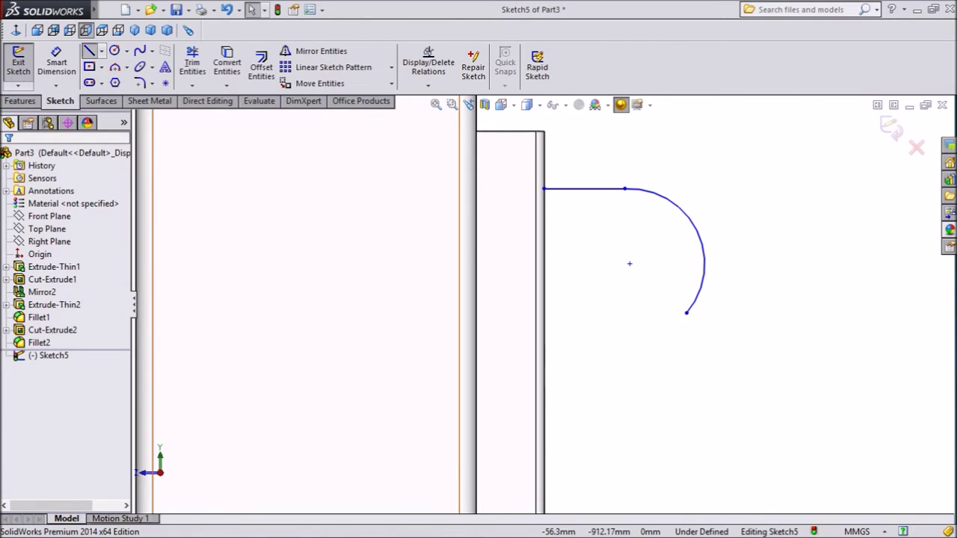
# Close the profile with a sloped line about 103 mm long to the plate edge and a vertical line about 134 mm long along it.
pyautogui.click(89, 51)
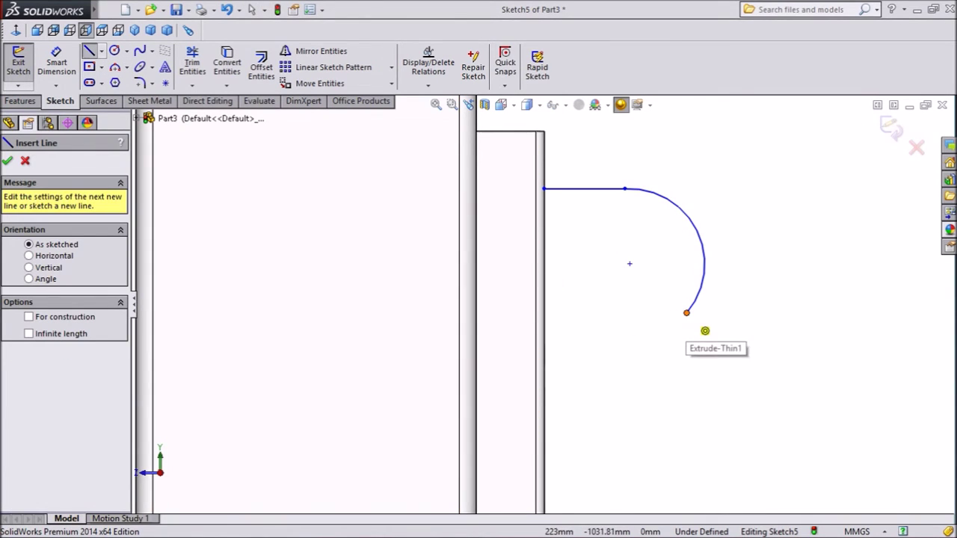
pyautogui.click(687, 313)
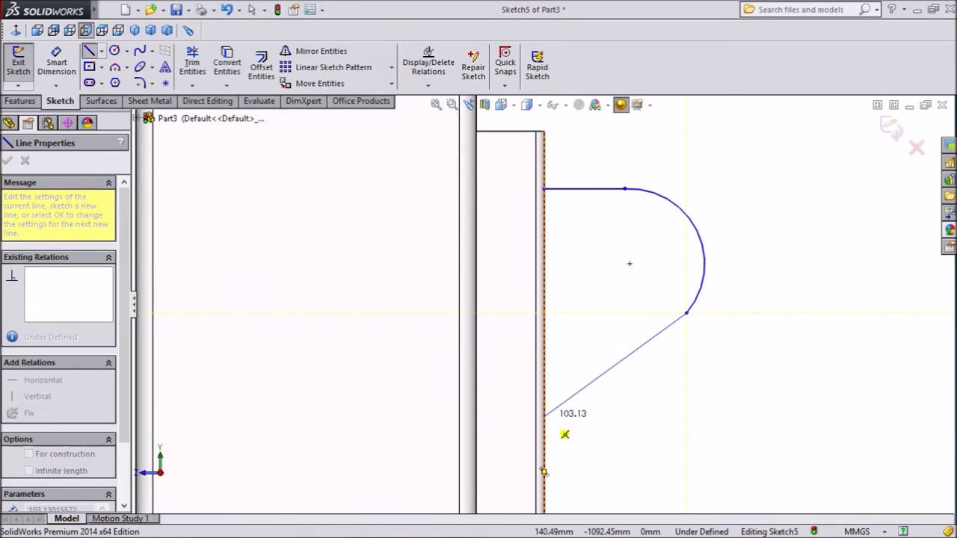
pyautogui.click(545, 416)
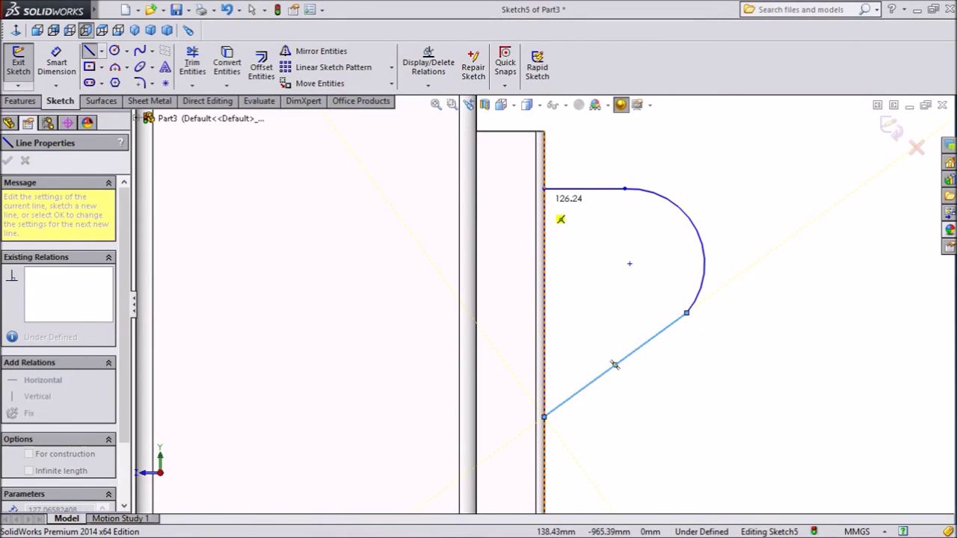
pyautogui.click(544, 189)
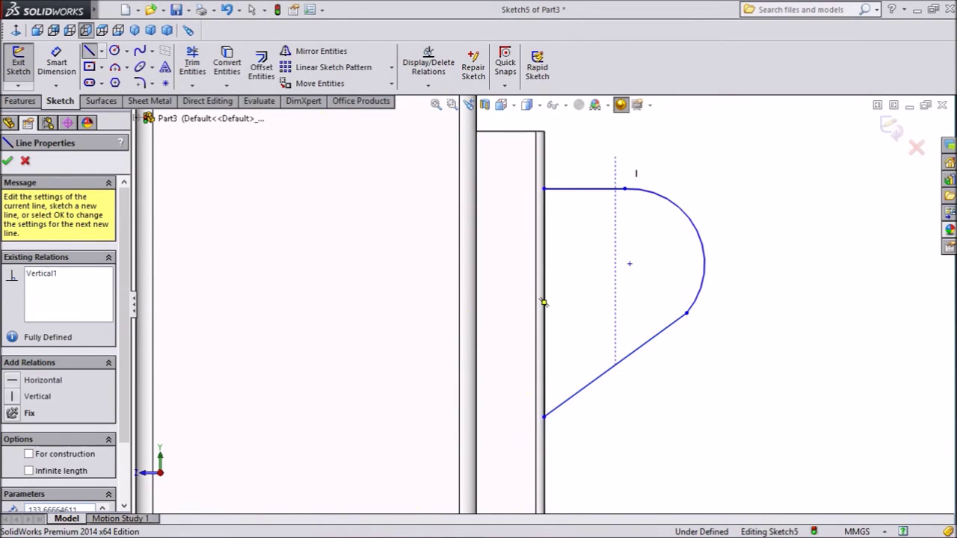
pyautogui.rightClick(544, 302)
pyautogui.click(653, 165)
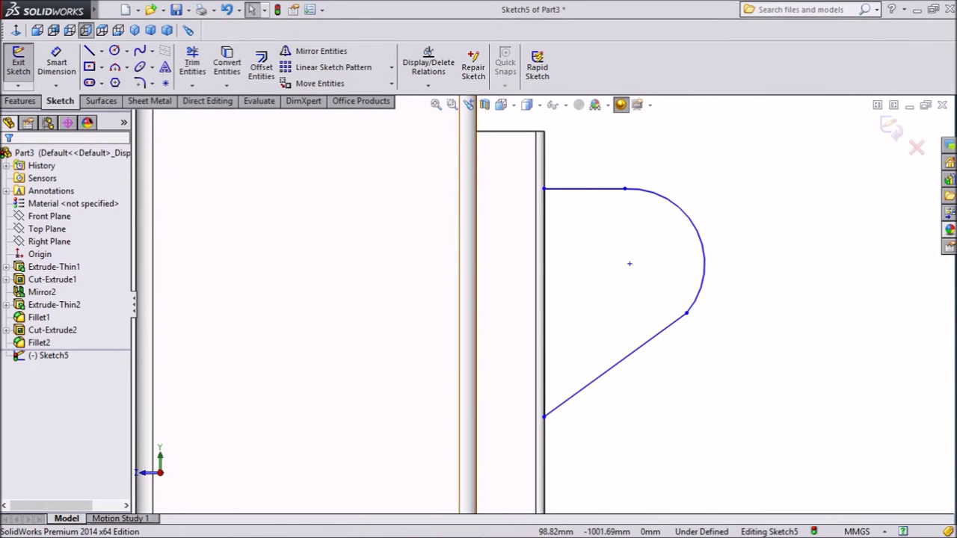
# Dimension the horizontal line 25 mm below the plate's top edge and set its length to 45 mm.
pyautogui.click(56, 64)
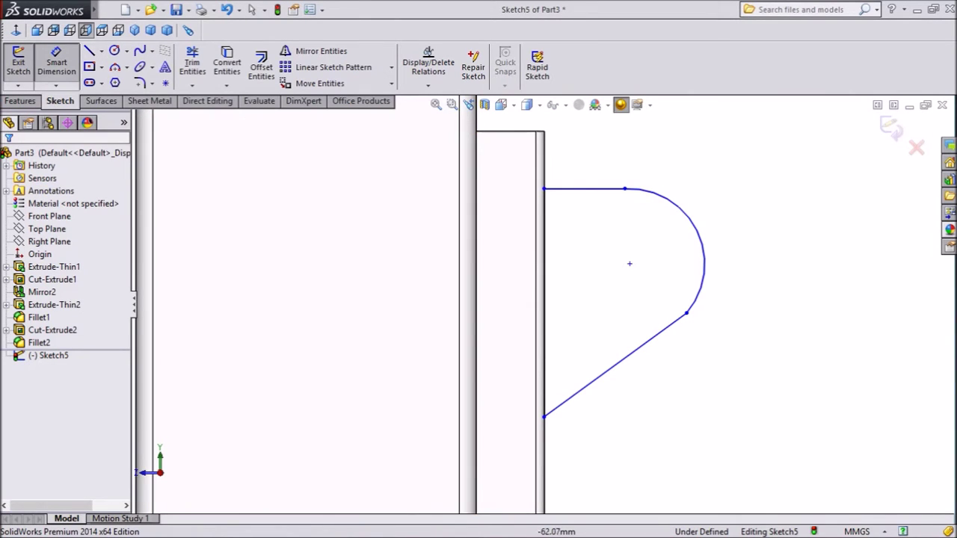
pyautogui.click(505, 132)
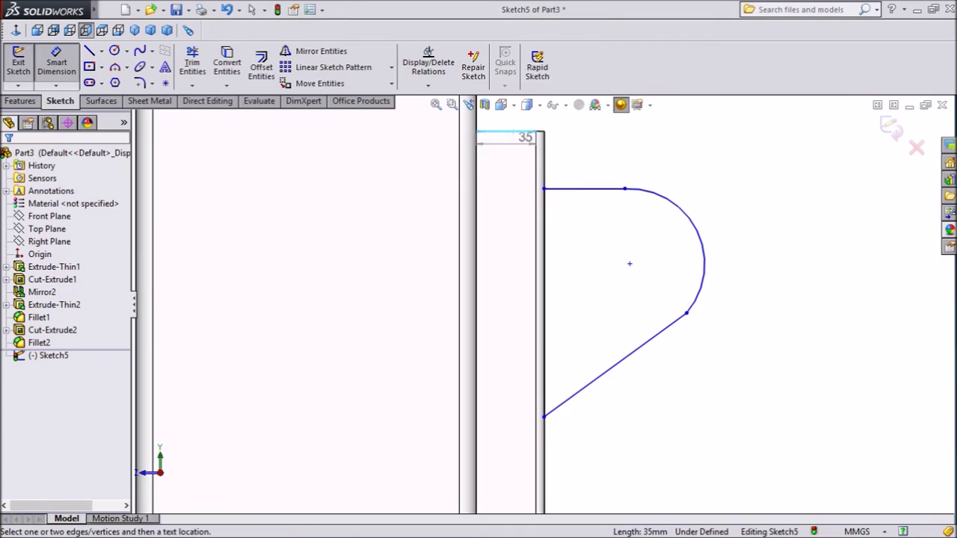
pyautogui.click(569, 189)
pyautogui.click(669, 153)
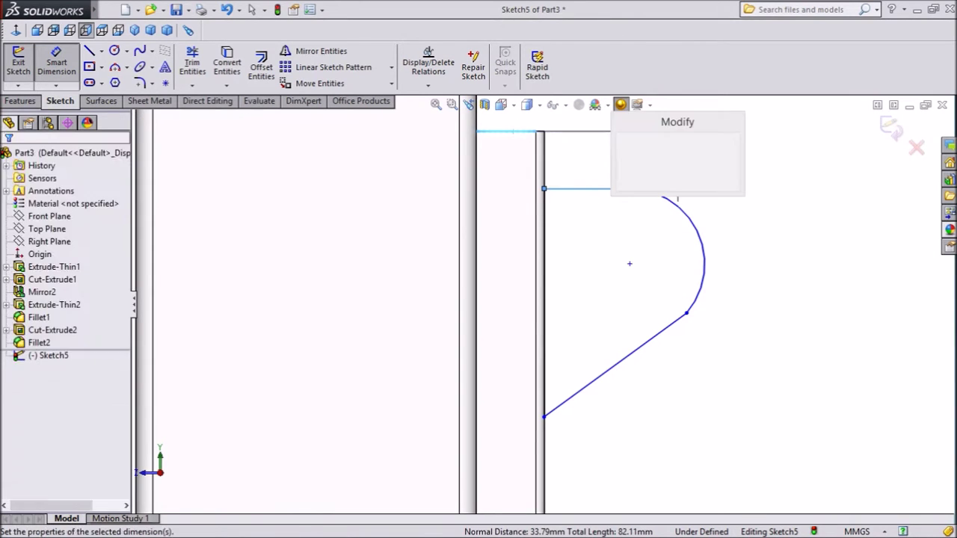
pyautogui.write('25')
pyautogui.press('Return')
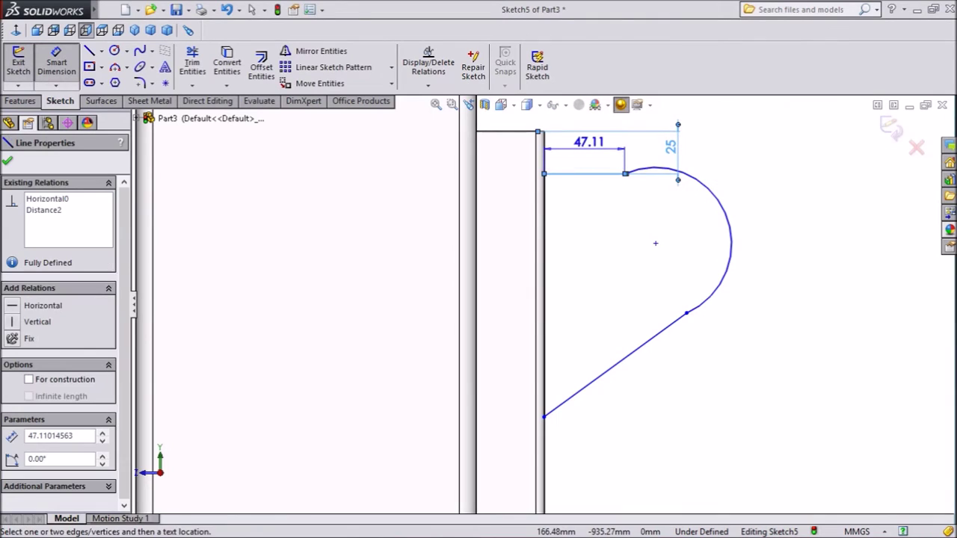
pyautogui.click(588, 142)
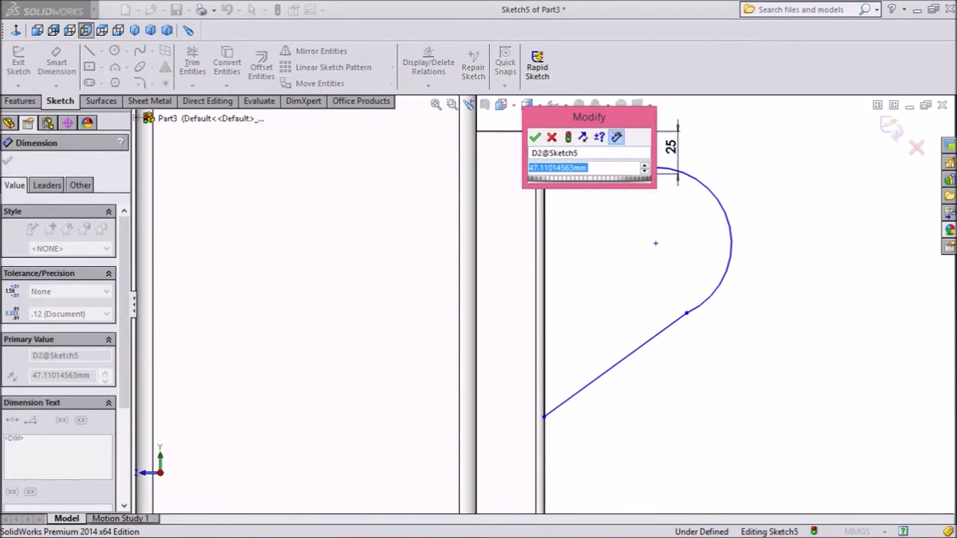
pyautogui.write('45')
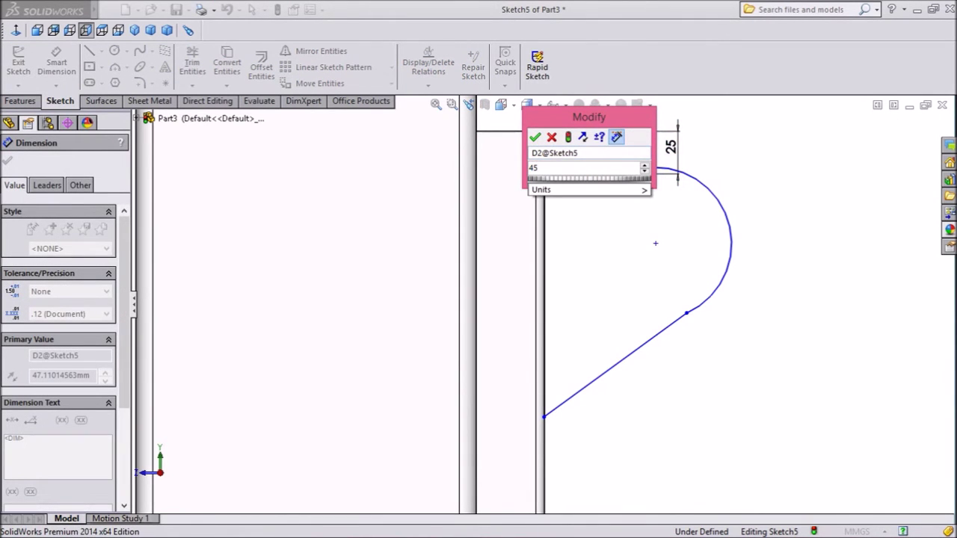
pyautogui.press('Return')
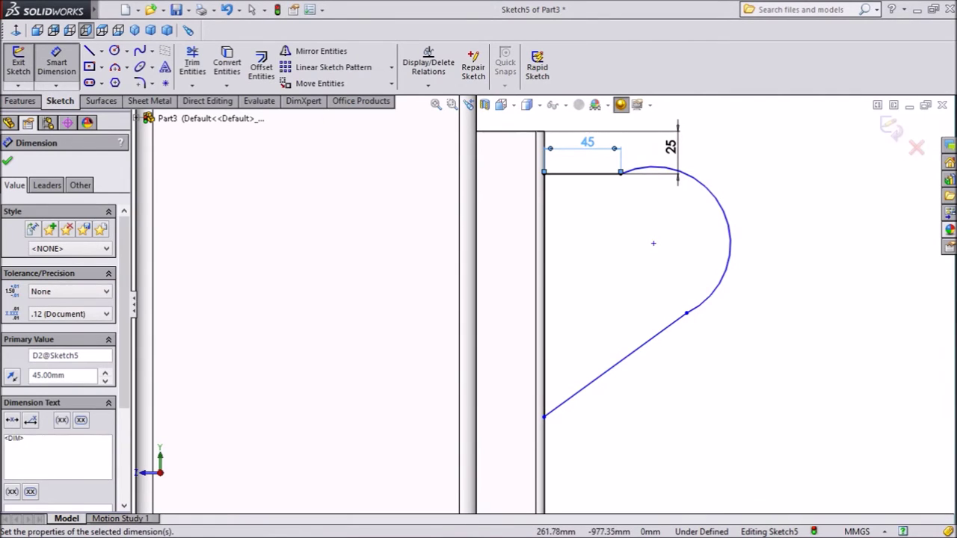
# Dimension the arc with a radius of 35 mm.
pyautogui.click(730, 239)
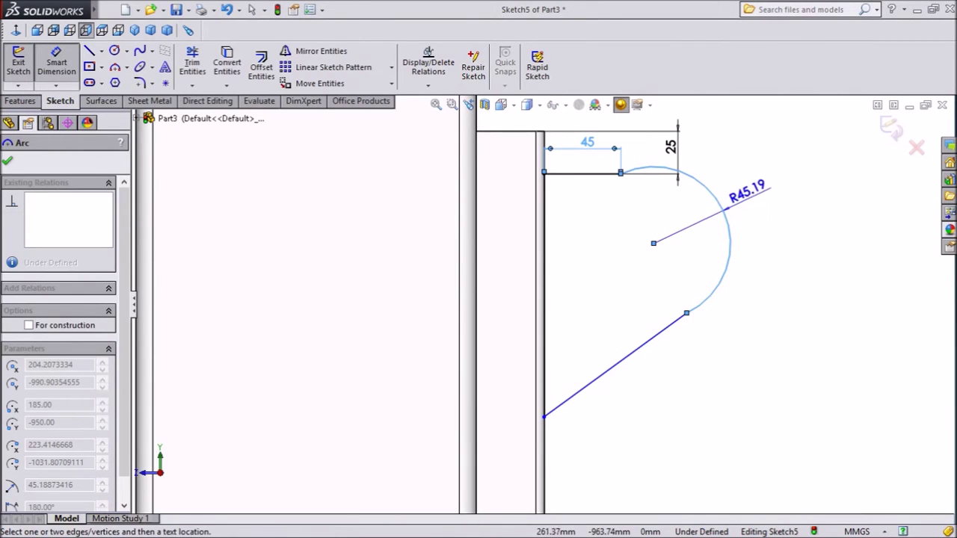
pyautogui.click(748, 191)
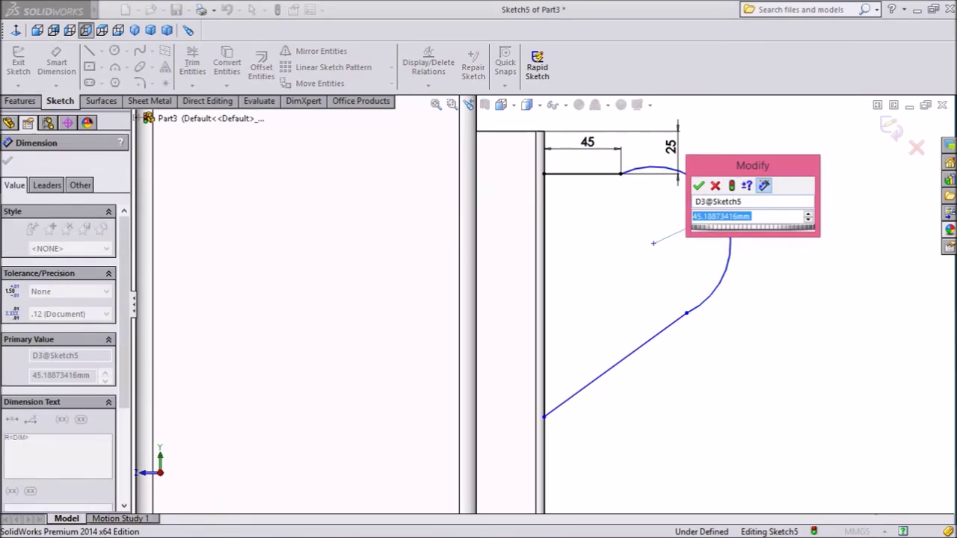
pyautogui.write('35')
pyautogui.press('Return')
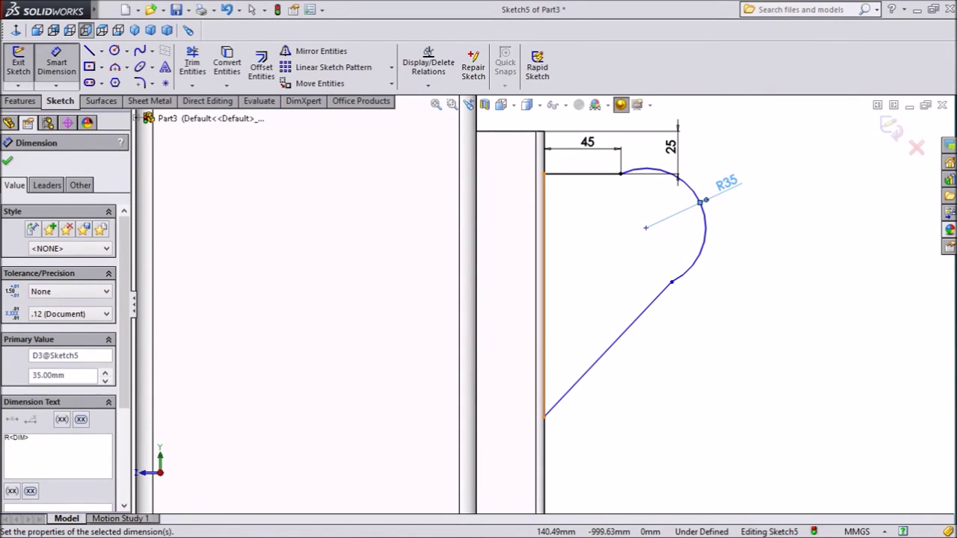
# Dimension the vertical line along the plate edge to a length of 125 mm.
pyautogui.click(544, 299)
pyautogui.click(508, 296)
pyautogui.write('125')
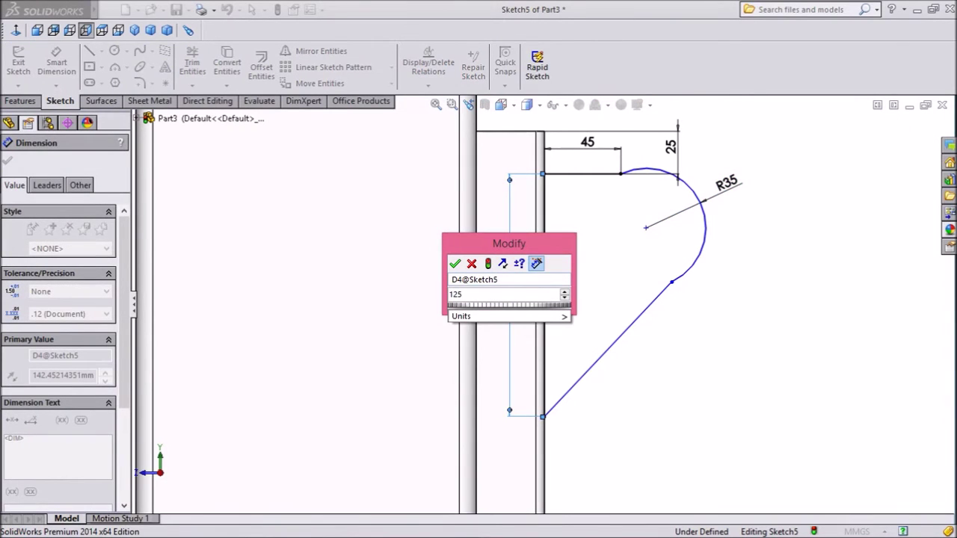
pyautogui.press('Return')
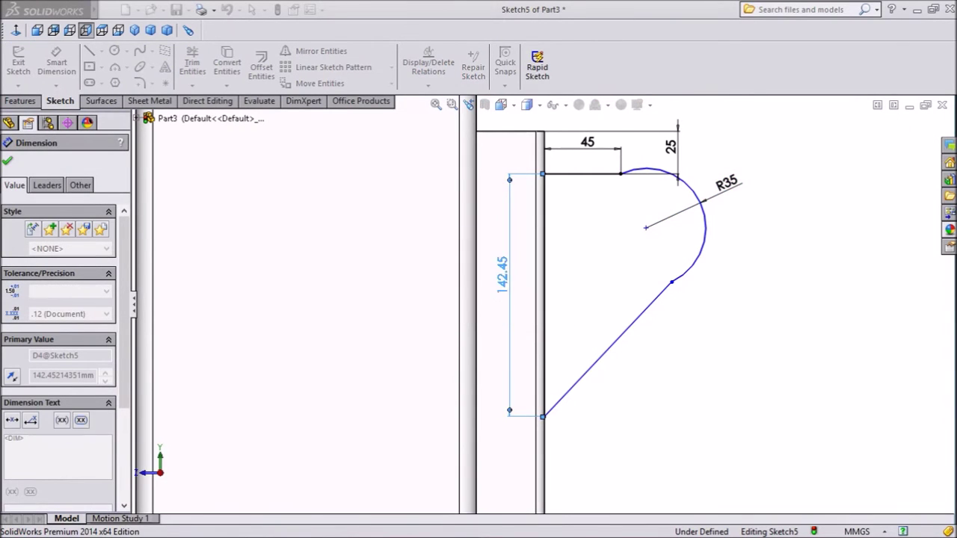
pyautogui.scroll(-2, 664, 151)
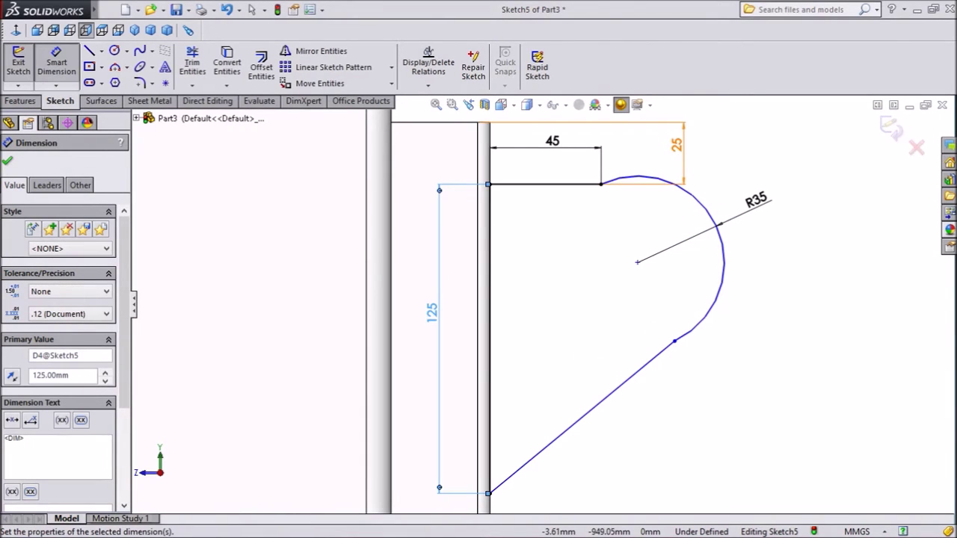
pyautogui.press('Escape')
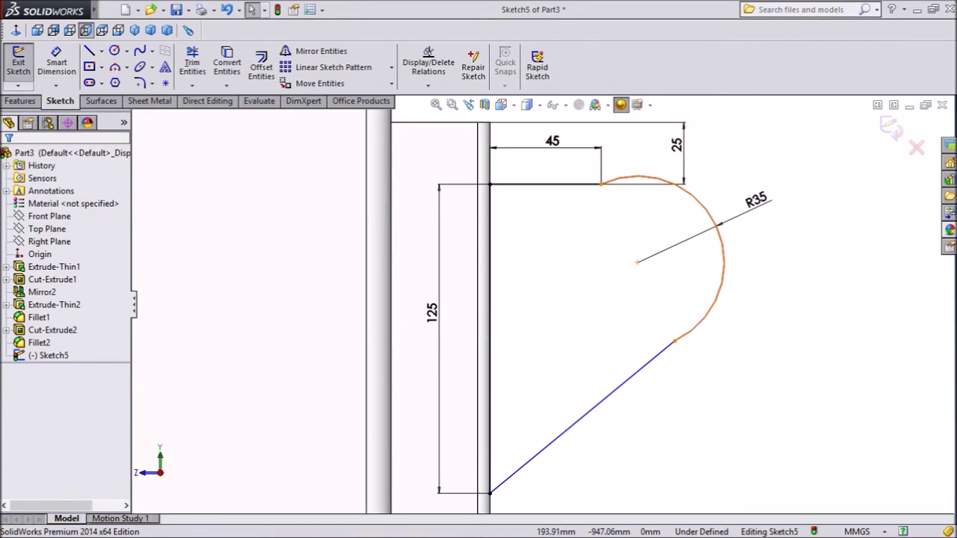
# Add a tangent relation between the arc and the horizontal line.
pyautogui.click(622, 177)
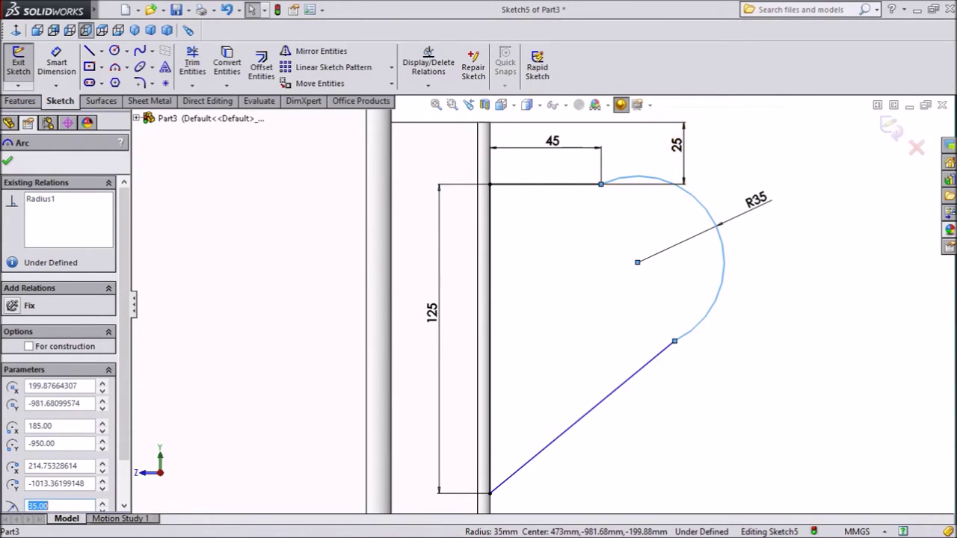
pyautogui.keyDown('ctrl'); pyautogui.click(572, 184); pyautogui.keyUp('ctrl')
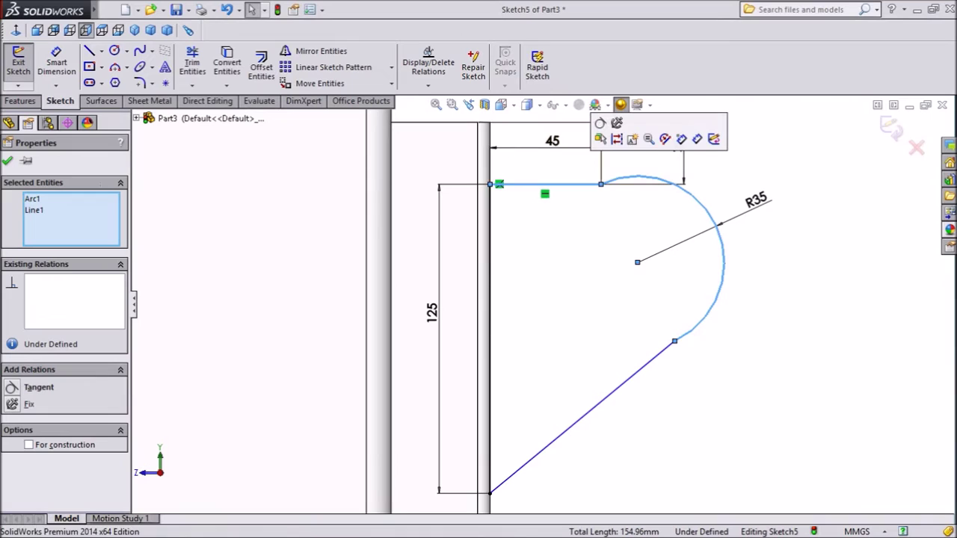
pyautogui.click(603, 122)
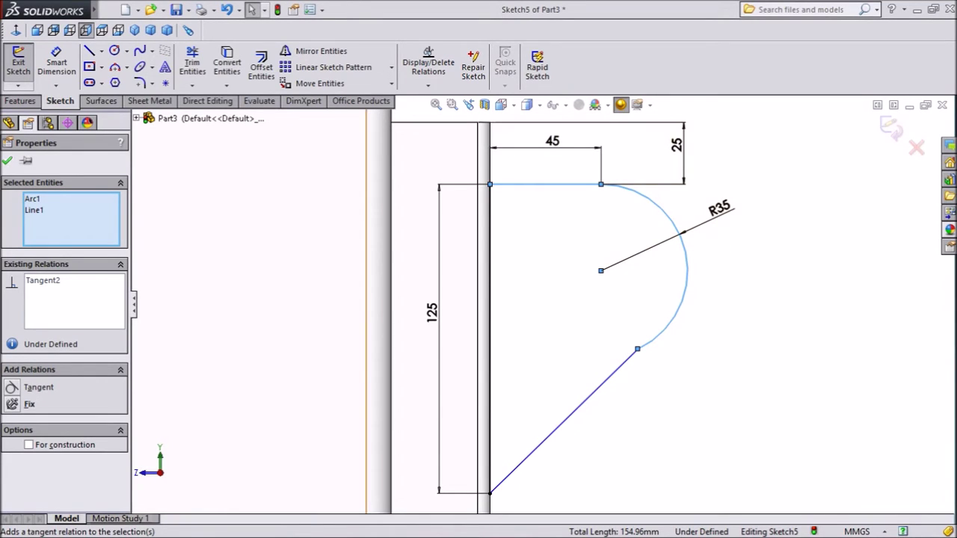
pyautogui.click(7, 161)
# Add a tangent relation between the arc and the slanted line of the bracket profile.
pyautogui.click(677, 311)
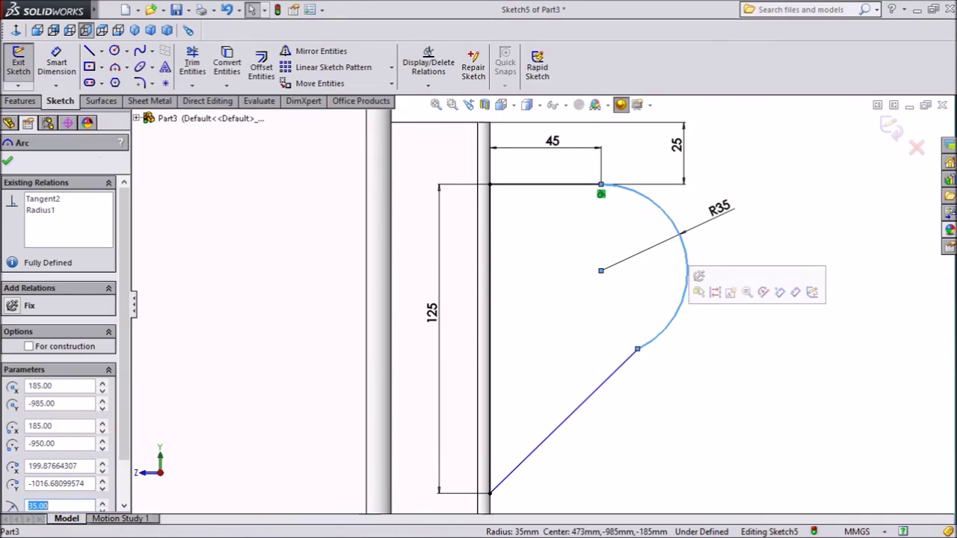
pyautogui.keyDown('ctrl'); pyautogui.click(563, 420); pyautogui.keyUp('ctrl')
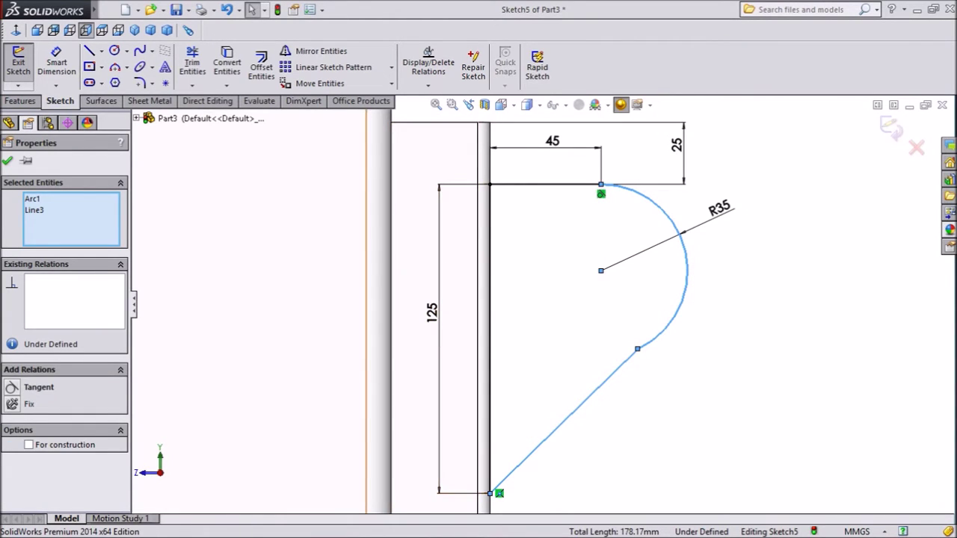
pyautogui.click(13, 387)
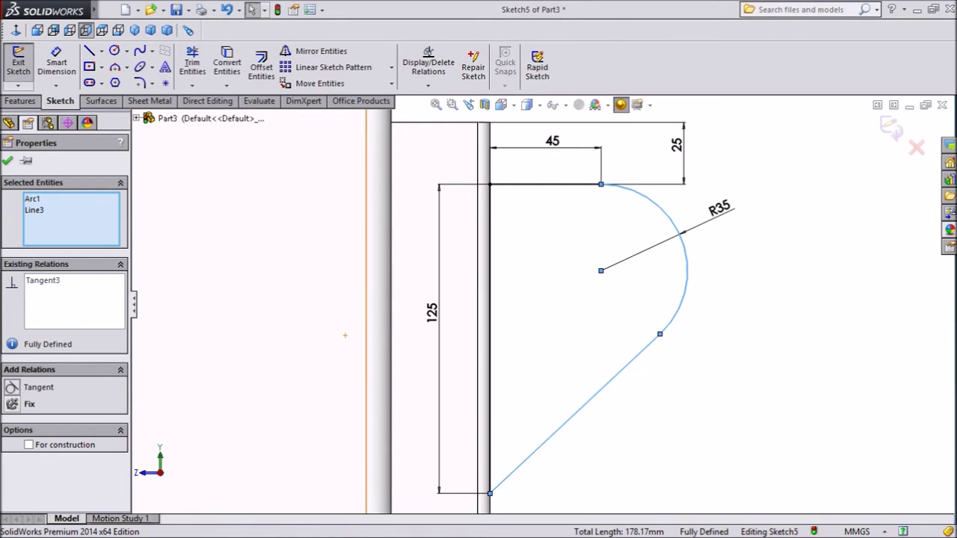
pyautogui.click(8, 161)
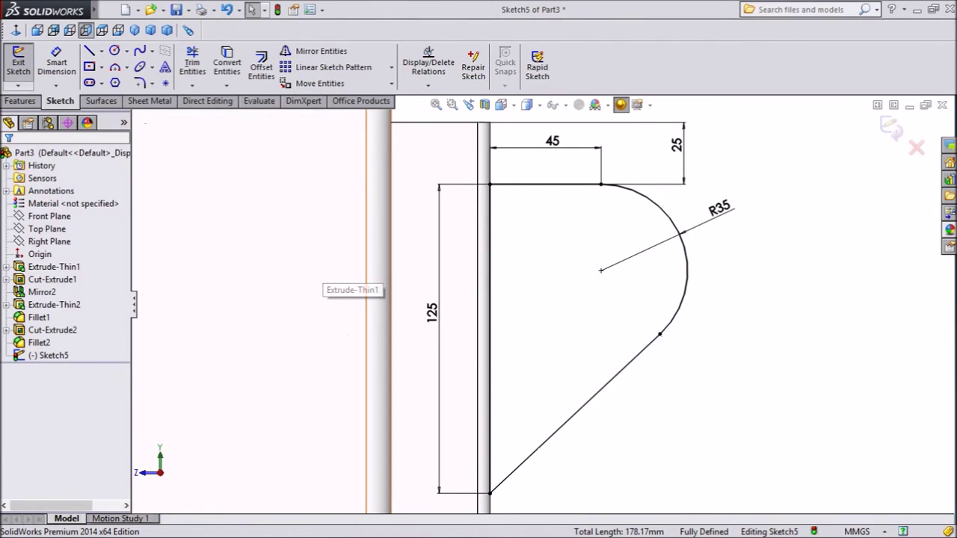
# Sketch a circle centred on the arc's centre point and dimension its diameter at 30 mm.
pyautogui.click(114, 51)
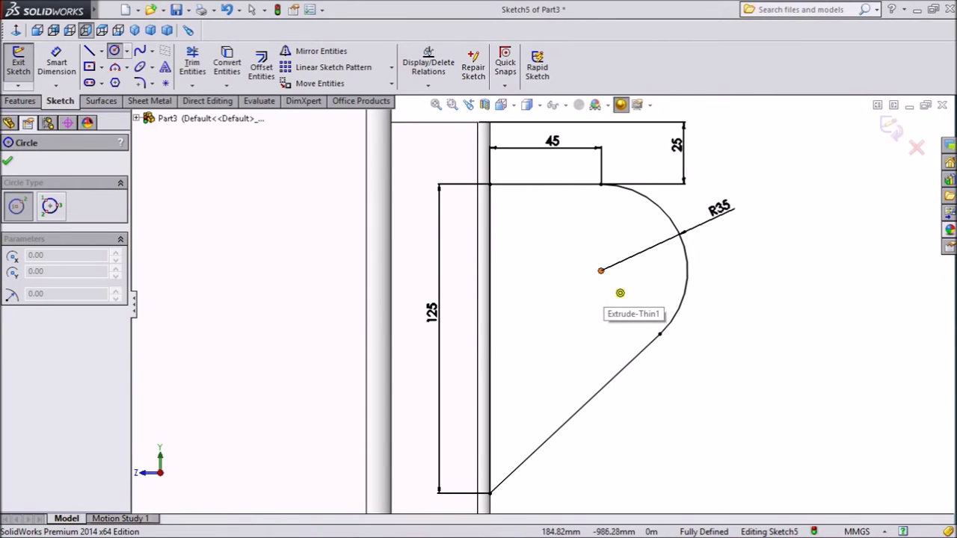
pyautogui.click(600, 271)
pyautogui.click(640, 307)
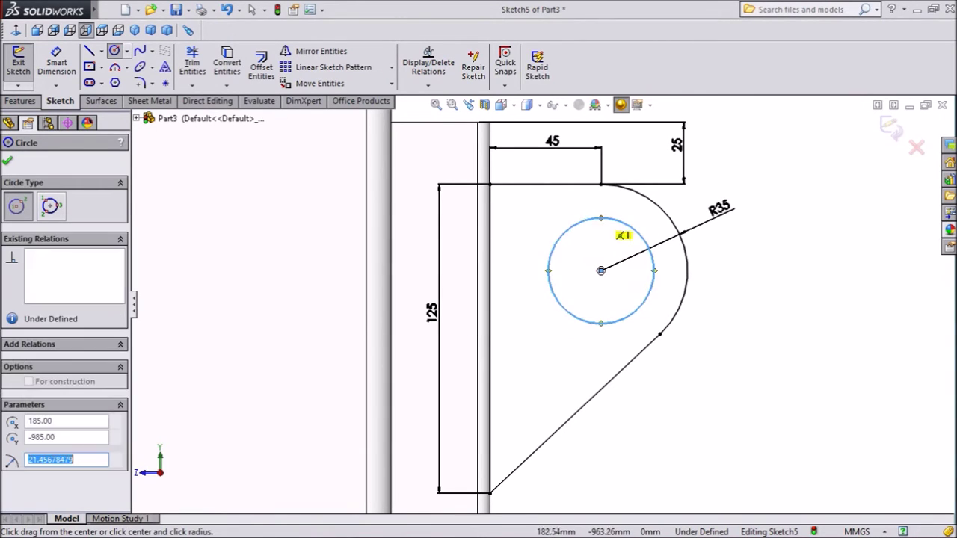
pyautogui.click(56, 63)
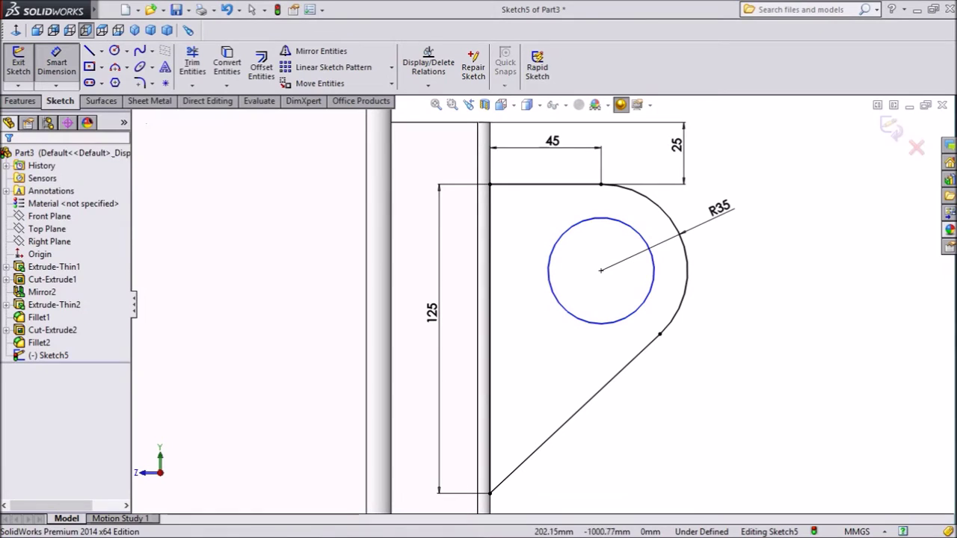
pyautogui.click(654, 284)
pyautogui.click(736, 273)
pyautogui.write('30')
pyautogui.press('Return')
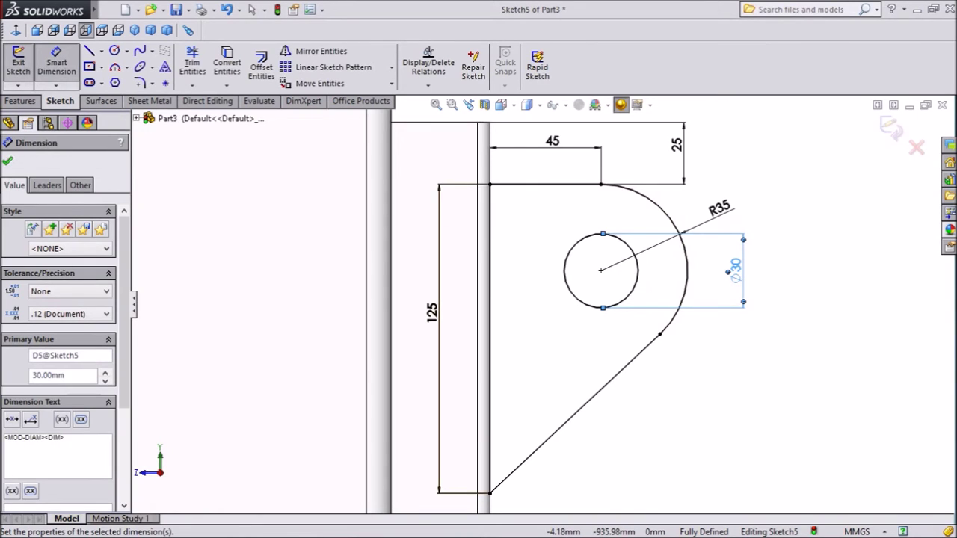
pyautogui.press('Escape')
# Start a blind boss extrusion of the bracket profile with a depth of 10 mm.
pyautogui.click(21, 101)
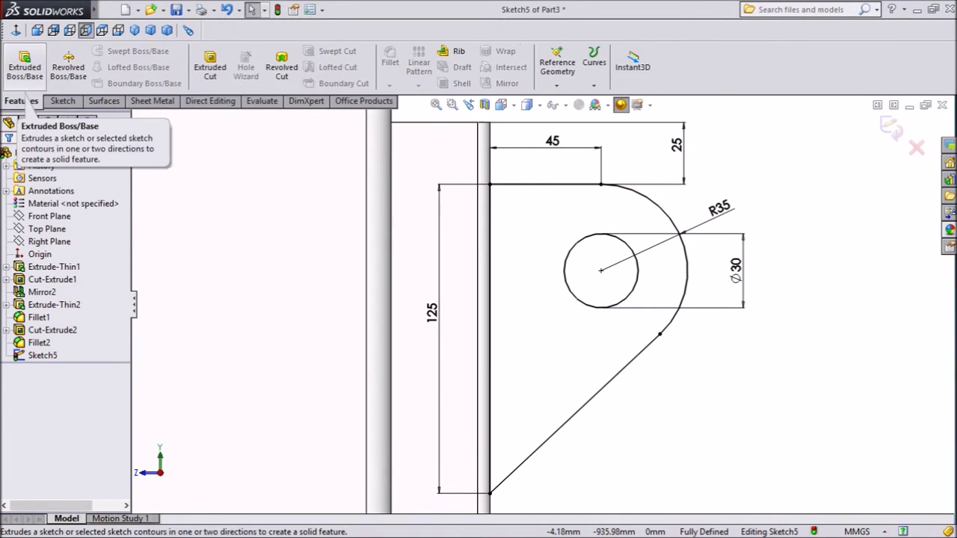
pyautogui.click(25, 66)
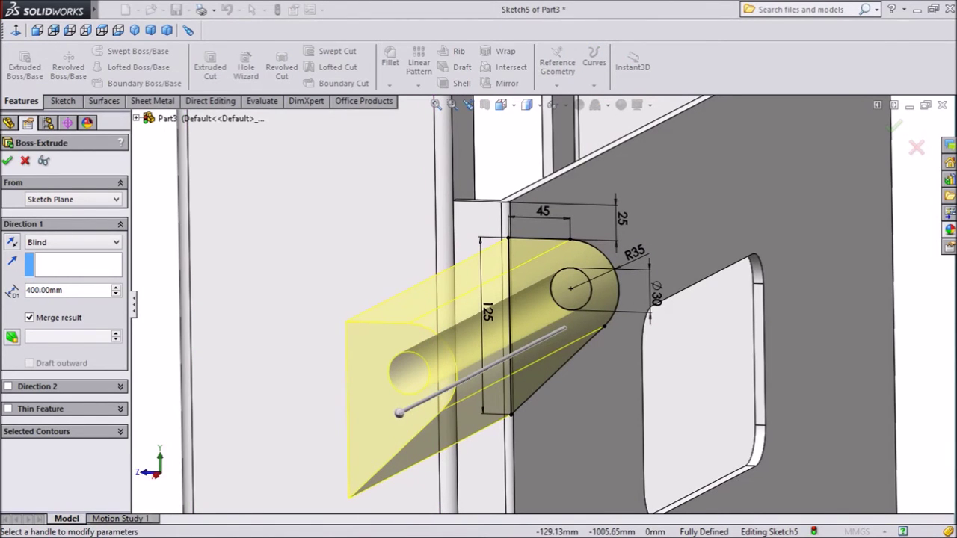
pyautogui.write('10')
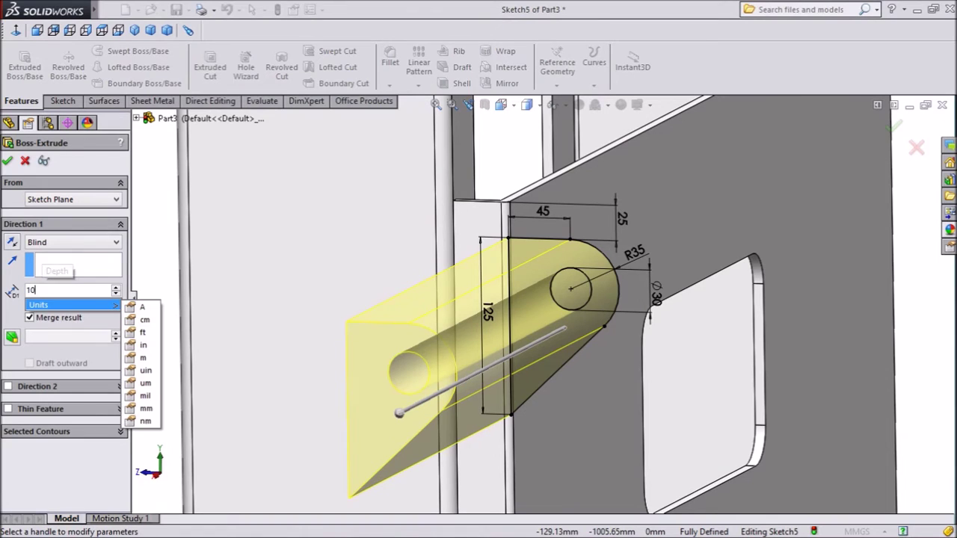
pyautogui.press('Return')
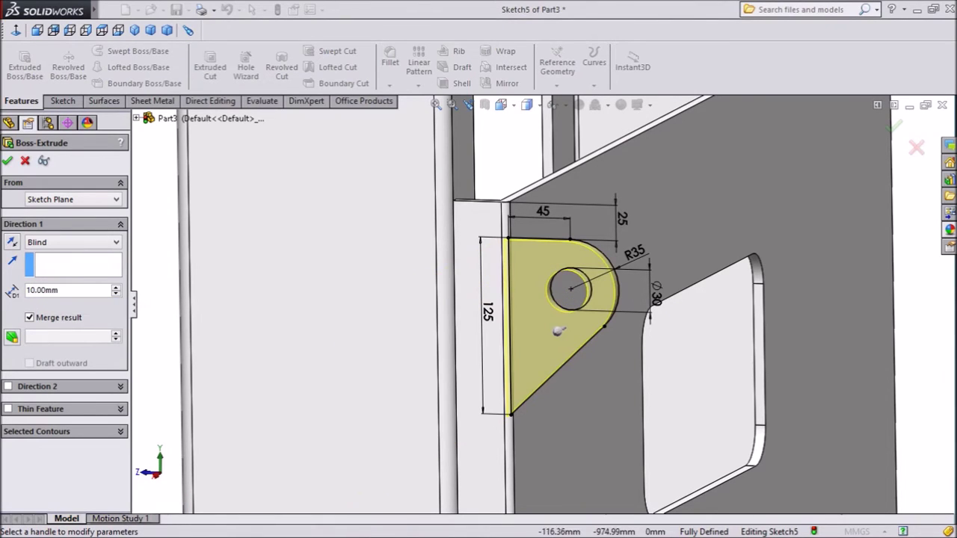
# Start the extrusion at a 50 mm offset from the sketch plane, reverse both the offset and extrusion directions, and create the bracket.
pyautogui.click(115, 200)
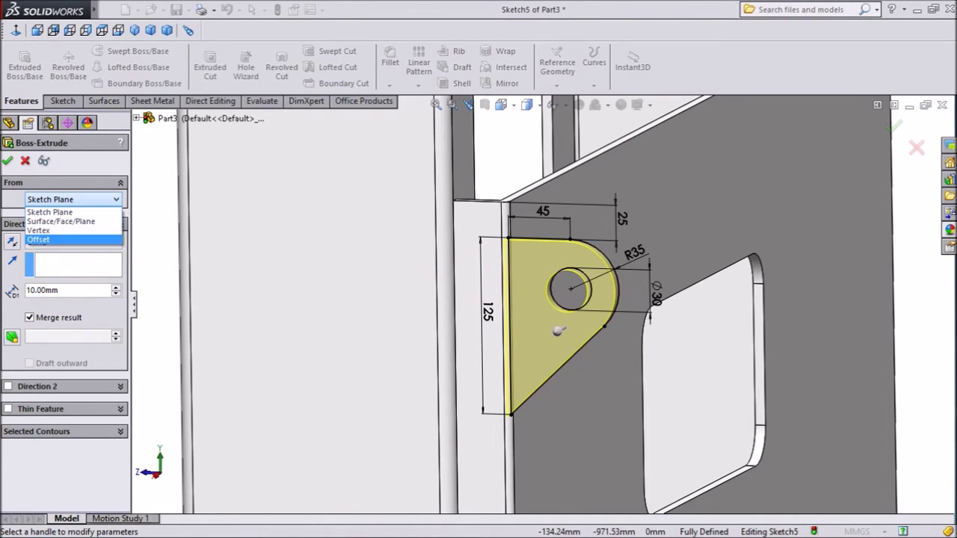
pyautogui.click(53, 240)
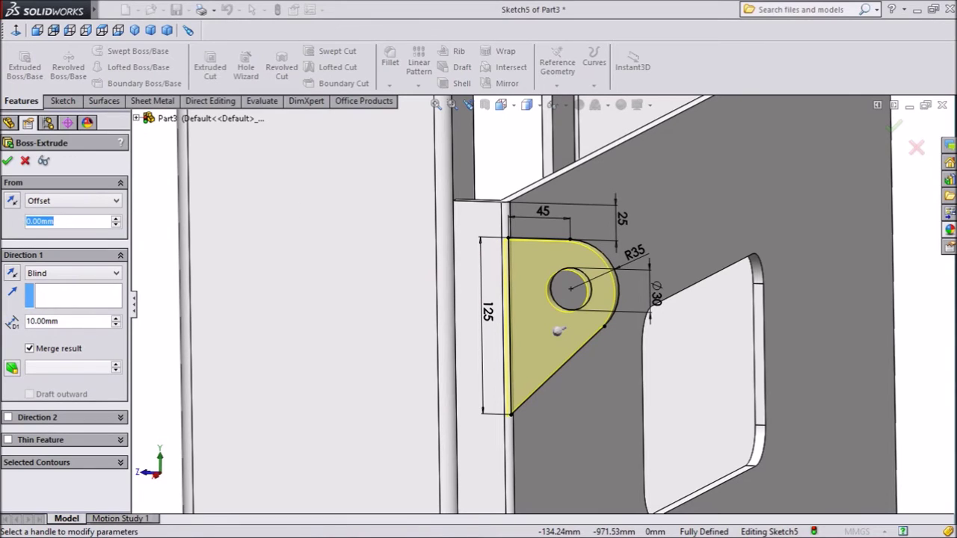
pyautogui.write('50')
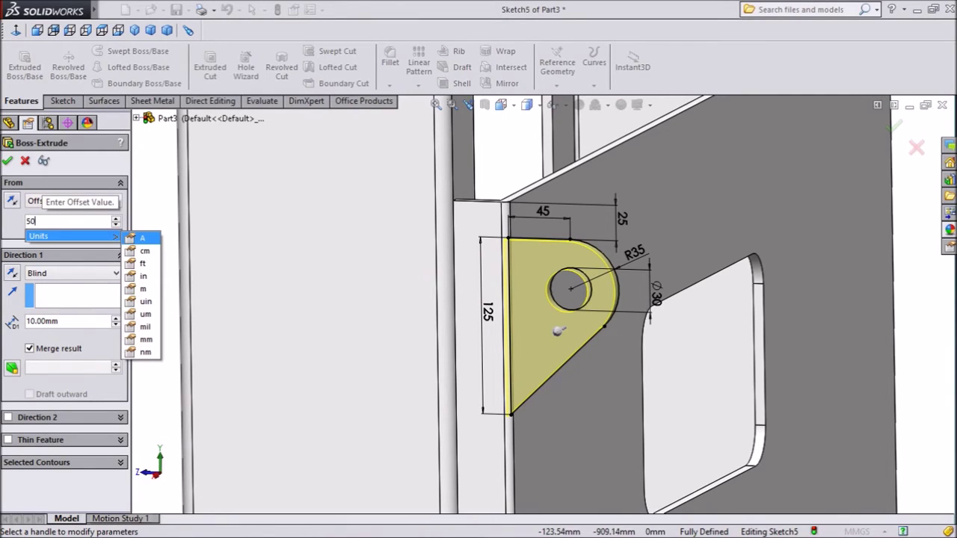
pyautogui.press('Return')
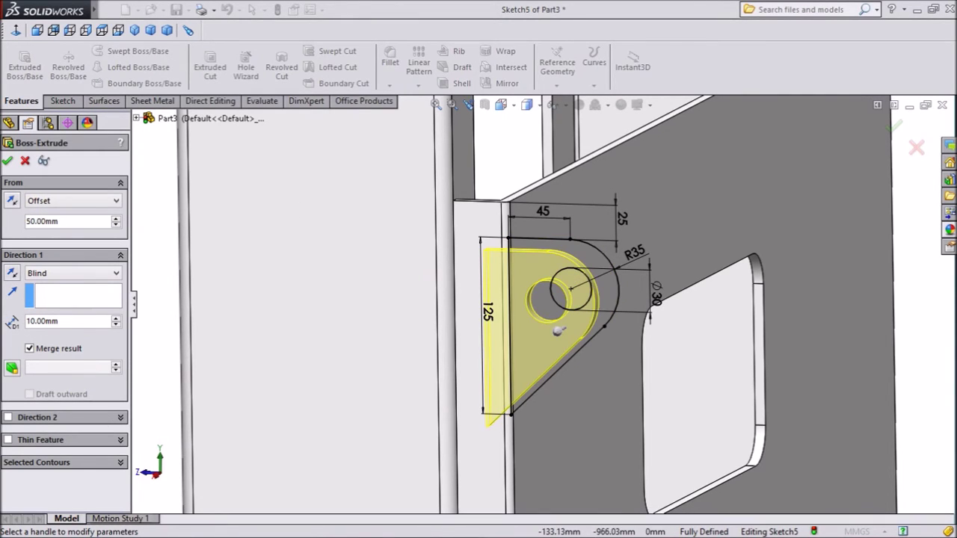
pyautogui.click(11, 201)
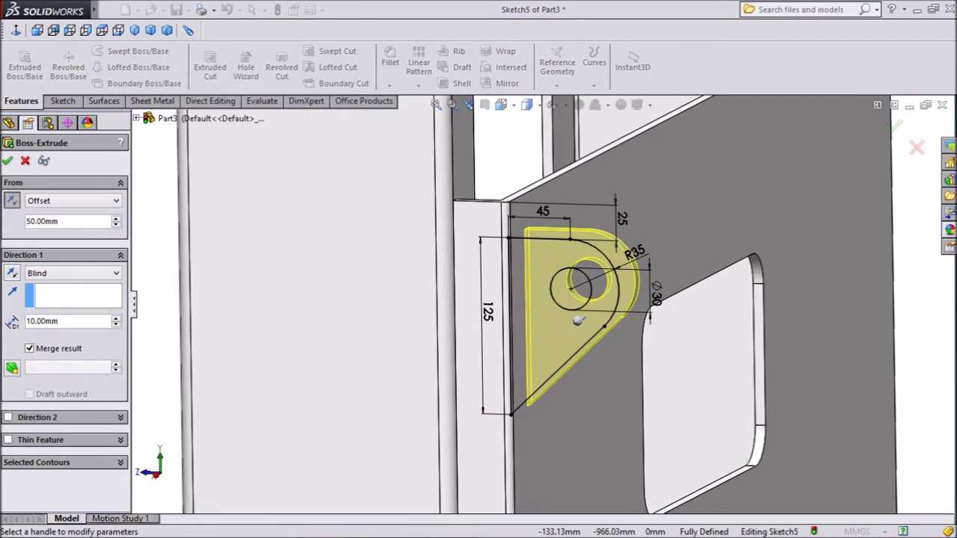
pyautogui.click(11, 273)
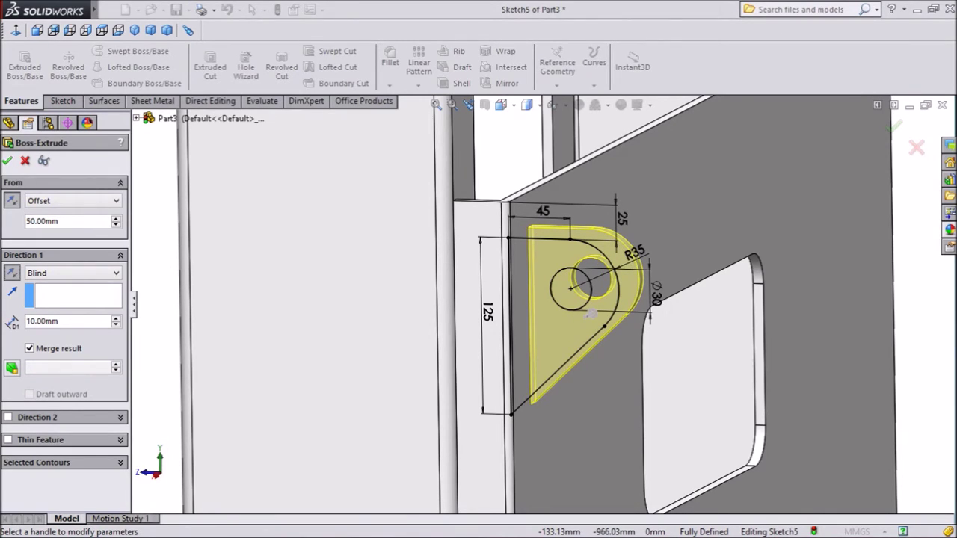
pyautogui.click(8, 160)
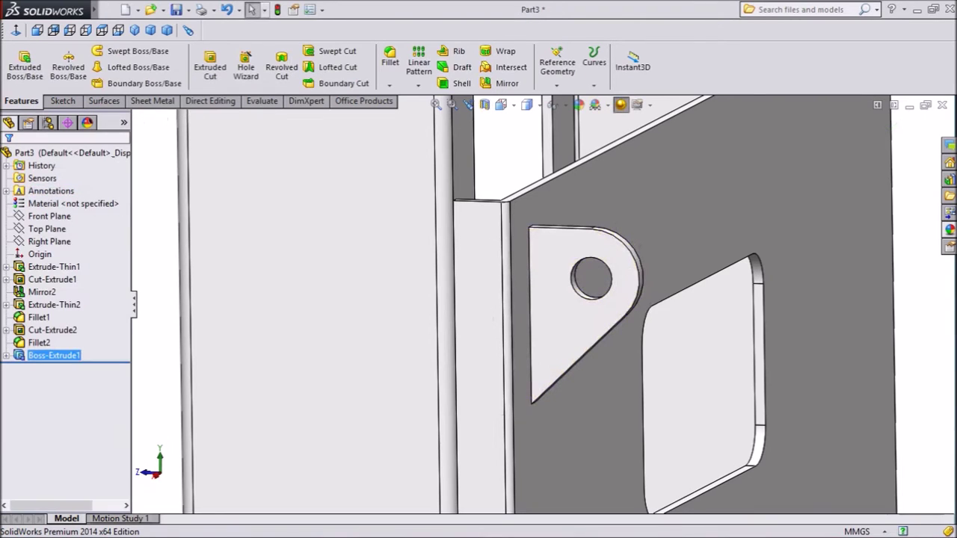
# Create a linear pattern of the bracket along the plate's top edge with 45 mm spacing and 2 instances.
pyautogui.scroll(1, 541, 299)
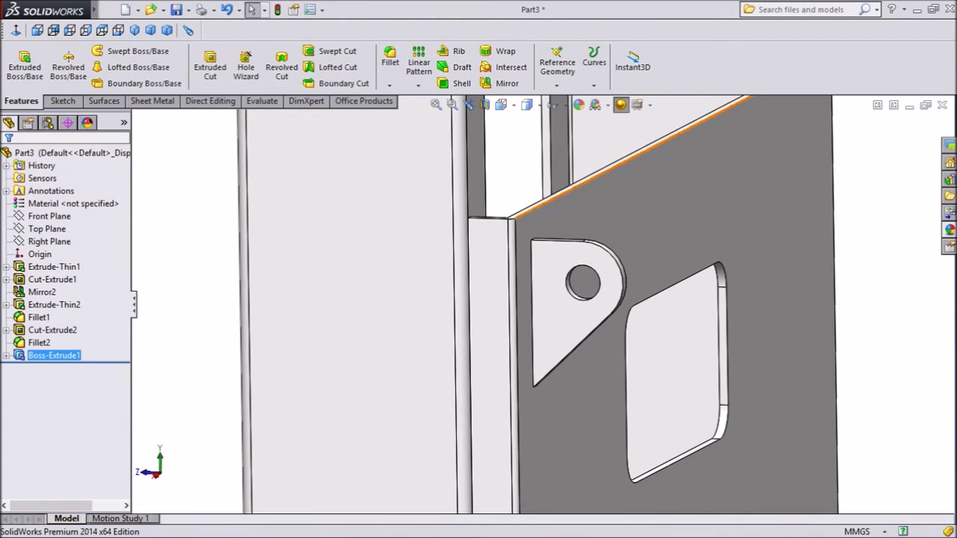
pyautogui.scroll(-2, 563, 191)
pyautogui.click(564, 196)
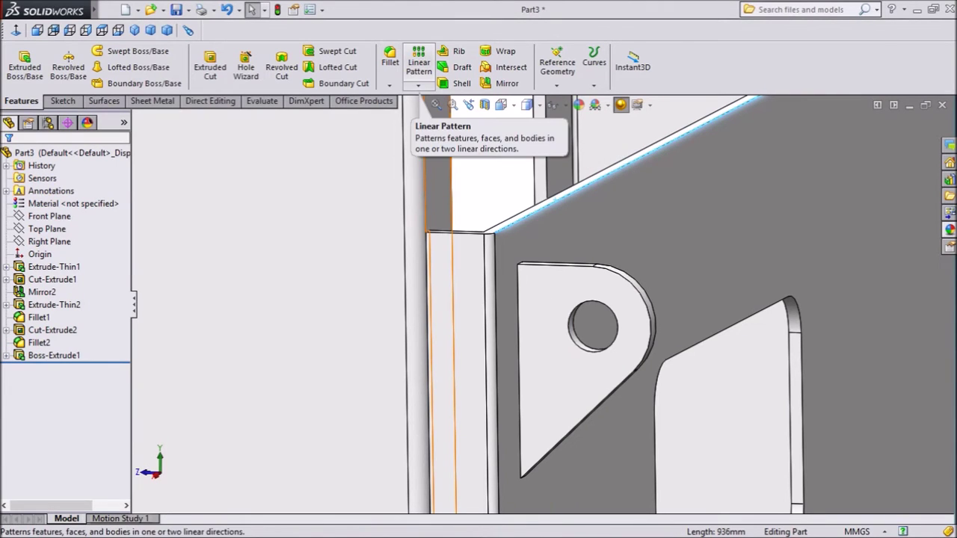
pyautogui.click(418, 66)
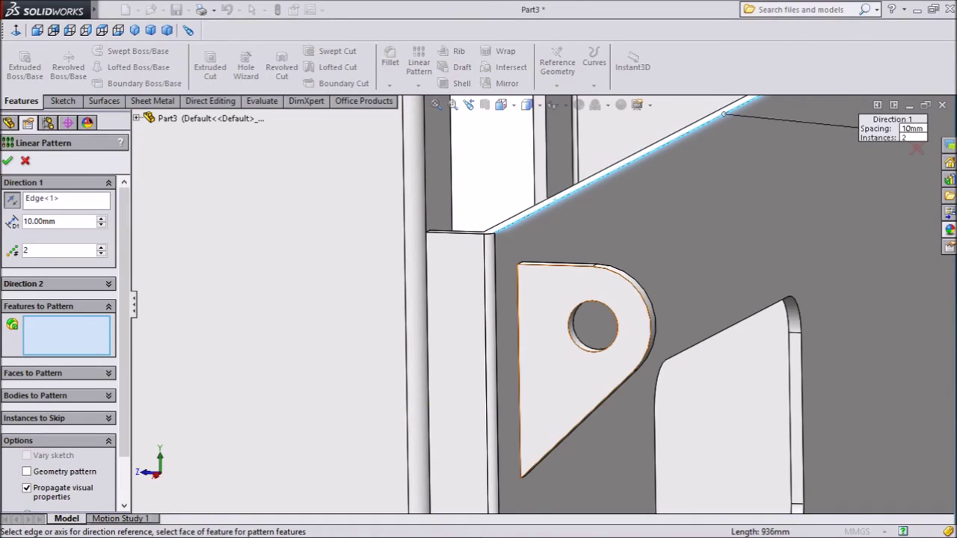
pyautogui.click(557, 373)
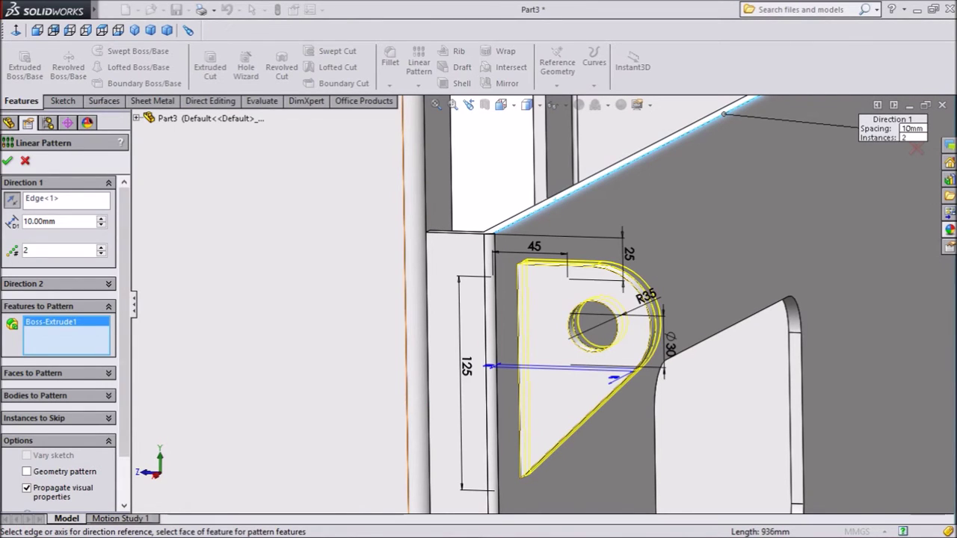
pyautogui.doubleClick(41, 221)
pyautogui.write('45')
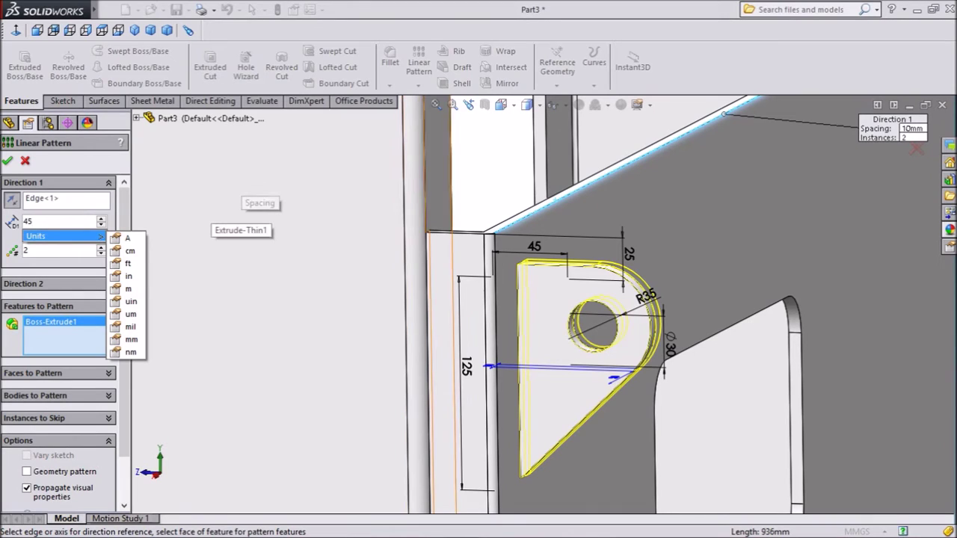
pyautogui.press('Return')
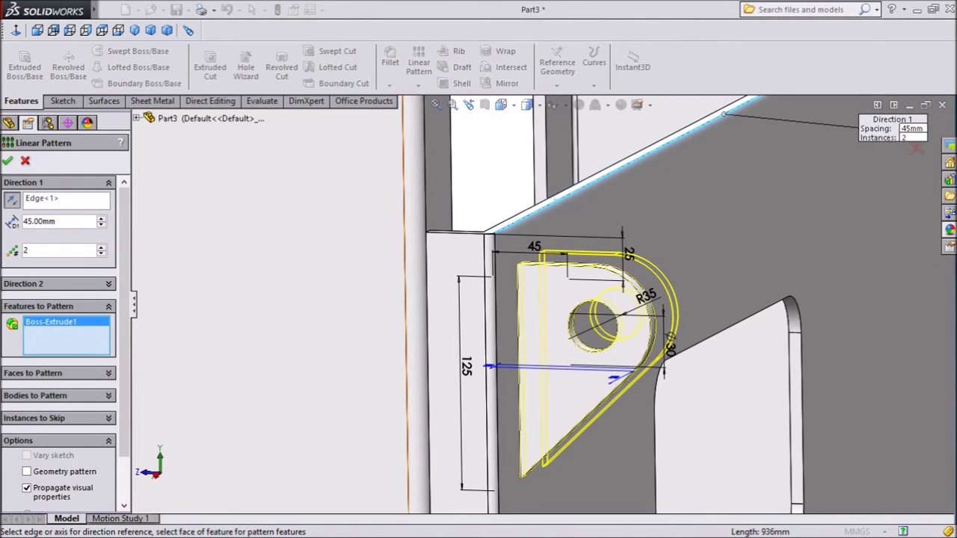
pyautogui.moveTo(260, 197); pyautogui.dragTo(242, 198, button='middle')
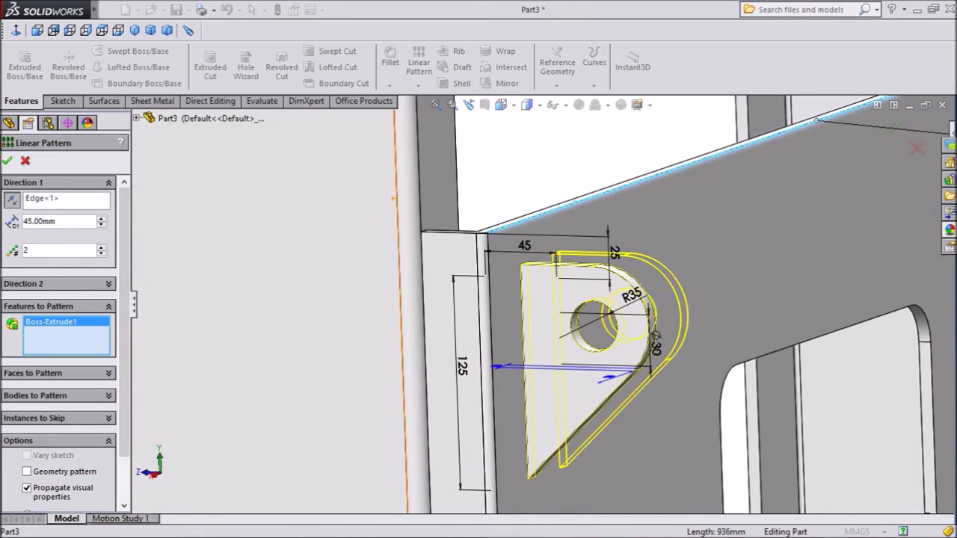
pyautogui.click(7, 161)
# Mirror the extruded bracket and its linear pattern about the Right Plane to the other end of the plate.
pyautogui.scroll(5, 541, 305)
pyautogui.scroll(4, 544, 305)
pyautogui.moveTo(661, 317); pyautogui.dragTo(589, 342, button='middle')
pyautogui.scroll(-1, 589, 342)
pyautogui.scroll(2, 598, 326)
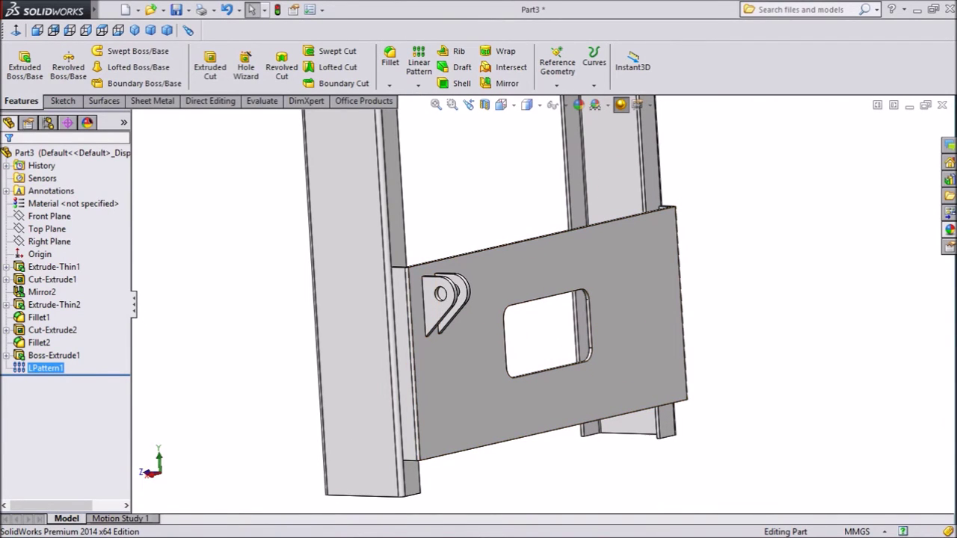
pyautogui.click(50, 242)
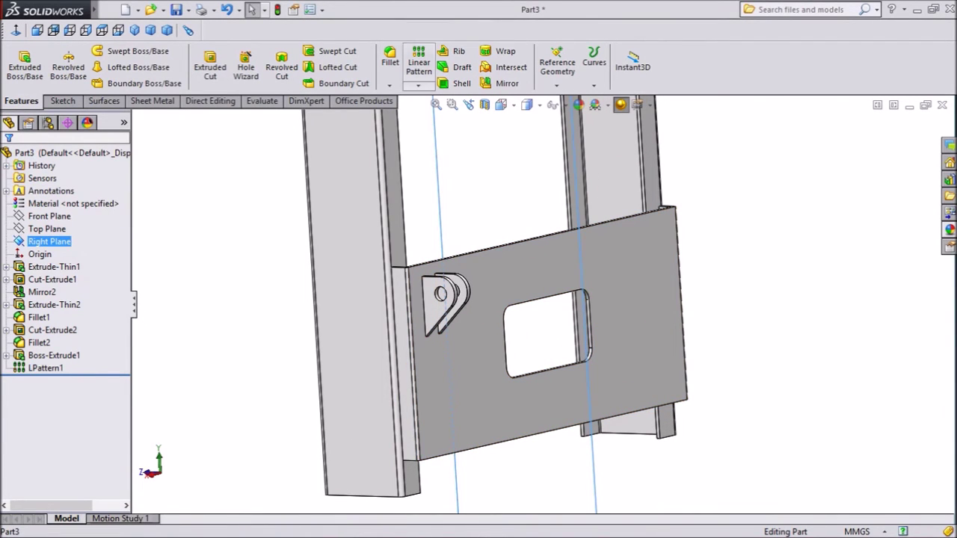
pyautogui.click(506, 83)
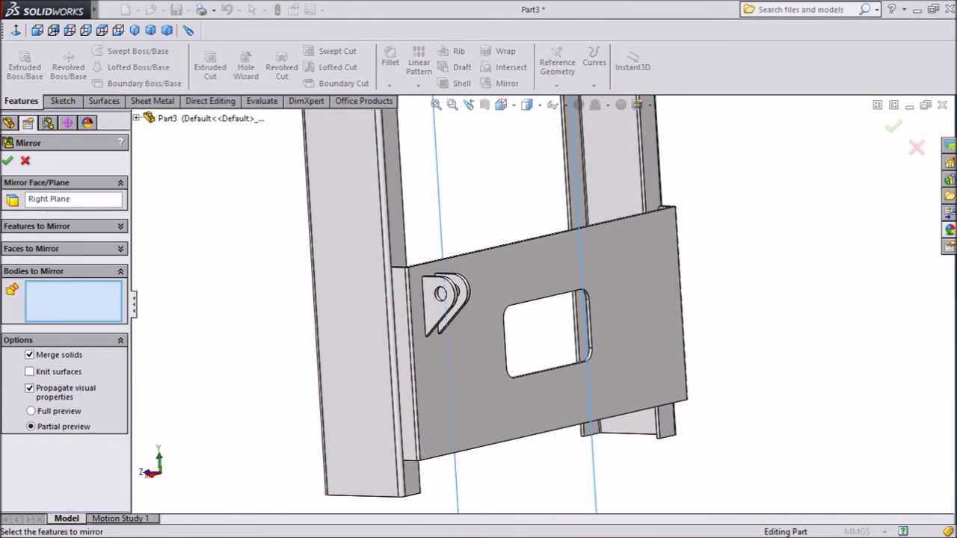
pyautogui.click(67, 248)
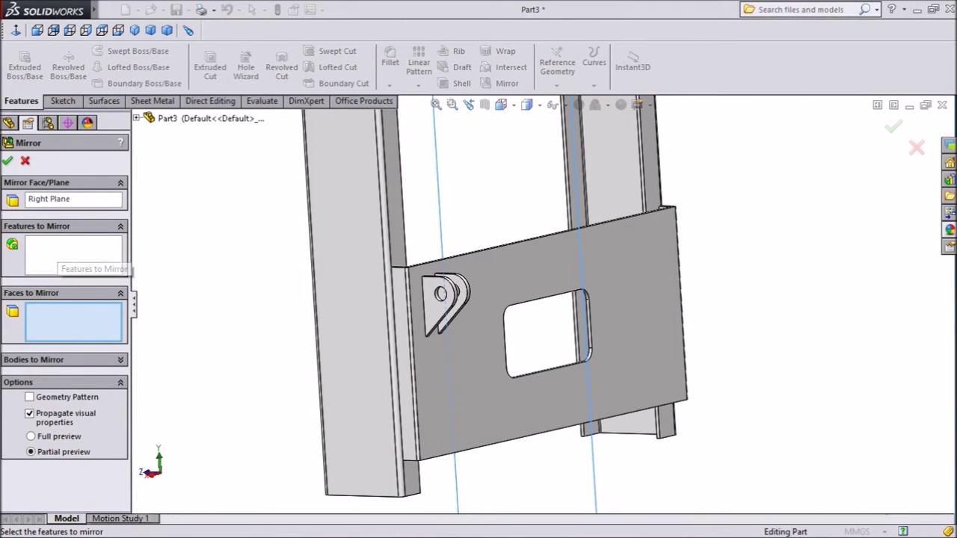
pyautogui.click(74, 255)
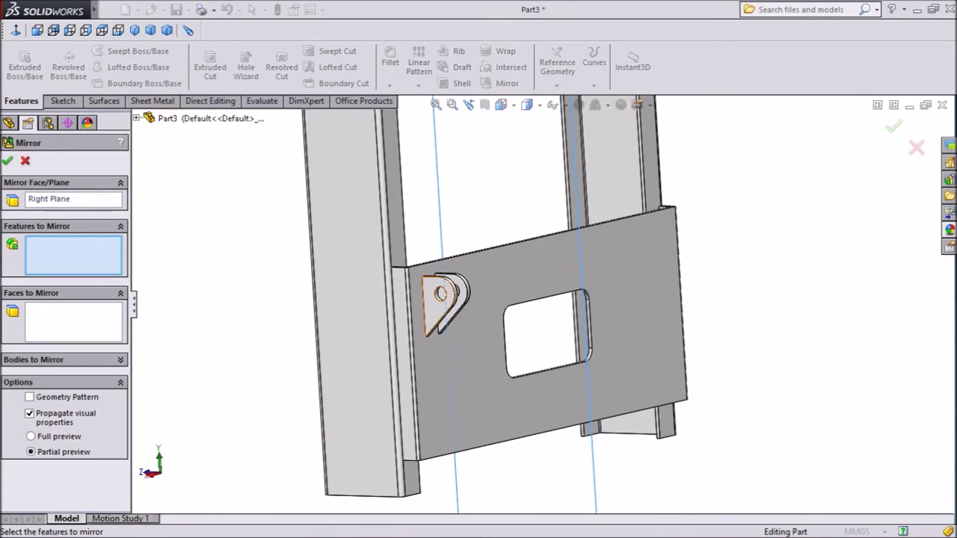
pyautogui.click(441, 305)
pyautogui.scroll(-3, 434, 314)
pyautogui.click(471, 317)
pyautogui.scroll(4, 471, 318)
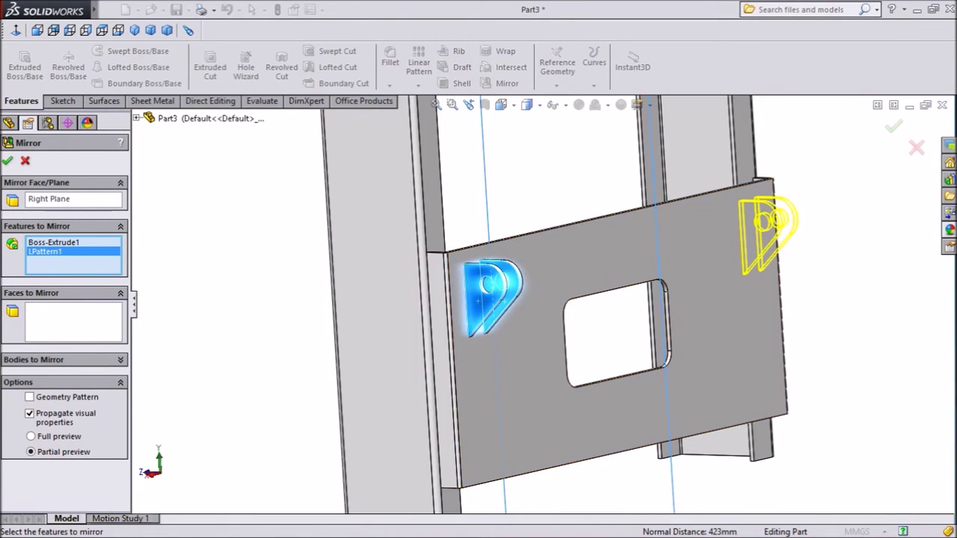
pyautogui.click(7, 160)
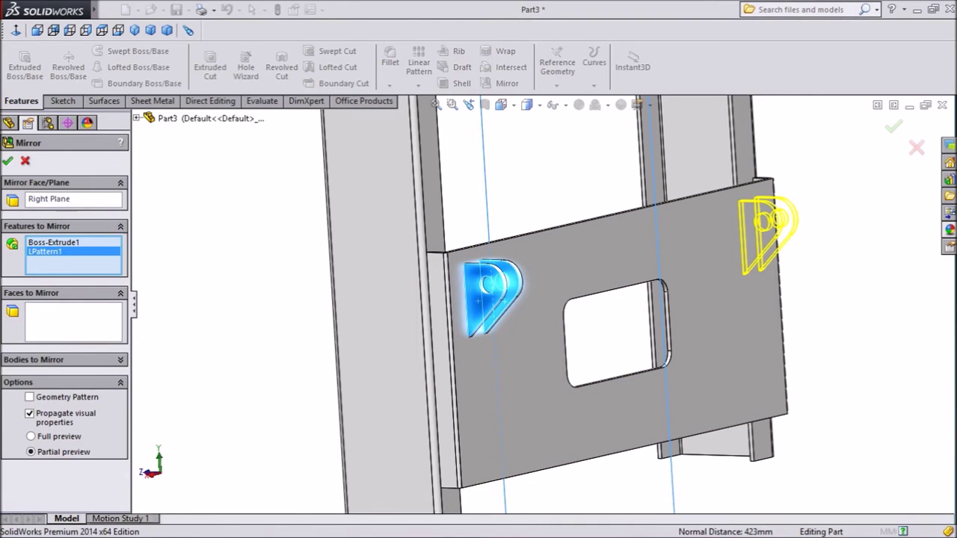
# Start a new sketch on the narrow side flange face of the U-shaped plate.
pyautogui.scroll(2, 523, 302)
pyautogui.moveTo(698, 303); pyautogui.dragTo(624, 299, button='middle')
pyautogui.moveTo(494, 336); pyautogui.dragTo(600, 371, button='middle')
pyautogui.scroll(-2, 600, 372)
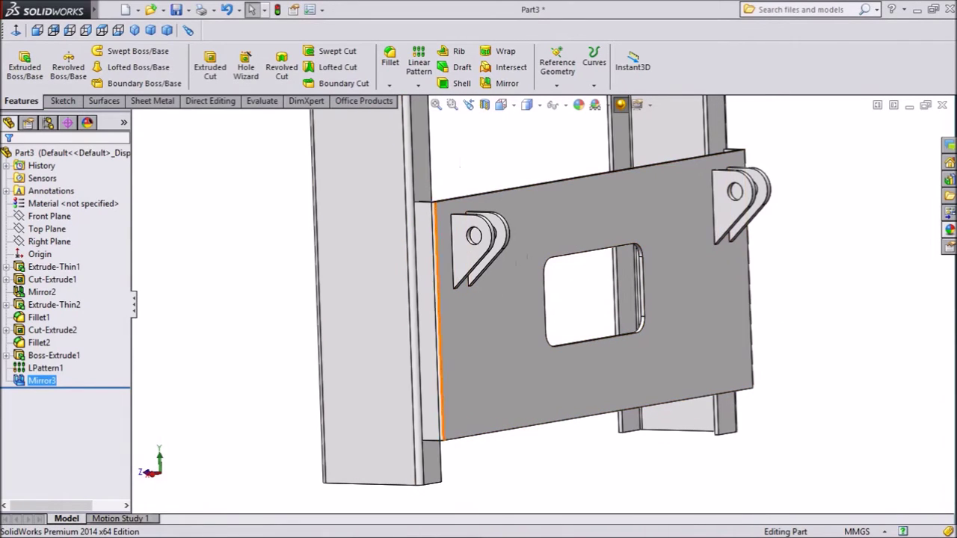
pyautogui.click(428, 396)
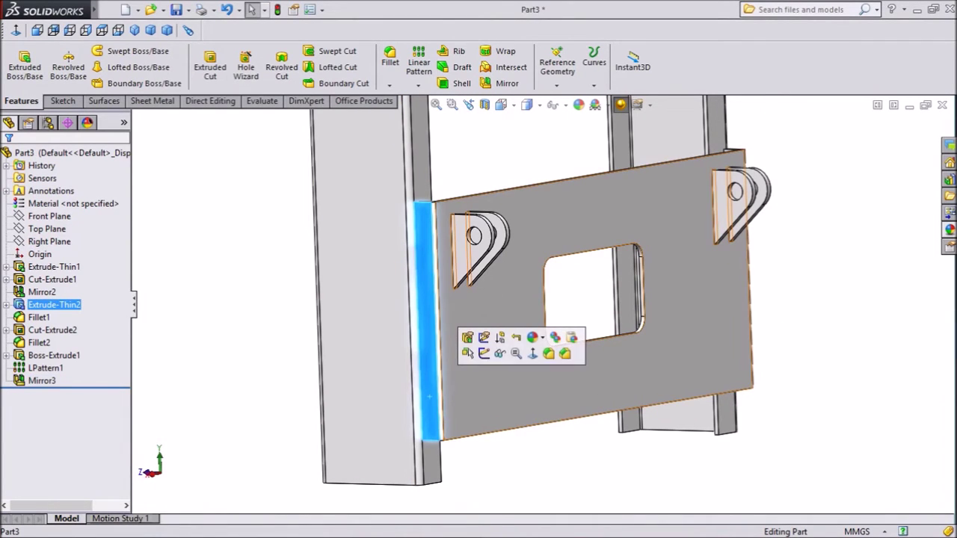
pyautogui.click(484, 353)
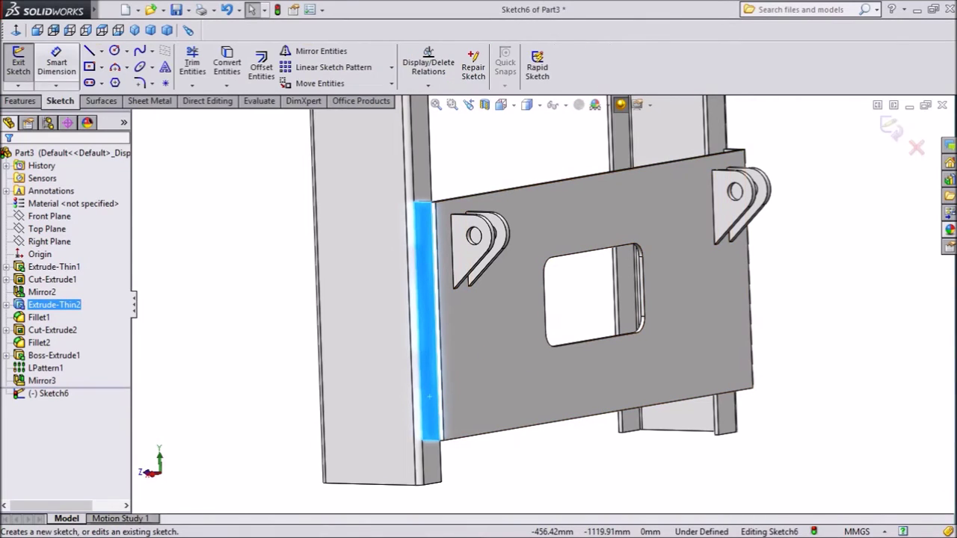
pyautogui.click(86, 30)
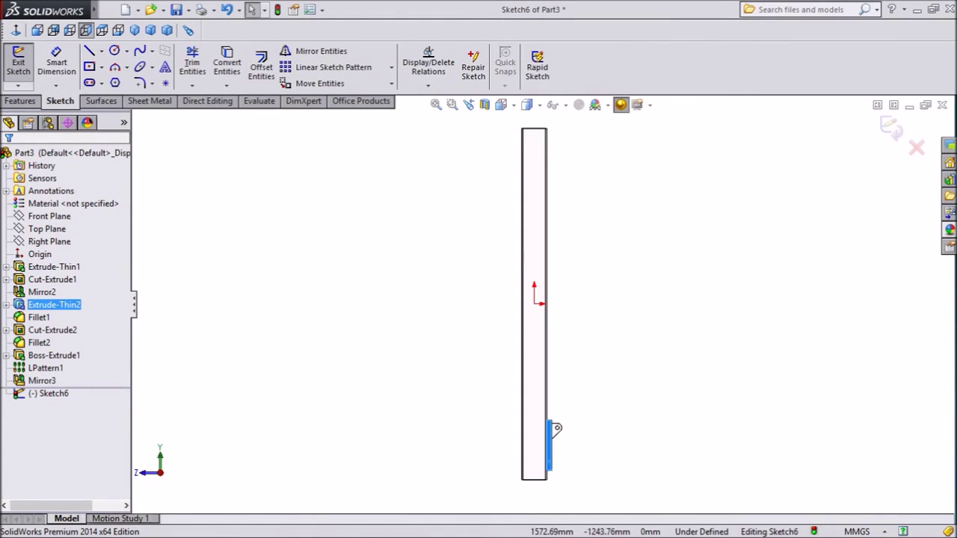
# Draw a horizontal line about 37 mm long outward from the plate's lower front corner.
pyautogui.scroll(-5, 555, 495)
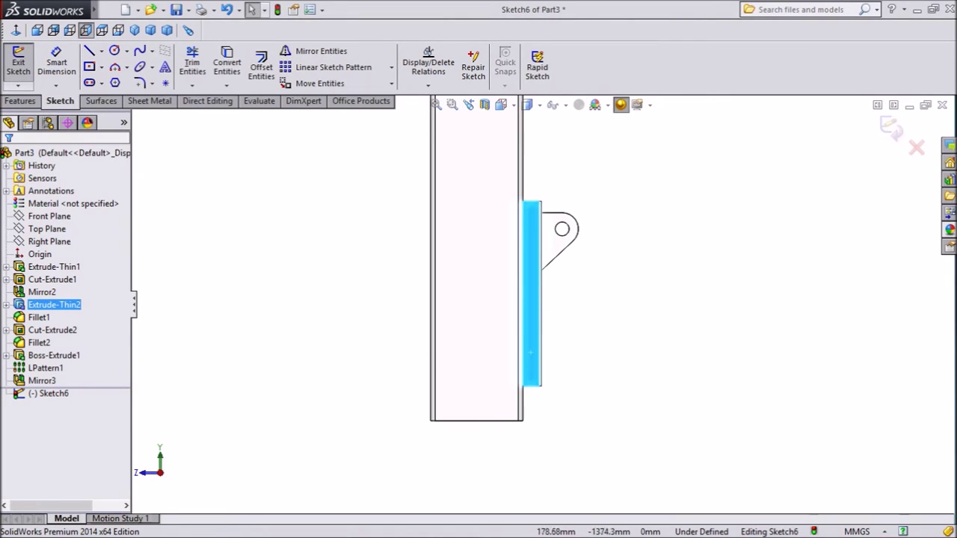
pyautogui.scroll(-3, 550, 382)
pyautogui.scroll(-1, 556, 381)
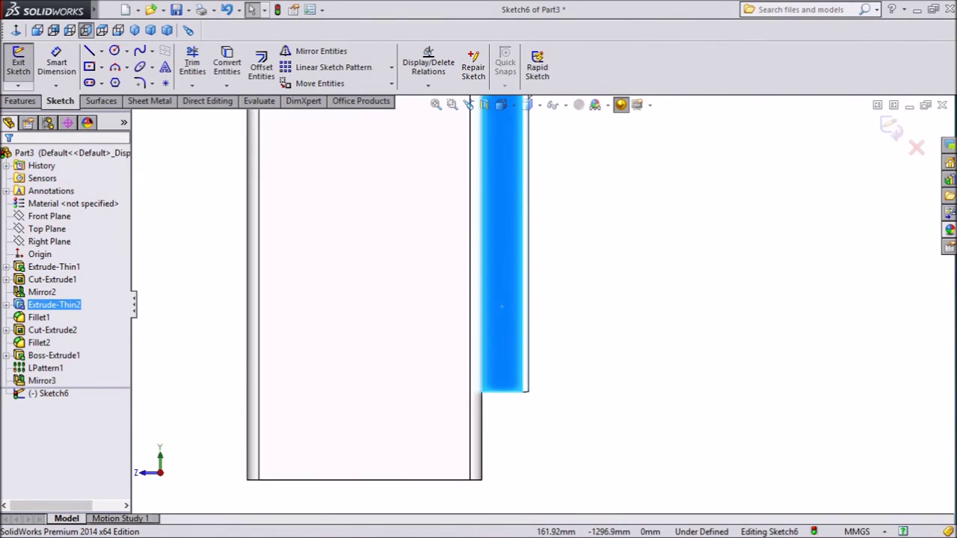
pyautogui.scroll(-1, 526, 359)
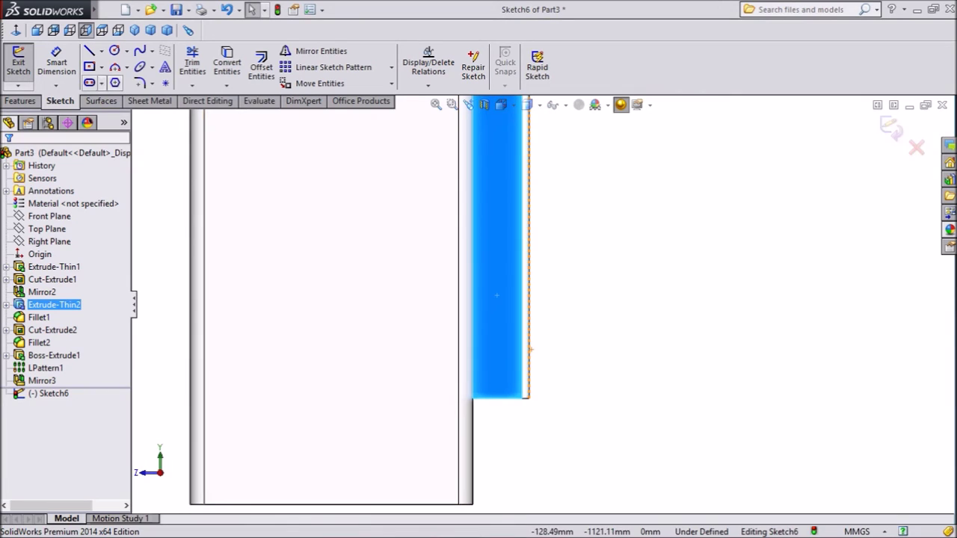
pyautogui.press('l')
pyautogui.scroll(-4, 521, 411)
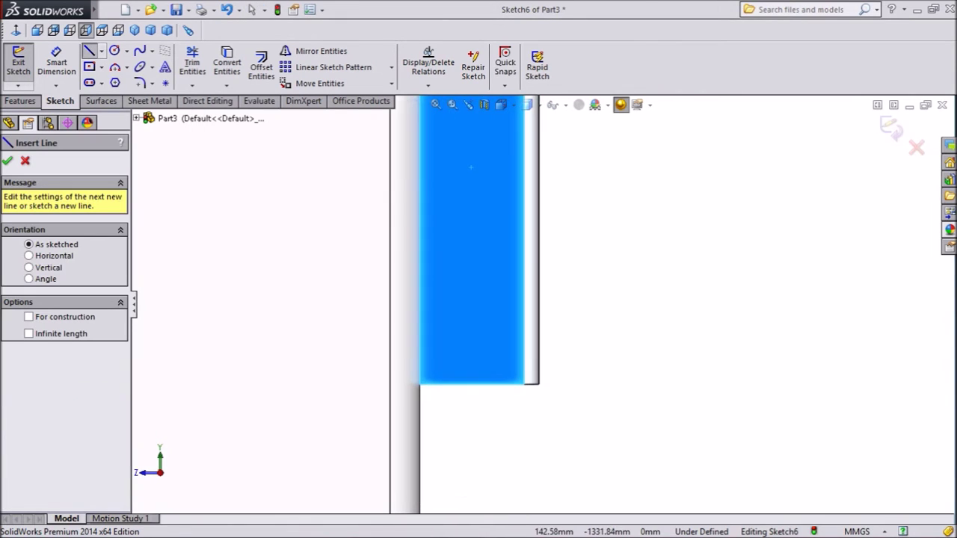
pyautogui.click(539, 385)
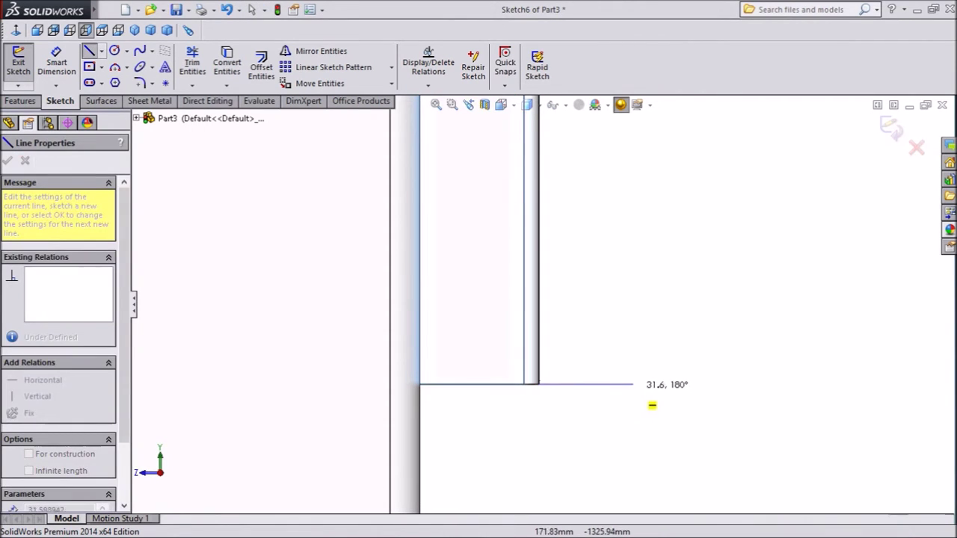
pyautogui.click(650, 384)
pyautogui.rightClick(650, 384)
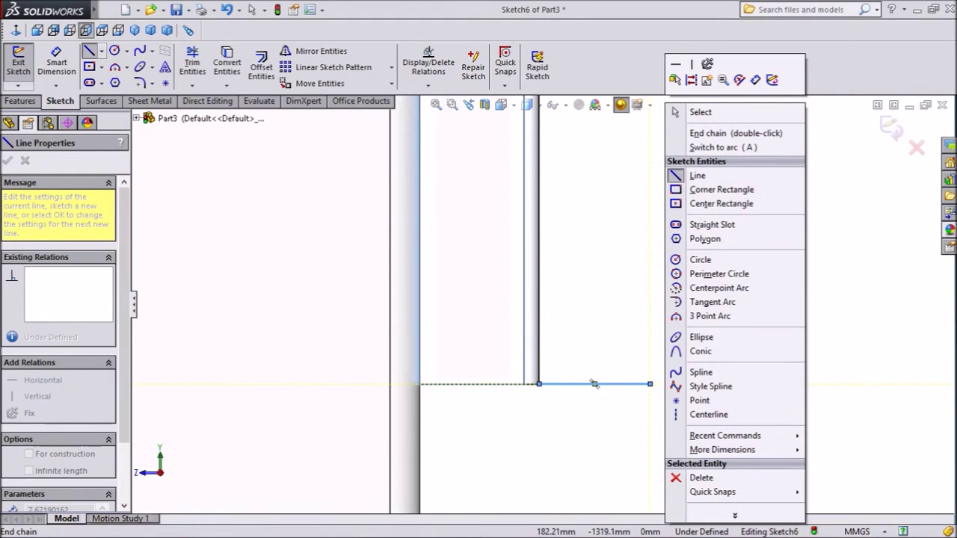
pyautogui.click(701, 112)
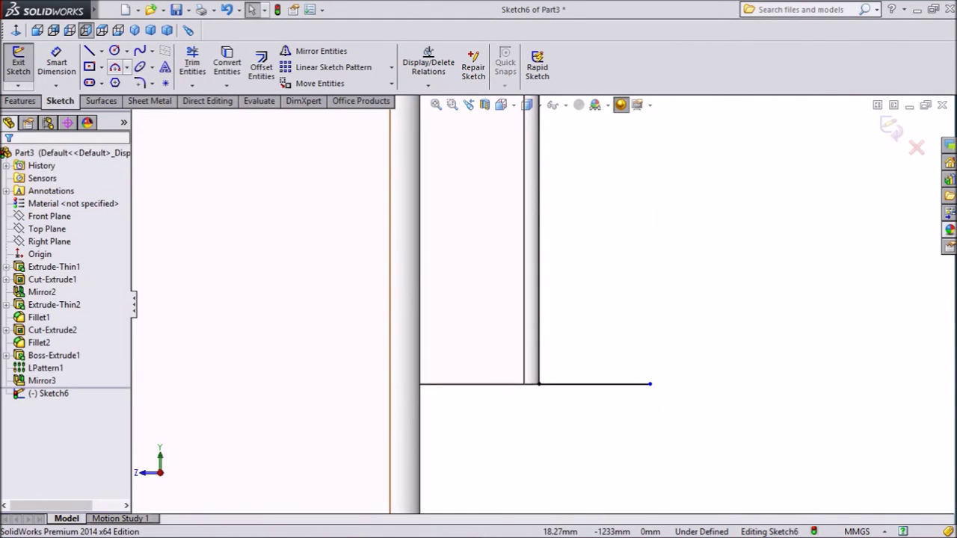
pyautogui.click(114, 66)
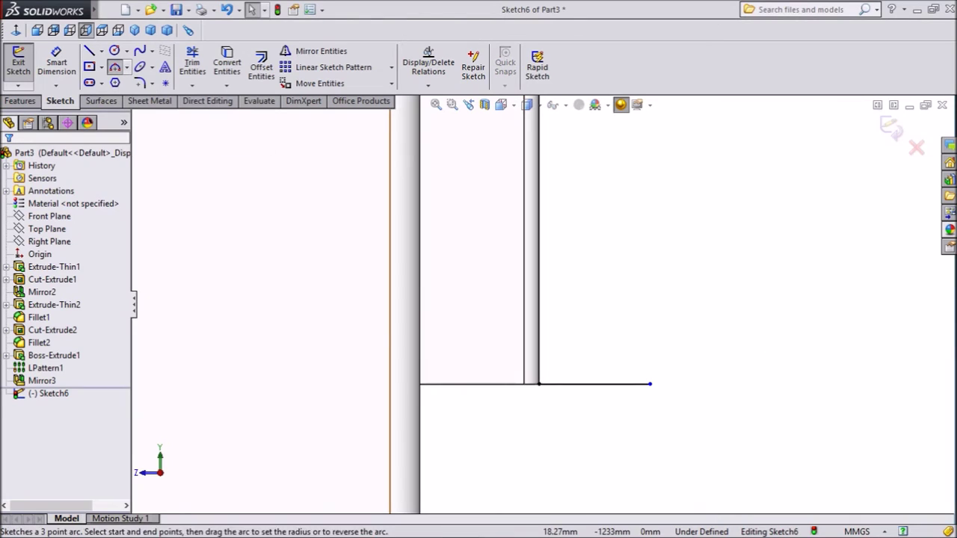
pyautogui.click(651, 384)
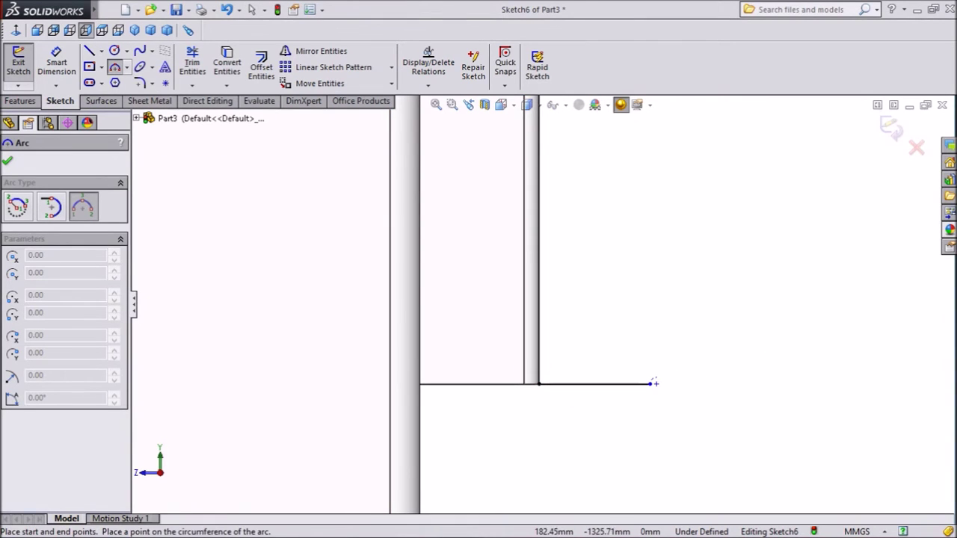
pyautogui.click(653, 382)
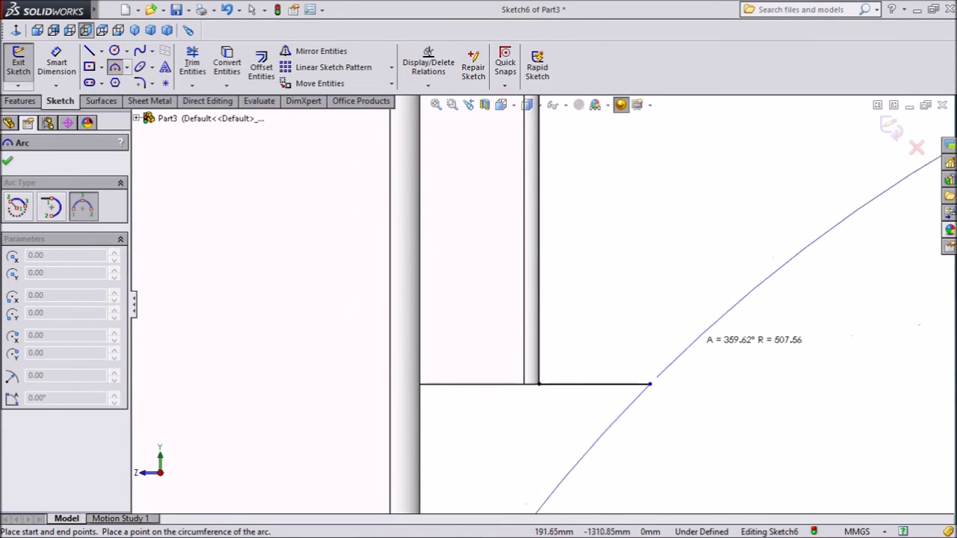
pyautogui.rightClick(716, 329)
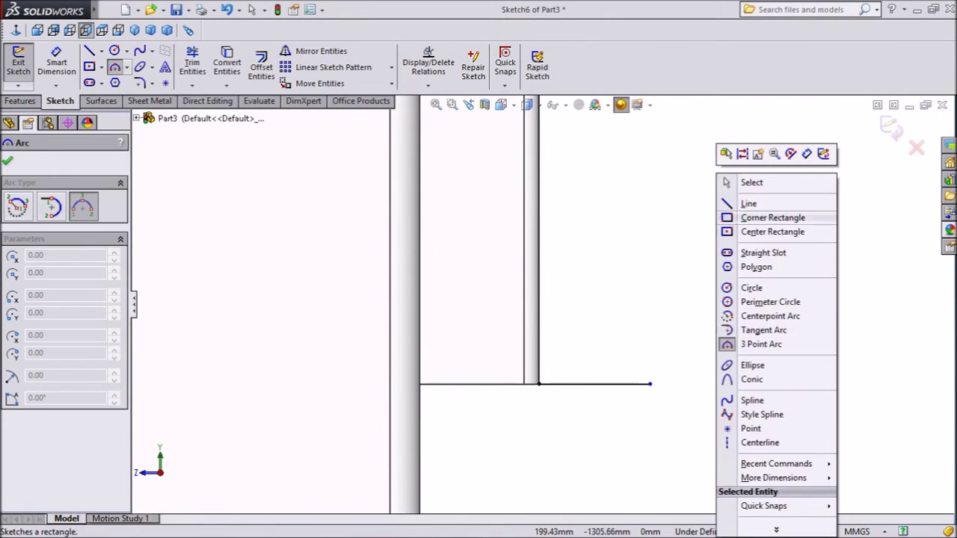
pyautogui.click(752, 182)
# Draw a three-point arc of about 28 mm radius curving upward from the horizontal line's outer end, bulging away from the plate.
pyautogui.scroll(-5, 694, 394)
pyautogui.scroll(-4, 528, 402)
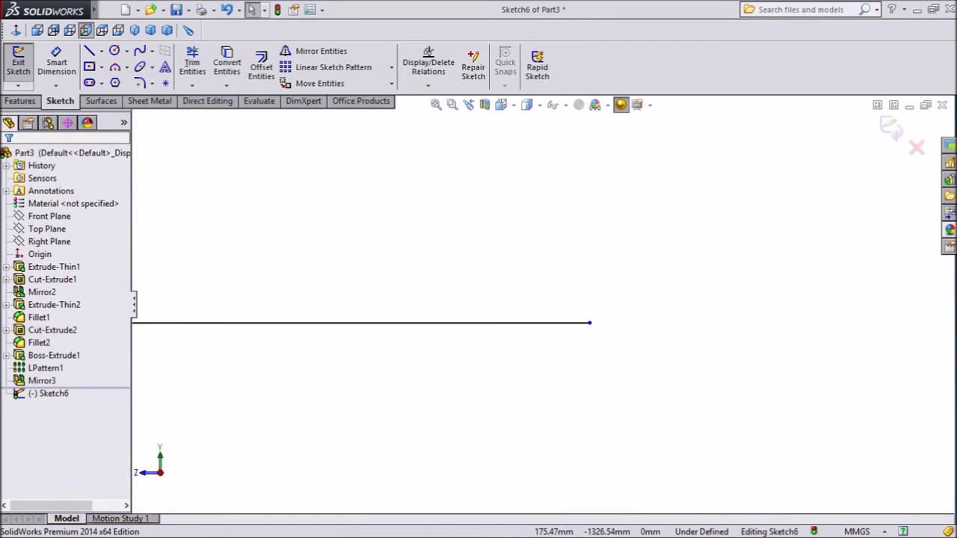
pyautogui.click(114, 67)
pyautogui.click(581, 320)
pyautogui.scroll(4, 681, 218)
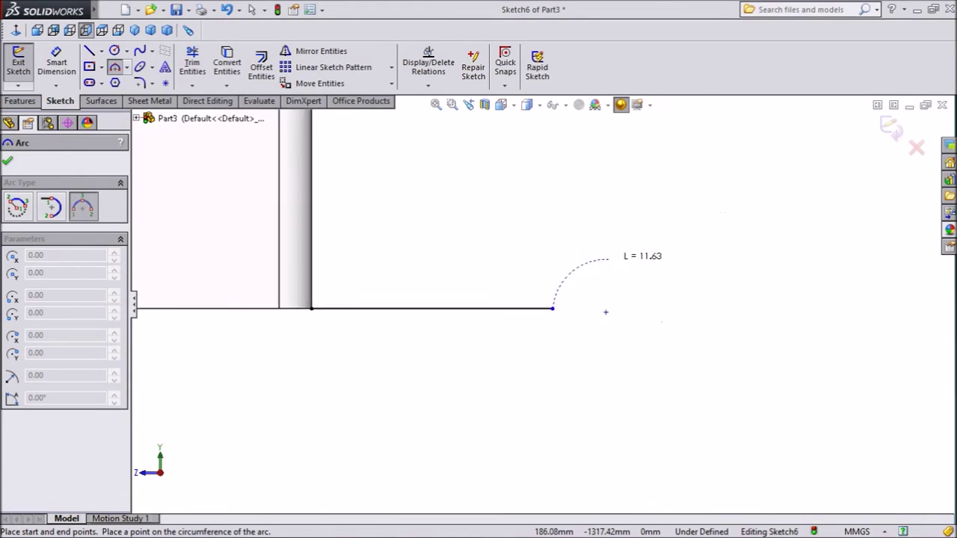
pyautogui.scroll(2, 619, 314)
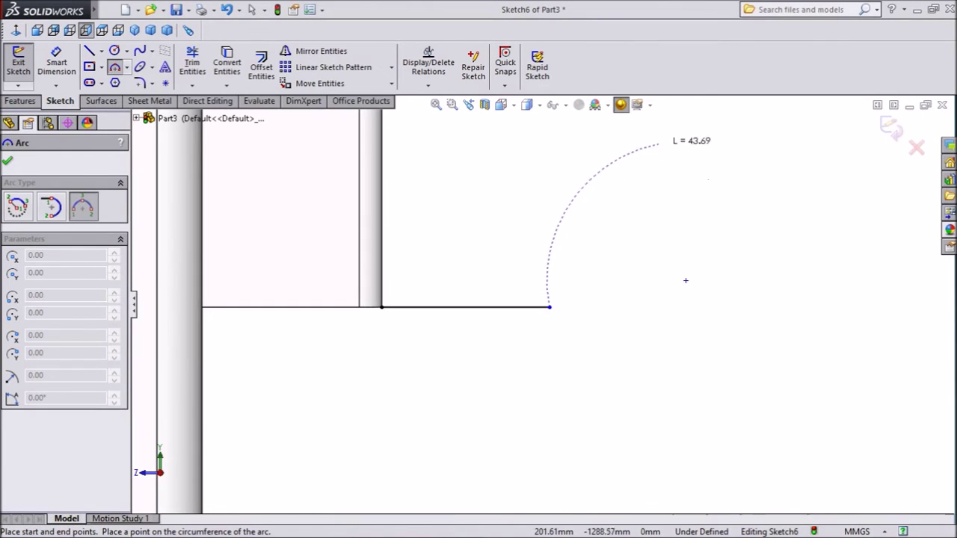
pyautogui.click(661, 133)
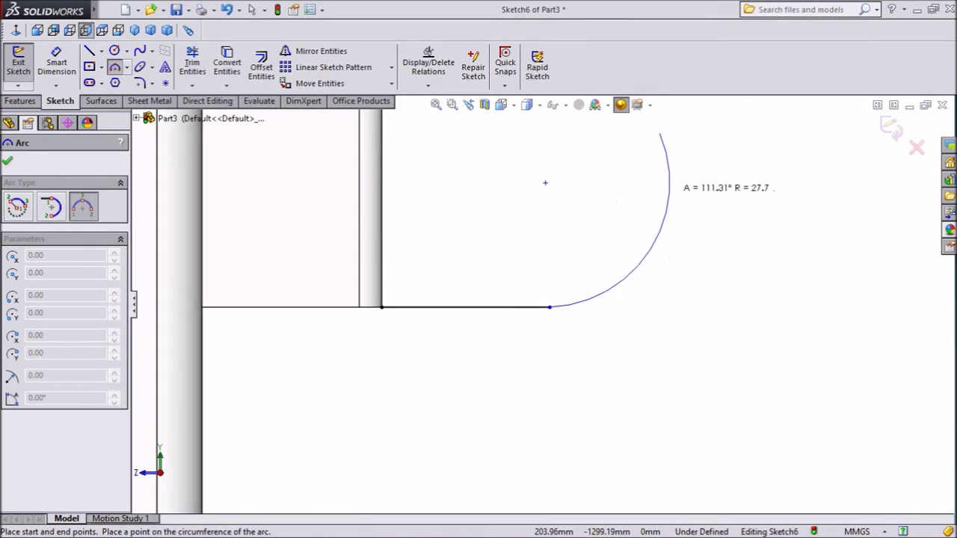
pyautogui.click(650, 250)
pyautogui.rightClick(725, 261)
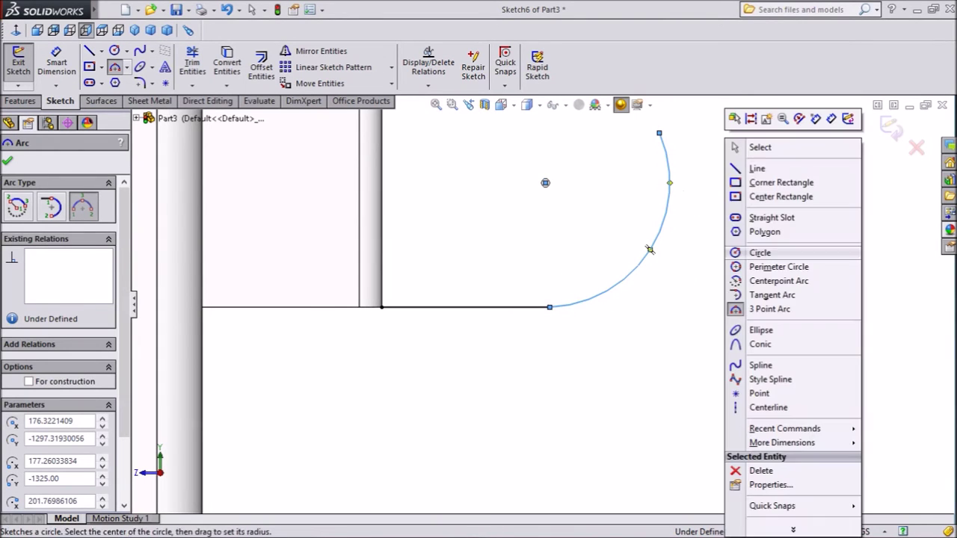
pyautogui.click(759, 148)
# Close the profile with a sloped line from the arc, a horizontal line about 22 mm long to the plate, and a vertical line down its edge.
pyautogui.scroll(3, 741, 194)
pyautogui.scroll(1, 543, 233)
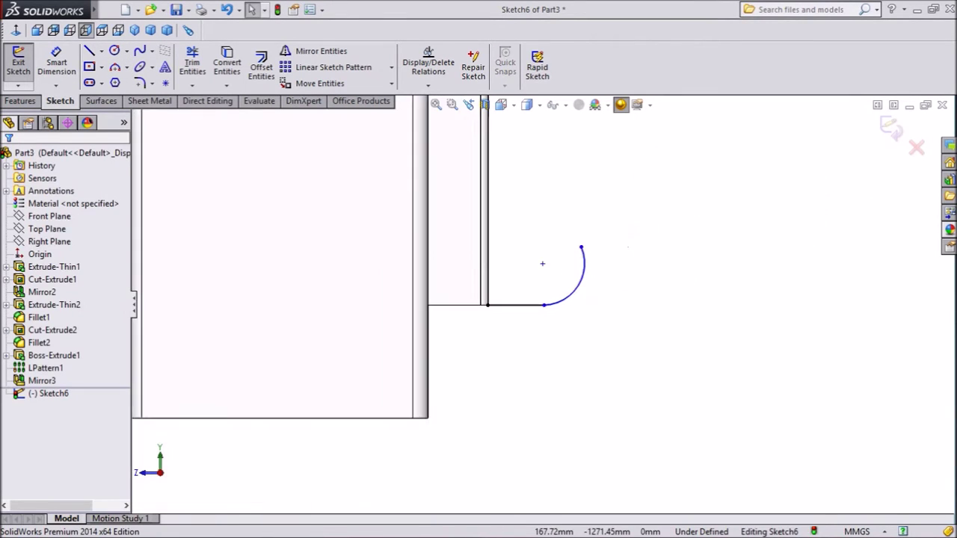
pyautogui.keyDown('ctrl'); pyautogui.moveTo(542, 233); pyautogui.dragTo(545, 316, button='middle'); pyautogui.keyUp('ctrl')
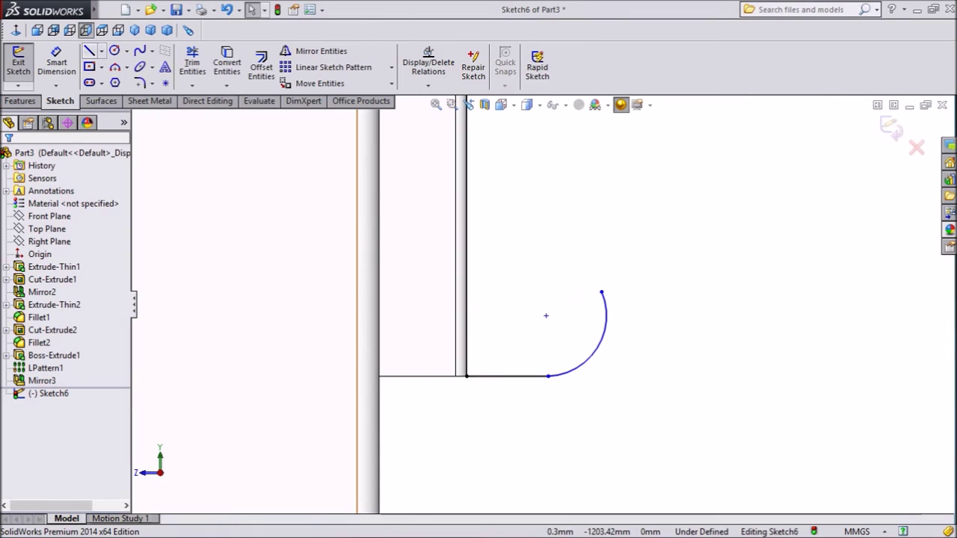
pyautogui.click(89, 50)
pyautogui.click(602, 292)
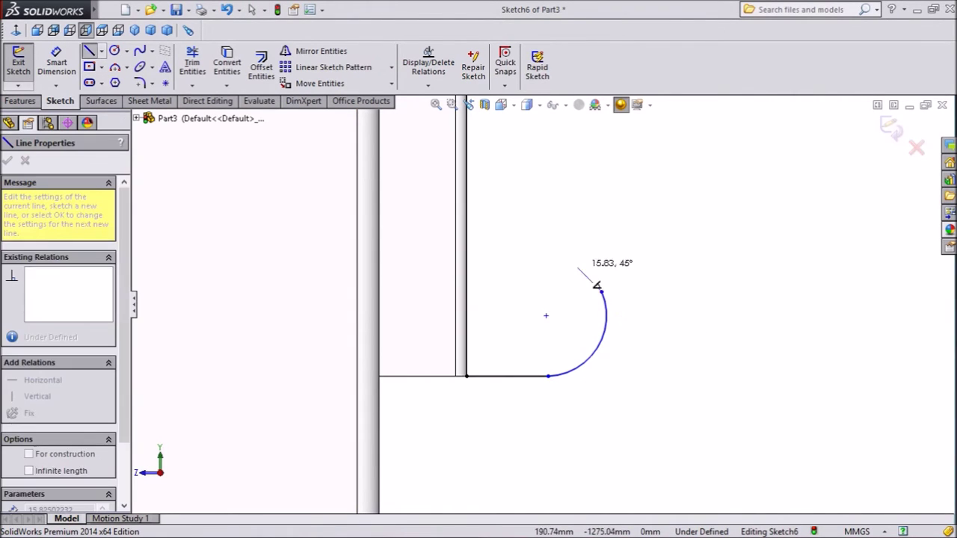
pyautogui.click(515, 211)
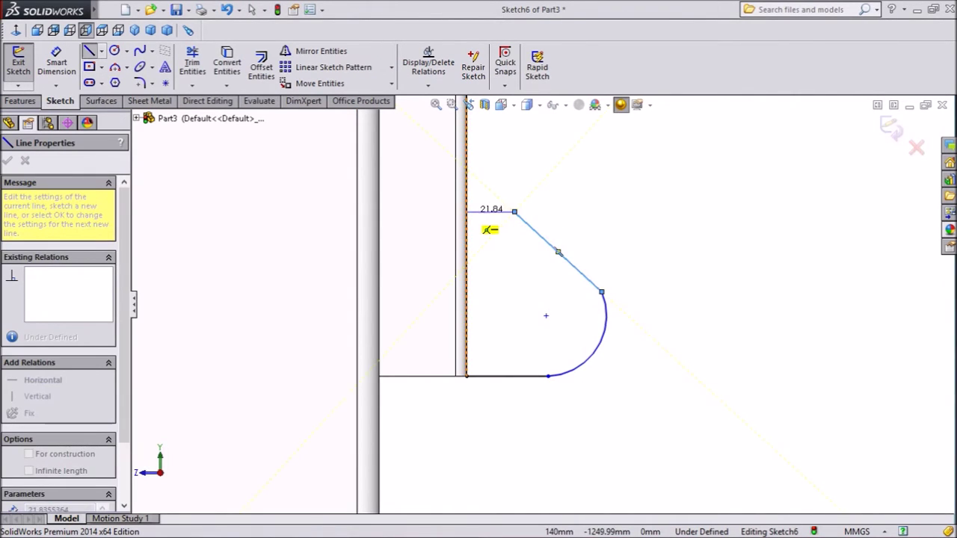
pyautogui.click(466, 212)
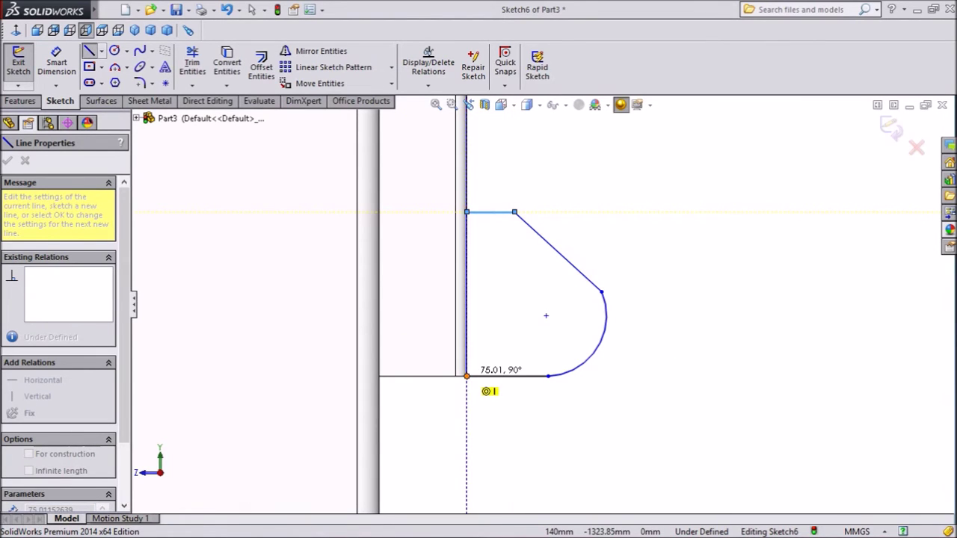
pyautogui.click(467, 376)
pyautogui.rightClick(622, 307)
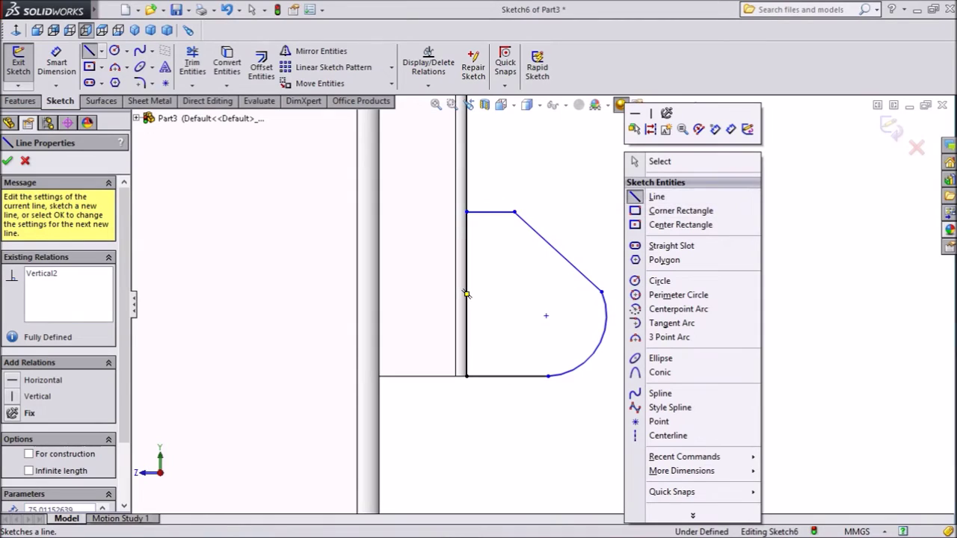
pyautogui.click(659, 161)
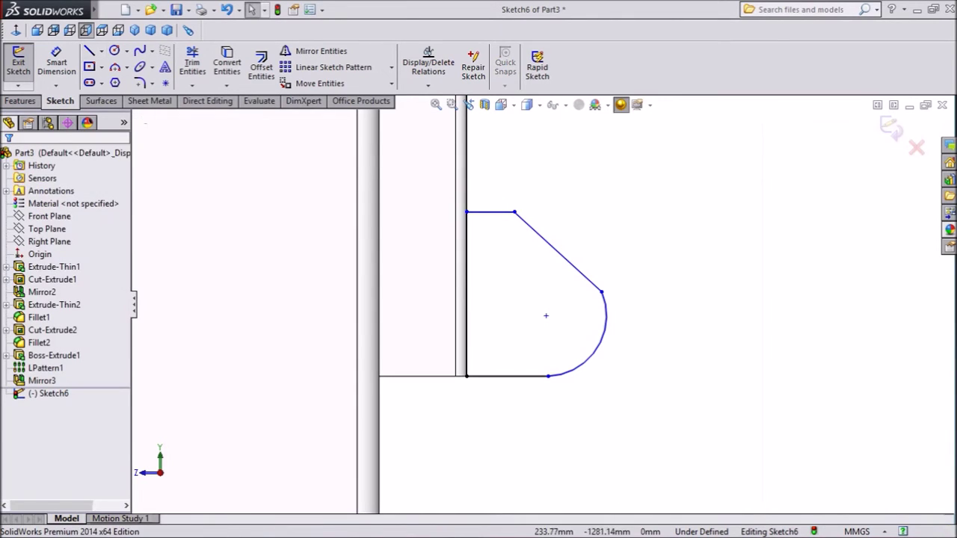
# Dimension the profile's bottom horizontal line and set its length to 75 mm.
pyautogui.scroll(-2, 500, 376)
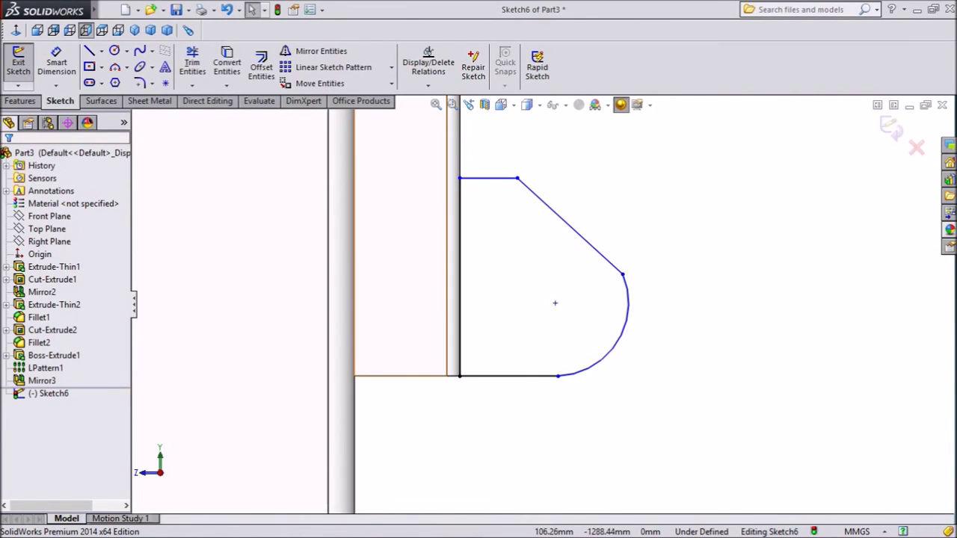
pyautogui.click(56, 64)
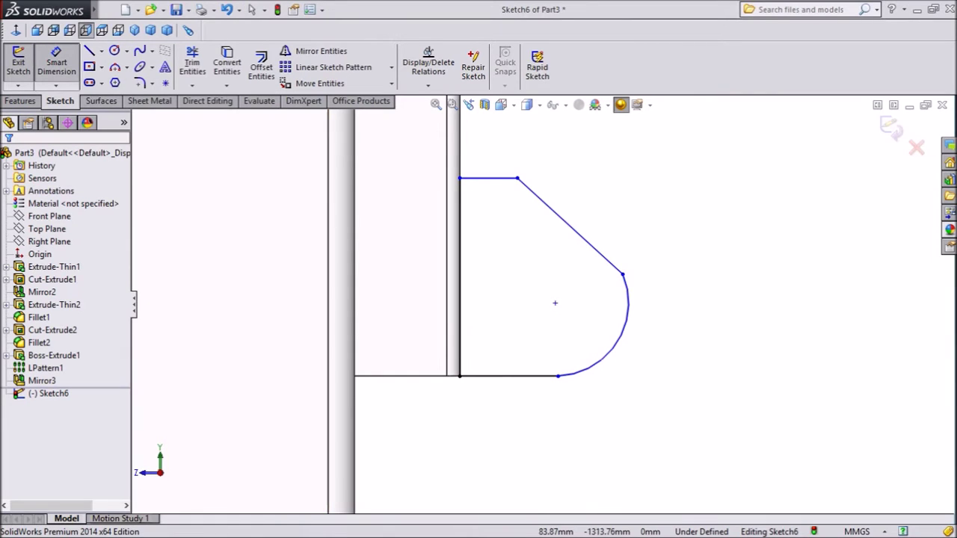
pyautogui.click(500, 376)
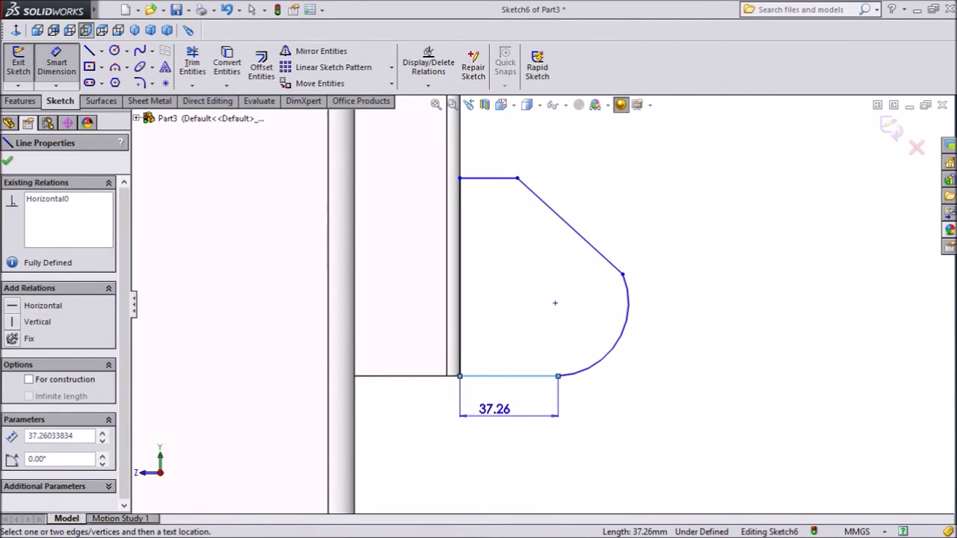
pyautogui.click(492, 409)
pyautogui.write('75')
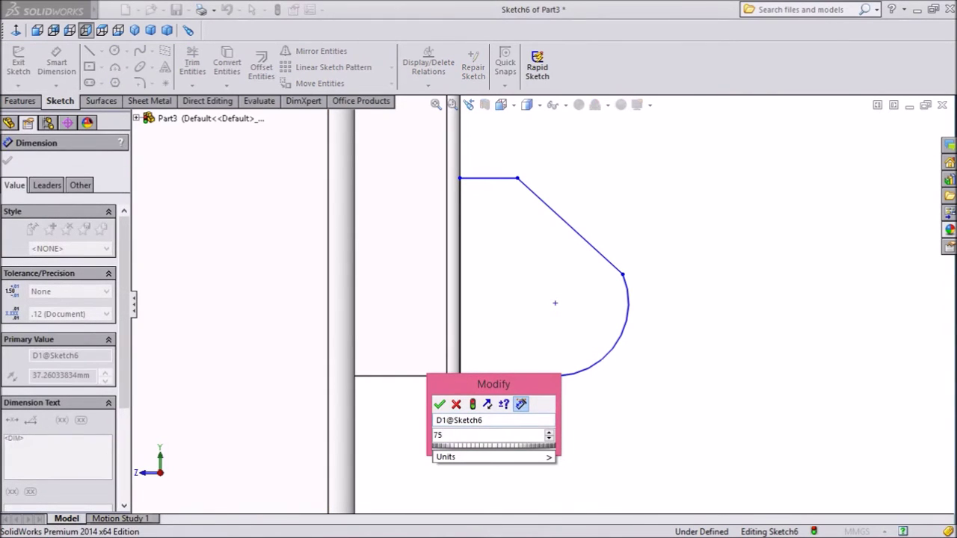
pyautogui.press('Return')
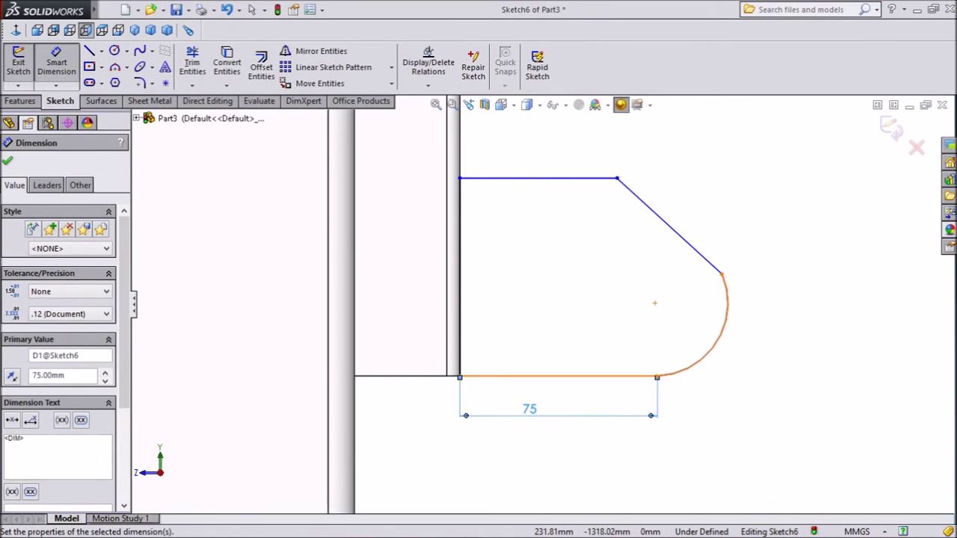
# Dimension the profile's arc and set its radius to 50 mm.
pyautogui.click(722, 329)
pyautogui.click(740, 366)
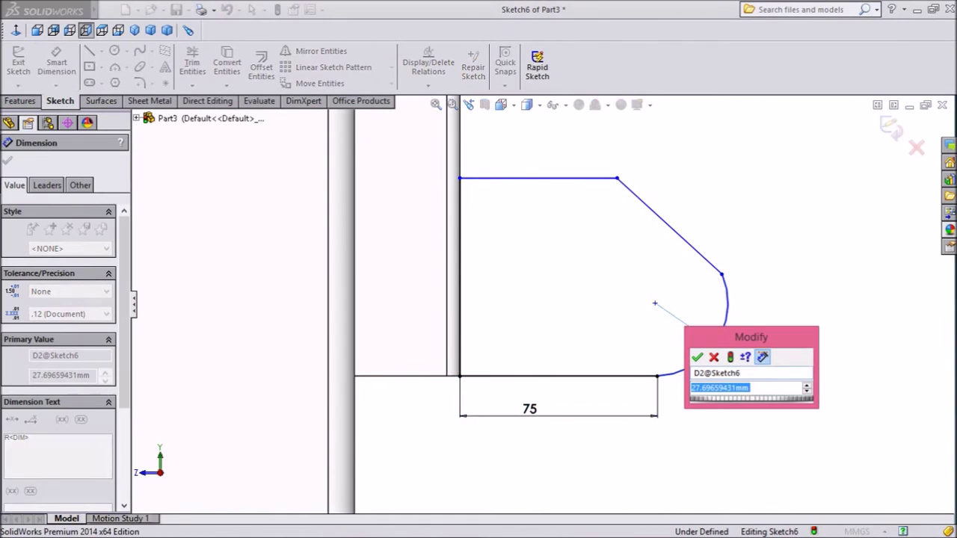
pyautogui.write('50')
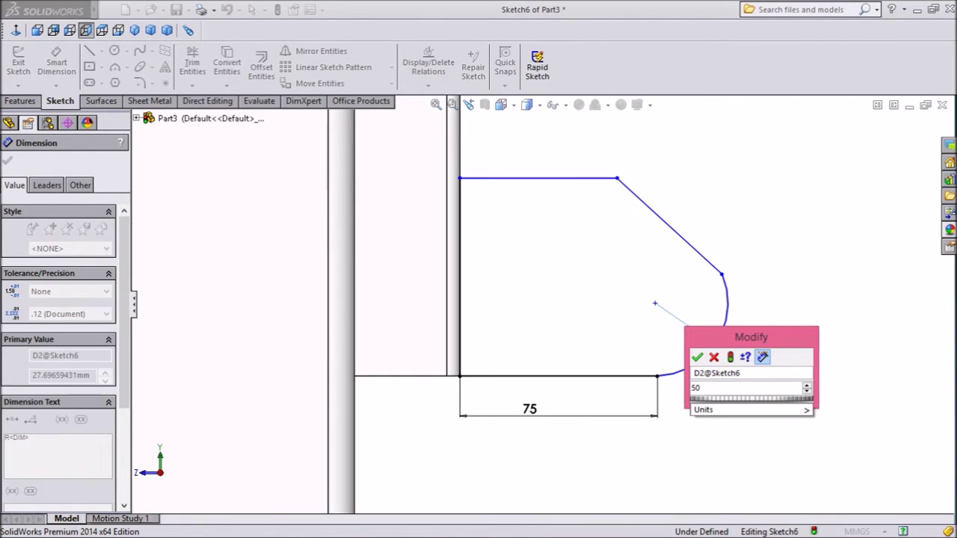
pyautogui.press('Return')
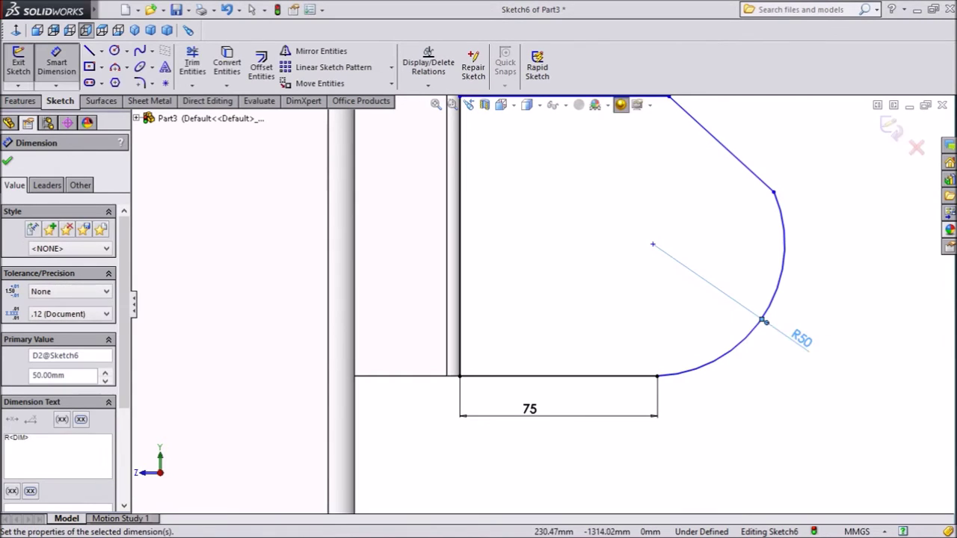
# Dimension the profile's top horizontal line and set its length to 10 mm.
pyautogui.click(568, 159)
pyautogui.click(623, 144)
pyautogui.write('10')
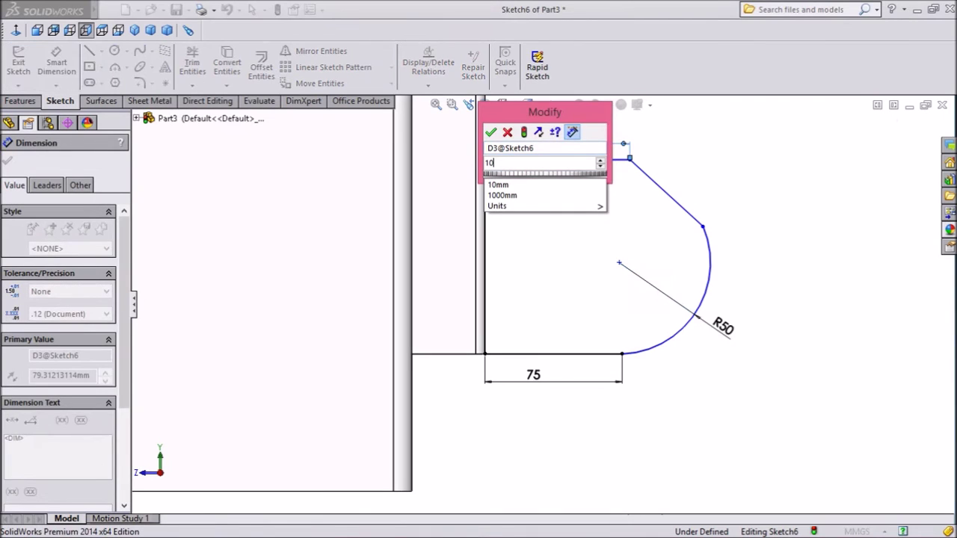
pyautogui.press('Return')
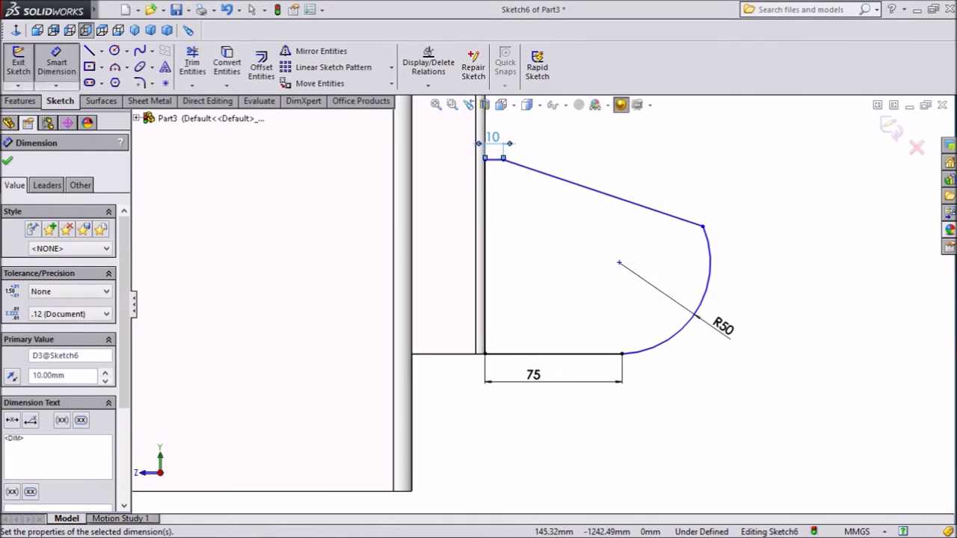
# Dimension the profile's vertical line along the plate edge and set its length to 175 mm.
pyautogui.click(484, 246)
pyautogui.click(451, 239)
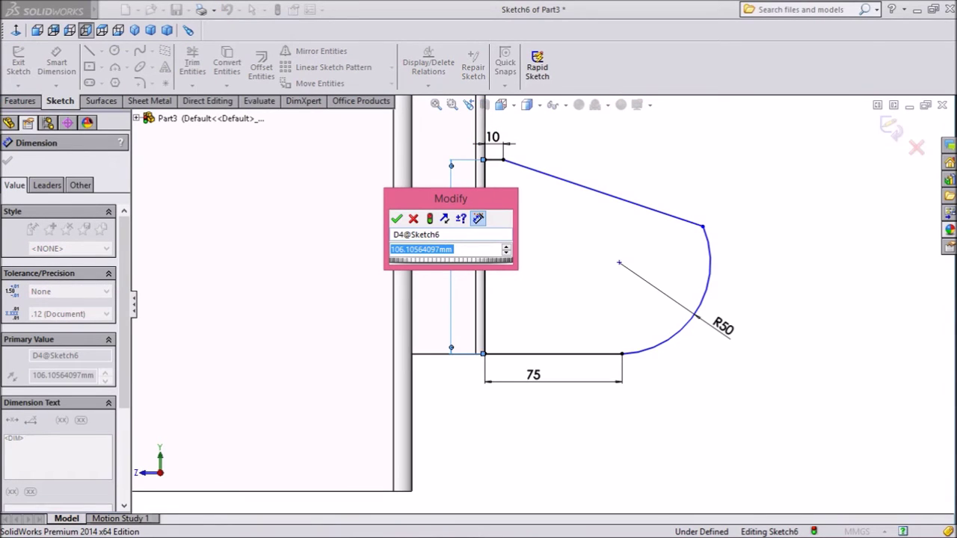
pyautogui.write('175')
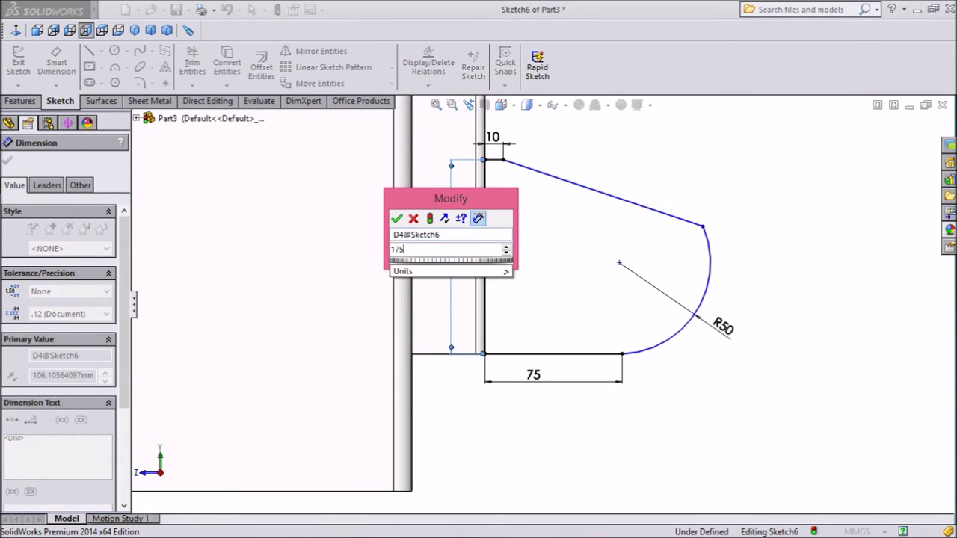
pyautogui.press('Return')
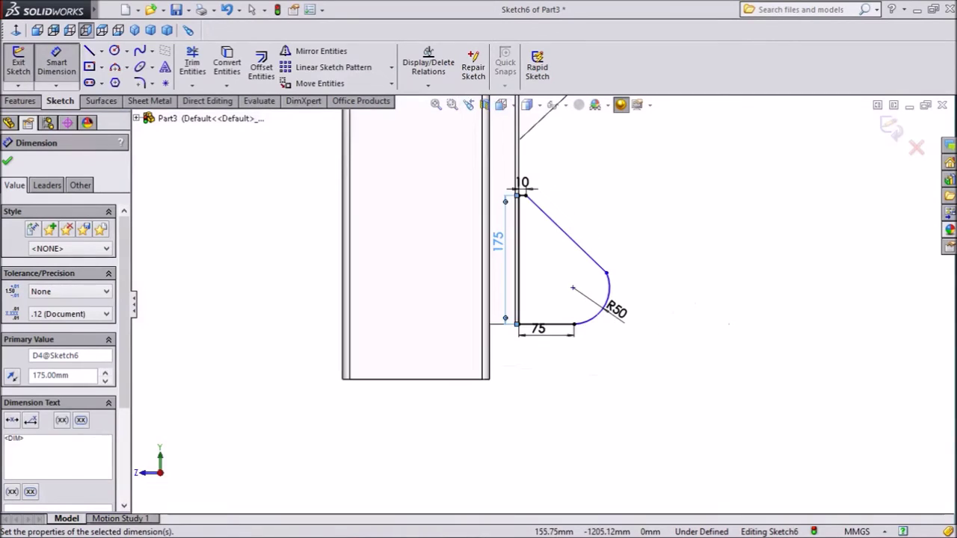
pyautogui.scroll(-1, 581, 260)
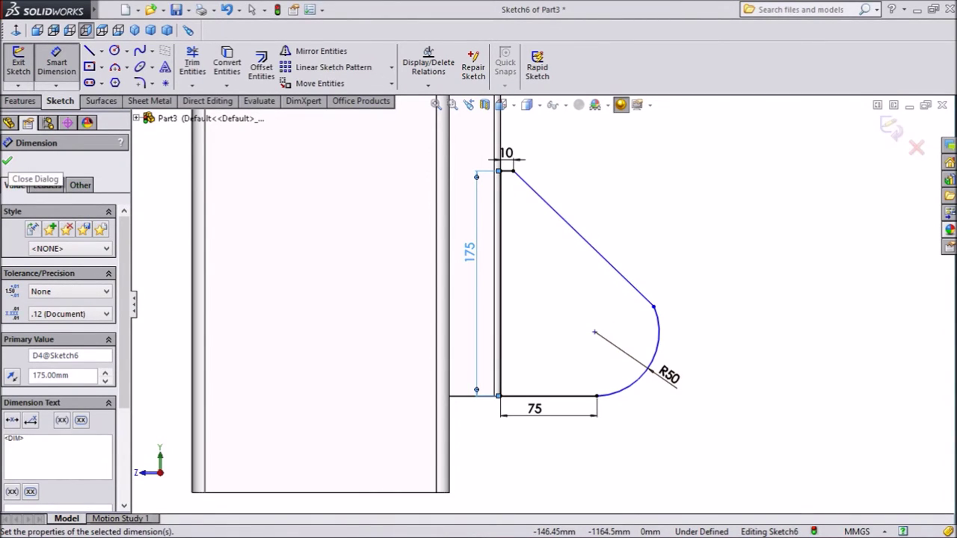
pyautogui.click(7, 161)
pyautogui.press('Escape')
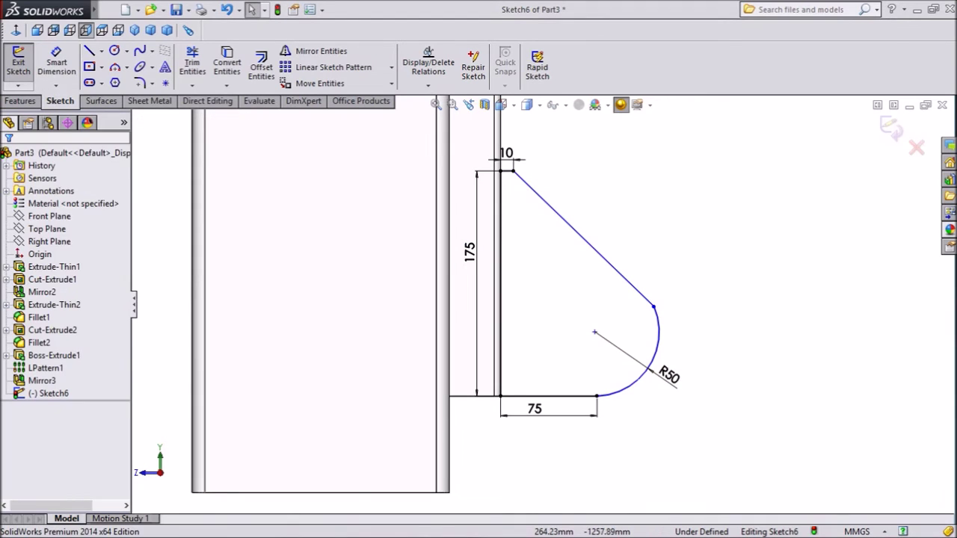
# Add a tangent relation between the R50 arc and the profile's bottom horizontal line.
pyautogui.scroll(-2, 619, 423)
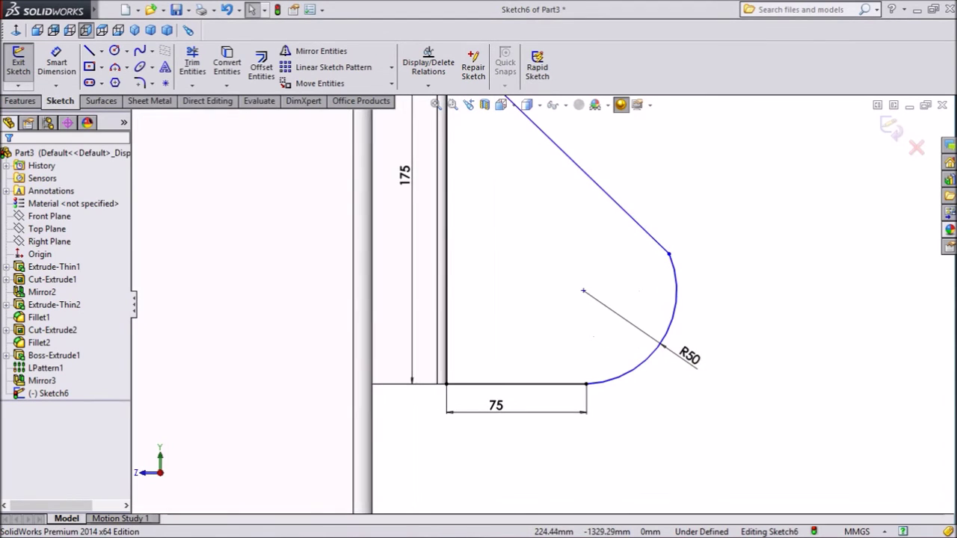
pyautogui.click(673, 322)
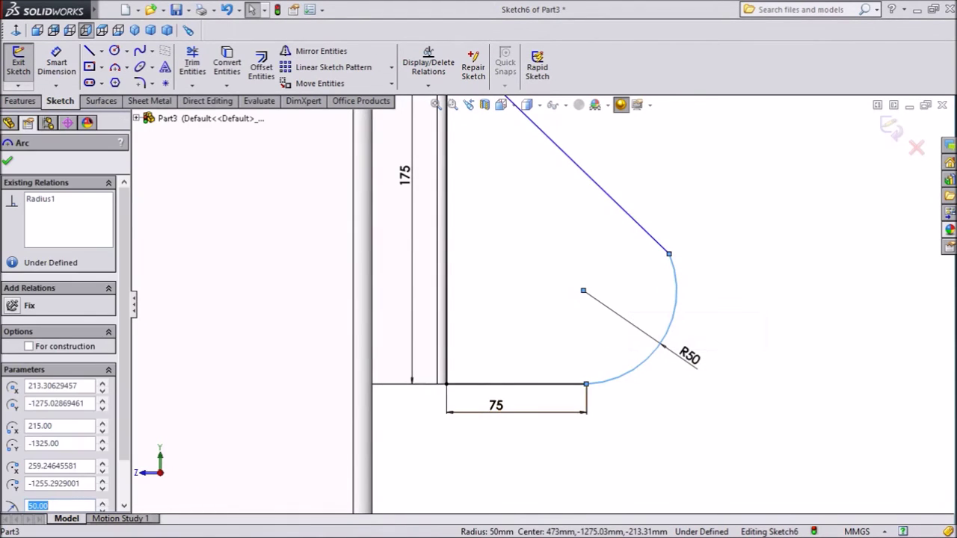
pyautogui.keyDown('ctrl'); pyautogui.click(568, 384); pyautogui.keyUp('ctrl')
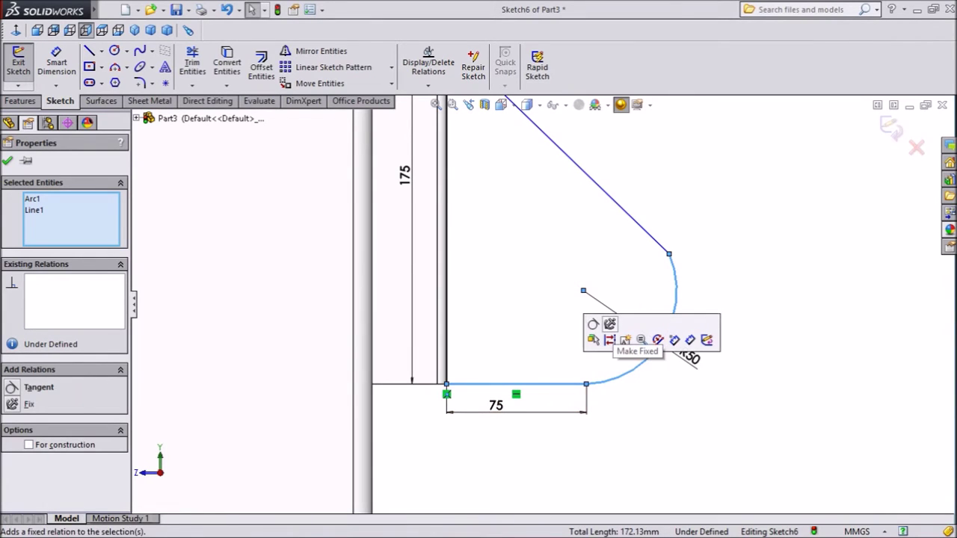
pyautogui.click(613, 336)
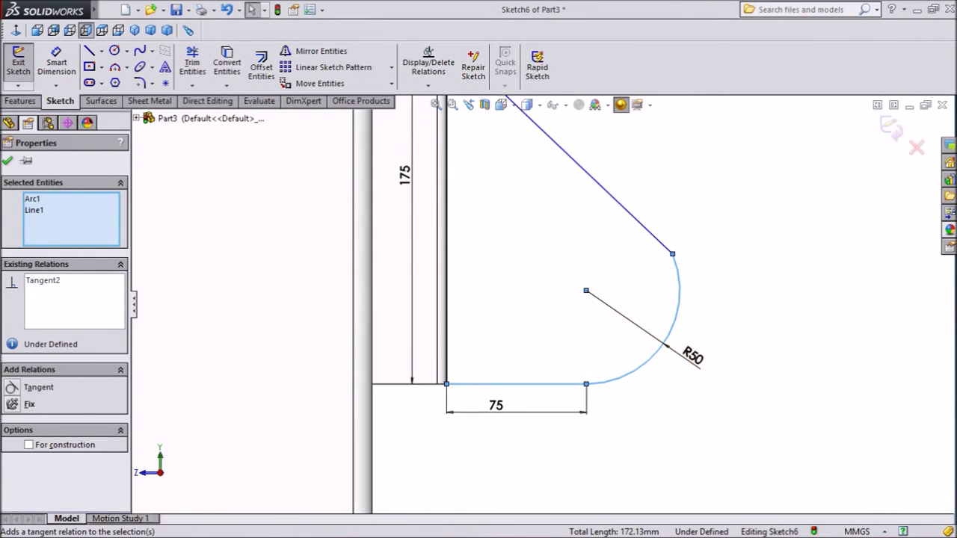
pyautogui.click(8, 161)
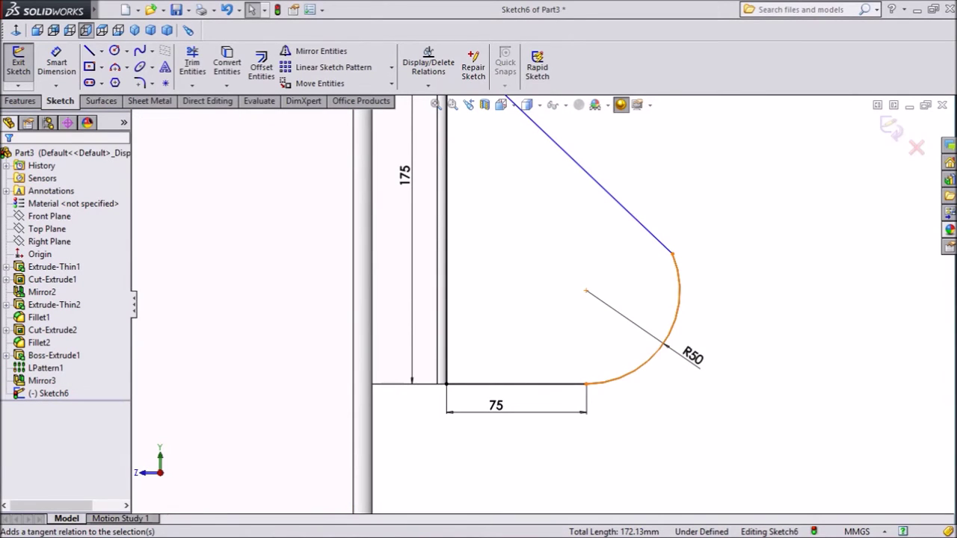
# Add a tangent relation between the R50 arc and the profile's sloped line.
pyautogui.click(678, 274)
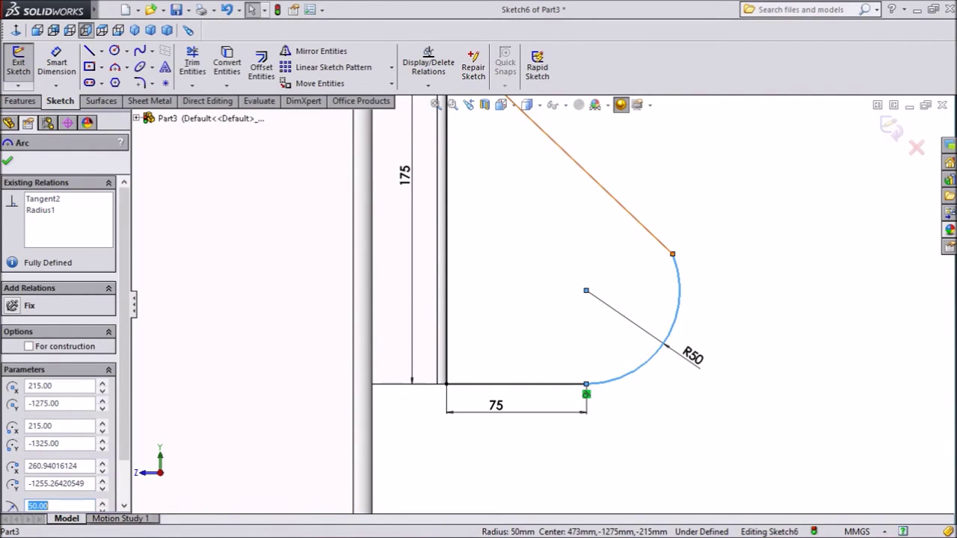
pyautogui.keyDown('ctrl'); pyautogui.click(635, 217); pyautogui.keyUp('ctrl')
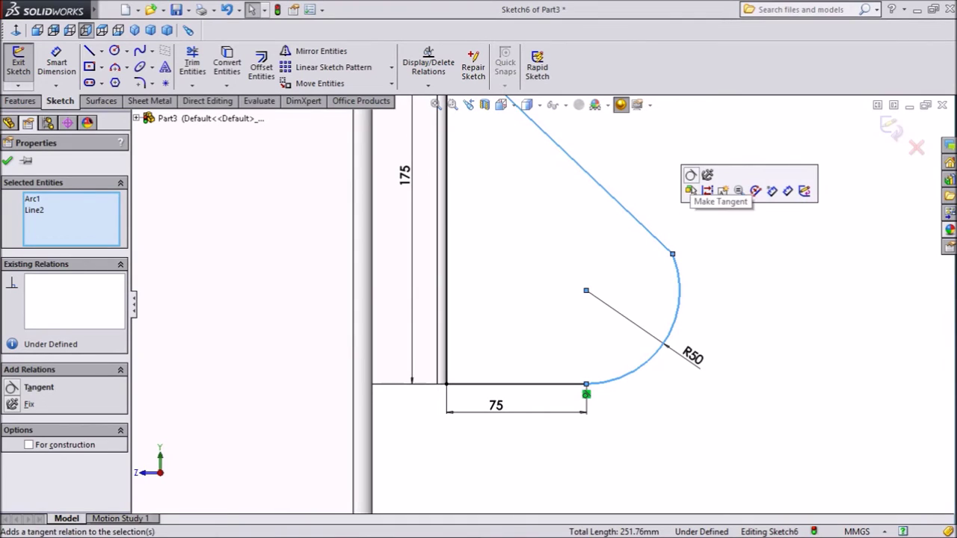
pyautogui.click(690, 174)
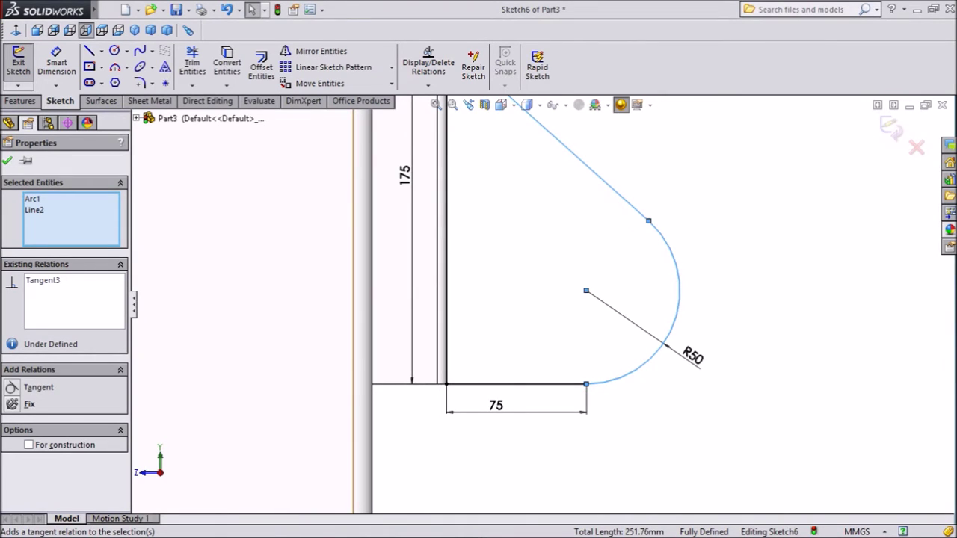
pyautogui.press('Escape')
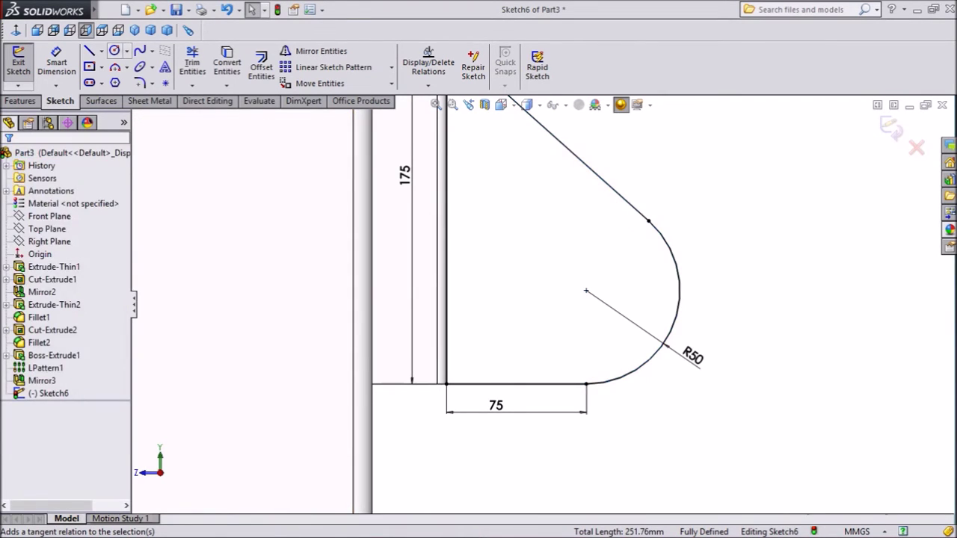
# Draw a circle of about 29.5 mm radius centred on the arc's centre point.
pyautogui.click(115, 50)
pyautogui.click(586, 290)
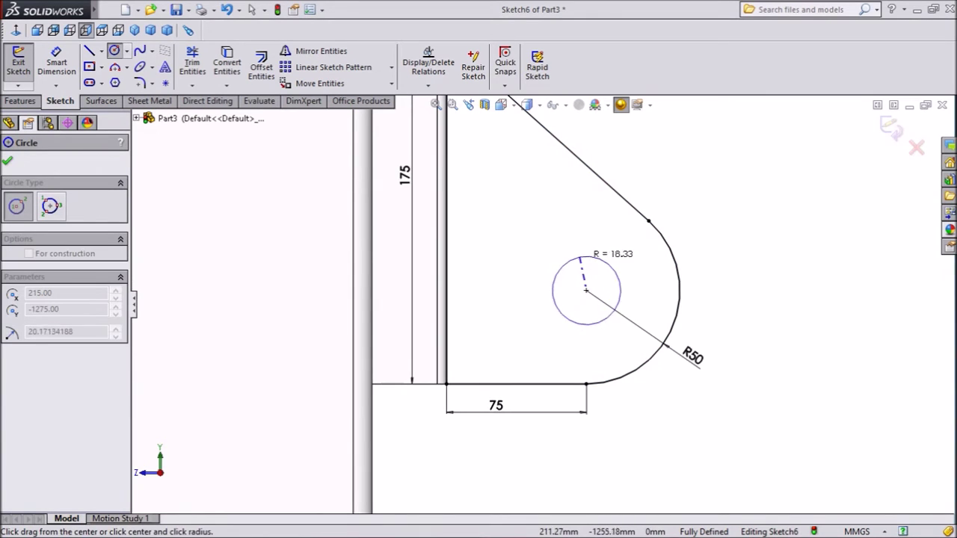
pyautogui.click(580, 236)
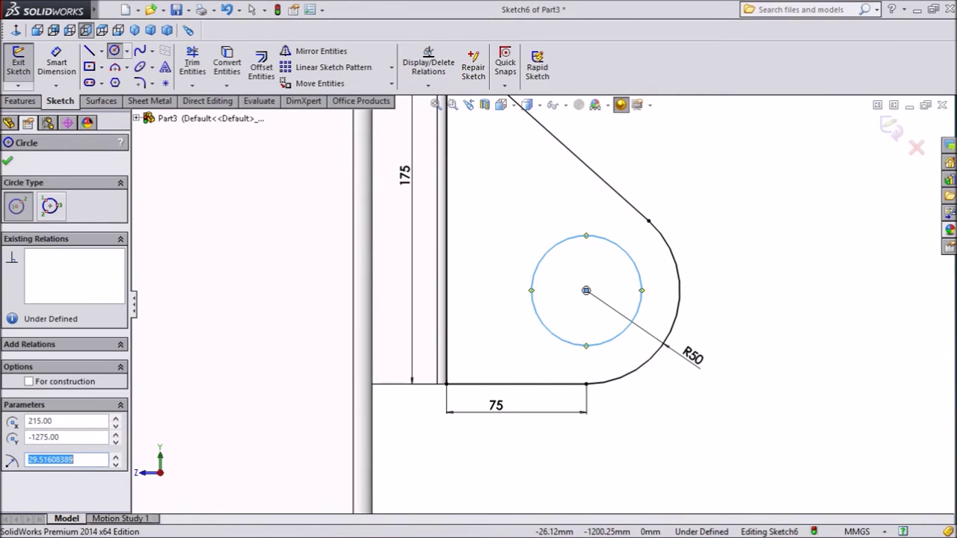
# Dimension the circle and set its diameter to 30 mm.
pyautogui.click(57, 63)
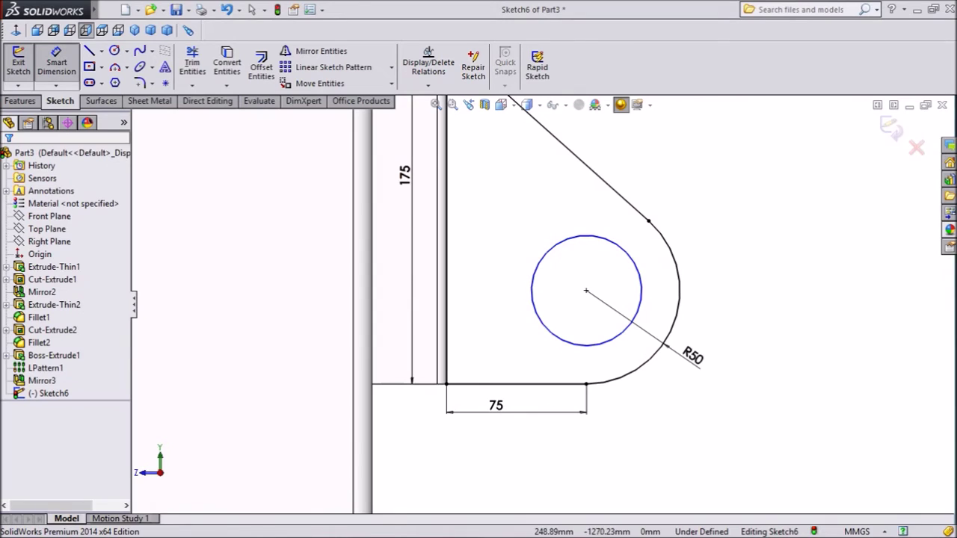
pyautogui.click(640, 273)
pyautogui.click(731, 288)
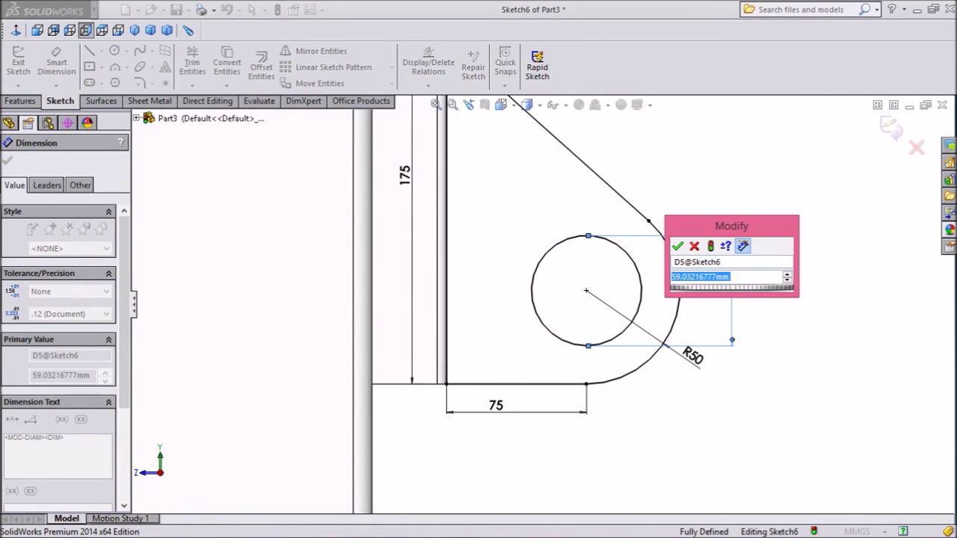
pyautogui.write('30')
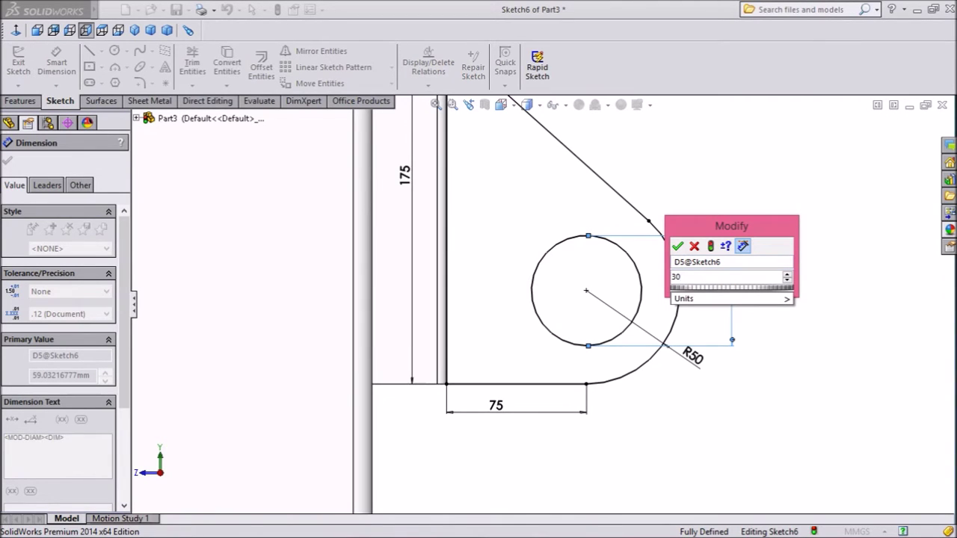
pyautogui.press('Return')
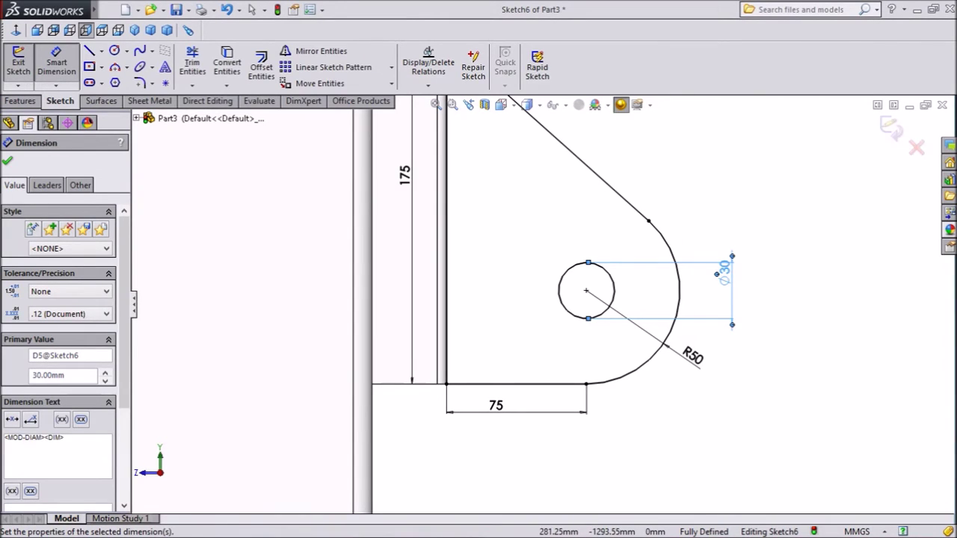
pyautogui.press('z')
pyautogui.press('z')
pyautogui.press('z')
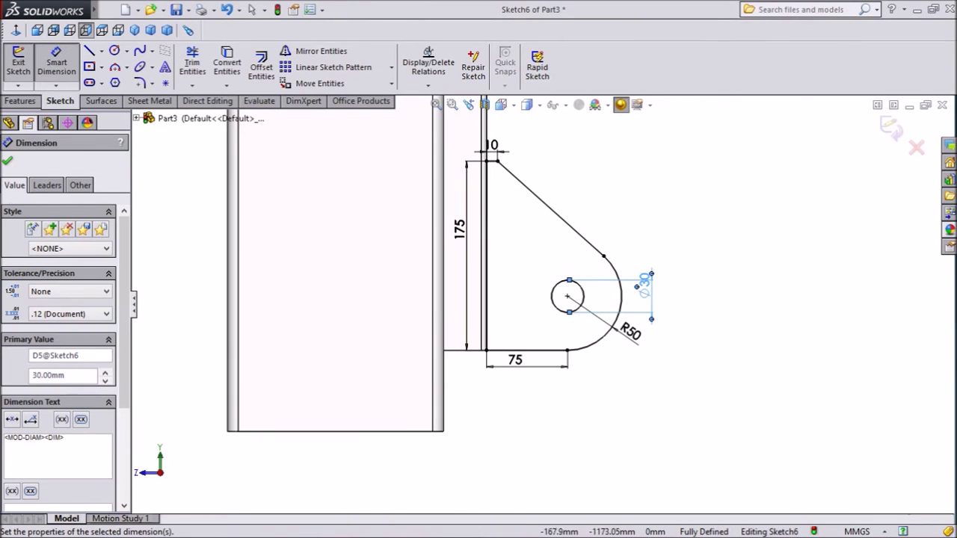
pyautogui.press('Escape')
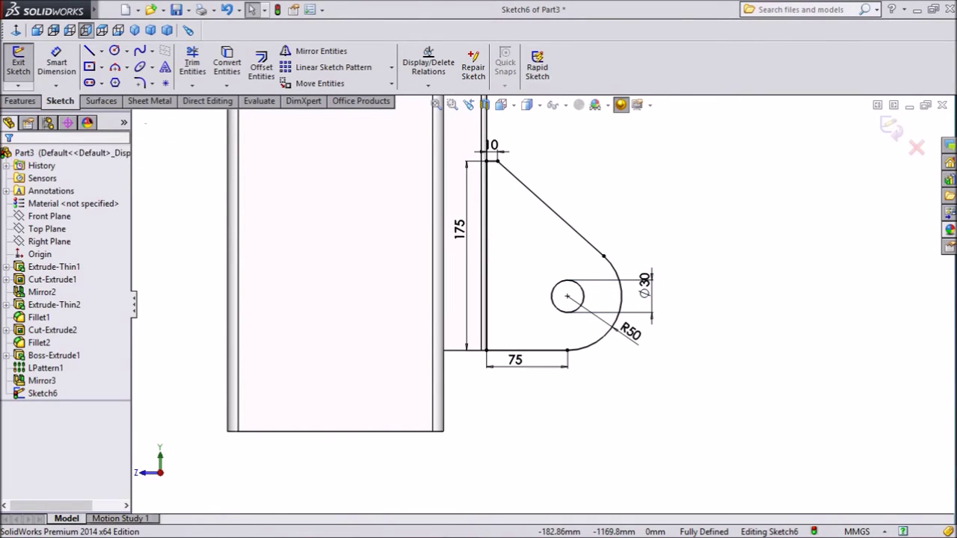
# Extrude the bracket profile 10 mm blind, starting from a 5 mm offset, with both the offset and extrusion directions reversed.
pyautogui.click(22, 101)
pyautogui.click(25, 66)
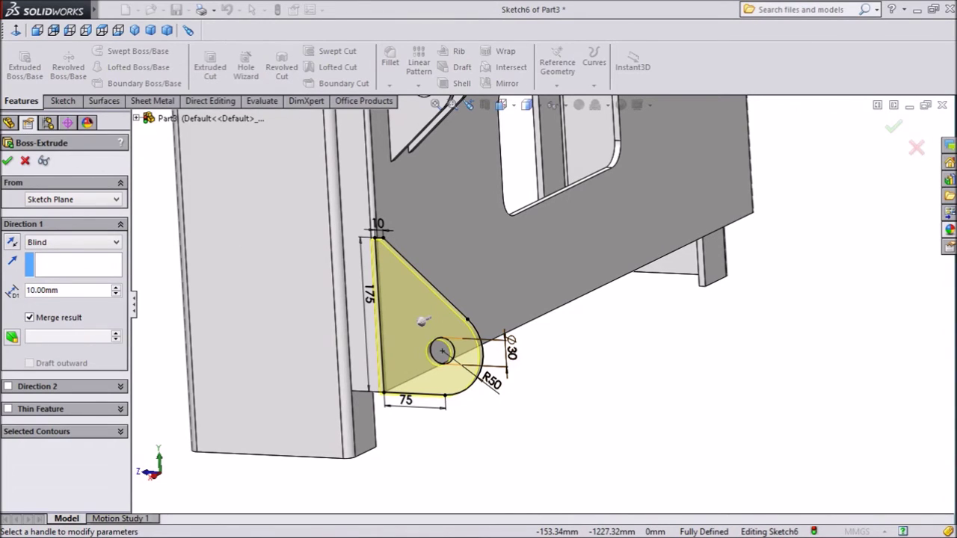
pyautogui.click(72, 199)
pyautogui.click(45, 240)
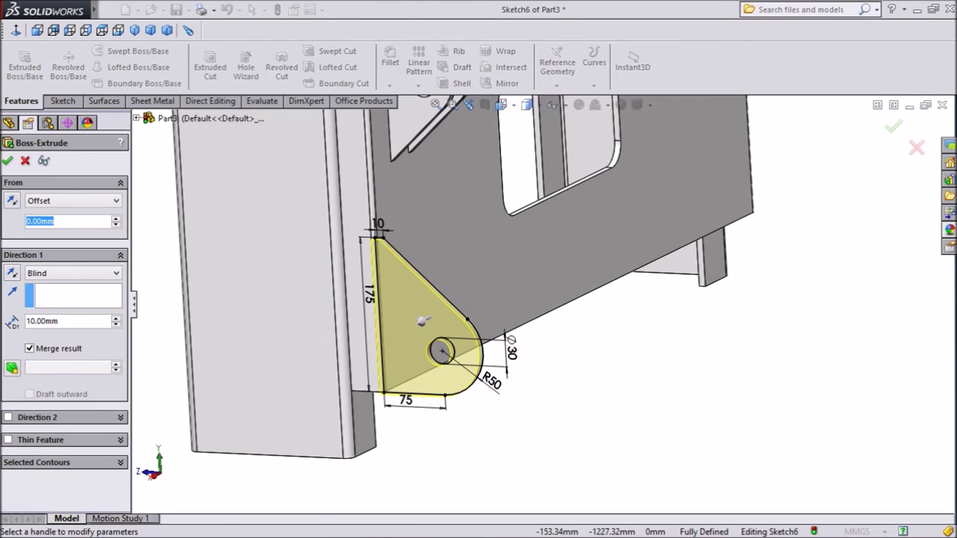
pyautogui.write('5')
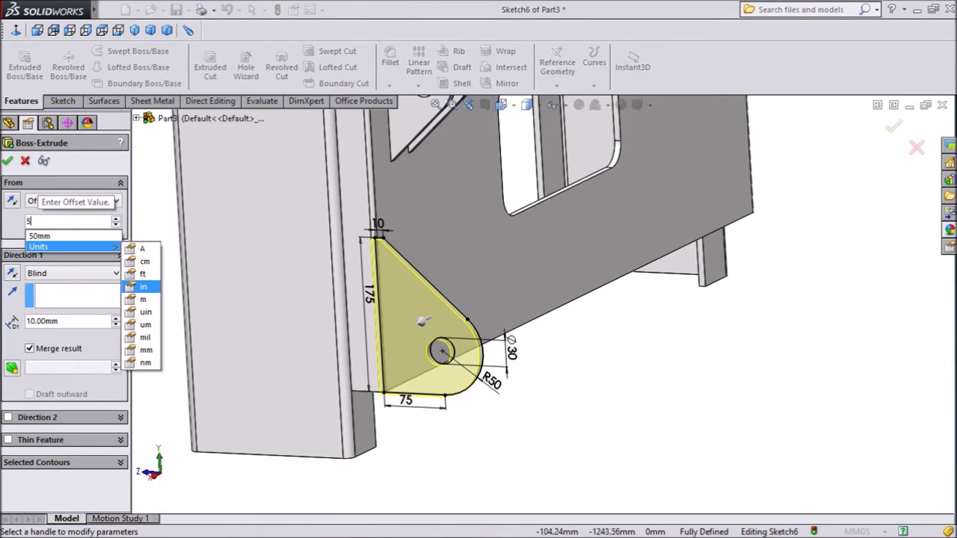
pyautogui.press('Return')
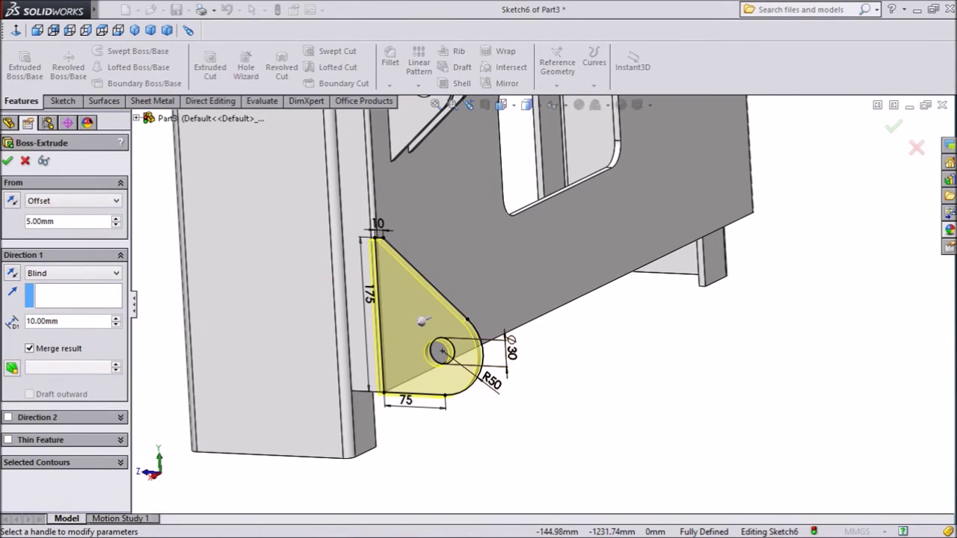
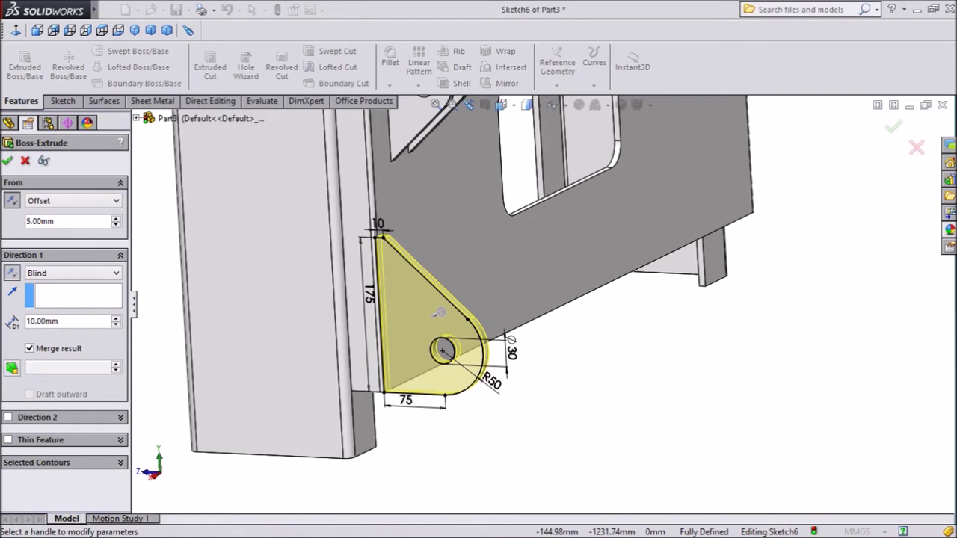
pyautogui.click(7, 160)
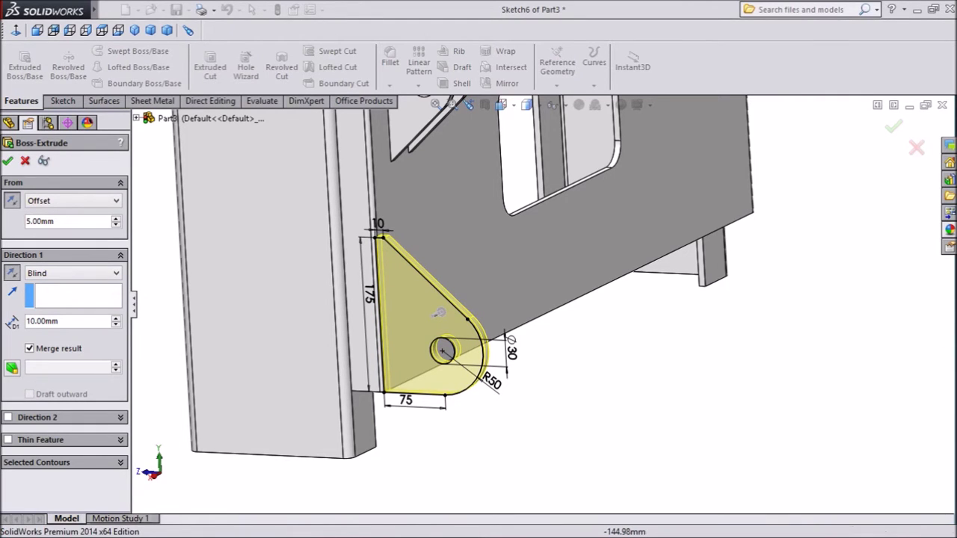
pyautogui.scroll(1, 552, 213)
pyautogui.keyDown('ctrl'); pyautogui.moveTo(550, 206); pyautogui.dragTo(522, 255, button='middle'); pyautogui.keyUp('ctrl')
pyautogui.scroll(-1, 522, 255)
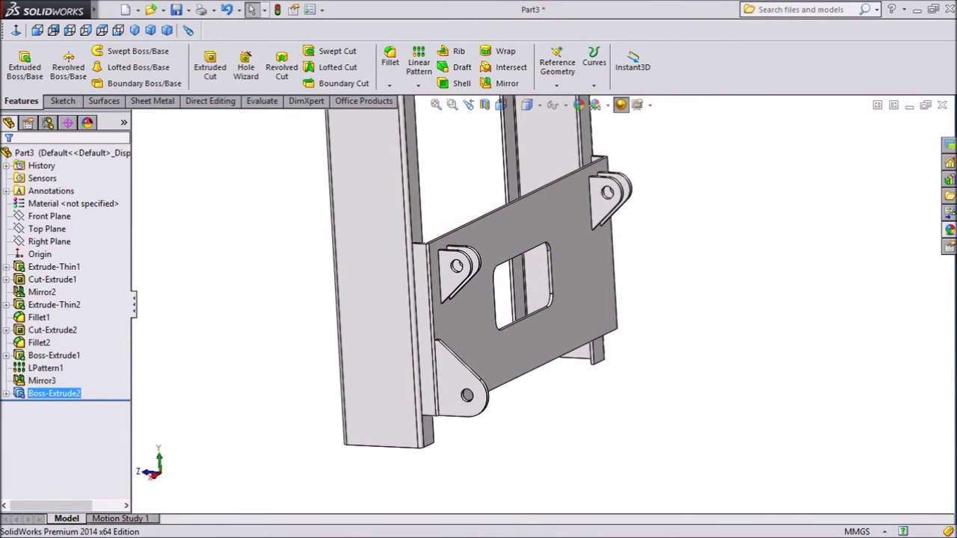
# Mirror the extruded lower bracket about the Right Plane to the plate's other side.
pyautogui.click(49, 242)
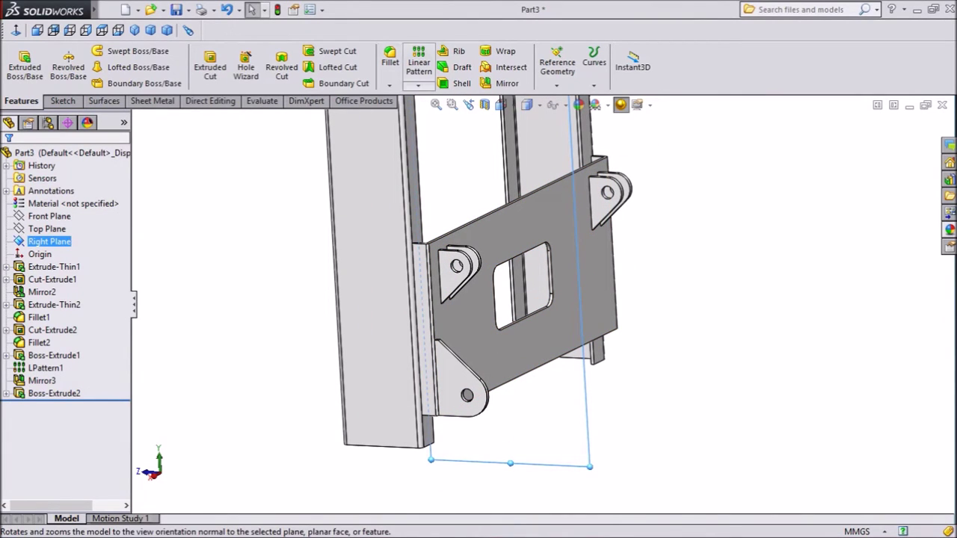
pyautogui.click(501, 83)
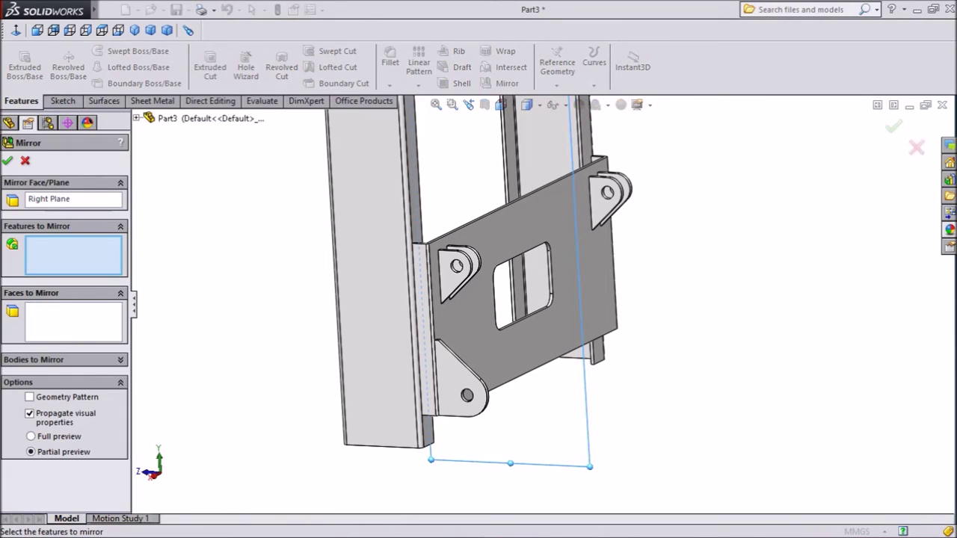
pyautogui.click(455, 374)
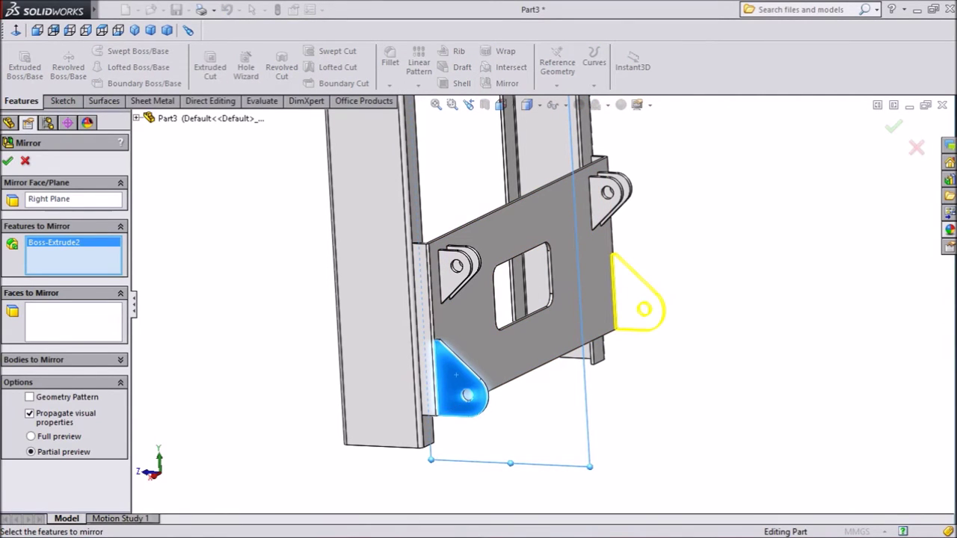
pyautogui.click(7, 161)
pyautogui.scroll(3, 541, 303)
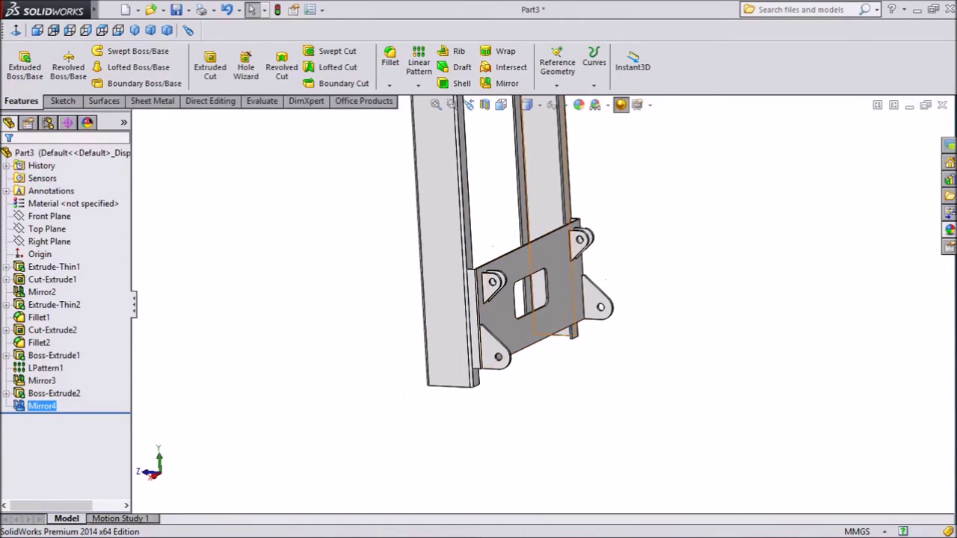
# Start a sketch on the end face of the C-channel and view it from the top.
pyautogui.scroll(-2, 553, 213)
pyautogui.moveTo(610, 255); pyautogui.dragTo(456, 288, button='middle')
pyautogui.scroll(2, 444, 323)
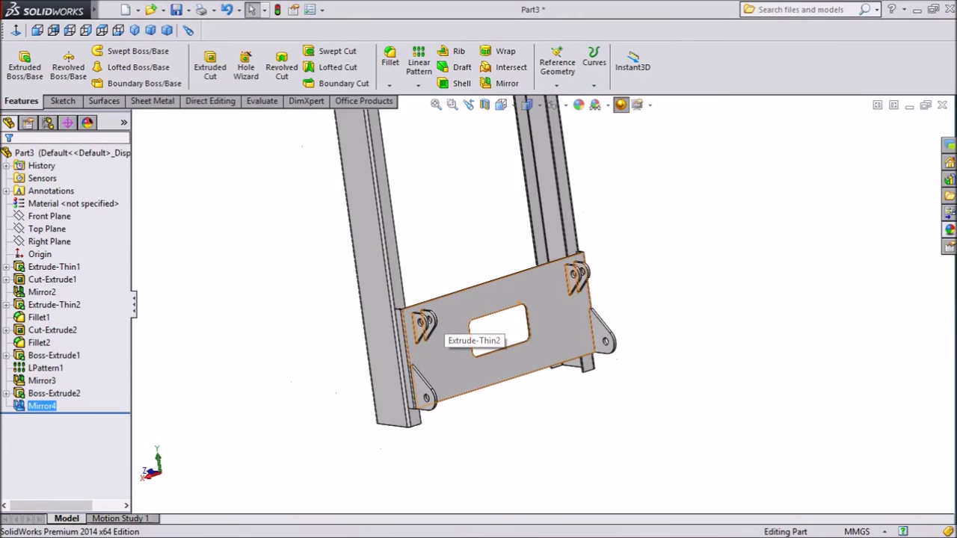
pyautogui.scroll(2, 566, 290)
pyautogui.scroll(-3, 573, 296)
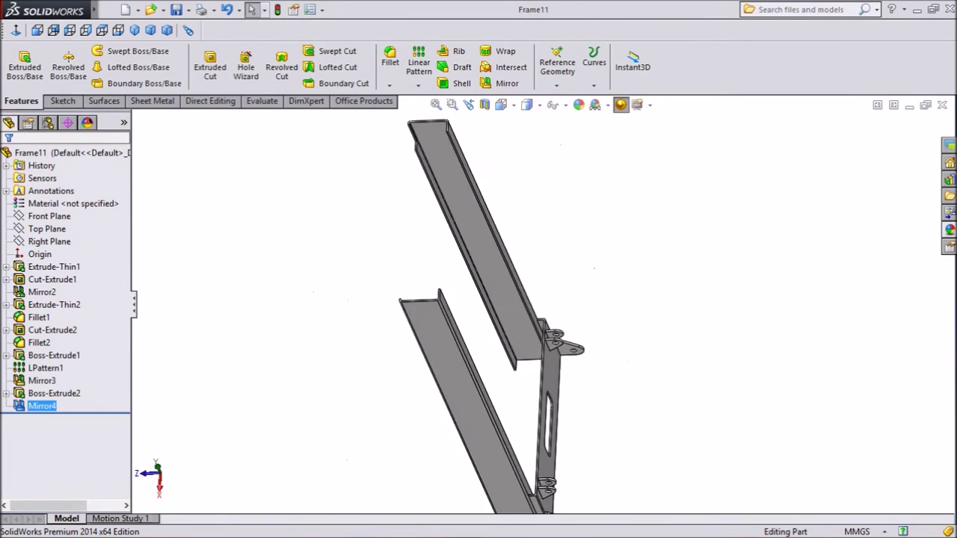
pyautogui.moveTo(524, 299); pyautogui.dragTo(530, 344, button='middle')
pyautogui.scroll(-3, 531, 344)
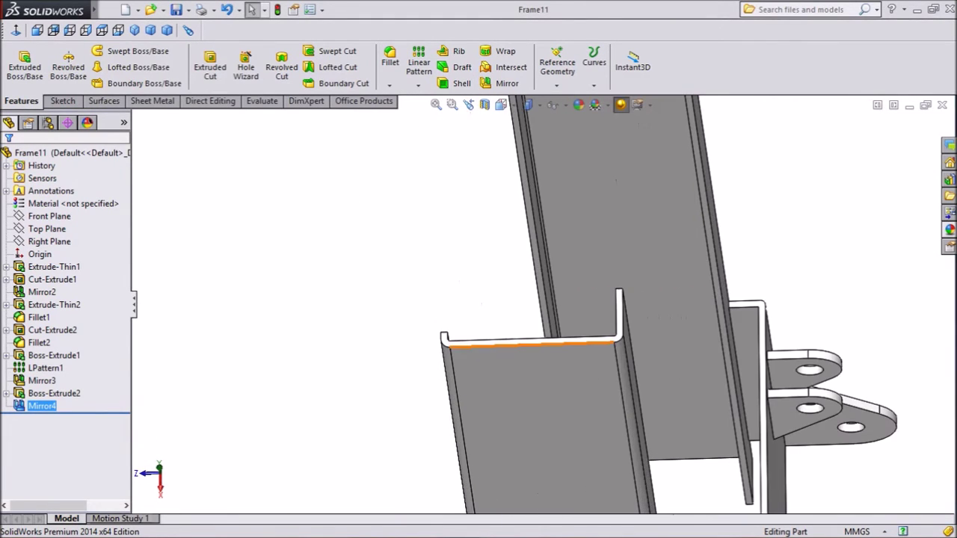
pyautogui.scroll(-3, 494, 359)
pyautogui.click(524, 333)
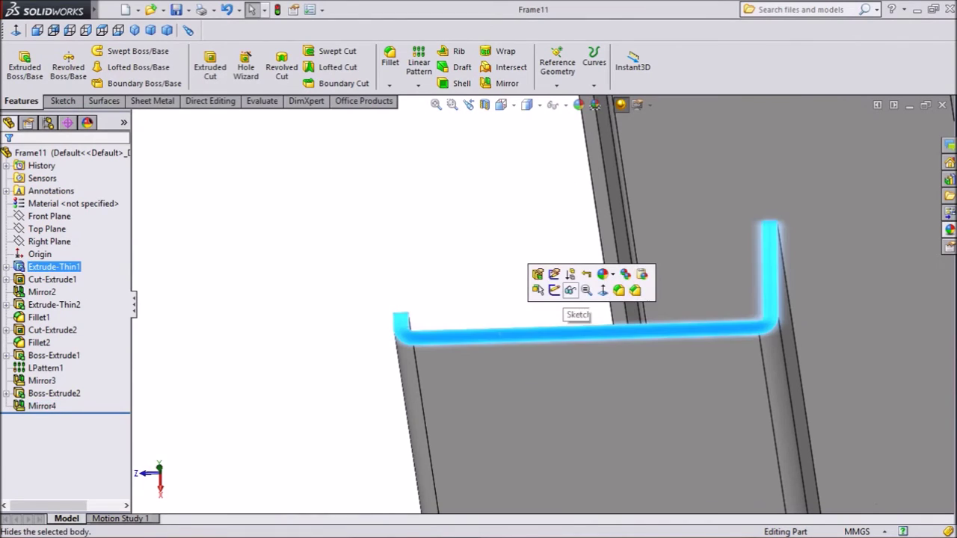
pyautogui.click(570, 295)
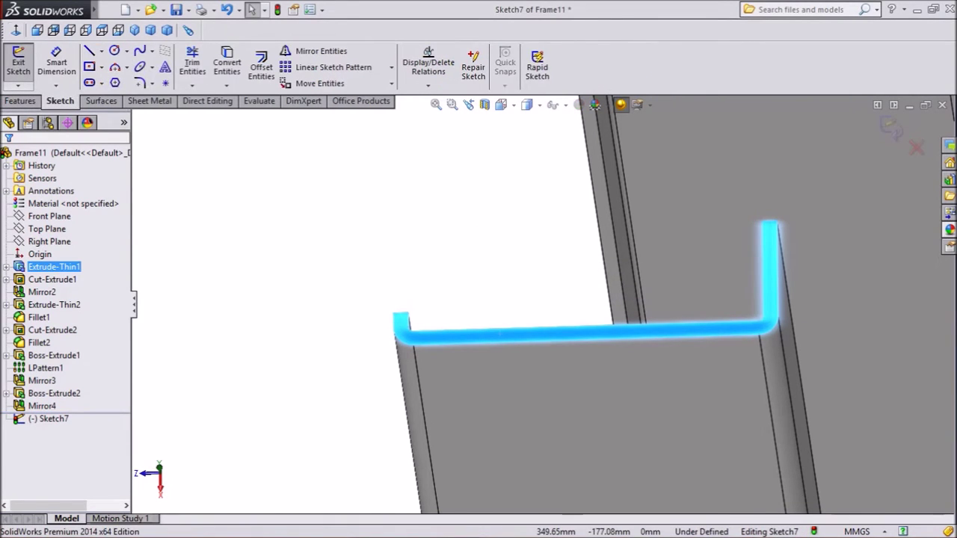
pyautogui.click(101, 30)
pyautogui.scroll(-1, 652, 305)
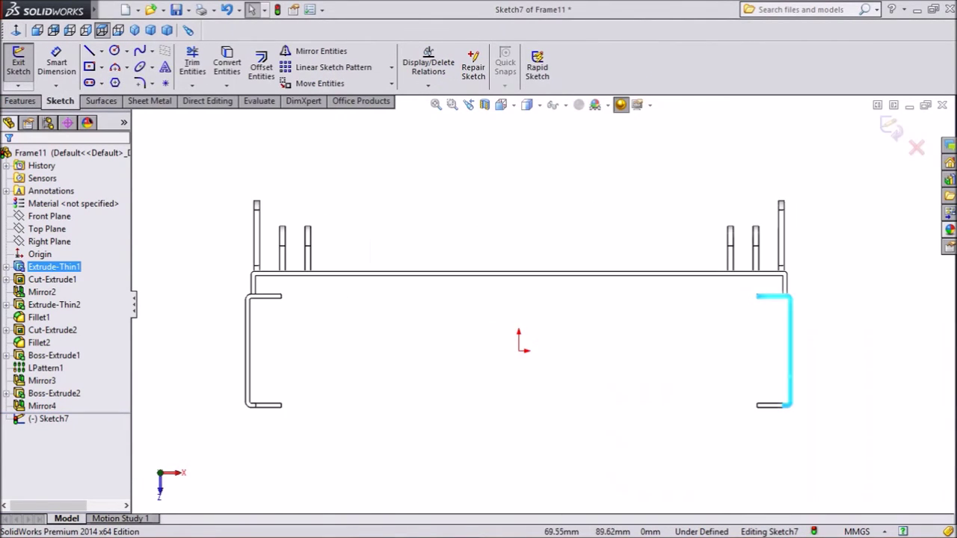
pyautogui.scroll(-1, 562, 299)
pyautogui.scroll(1, 546, 314)
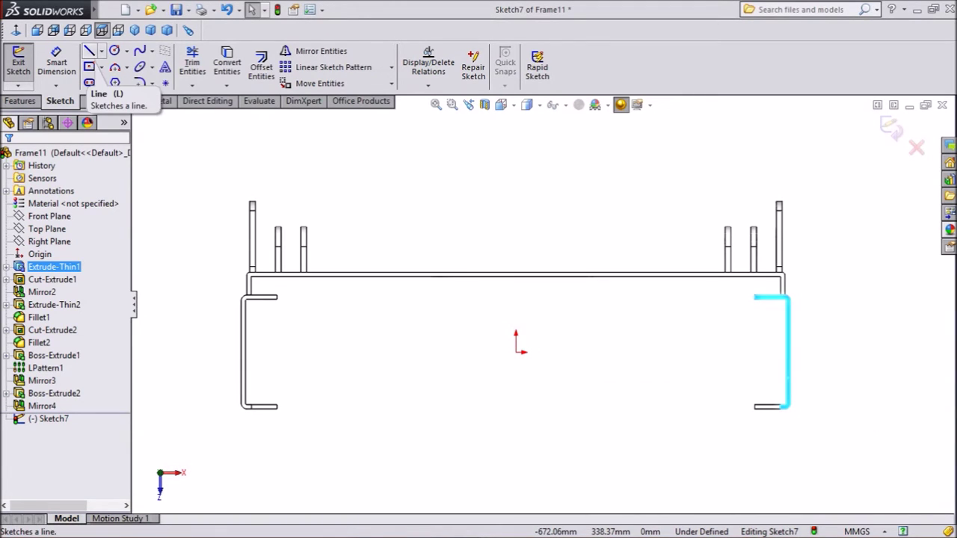
pyautogui.click(88, 51)
pyautogui.scroll(-1, 153, 446)
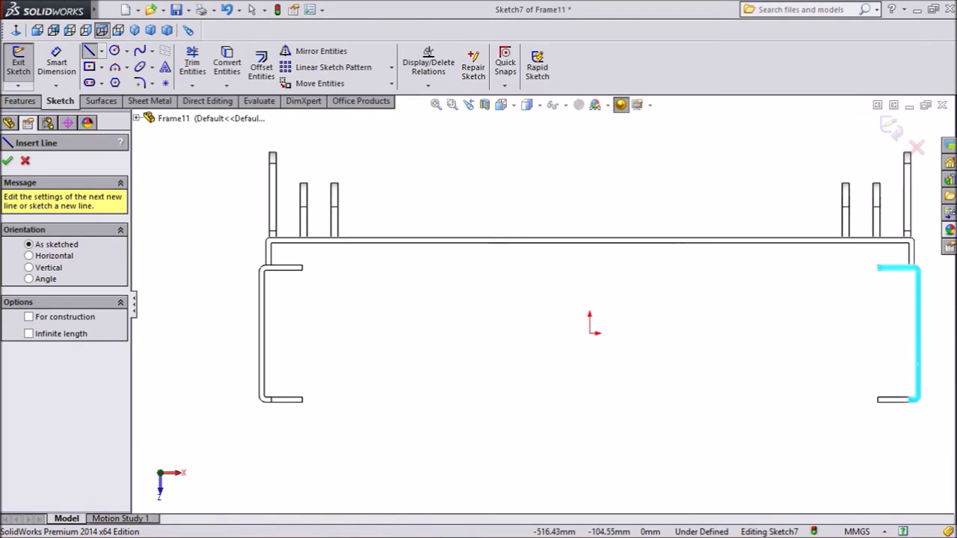
pyautogui.scroll(-3, 187, 398)
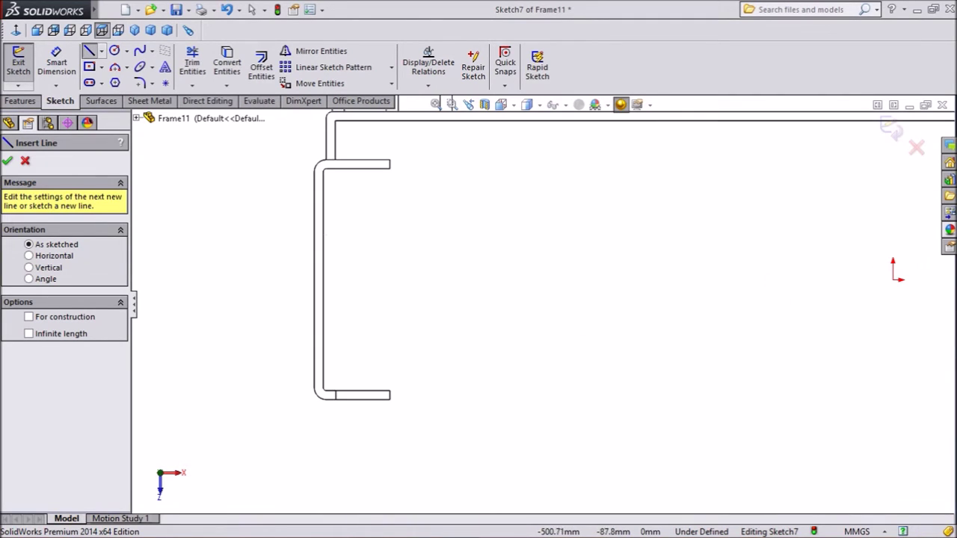
pyautogui.click(314, 372)
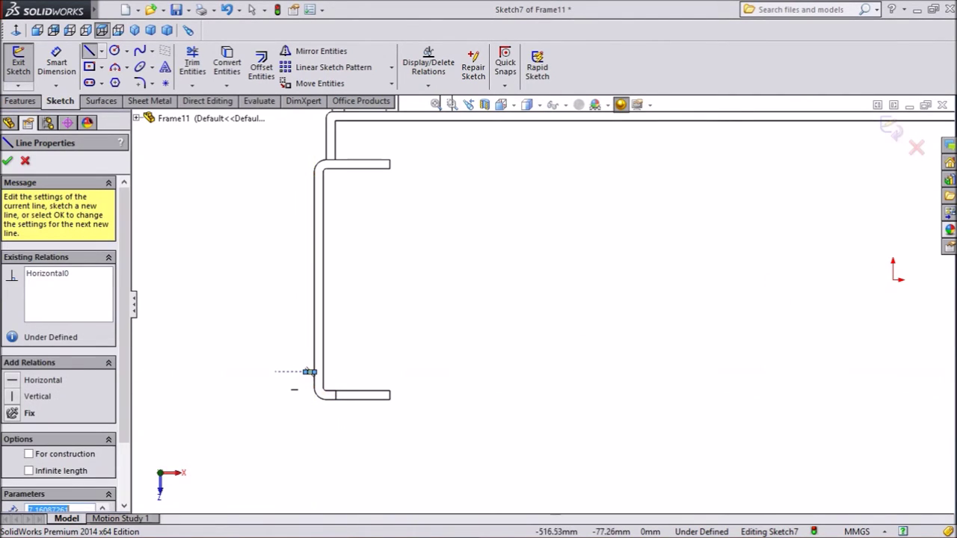
pyautogui.scroll(-4, 309, 371)
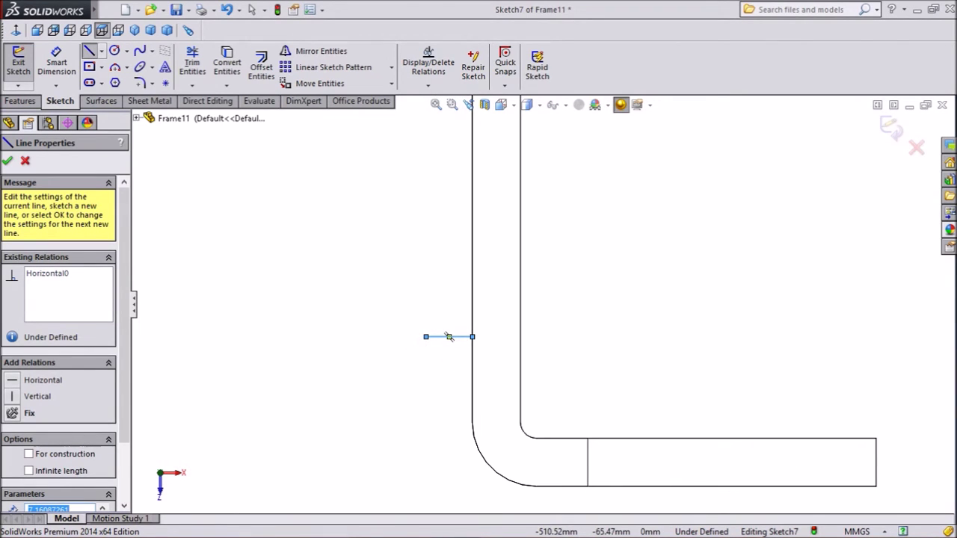
pyautogui.press('Escape')
pyautogui.press('Escape')
pyautogui.click(448, 337)
pyautogui.press('Delete')
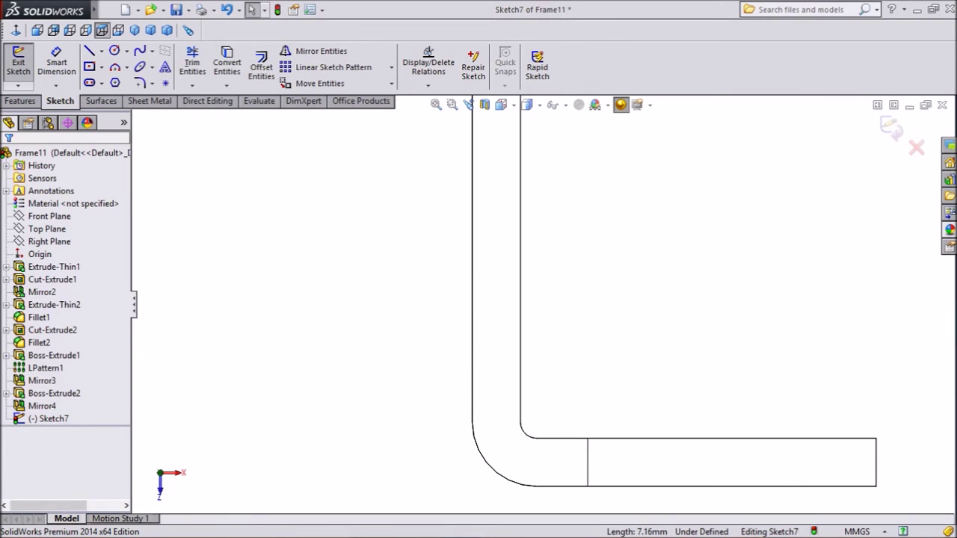
# Sketch the outer profile from the left channel's outer face: short horizontal line, slanted line about 209 mm, vertical line, and horizontal line ending above the origin.
pyautogui.press('l')
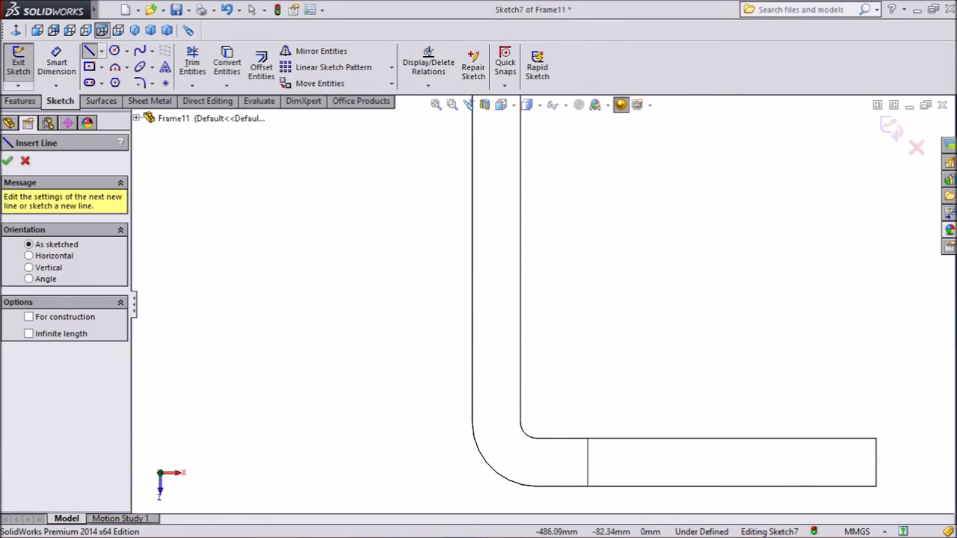
pyautogui.click(472, 387)
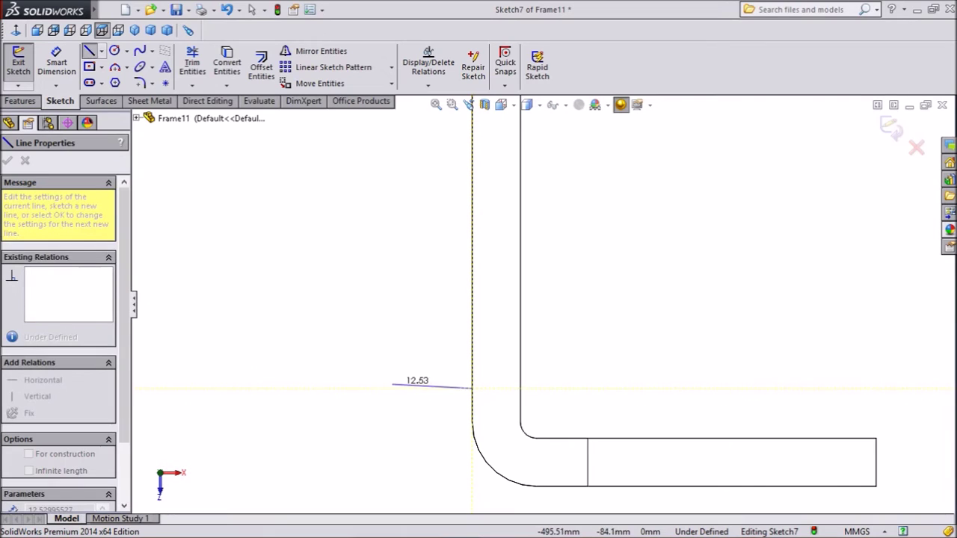
pyautogui.scroll(8, 389, 387)
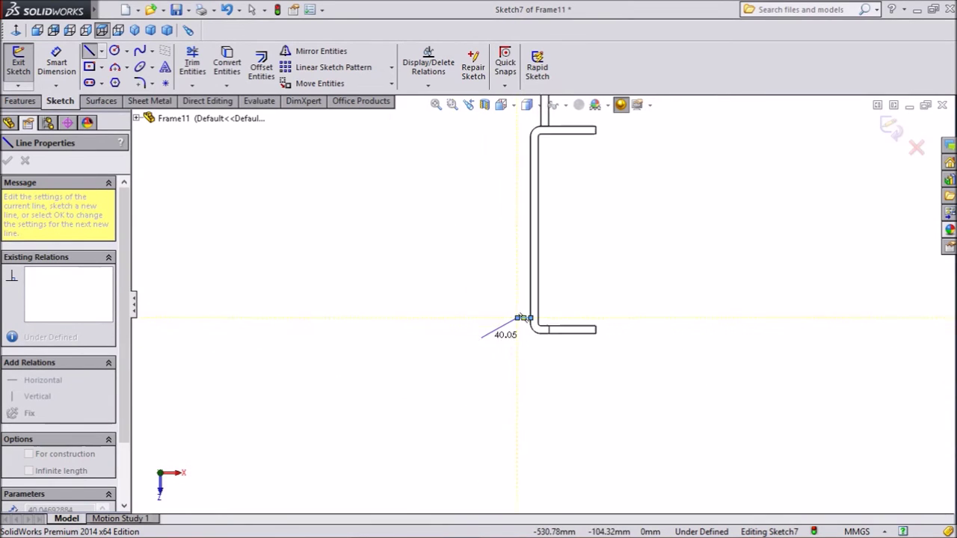
pyautogui.scroll(-4, 501, 224)
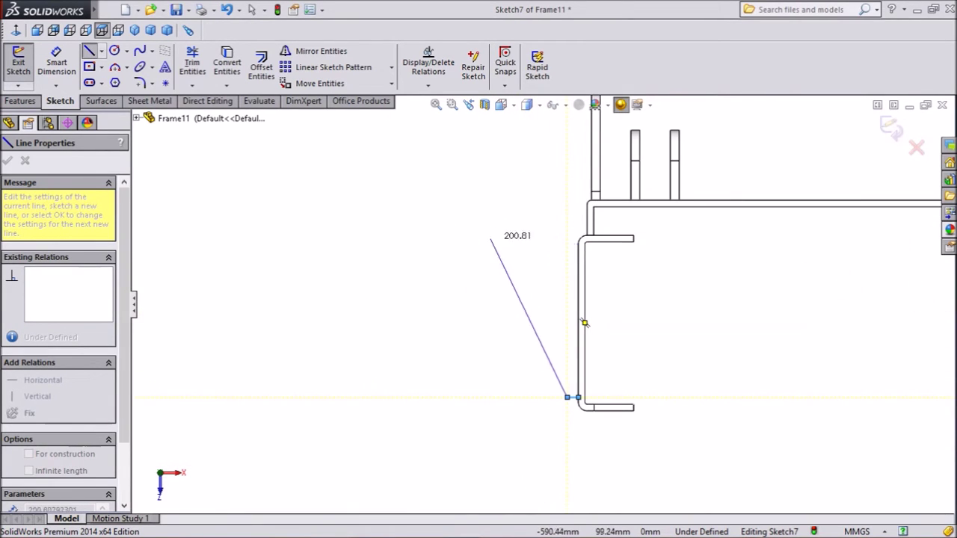
pyautogui.scroll(5, 508, 262)
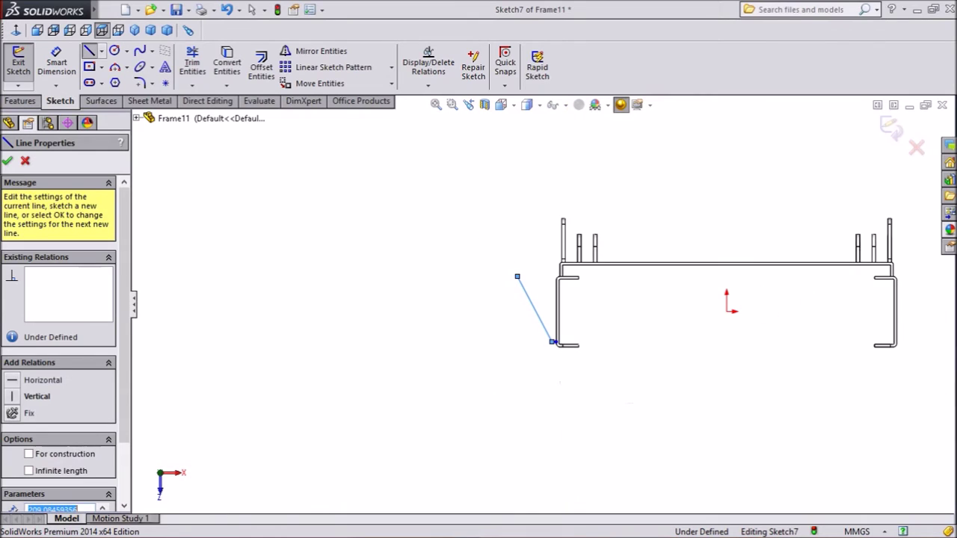
pyautogui.click(517, 276)
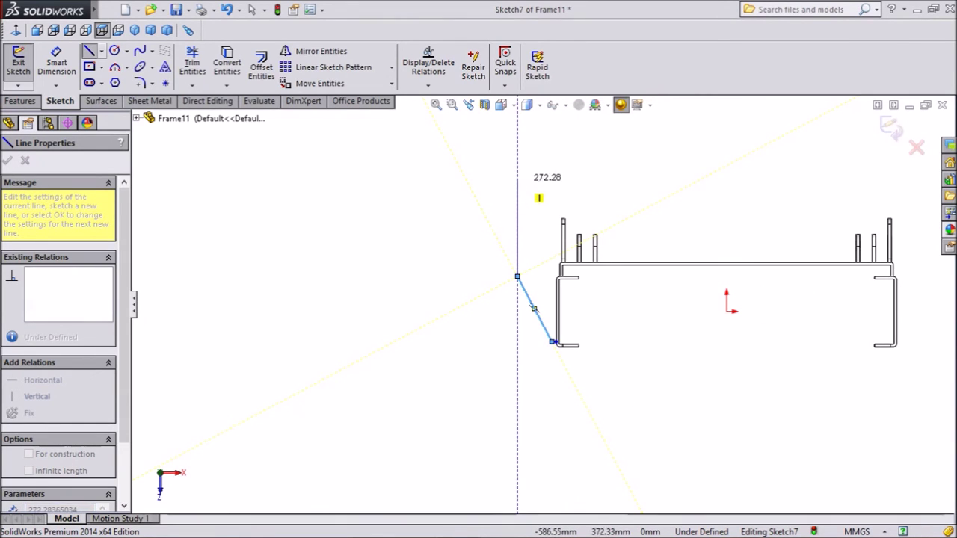
pyautogui.click(517, 174)
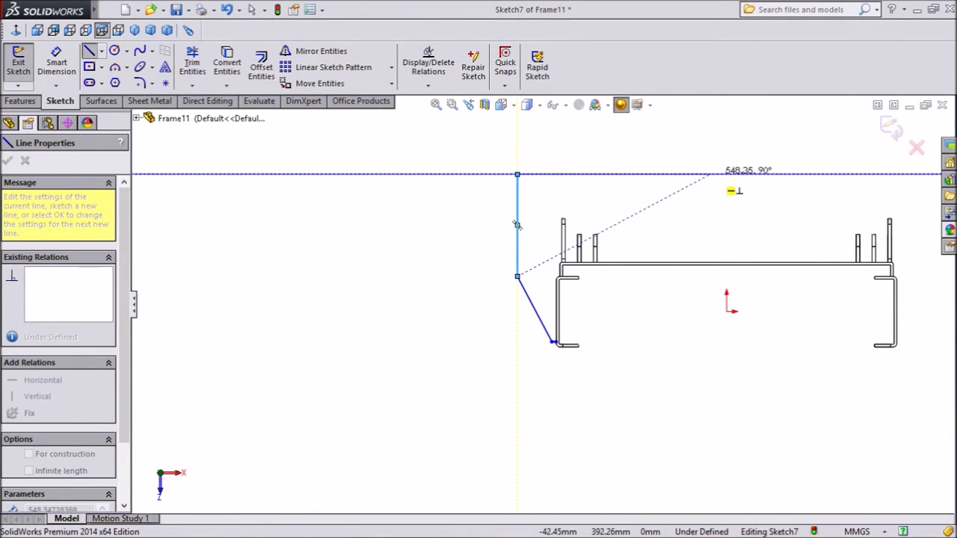
pyautogui.click(727, 175)
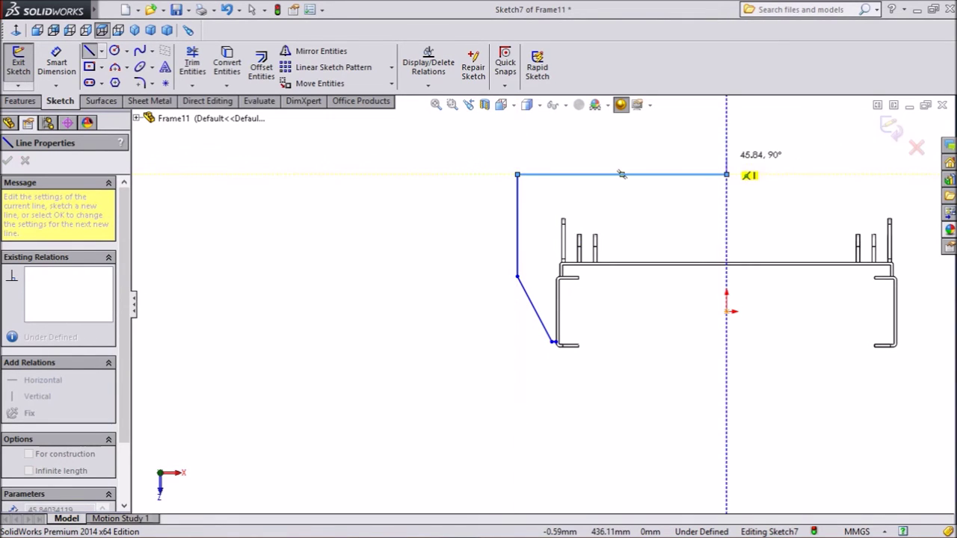
pyautogui.rightClick(727, 174)
pyautogui.click(747, 124)
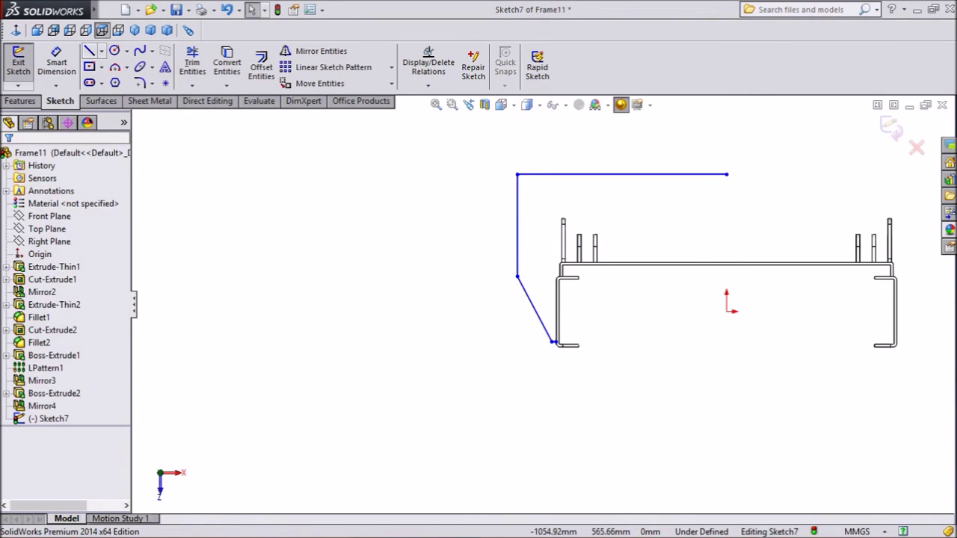
# Draw a vertical centreline from the origin to just past the outer profile's long horizontal line.
pyautogui.click(101, 51)
pyautogui.click(132, 81)
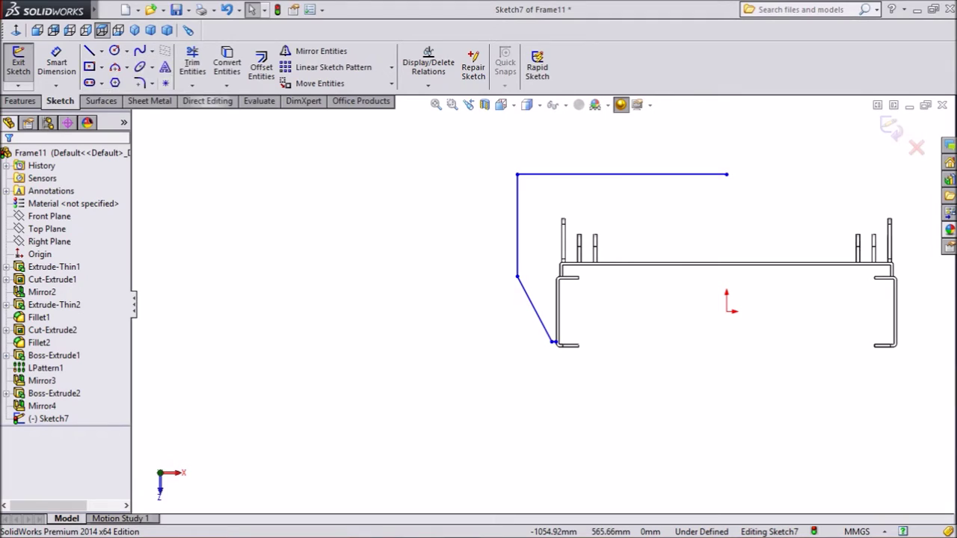
pyautogui.click(102, 52)
pyautogui.click(116, 81)
pyautogui.click(102, 51)
pyautogui.click(102, 52)
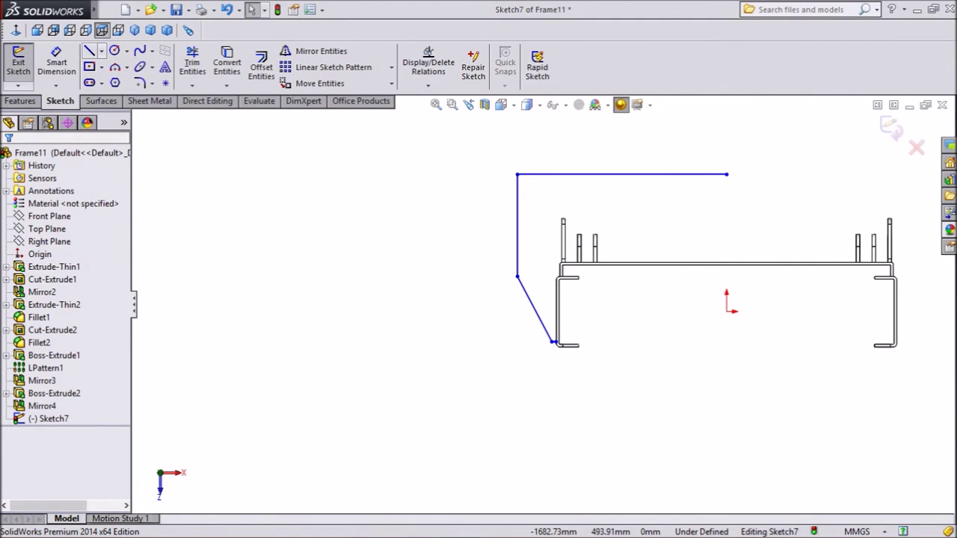
pyautogui.click(101, 50)
pyautogui.click(122, 80)
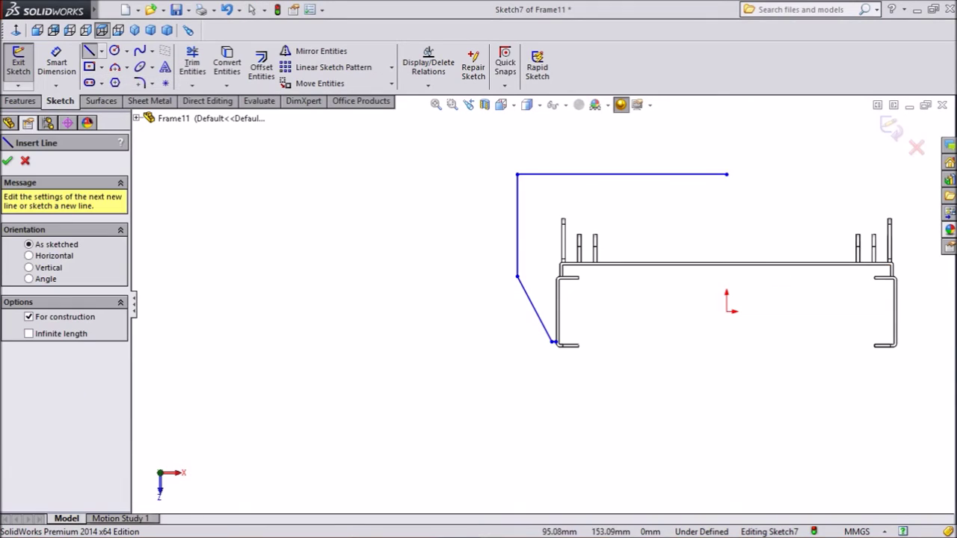
pyautogui.scroll(-3, 859, 207)
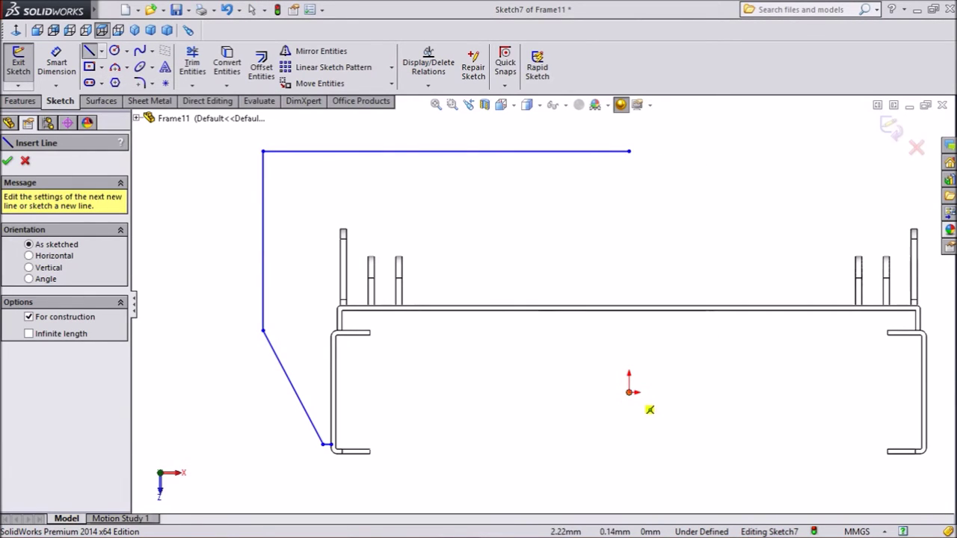
pyautogui.click(629, 391)
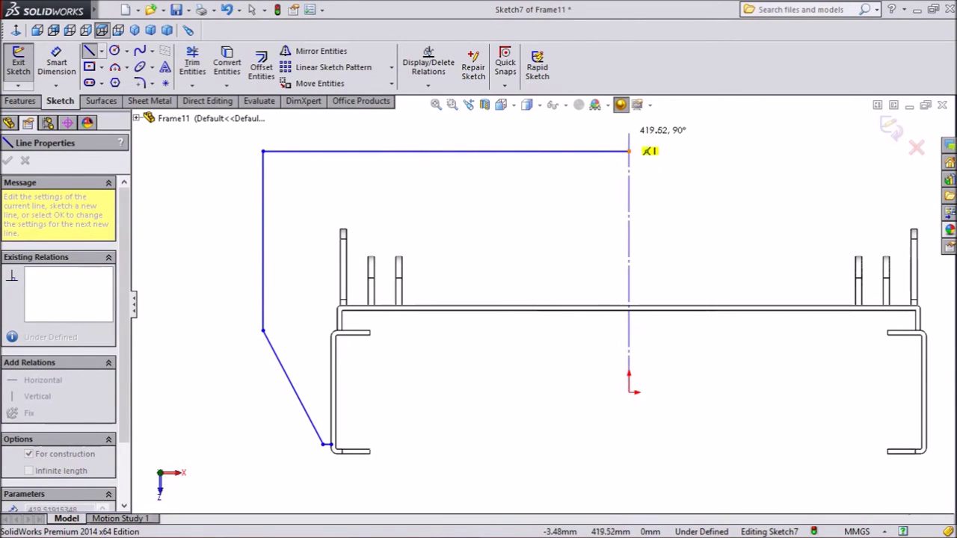
pyautogui.click(628, 123)
pyautogui.rightClick(628, 258)
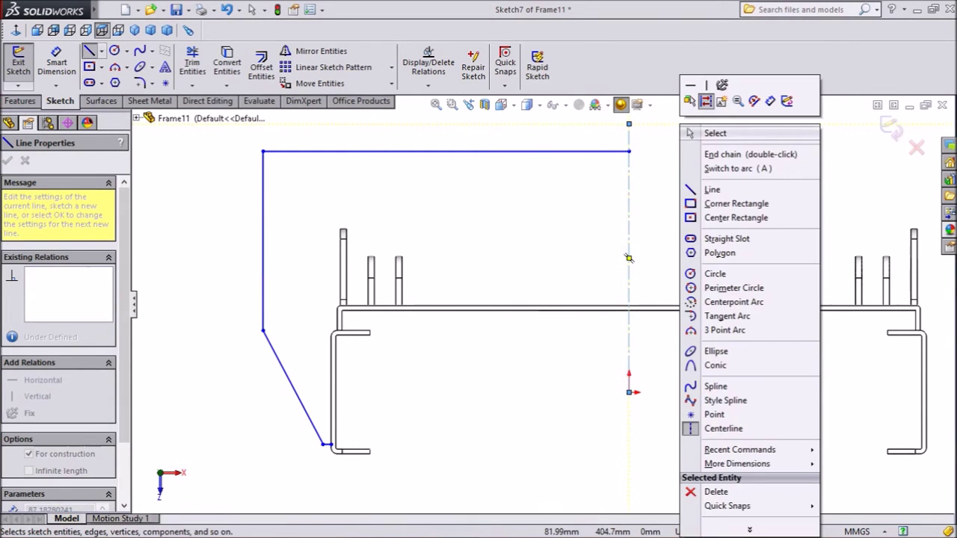
pyautogui.click(715, 133)
# Draw a horizontal line about 483 mm from the centreline to the channel's outer face, and a vertical line about 383 mm closing at the profile's start.
pyautogui.press('l')
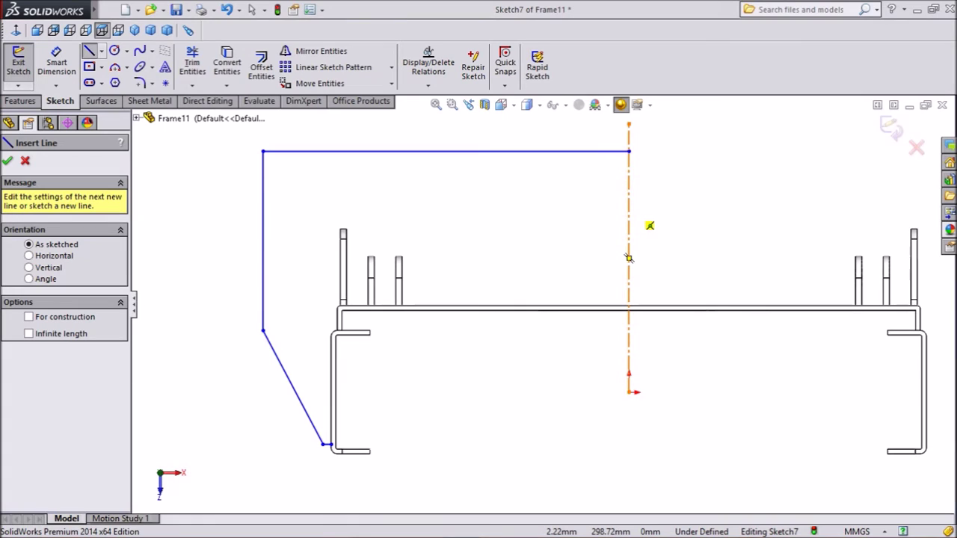
pyautogui.click(628, 208)
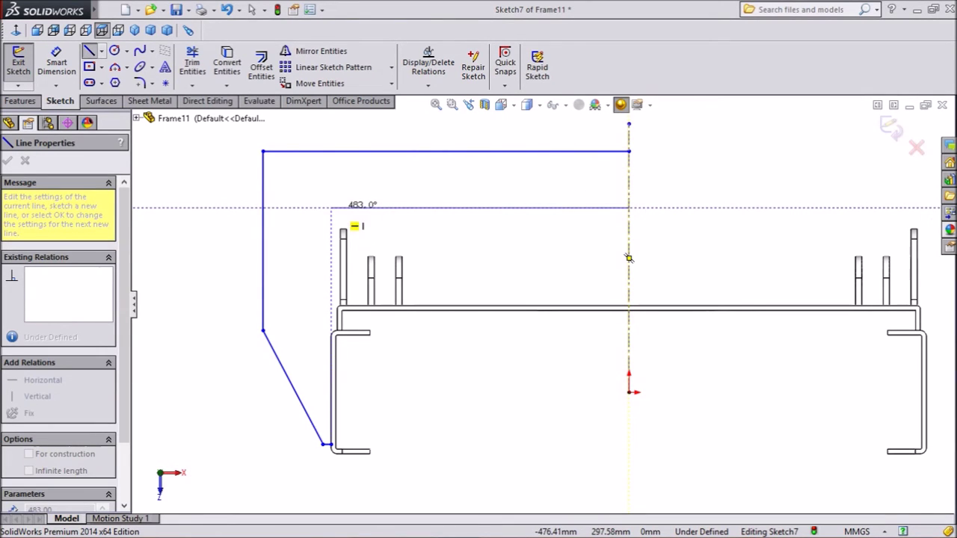
pyautogui.click(331, 208)
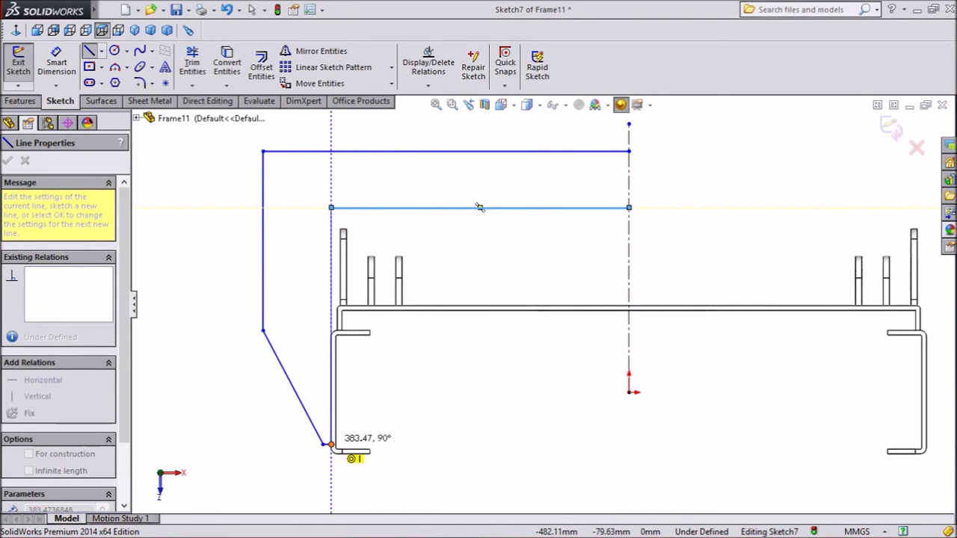
pyautogui.click(331, 445)
pyautogui.rightClick(416, 408)
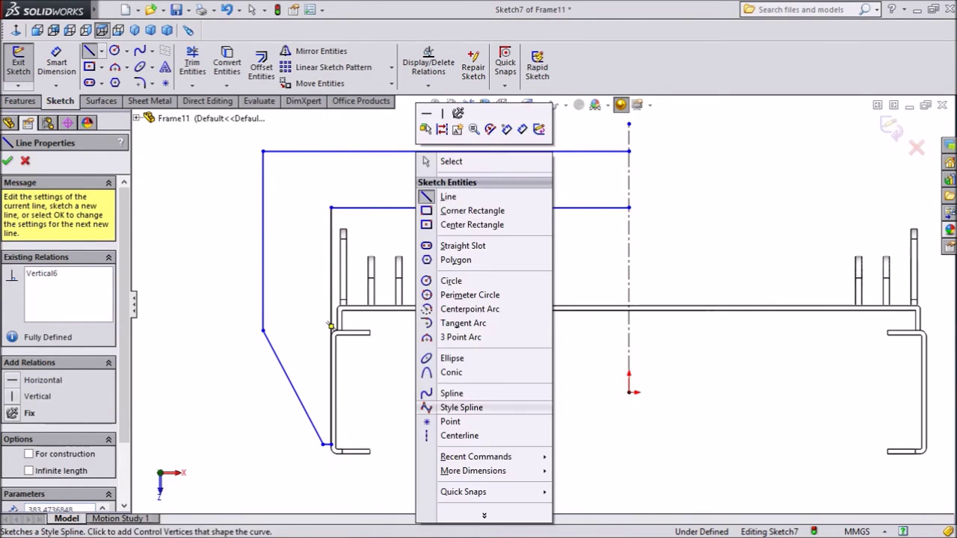
pyautogui.click(451, 161)
# Dimension the short horizontal line beside the channel and set its length to 25 mm.
pyautogui.scroll(-1, 222, 362)
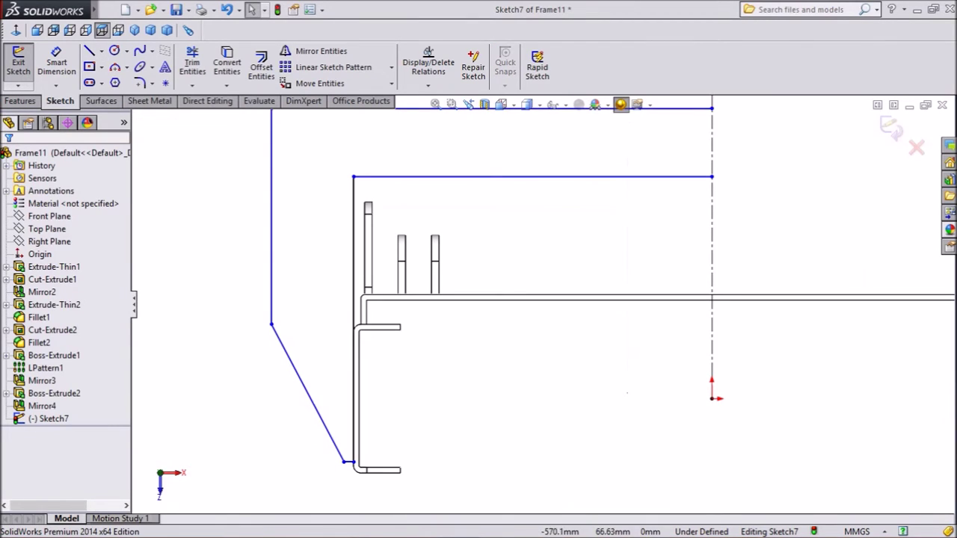
pyautogui.click(57, 61)
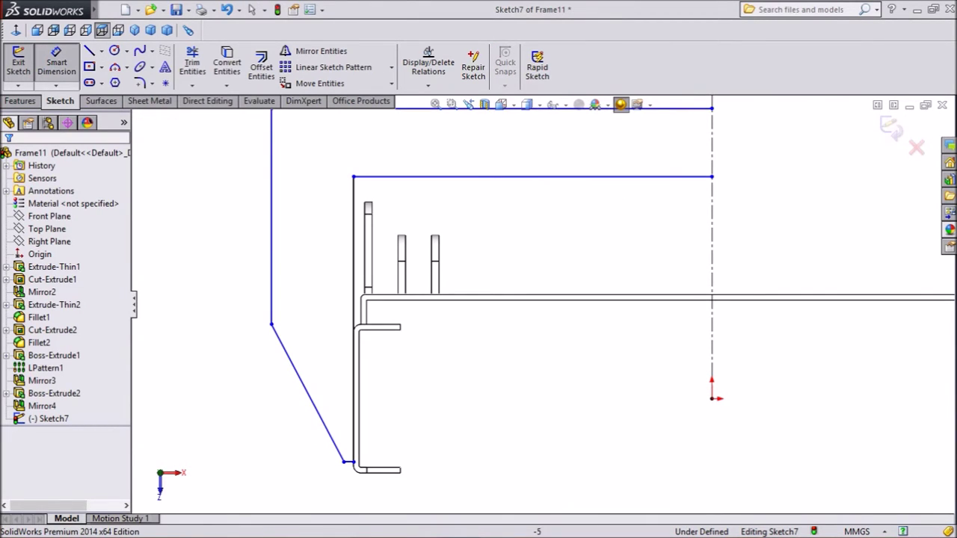
pyautogui.scroll(-6, 353, 486)
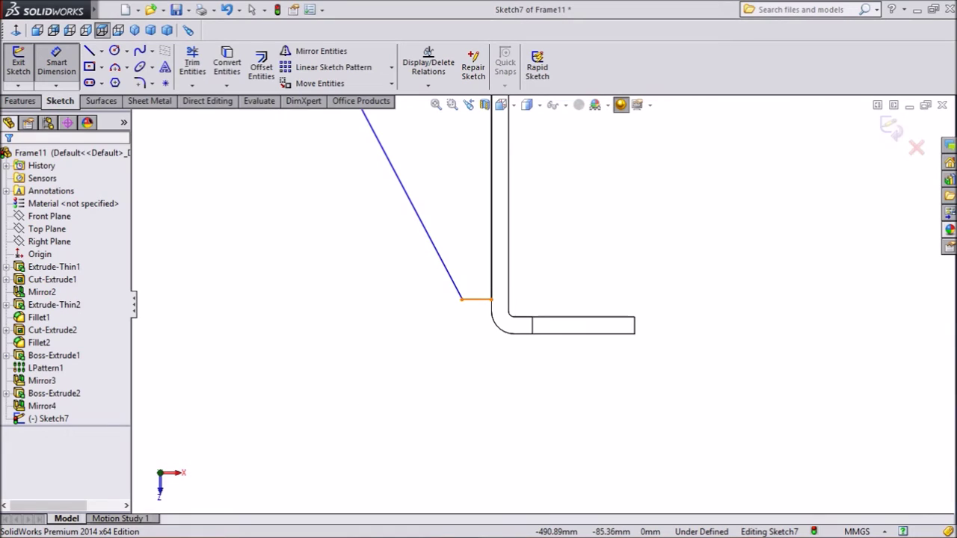
pyautogui.click(476, 300)
pyautogui.click(471, 377)
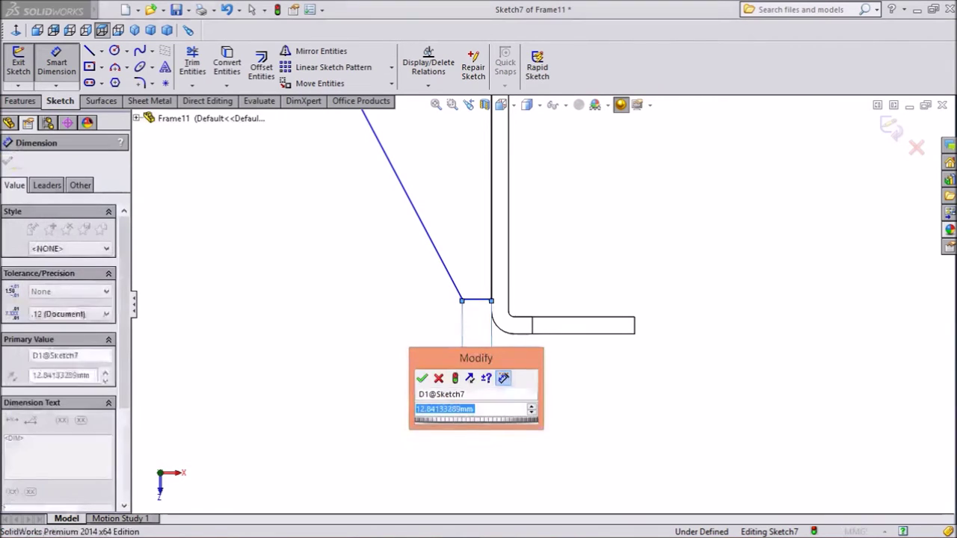
pyautogui.write('25')
pyautogui.press('Return')
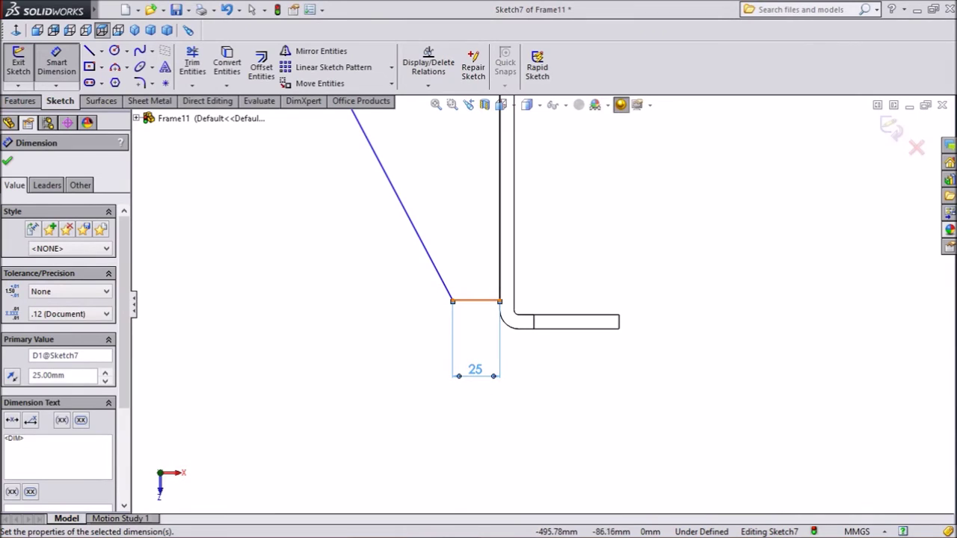
# Dimension the vertical distance between the short horizontal line and the outer edge of the channel's lower flange.
pyautogui.click(477, 300)
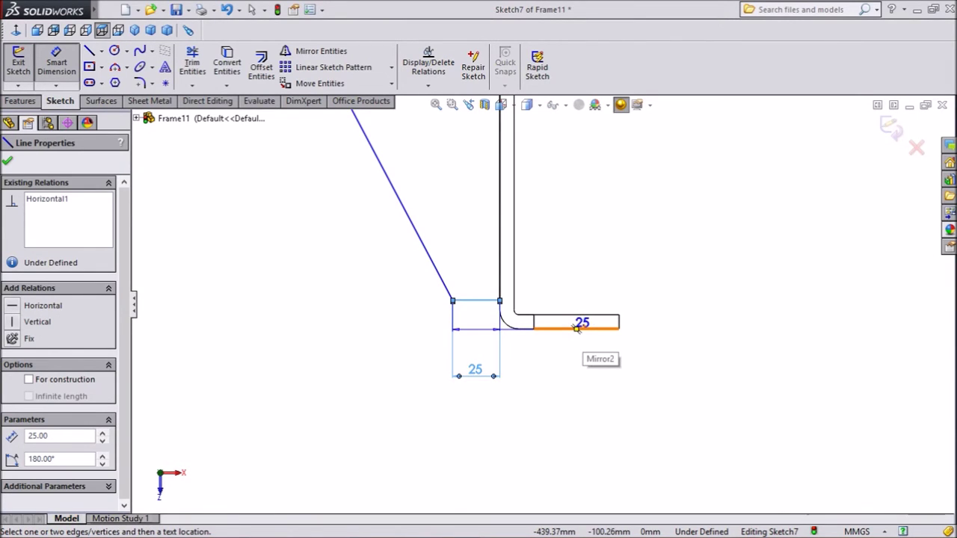
pyautogui.click(576, 327)
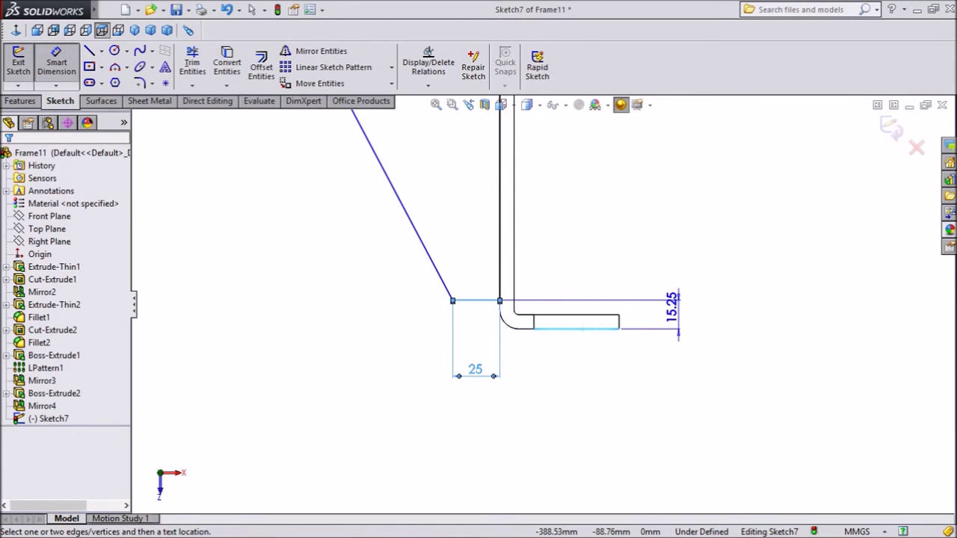
pyautogui.click(675, 308)
pyautogui.write('3')
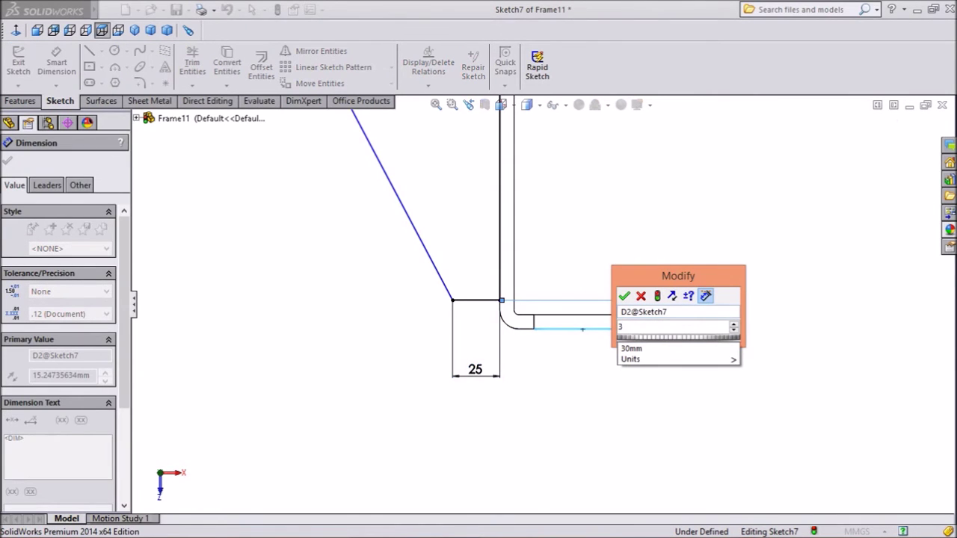
# Set the vertical distance from the profile's short bottom line to the underside of the channel's lower flange to 38 mm.
pyautogui.write('8')
pyautogui.press('Return')
pyautogui.scroll(-8, 534, 299)
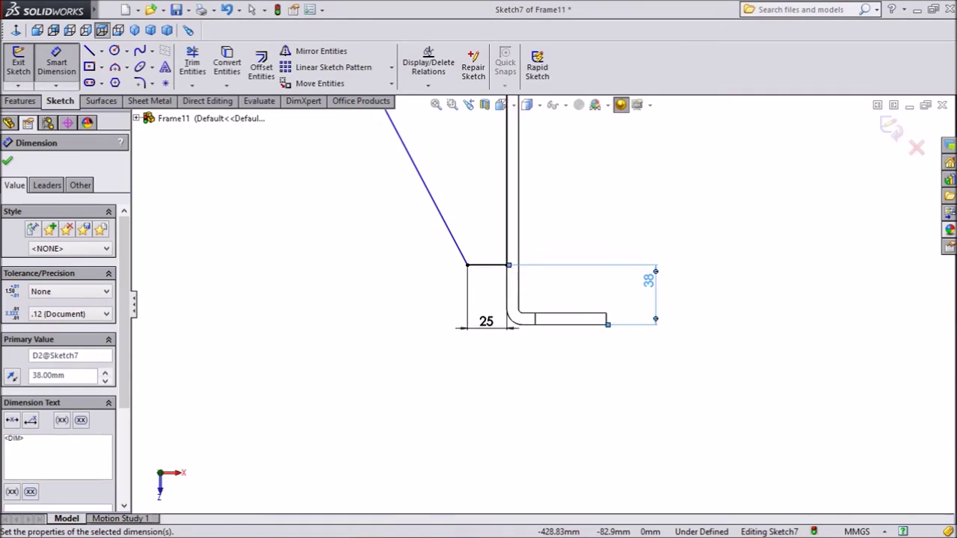
# Dimension the horizontal distance between the profile's inner and outer vertical lines as 100 mm.
pyautogui.scroll(3, 490, 184)
pyautogui.scroll(-3, 496, 146)
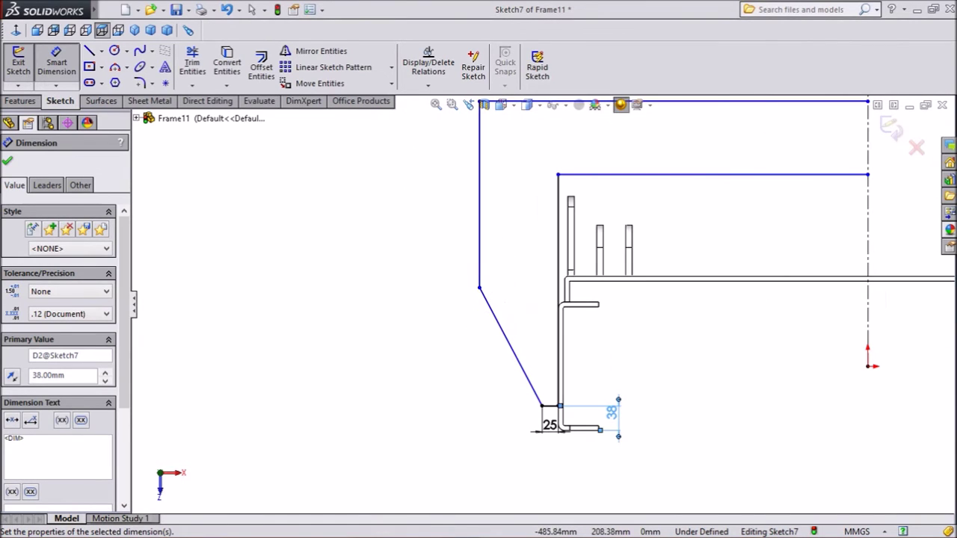
pyautogui.click(558, 237)
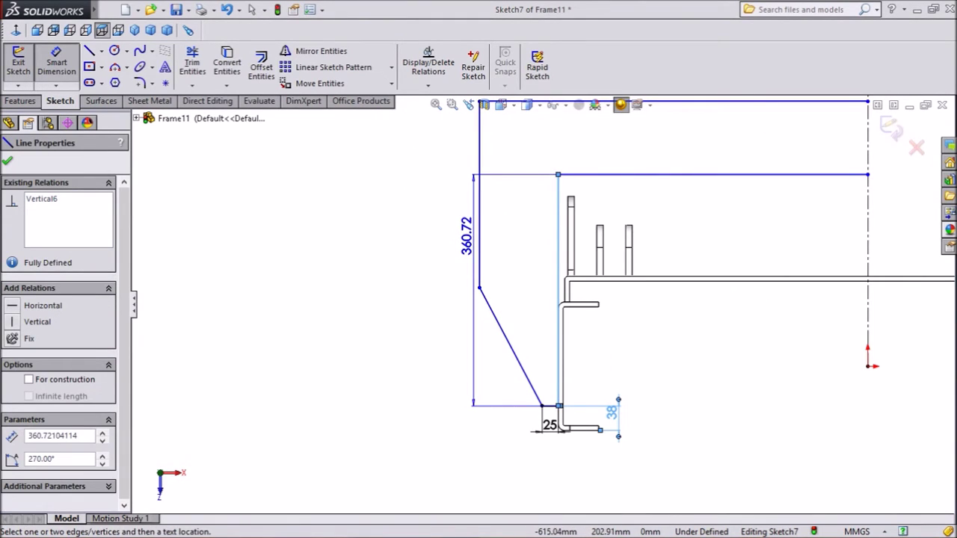
pyautogui.click(479, 237)
pyautogui.click(516, 232)
pyautogui.write('100')
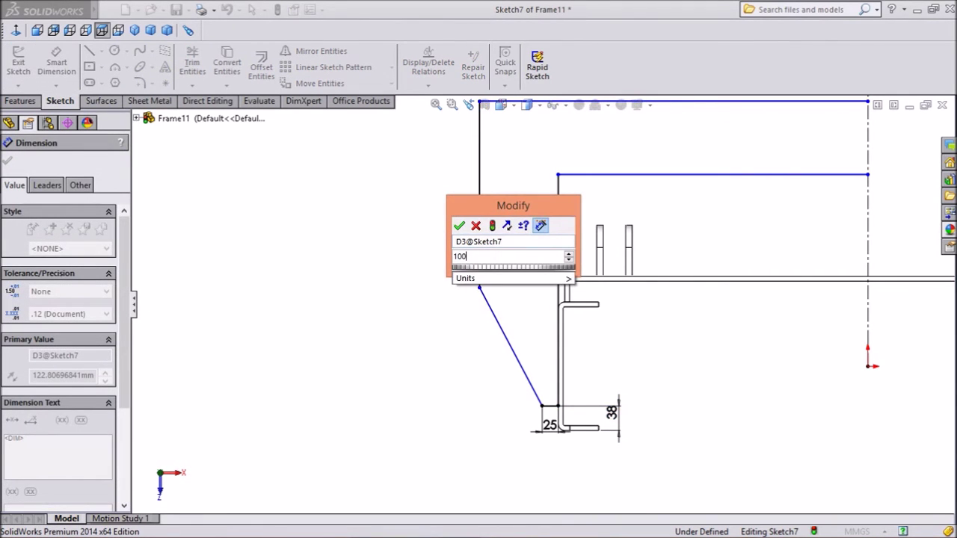
pyautogui.press('Return')
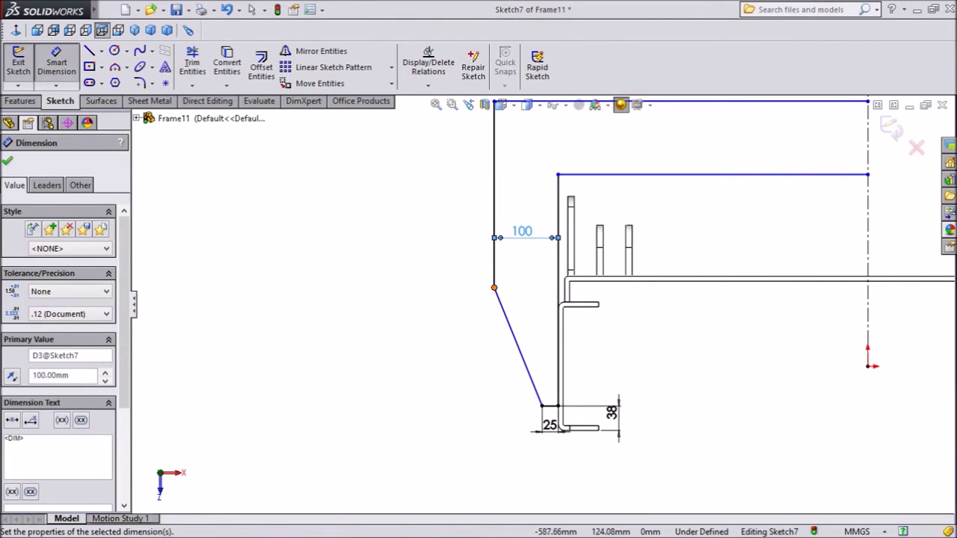
# Dimension the slanted line's height, from its upper endpoint to the profile's bottom inner corner, as 150 mm.
pyautogui.click(493, 287)
pyautogui.click(558, 406)
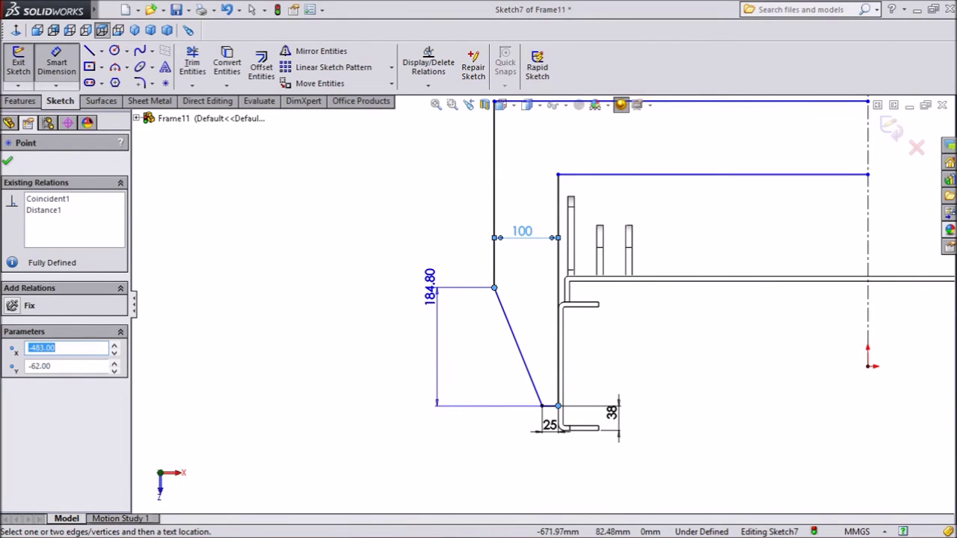
pyautogui.click(430, 340)
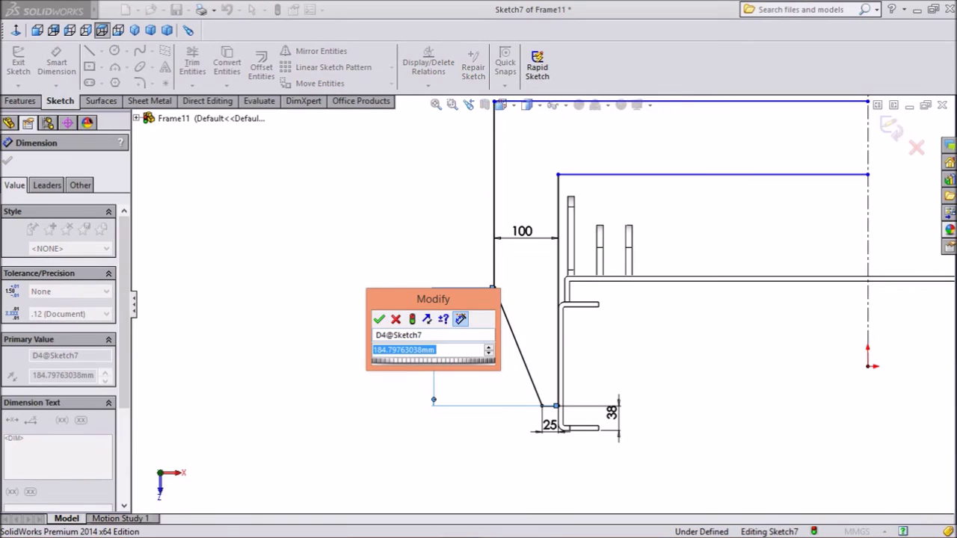
pyautogui.write('150')
pyautogui.press('Return')
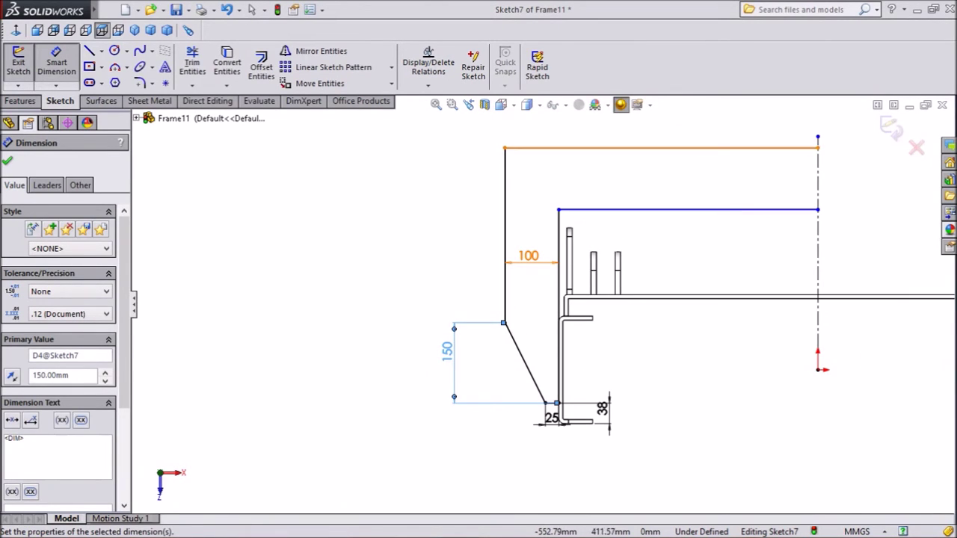
# Dimension the vertical distance from the top horizontal line to the slanted line's upper endpoint as 290 mm.
pyautogui.click(516, 147)
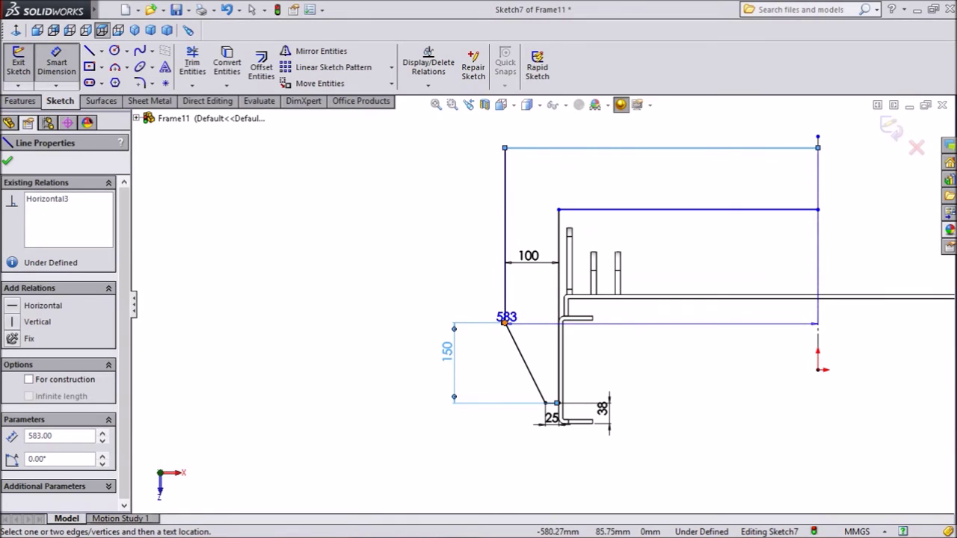
pyautogui.click(505, 322)
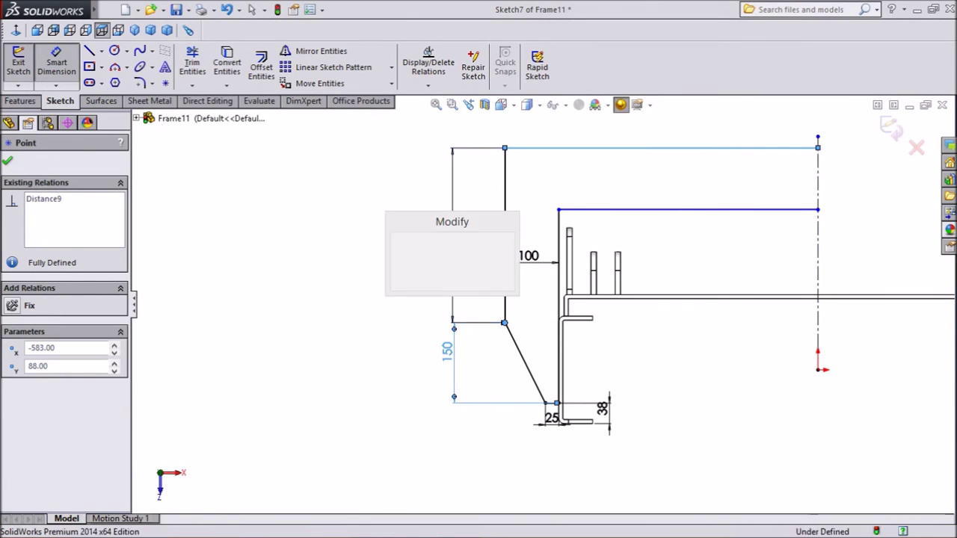
pyautogui.click(447, 254)
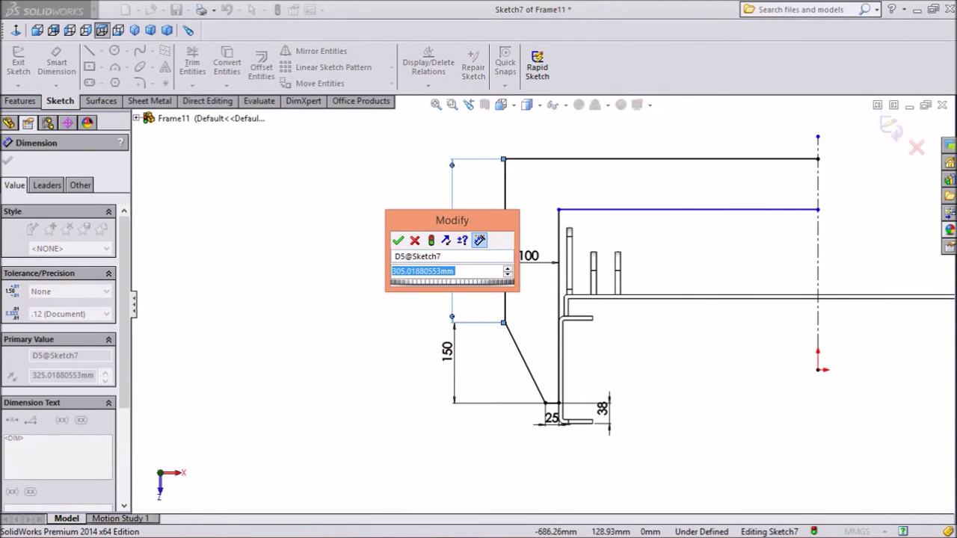
pyautogui.write('290')
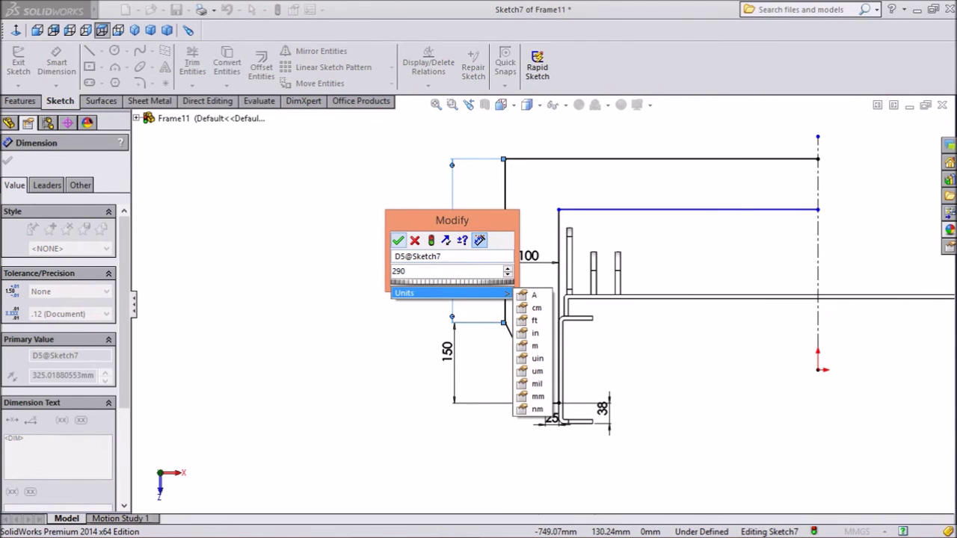
pyautogui.press('Return')
# Dimension the spacing between the profile's upper and lower horizontal lines as 150 mm.
pyautogui.scroll(-3, 641, 198)
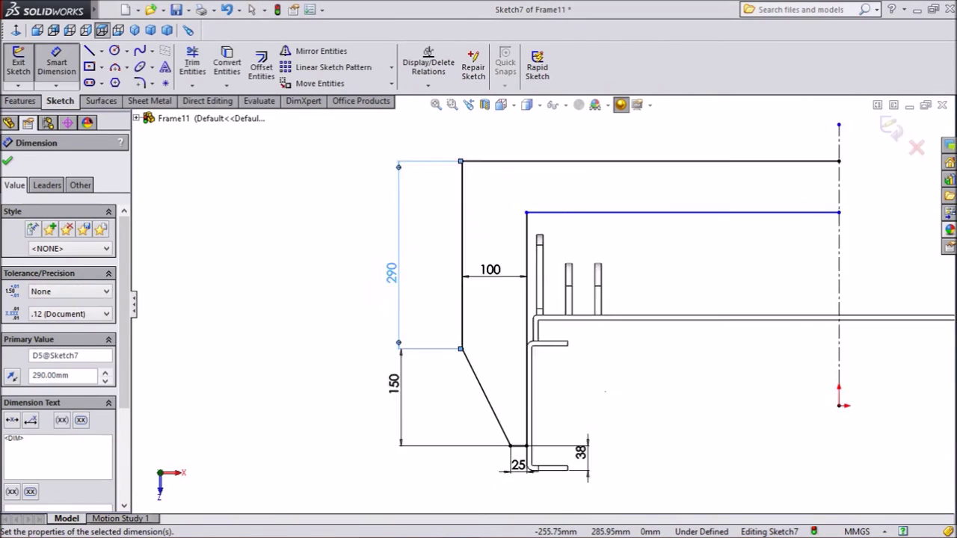
pyautogui.click(588, 155)
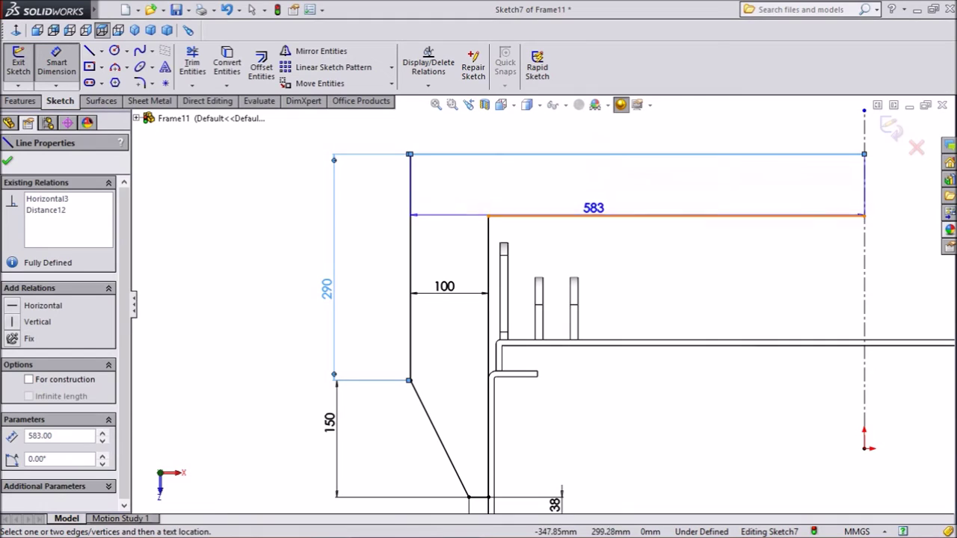
pyautogui.click(598, 216)
pyautogui.click(583, 187)
pyautogui.write('150')
pyautogui.press('Return')
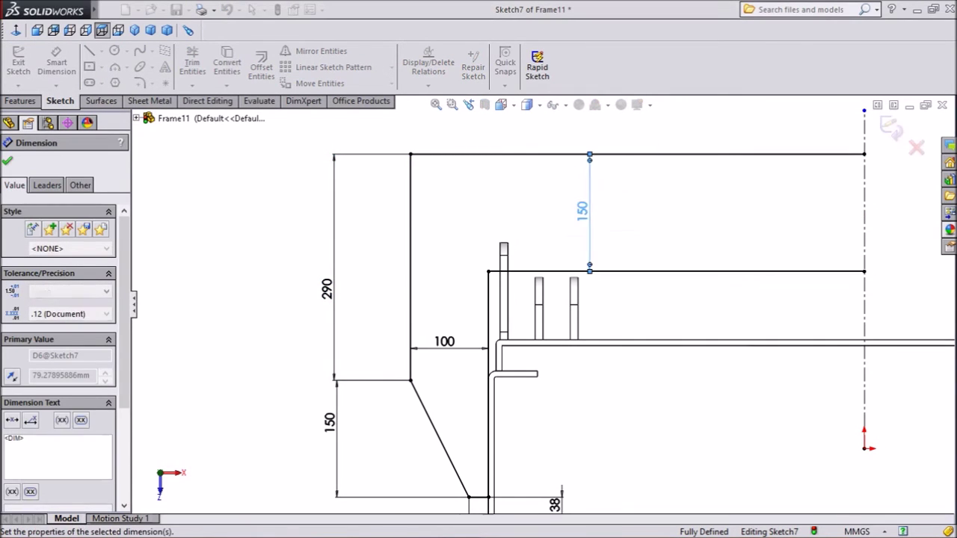
# Round the inner corner of the profile with a 50 mm sketch fillet.
pyautogui.scroll(-2, 521, 279)
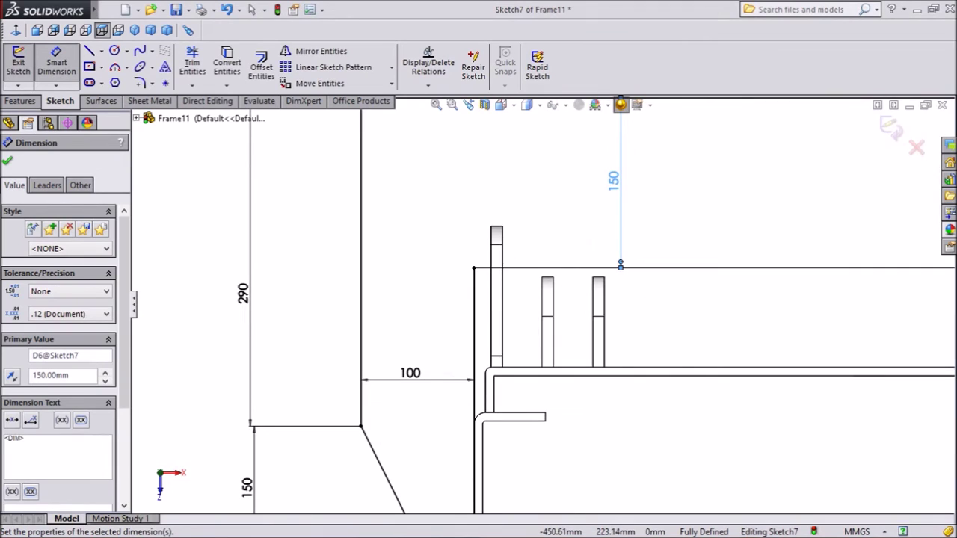
pyautogui.scroll(3, 518, 301)
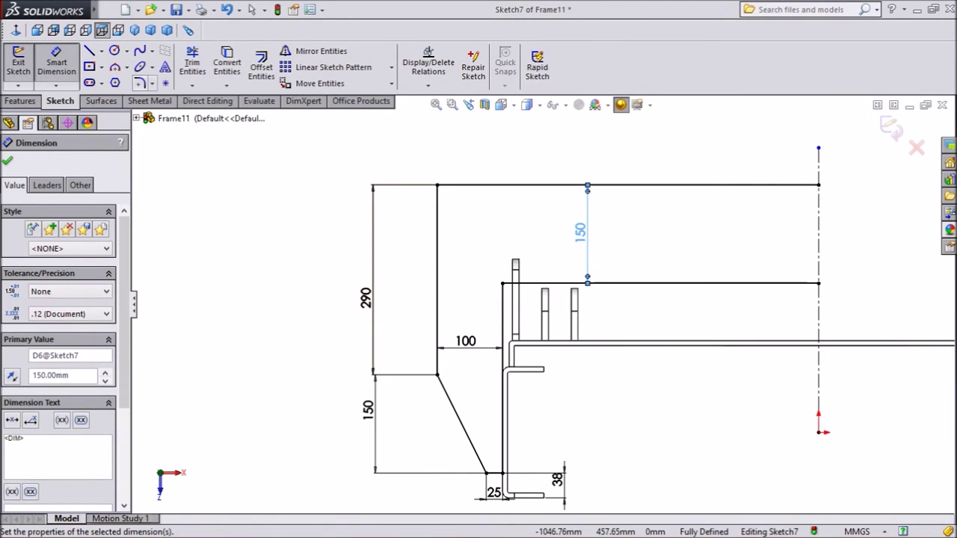
pyautogui.click(139, 83)
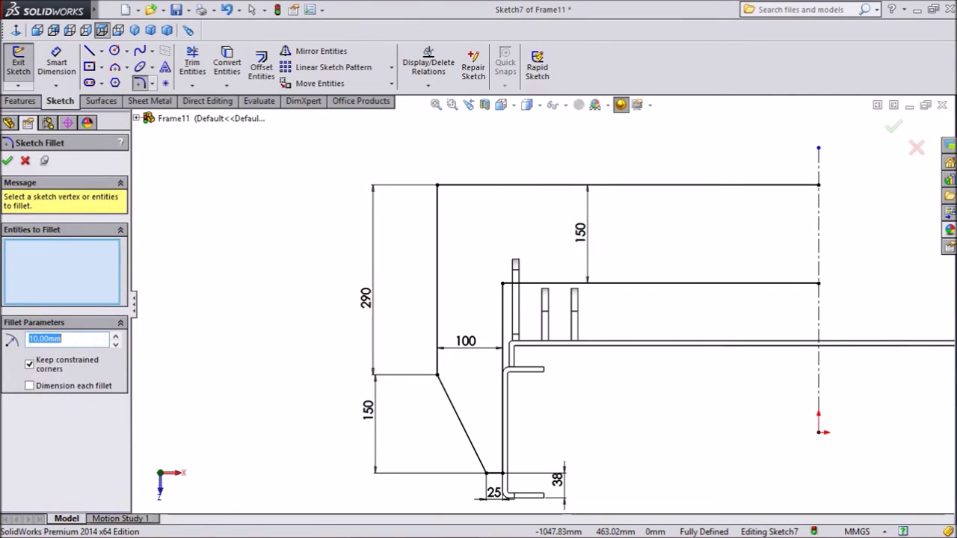
pyautogui.write('50')
pyautogui.press('Return')
pyautogui.click(502, 283)
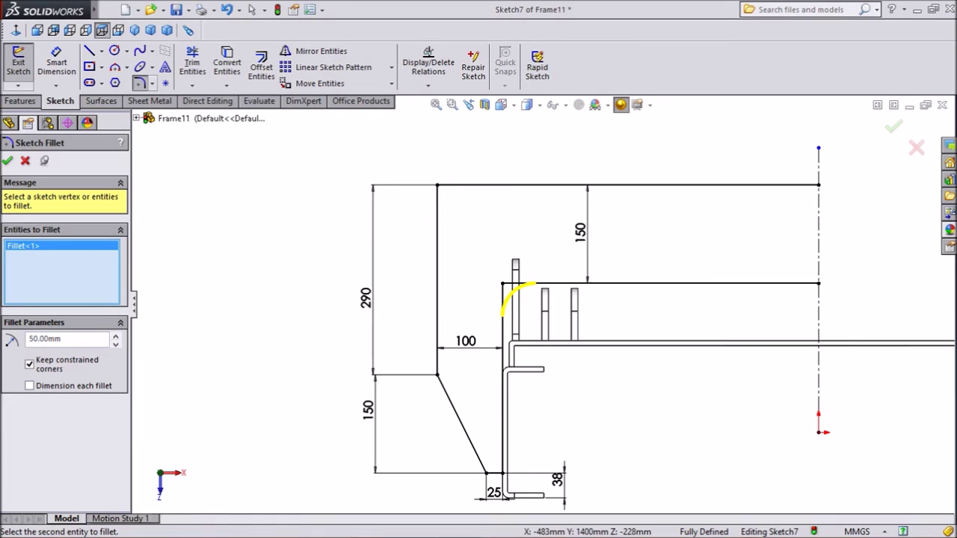
pyautogui.click(8, 161)
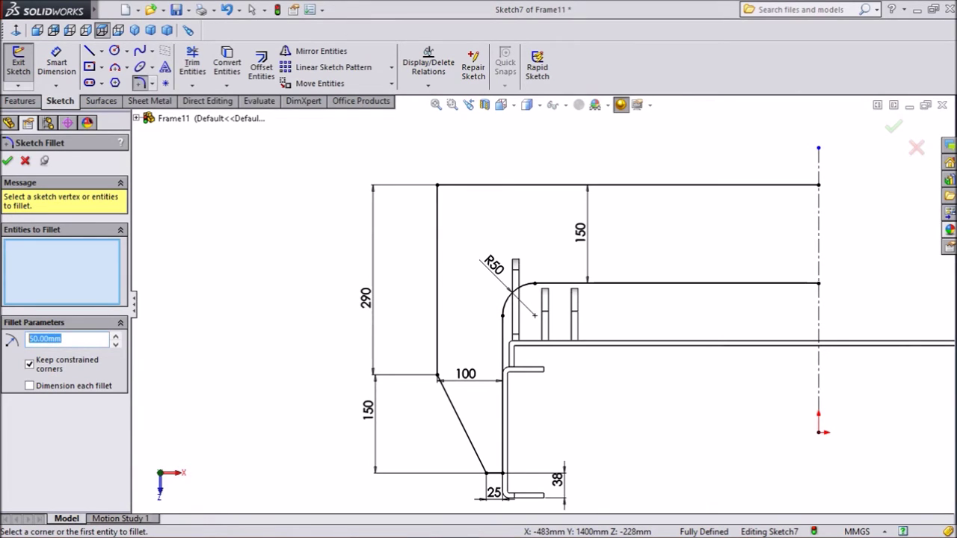
# Round the outer top corner of the profile with a 75 mm sketch fillet.
pyautogui.write('75')
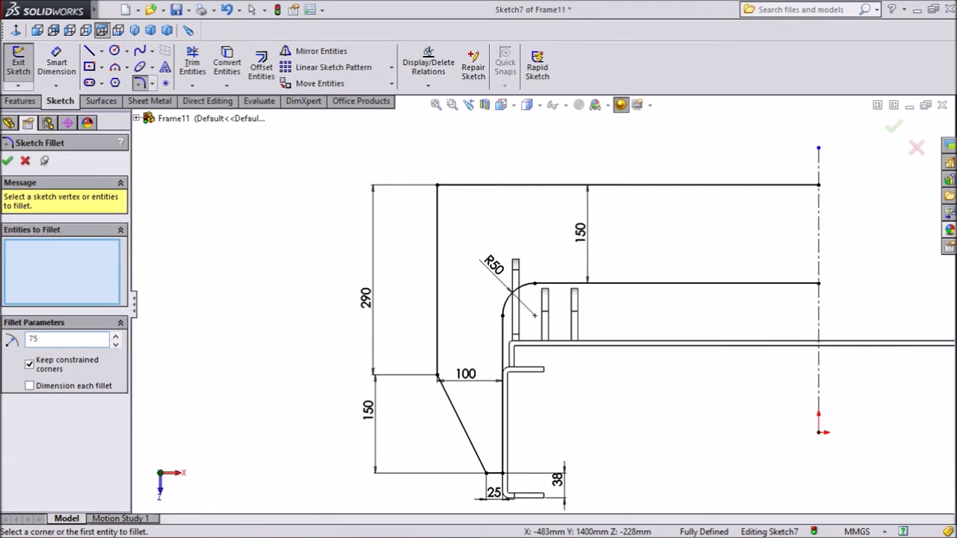
pyautogui.press('Return')
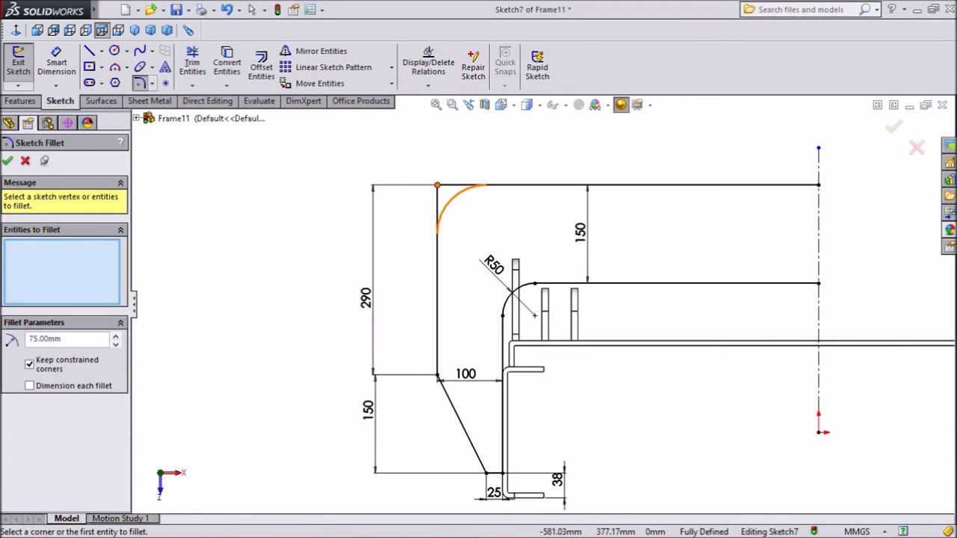
pyautogui.click(438, 185)
pyautogui.press('Return')
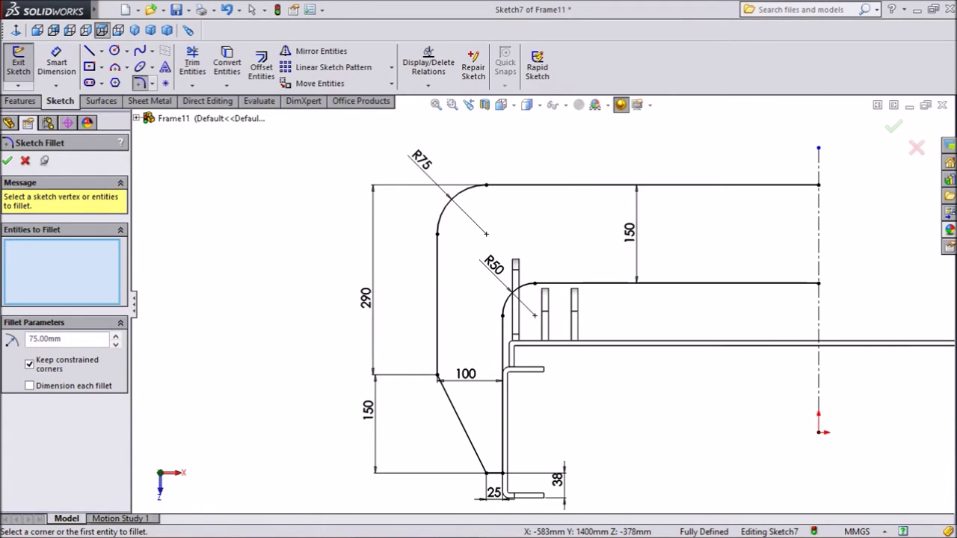
pyautogui.press('Escape')
# Mirror all lines and both fillet arcs of the half profile about the vertical centerline, keeping the originals.
pyautogui.scroll(3, 538, 304)
pyautogui.scroll(-2, 826, 368)
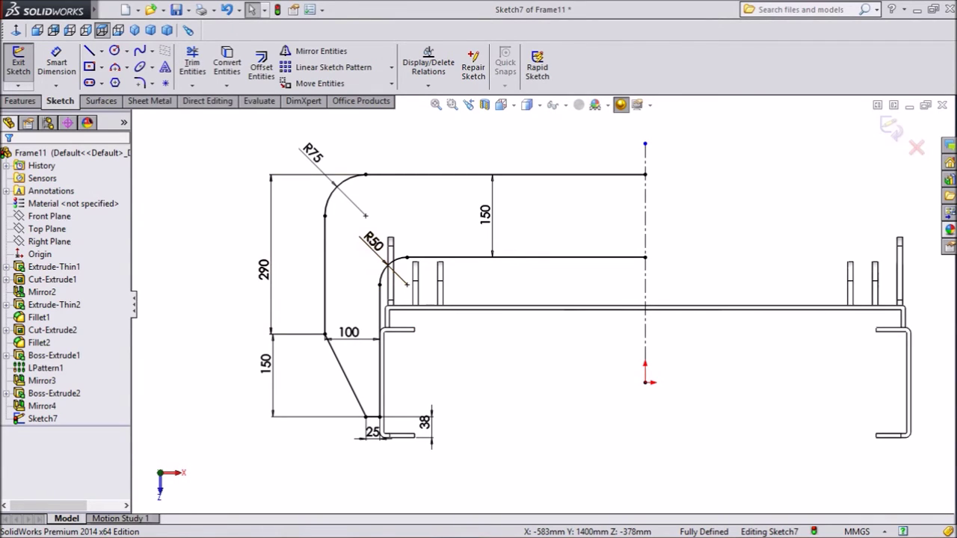
pyautogui.click(320, 51)
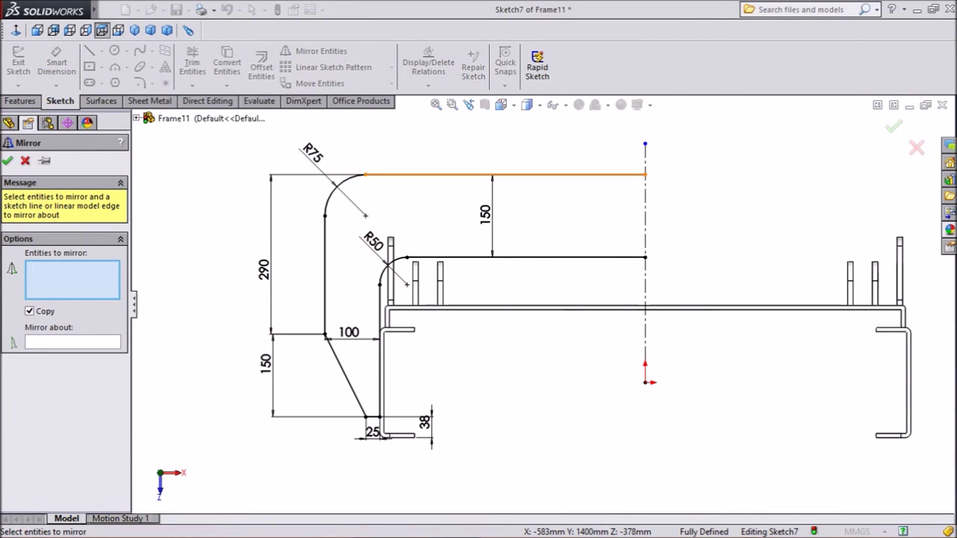
pyautogui.click(448, 175)
pyautogui.click(335, 186)
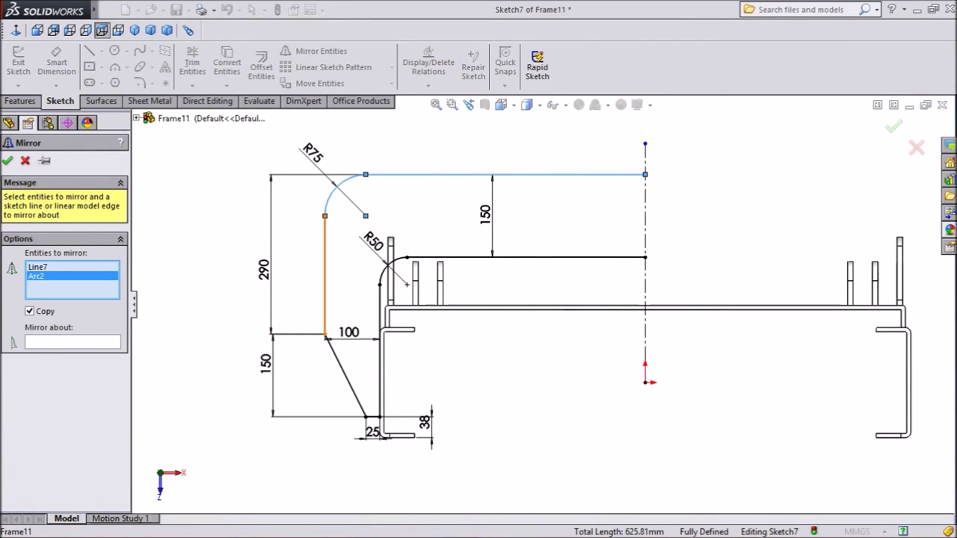
pyautogui.click(325, 277)
pyautogui.click(344, 375)
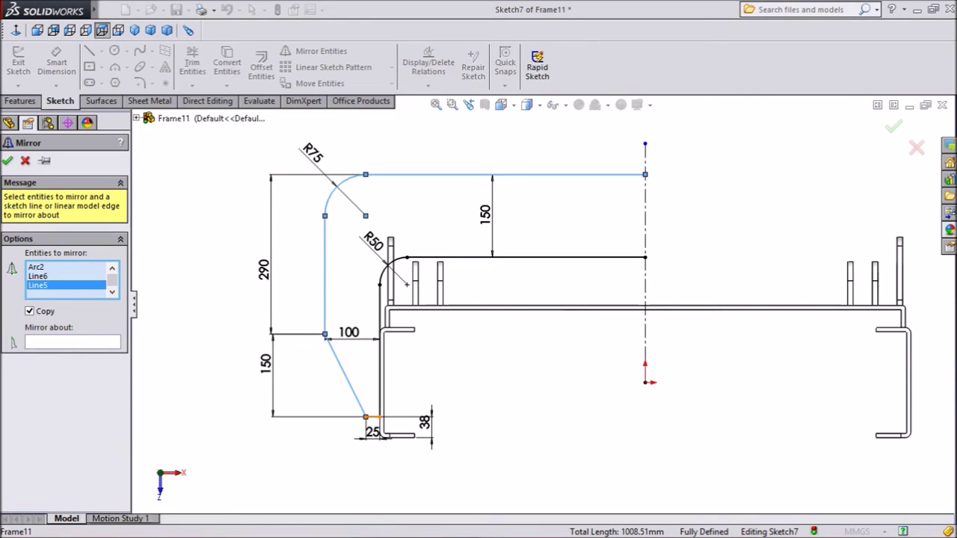
pyautogui.click(380, 296)
pyautogui.click(388, 265)
pyautogui.click(464, 257)
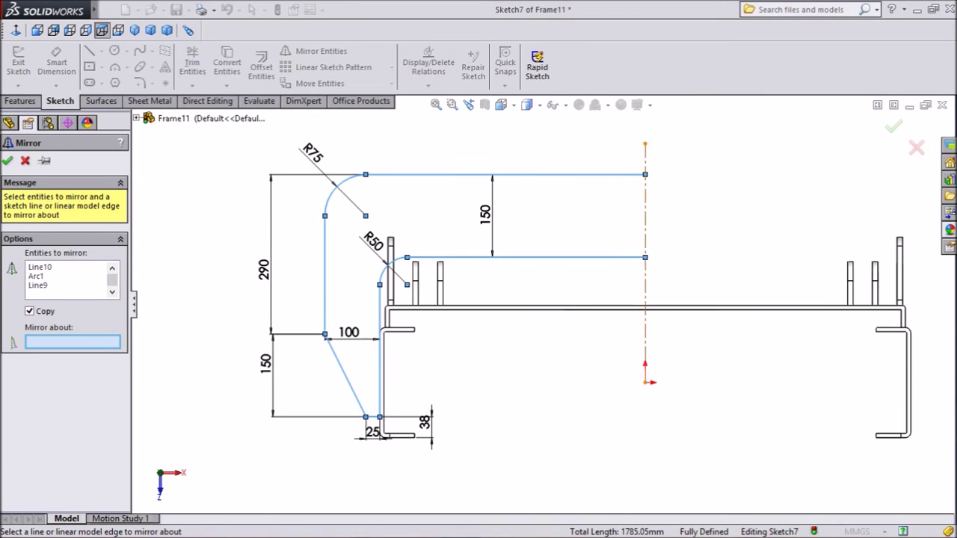
pyautogui.click(645, 225)
pyautogui.scroll(2, 834, 251)
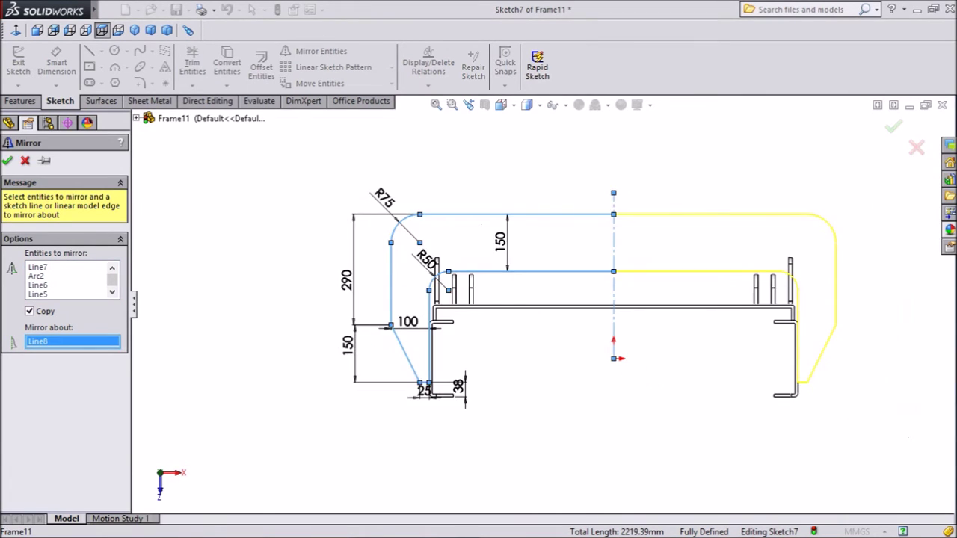
pyautogui.scroll(-1, 833, 251)
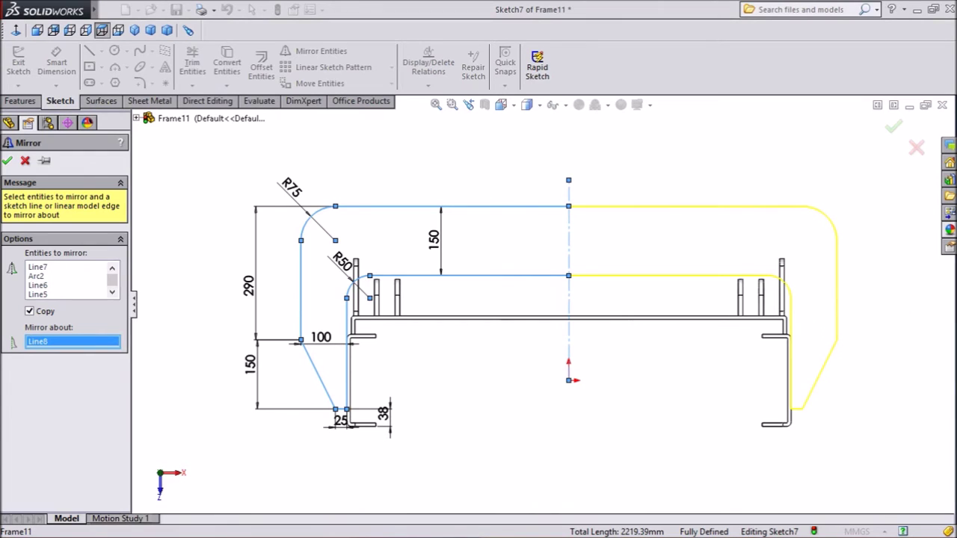
pyautogui.press('Return')
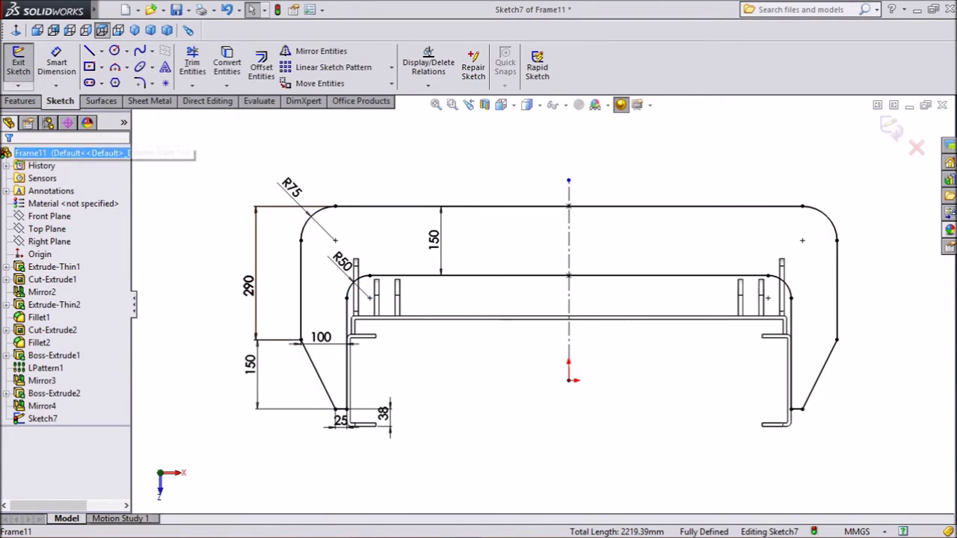
# Start extruding the mirrored arch profile from a 530 mm offset of the sketch plane, reversed toward the frame's crossplate.
pyautogui.click(20, 100)
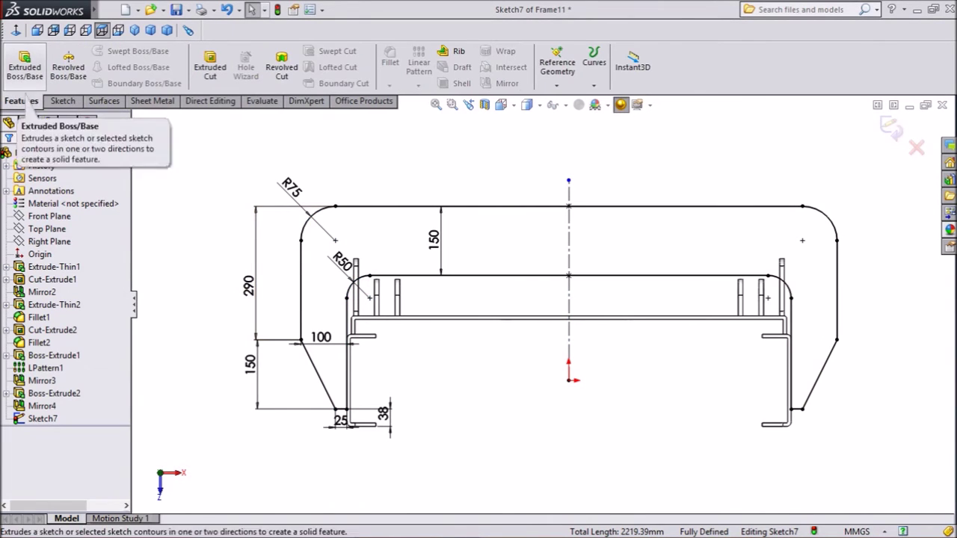
pyautogui.click(24, 67)
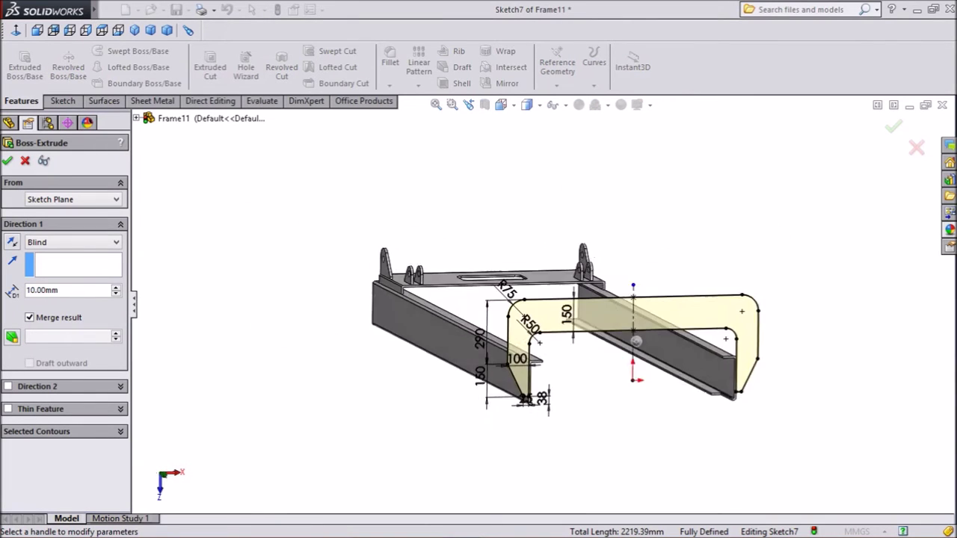
pyautogui.scroll(-4, 767, 437)
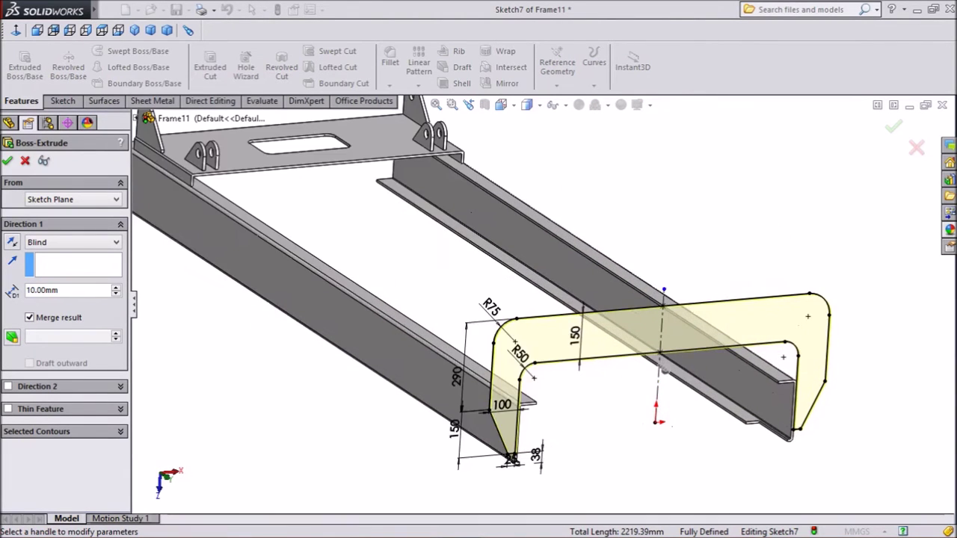
pyautogui.click(72, 199)
pyautogui.click(60, 239)
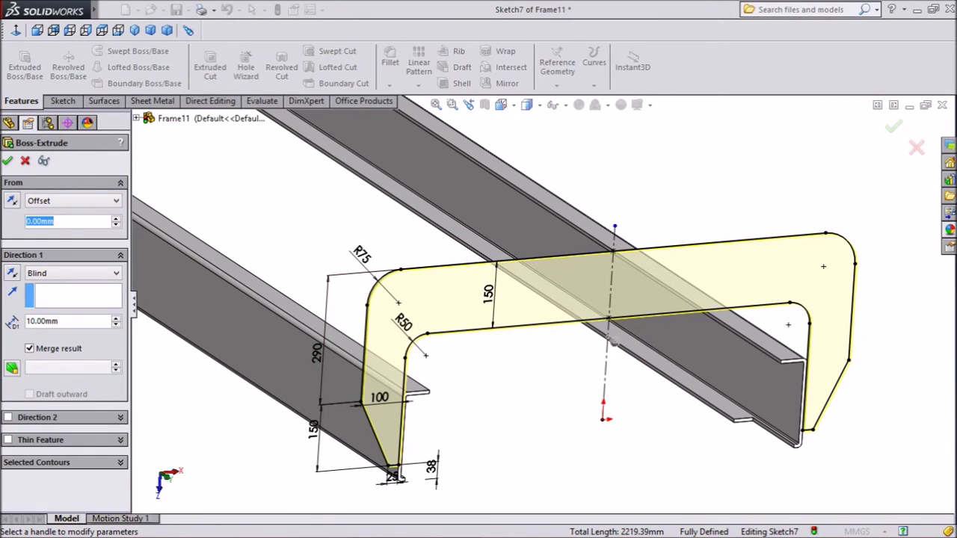
pyautogui.write('530')
pyautogui.press('Return')
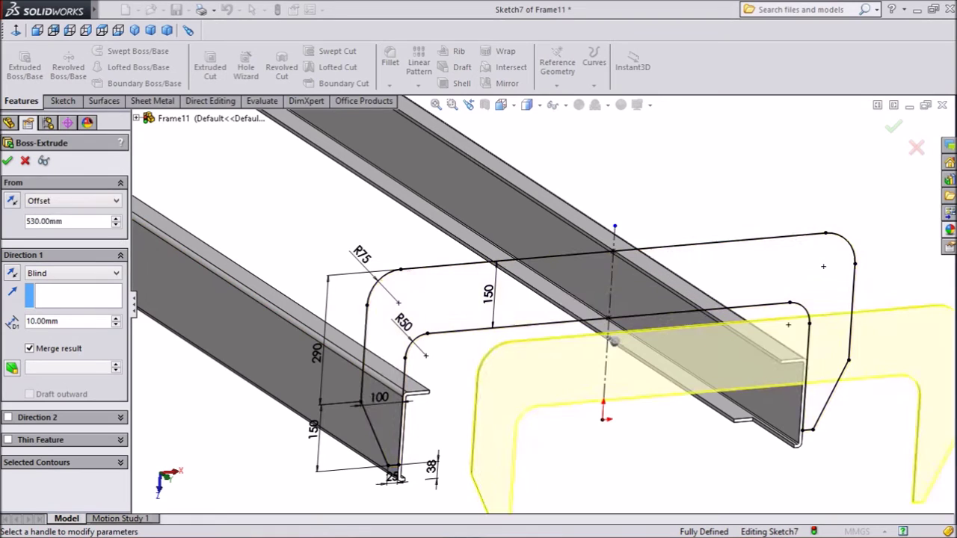
pyautogui.click(12, 200)
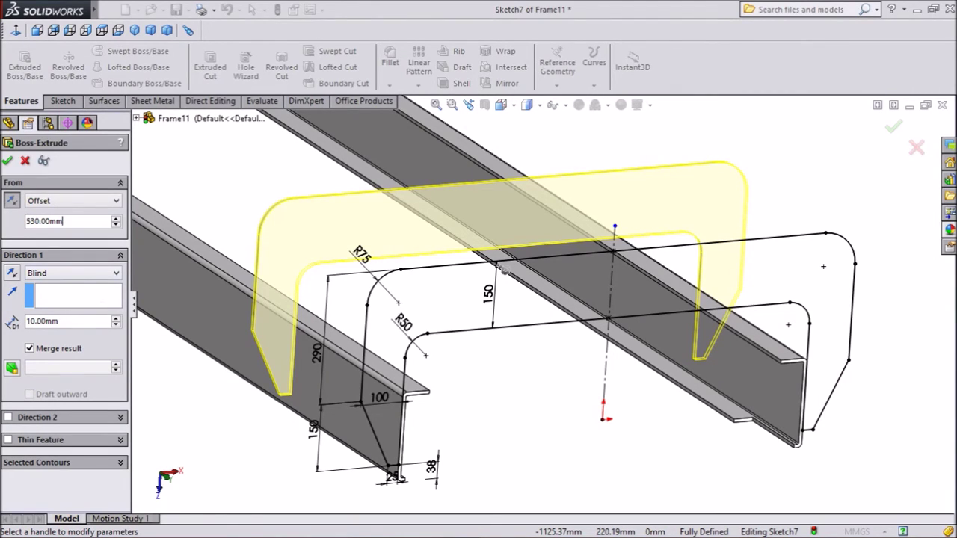
# Set the extrusion's start offset to 600 mm and extrude the arch 60 mm deep.
pyautogui.write('600')
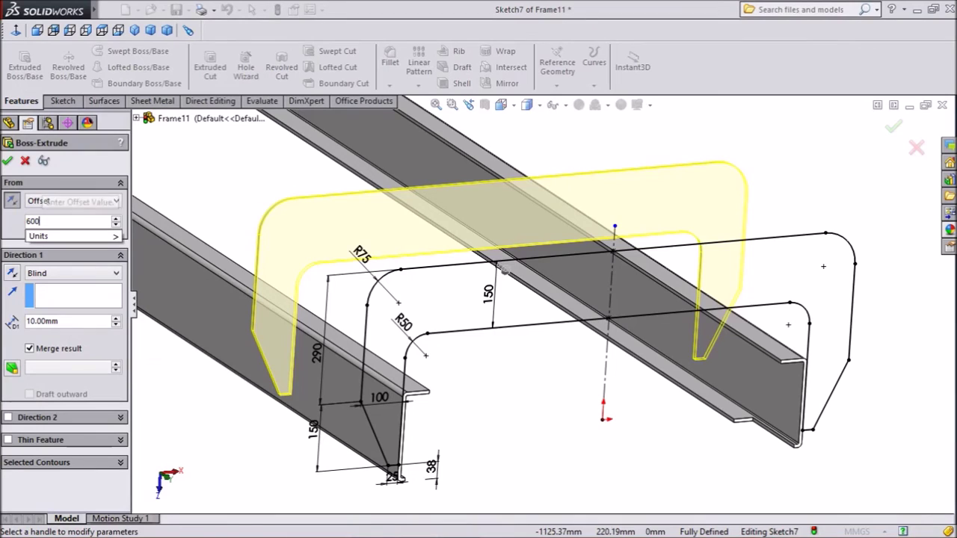
pyautogui.press('Return')
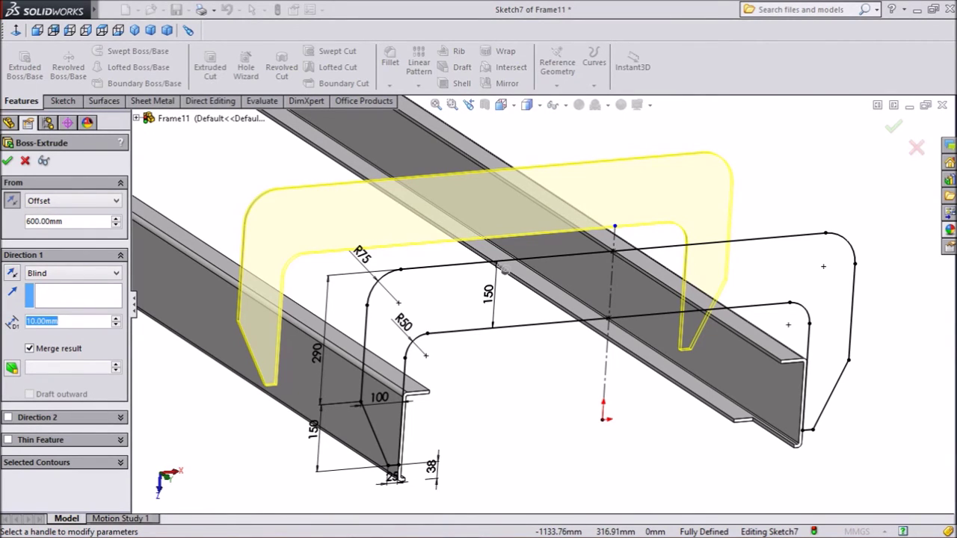
pyautogui.write('60')
pyautogui.press('Return')
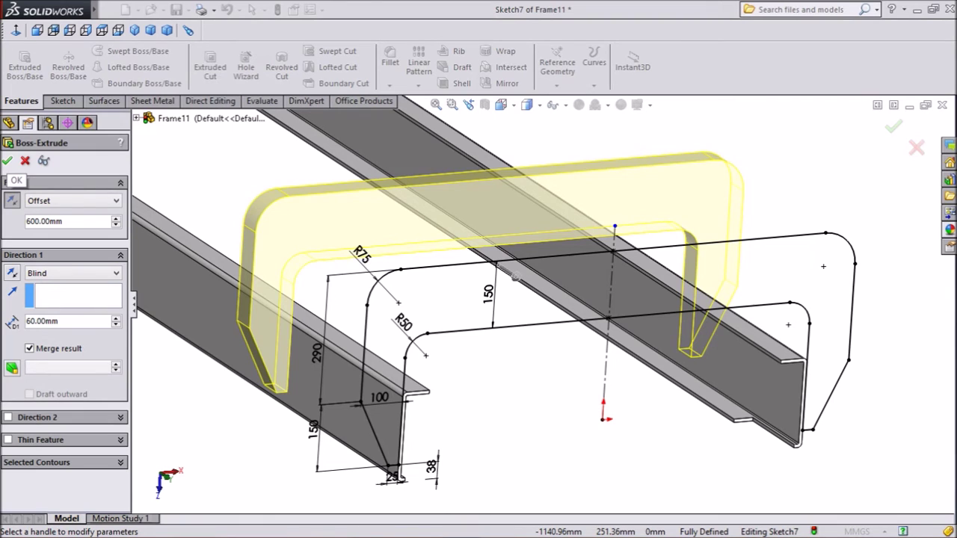
pyautogui.click(7, 160)
pyautogui.press('f')
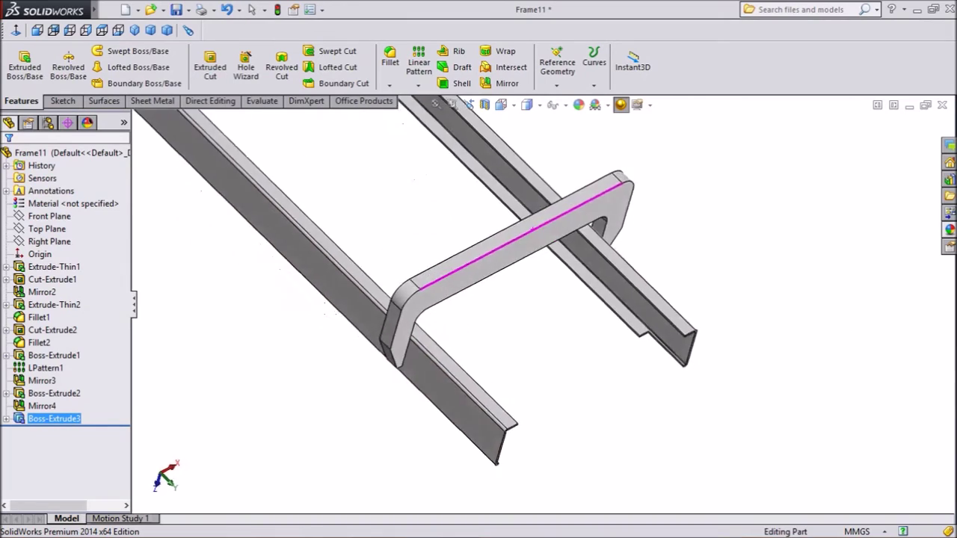
# Linear-pattern the extruded arch along the side channel's edge with 530 mm spacing and 2 instances, reversed toward the channels' open ends.
pyautogui.moveTo(532, 228); pyautogui.dragTo(557, 254, button='middle')
pyautogui.scroll(-1, 707, 250)
pyautogui.scroll(-3, 583, 360)
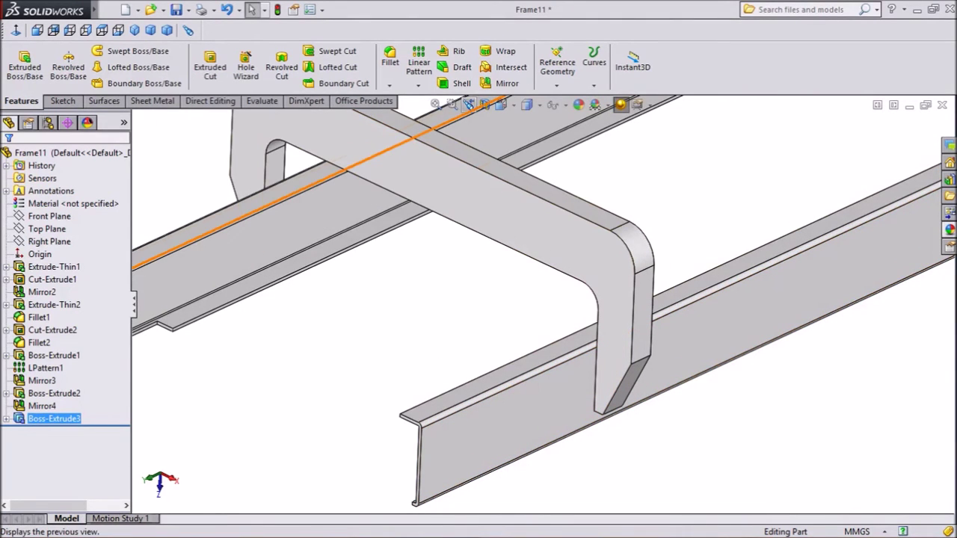
pyautogui.click(419, 64)
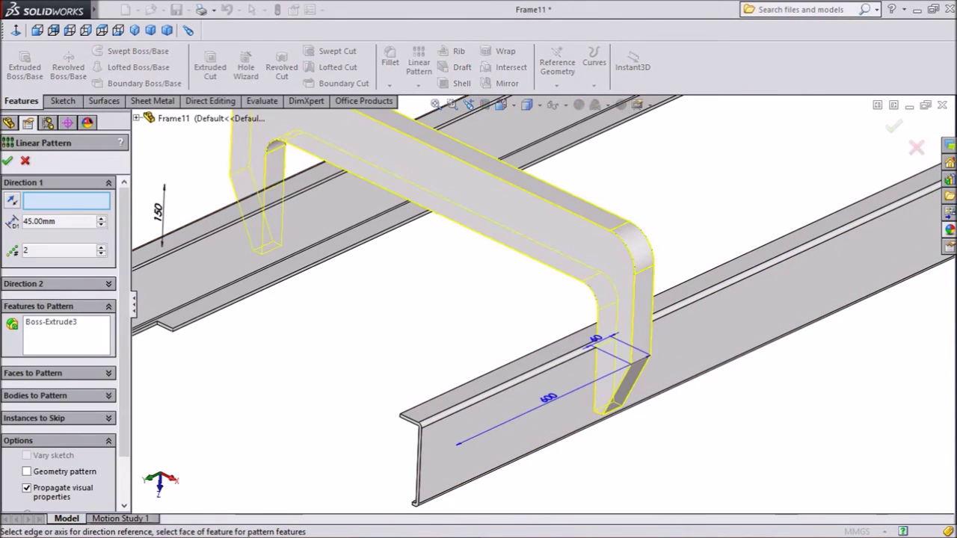
pyautogui.click(506, 388)
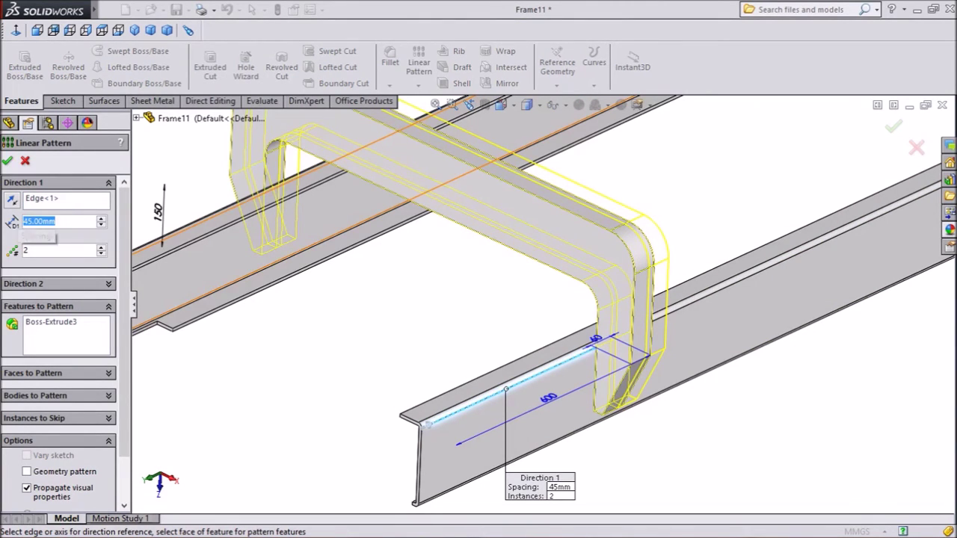
pyautogui.write('530')
pyautogui.press('Return')
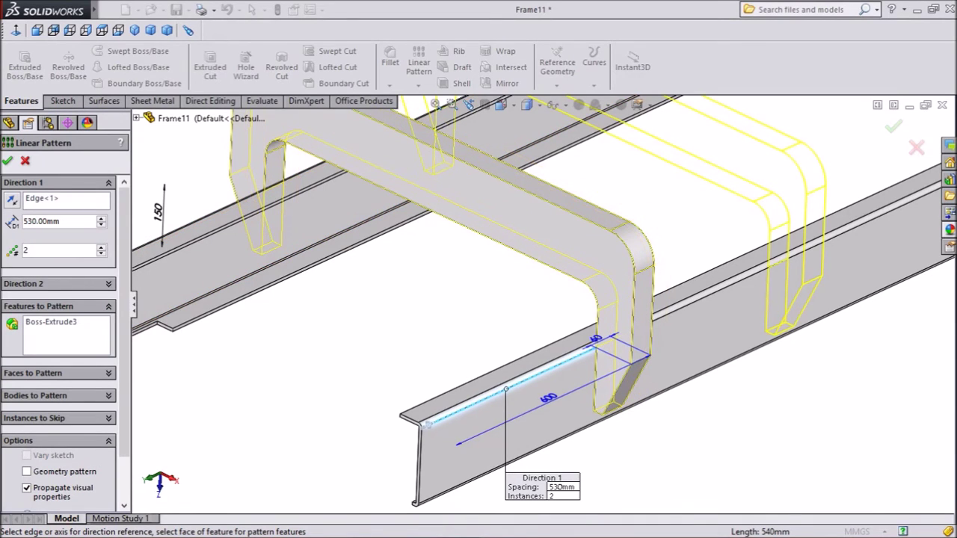
pyautogui.click(427, 423)
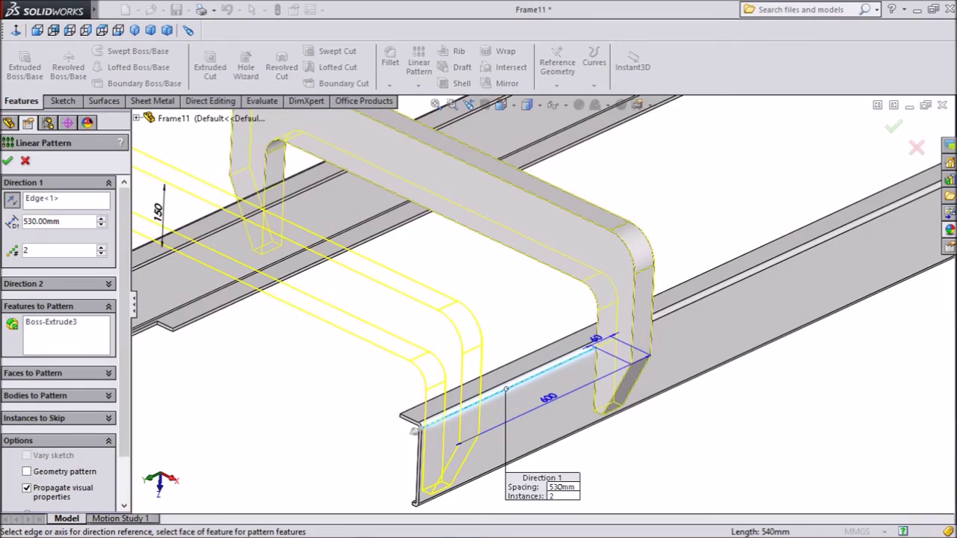
pyautogui.scroll(2, 542, 307)
pyautogui.moveTo(450, 385)
pyautogui.mouseDown(button='middle')
pyautogui.moveTo(360, 384)
pyautogui.moveTo(449, 382)
pyautogui.moveTo(447, 394)
pyautogui.mouseUp(button='middle')
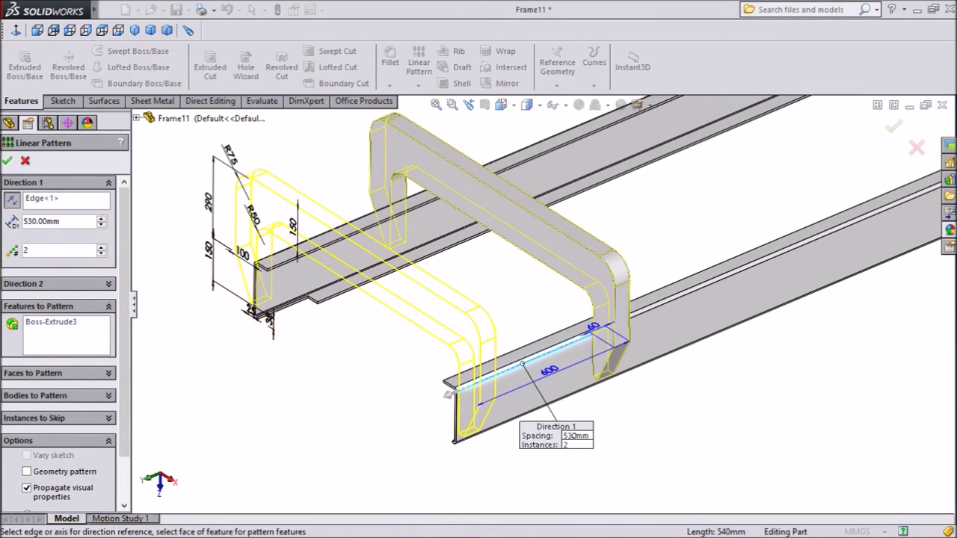
pyautogui.press('Return')
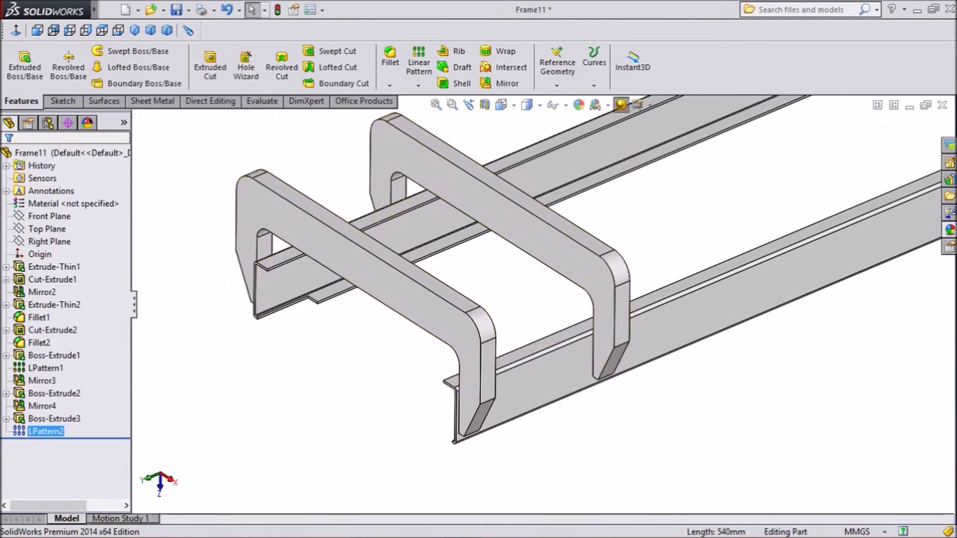
# Start a sketch on the inner arch's front face, view it head-on and section the model at that face.
pyautogui.scroll(1, 542, 306)
pyautogui.moveTo(406, 287)
pyautogui.mouseDown(button='middle')
pyautogui.moveTo(479, 306)
pyautogui.moveTo(423, 278)
pyautogui.mouseUp(button='middle')
pyautogui.click(515, 258)
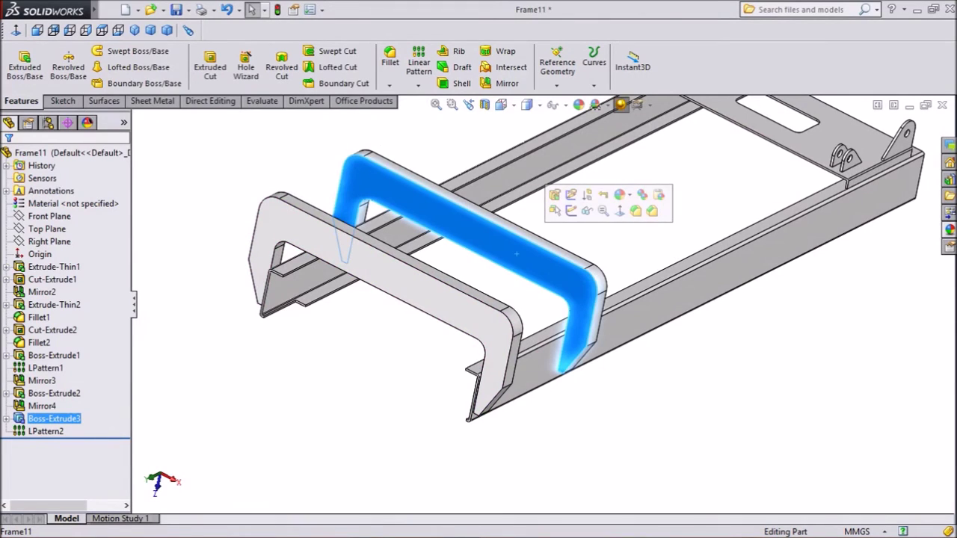
pyautogui.click(571, 210)
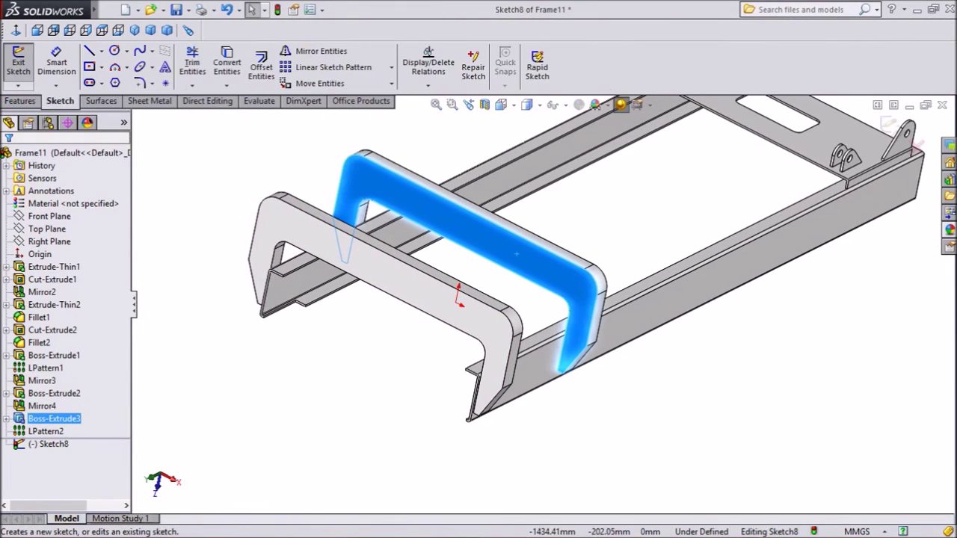
pyautogui.click(16, 30)
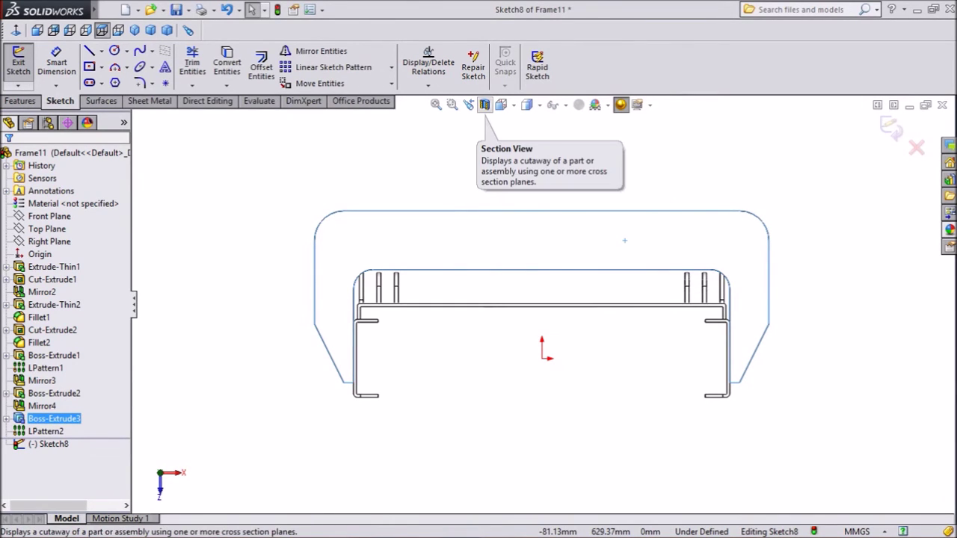
pyautogui.click(485, 105)
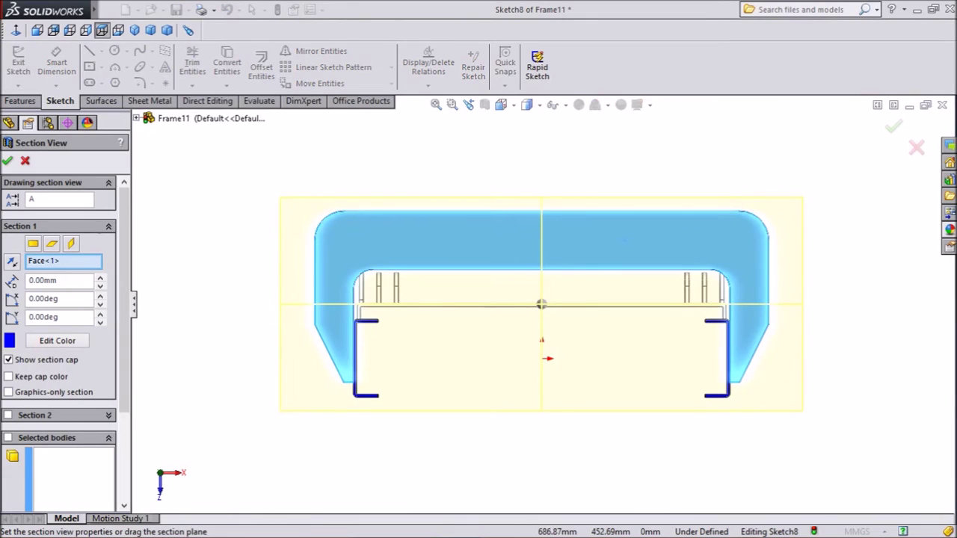
pyautogui.click(893, 125)
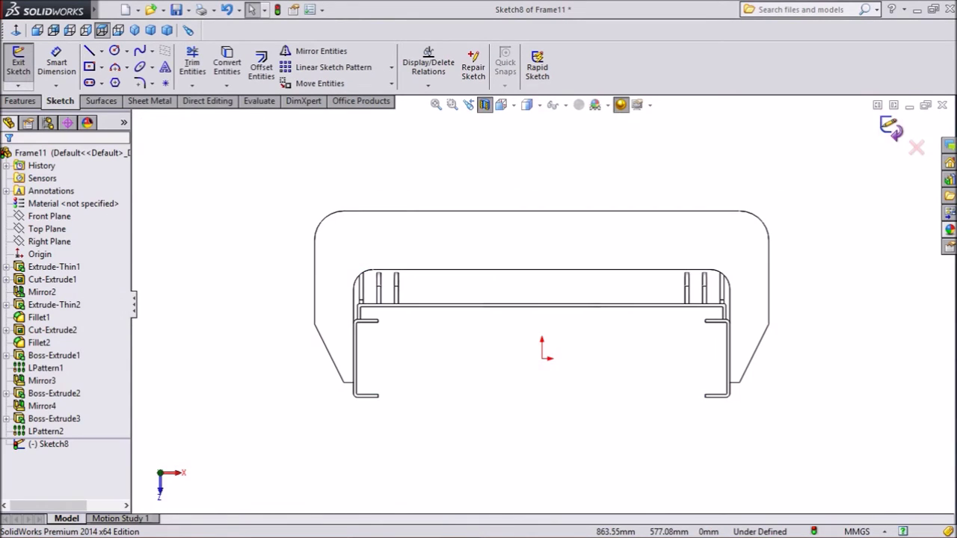
# Sketch a vertical line about 198 mm long upward from the right channel's outer edge into the arch.
pyautogui.scroll(-3, 665, 341)
pyautogui.scroll(1, 432, 289)
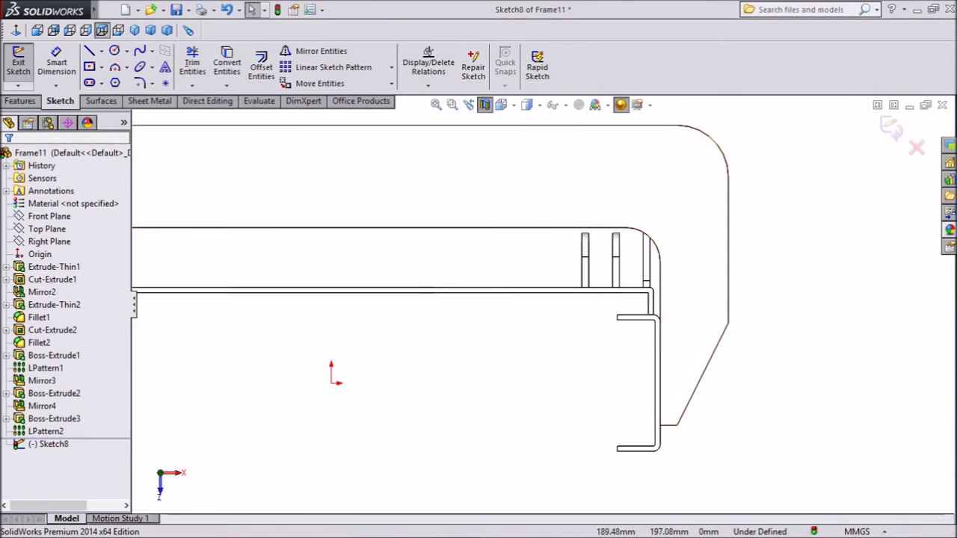
pyautogui.click(89, 51)
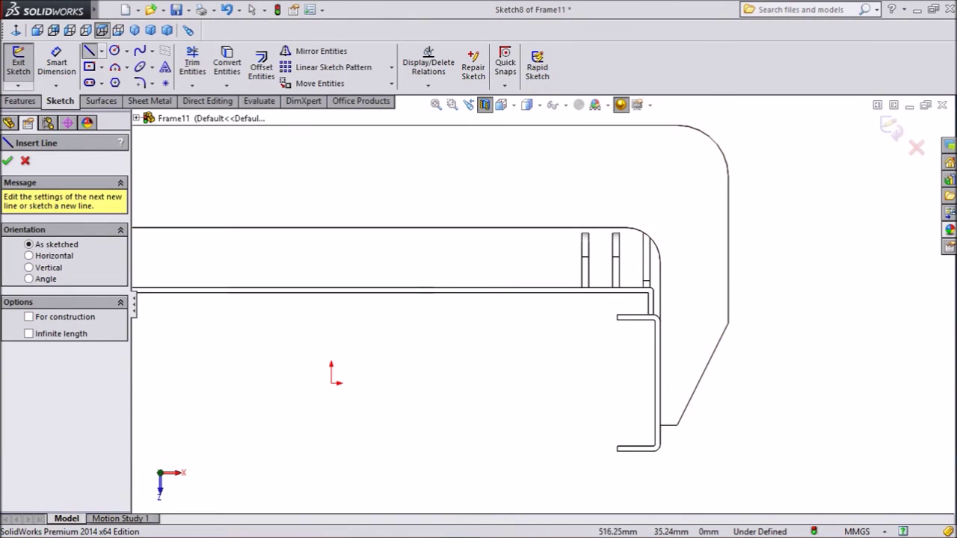
pyautogui.scroll(-3, 658, 329)
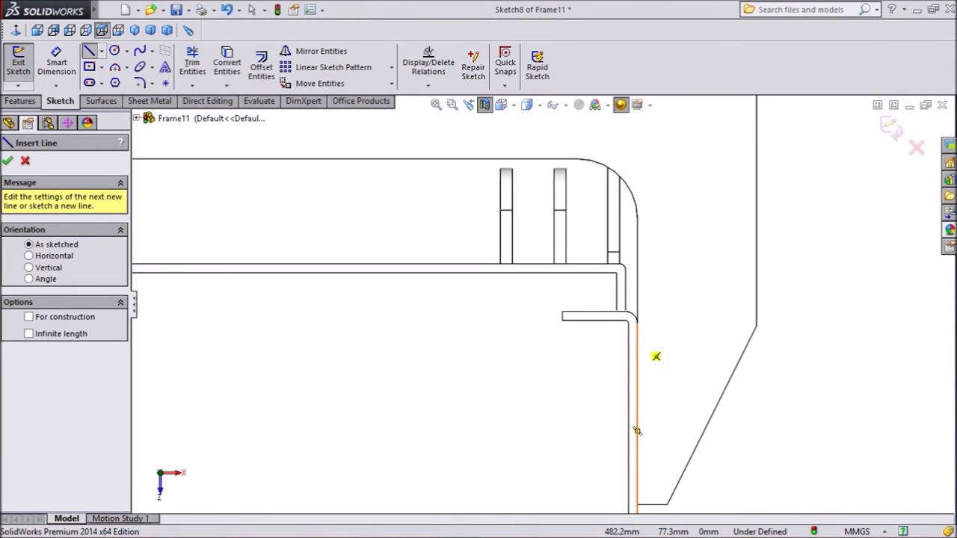
pyautogui.click(636, 431)
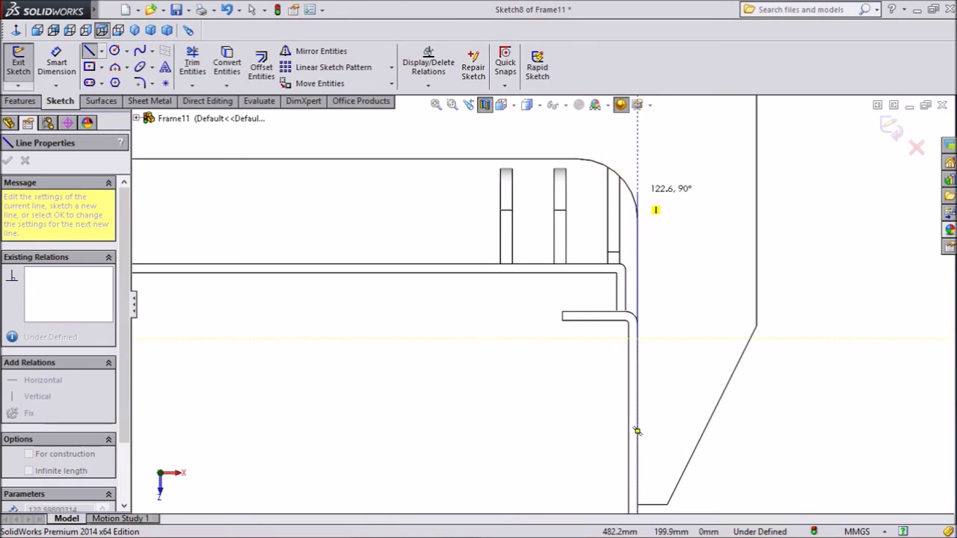
pyautogui.scroll(2, 645, 206)
pyautogui.click(597, 187)
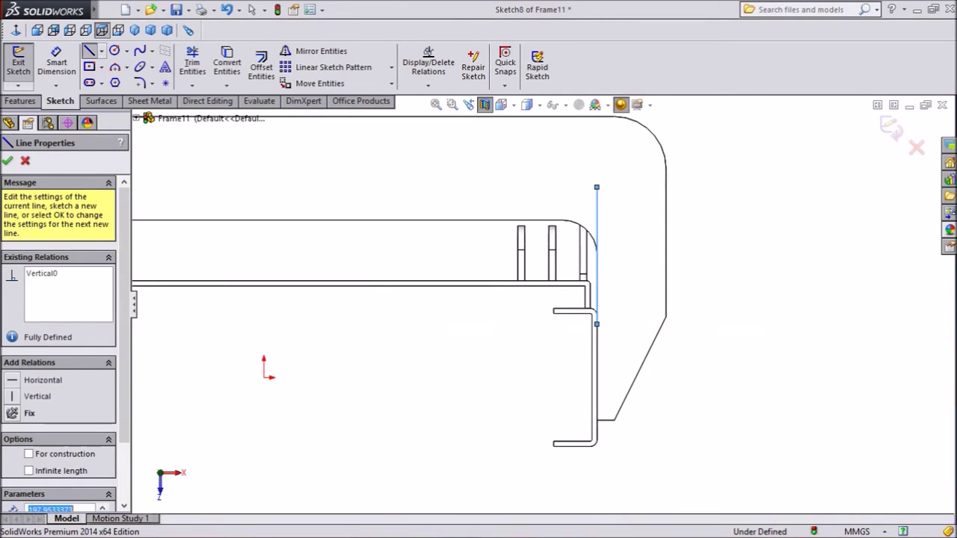
pyautogui.rightClick(627, 254)
pyautogui.click(658, 110)
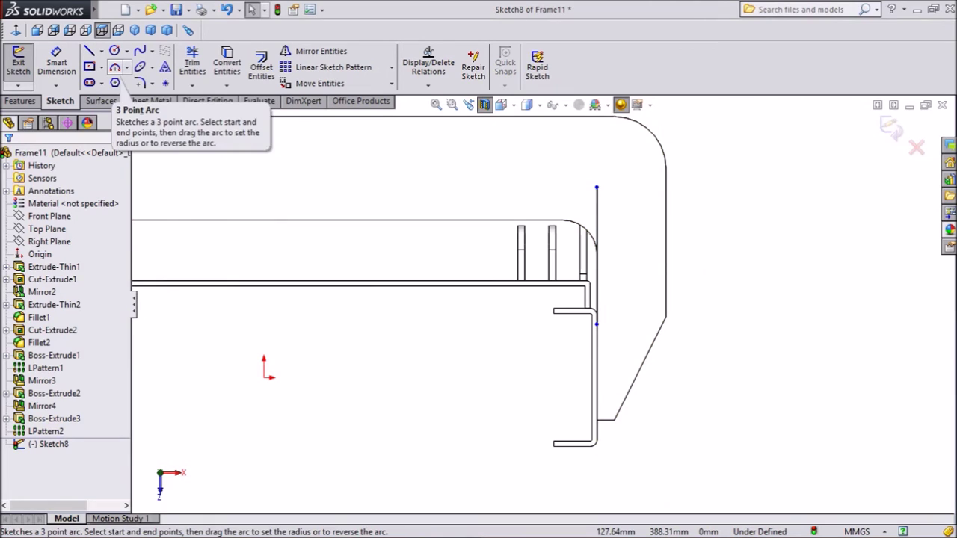
# Sketch a three-point arc of about 65 mm radius from the vertical line's upper end, curving inward over the frame.
pyautogui.click(114, 68)
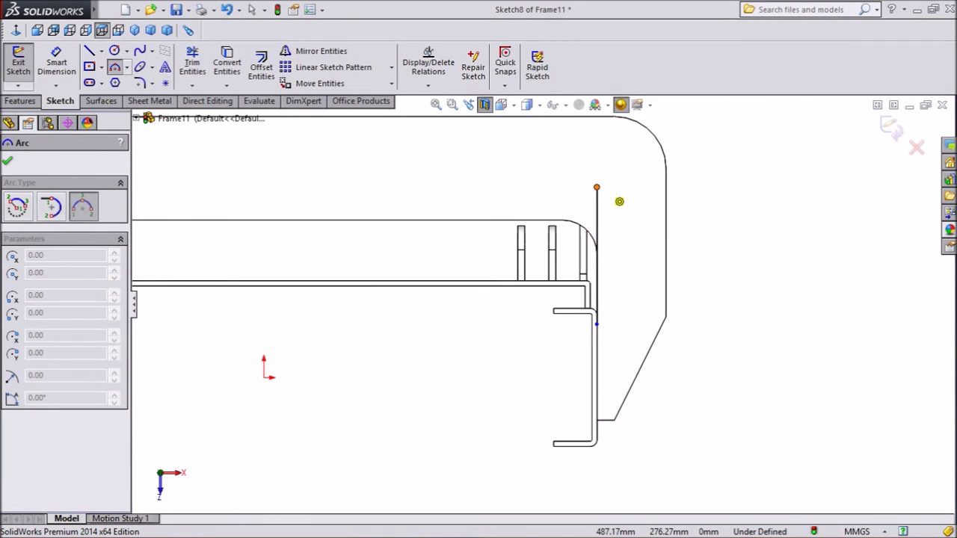
pyautogui.click(597, 187)
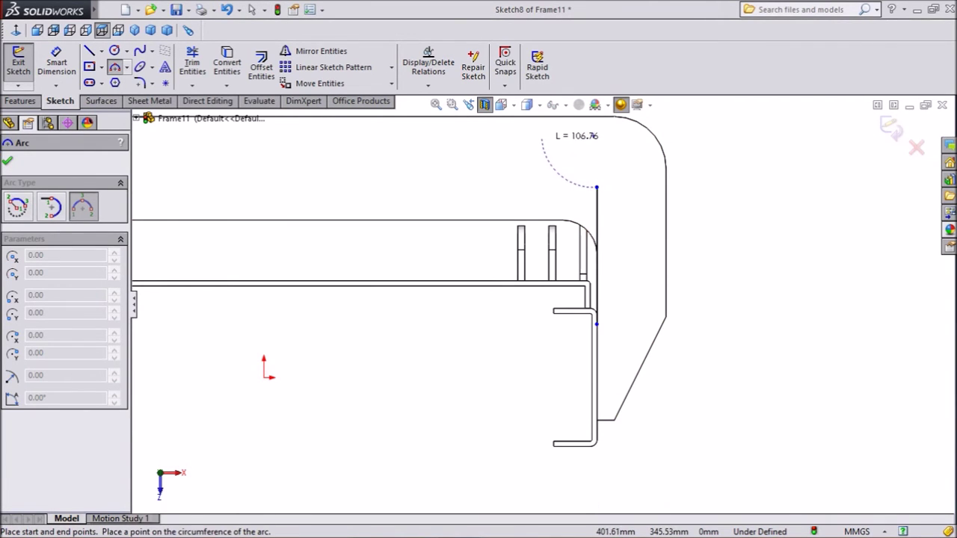
pyautogui.click(537, 139)
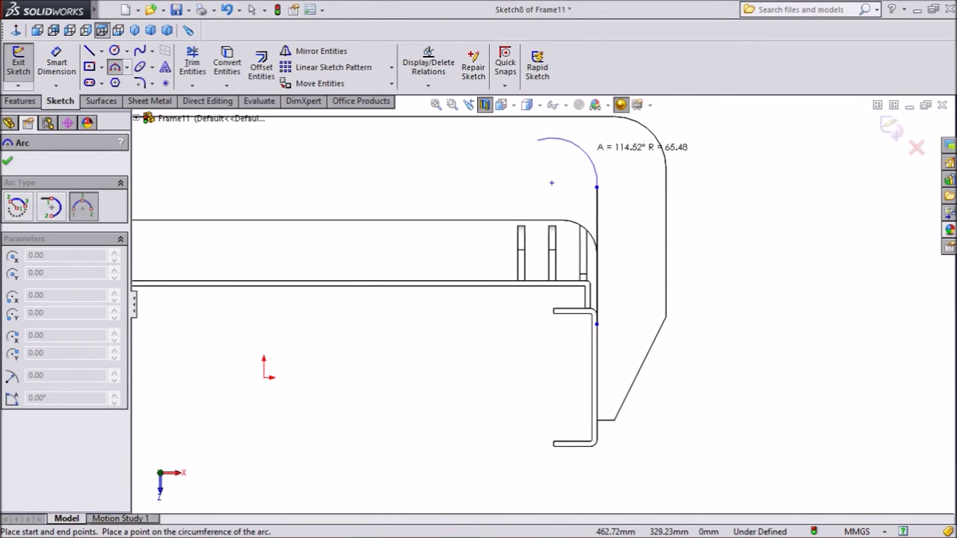
pyautogui.click(580, 149)
pyautogui.rightClick(604, 138)
pyautogui.click(636, 148)
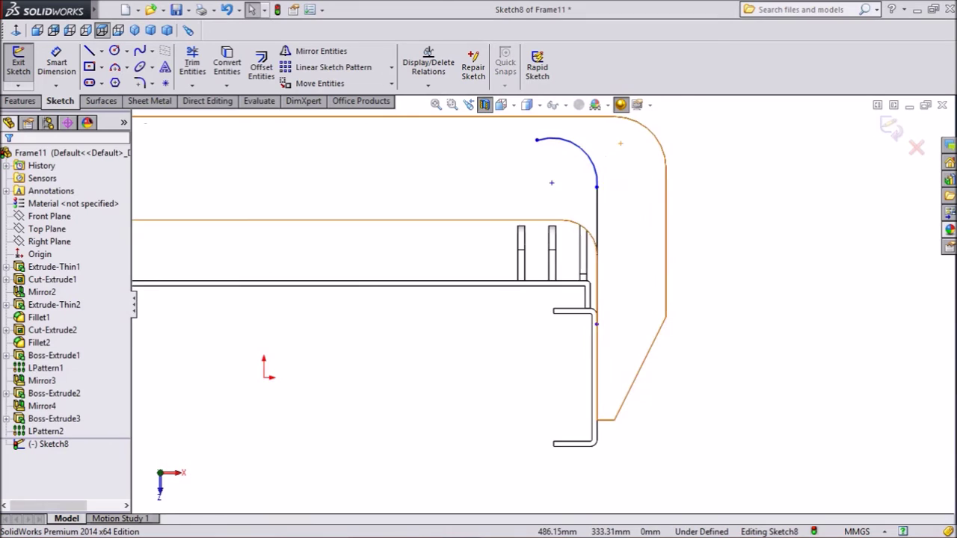
# Dimension the sketched arc's radius as 50 mm.
pyautogui.scroll(-3, 601, 136)
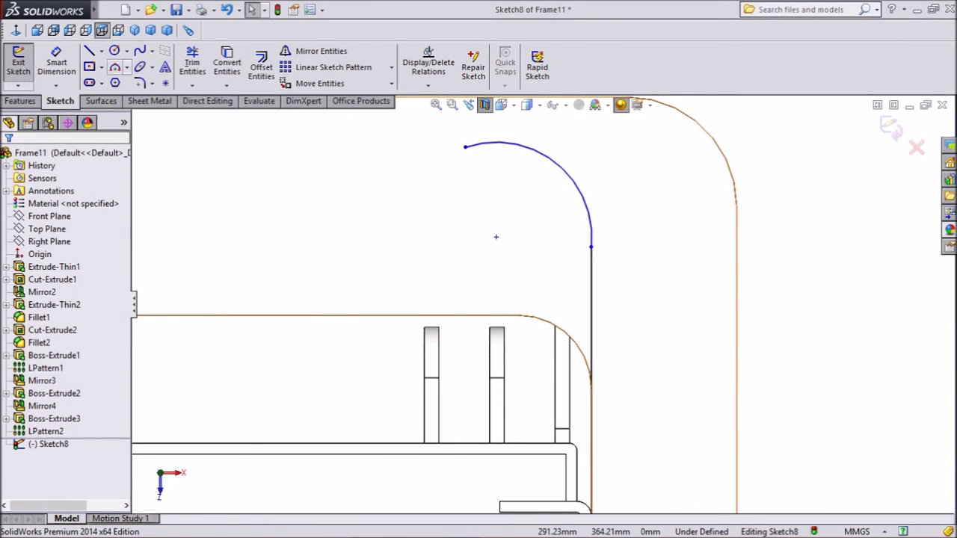
pyautogui.click(56, 62)
pyautogui.click(562, 171)
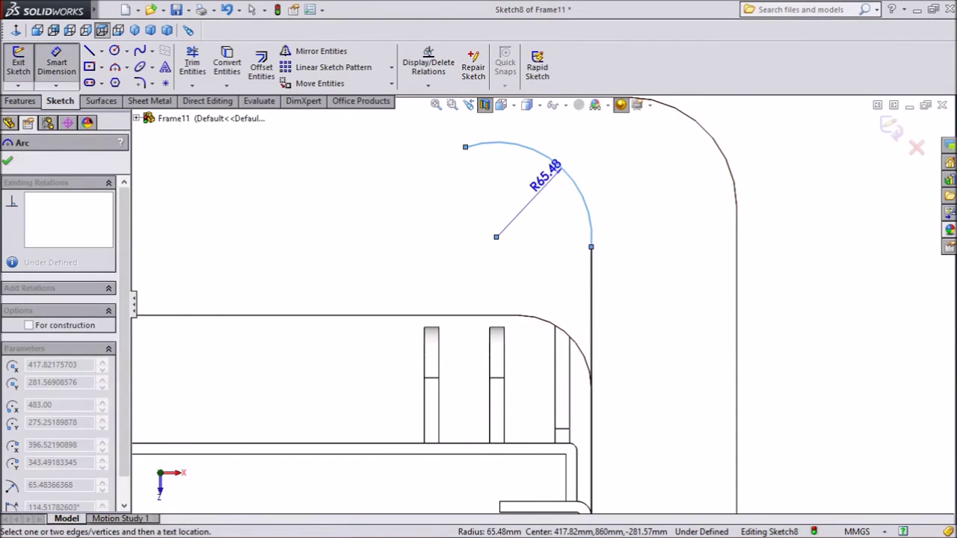
pyautogui.click(515, 186)
pyautogui.write('50')
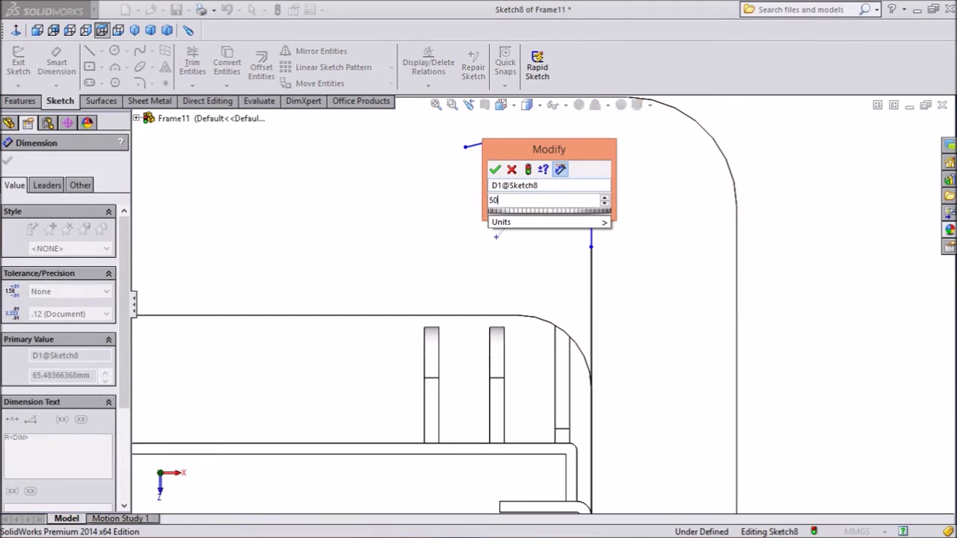
pyautogui.press('Return')
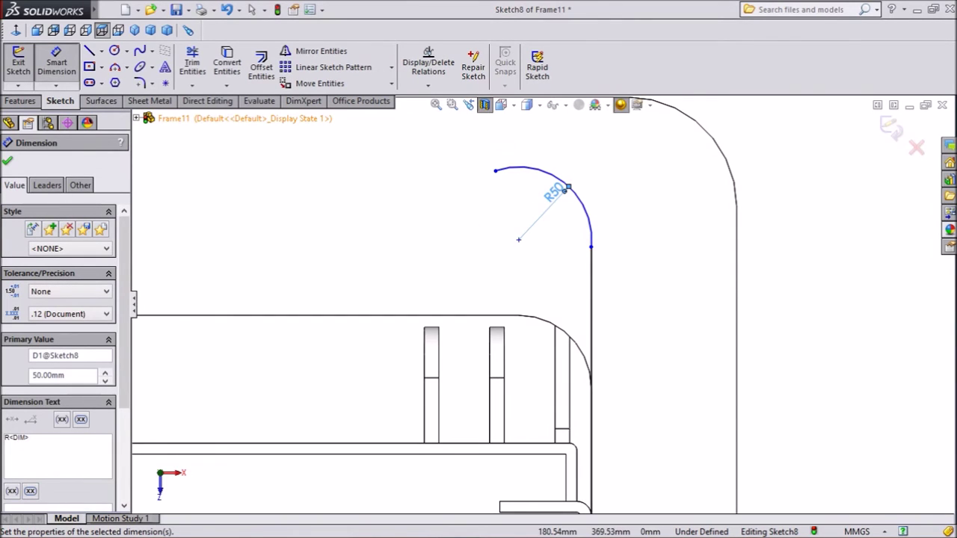
pyautogui.press('Escape')
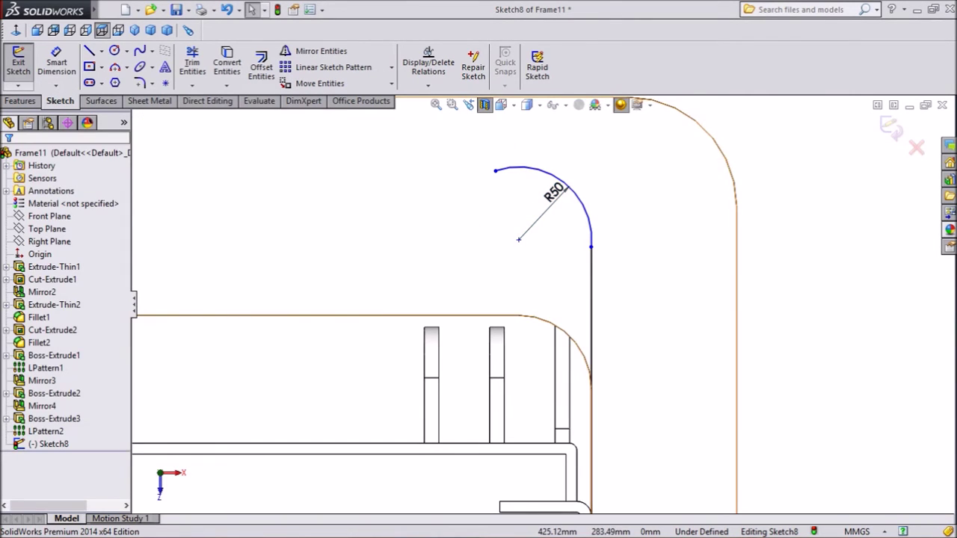
# Add a horizontal relation between the arc's centre and its lower endpoint on the vertical line.
pyautogui.click(519, 239)
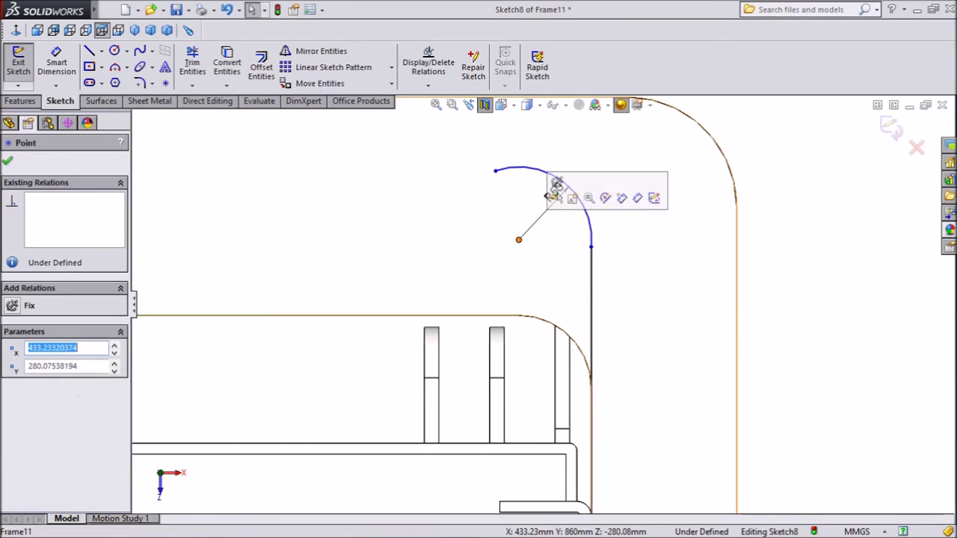
pyautogui.keyDown('ctrl'); pyautogui.click(591, 247); pyautogui.keyUp('ctrl')
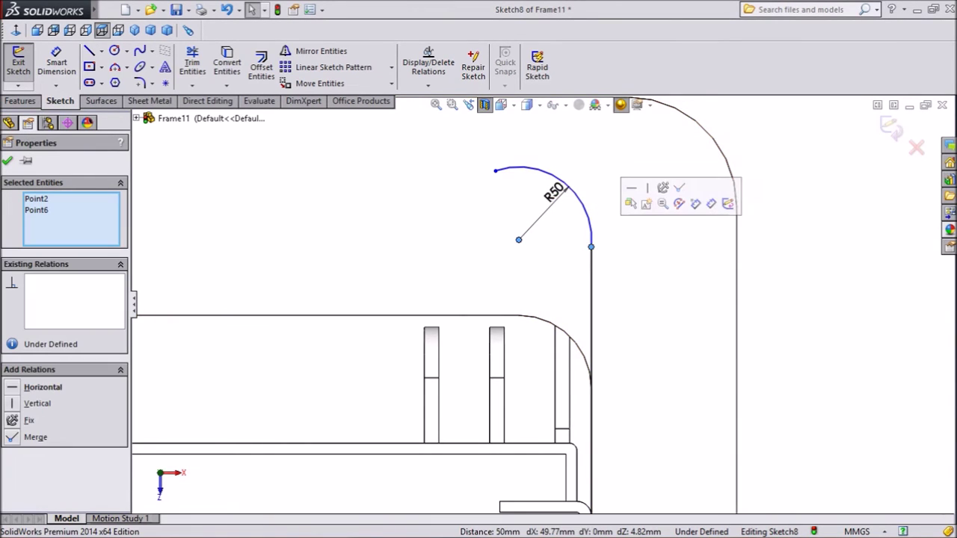
pyautogui.click(630, 203)
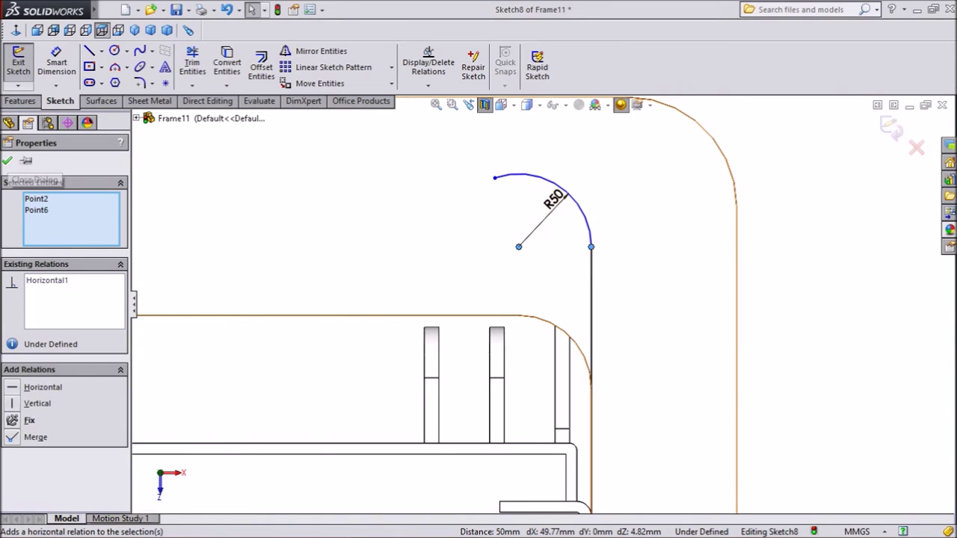
pyautogui.press('Escape')
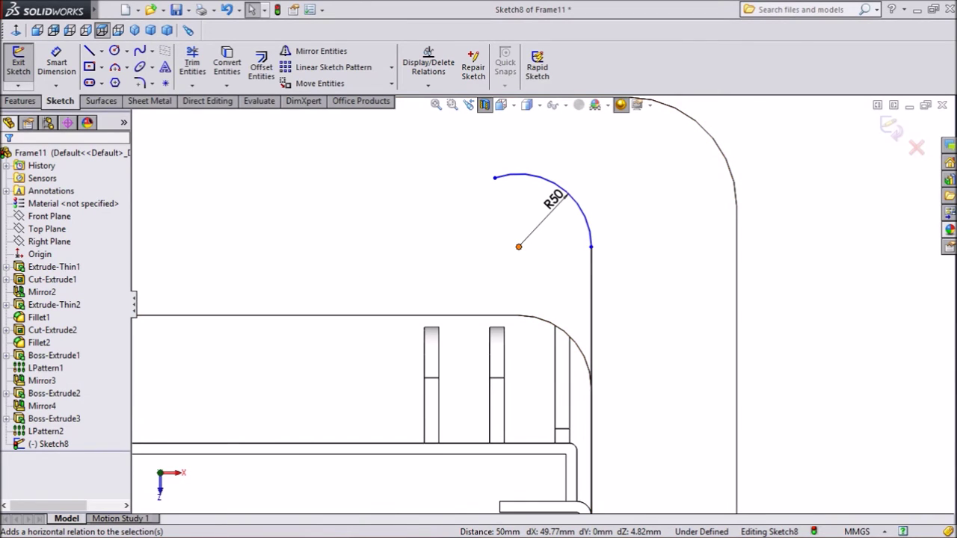
# Add a vertical relation between the arc's centre and its free upper endpoint.
pyautogui.click(519, 246)
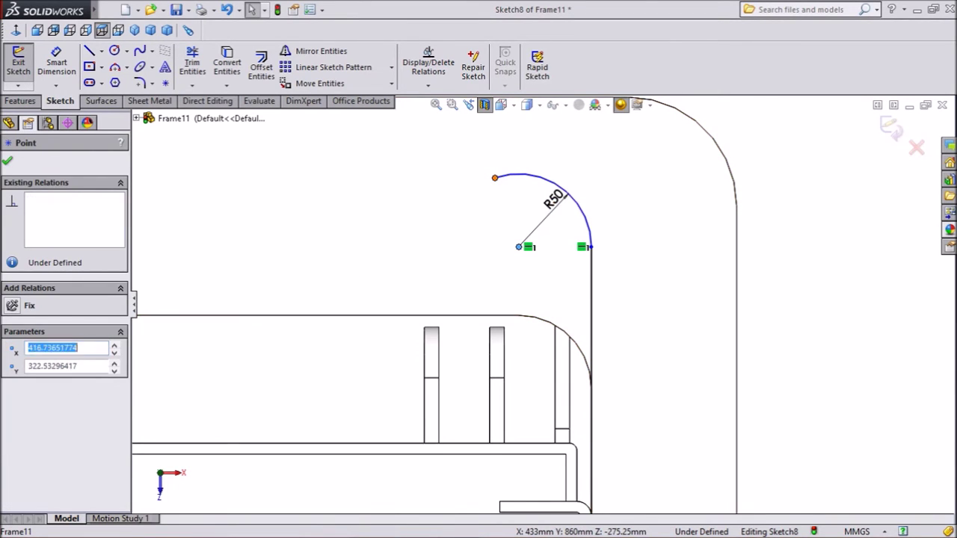
pyautogui.keyDown('ctrl'); pyautogui.click(495, 178); pyautogui.keyUp('ctrl')
pyautogui.click(548, 135)
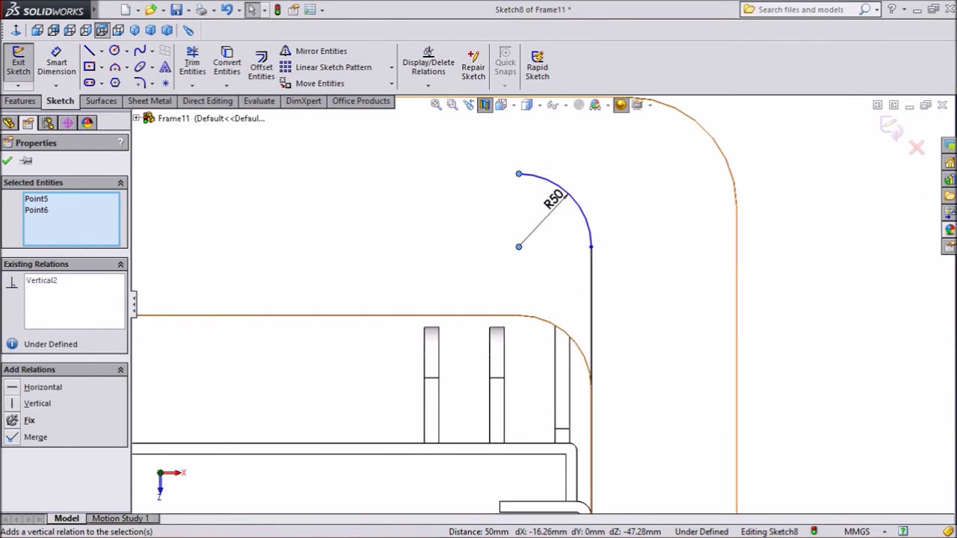
pyautogui.press('Escape')
# Dimension the junction of arc and vertical line 150 mm above the right channel's upper flange face.
pyautogui.scroll(2, 526, 264)
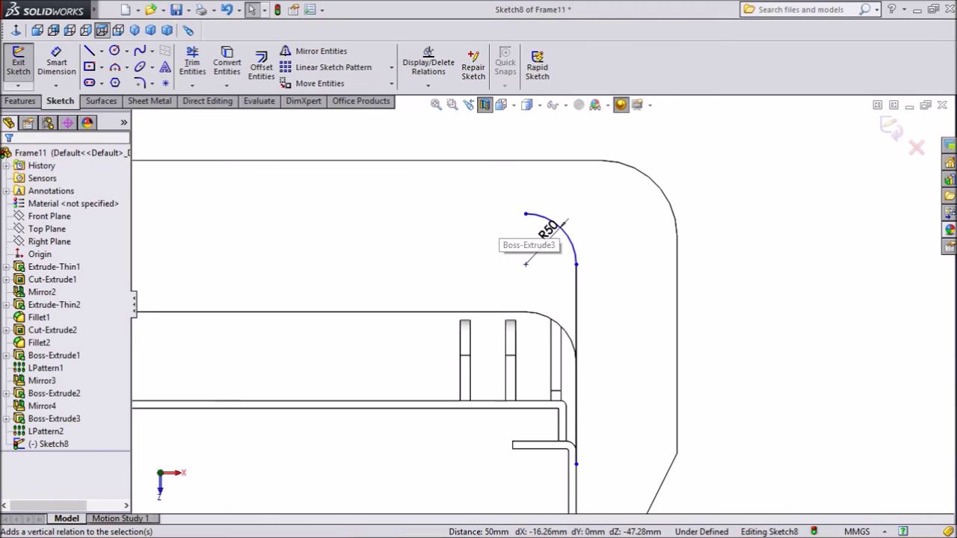
pyautogui.scroll(2, 525, 263)
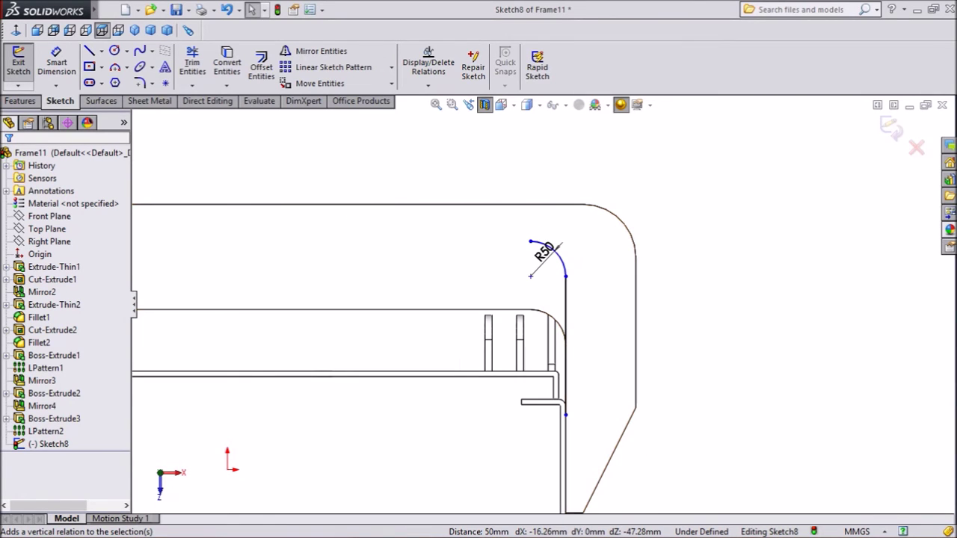
pyautogui.click(57, 63)
pyautogui.scroll(-3, 516, 394)
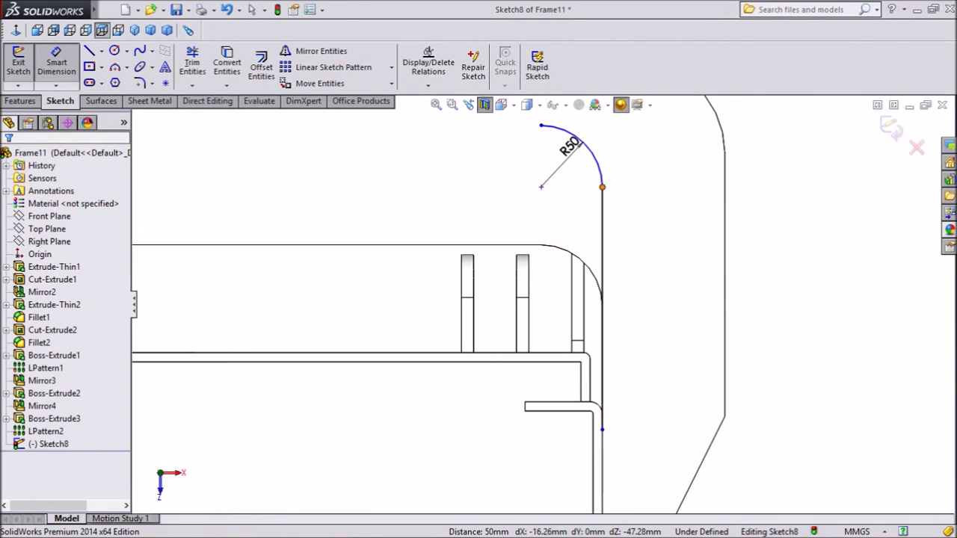
pyautogui.click(603, 187)
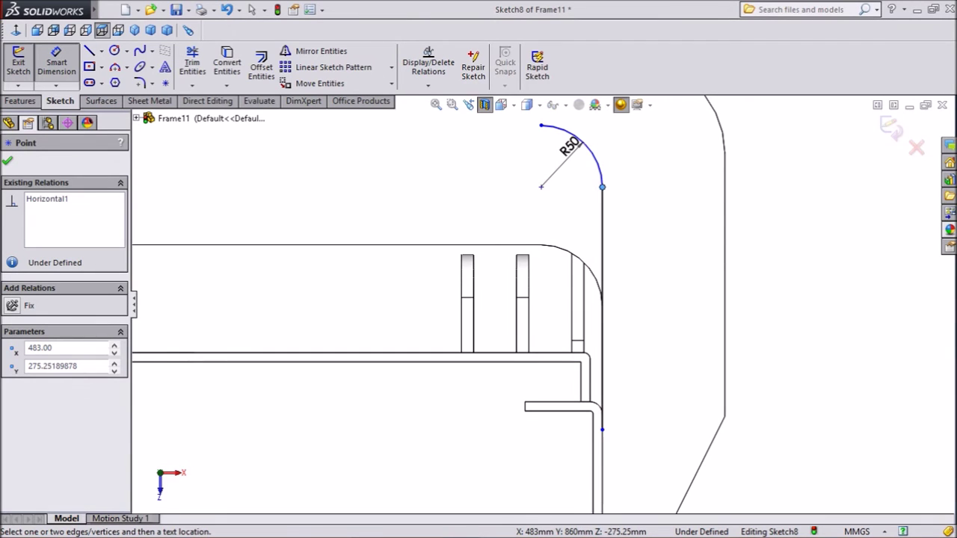
pyautogui.click(549, 404)
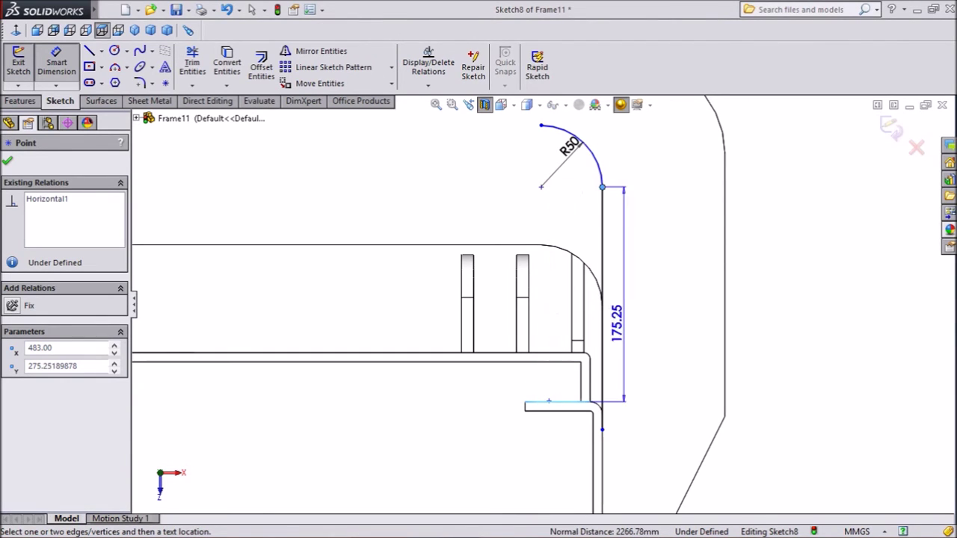
pyautogui.click(640, 307)
pyautogui.write('150')
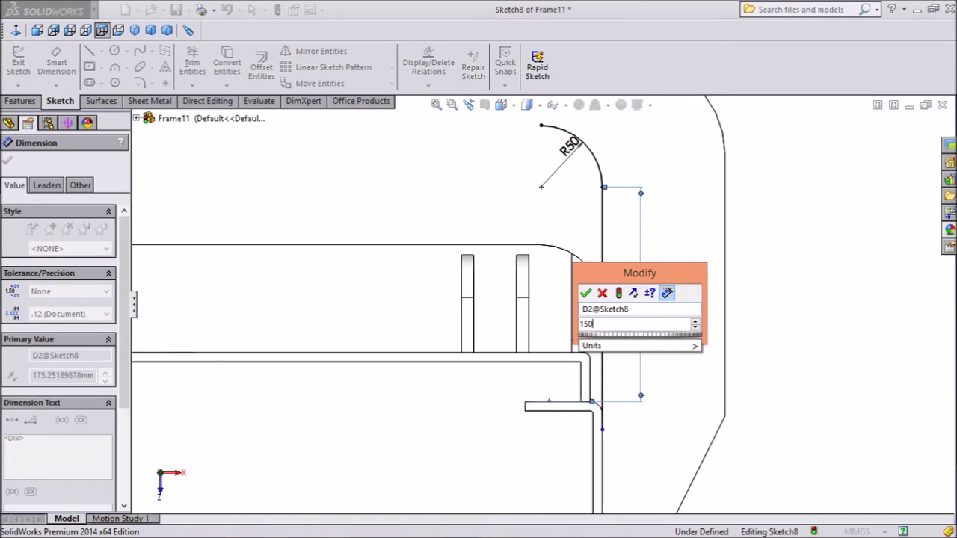
pyautogui.press('Return')
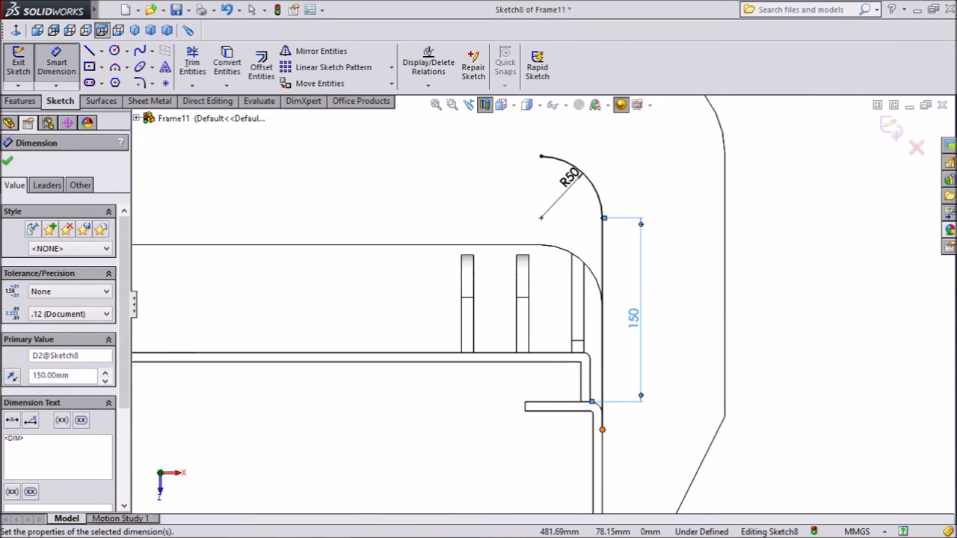
# Dimension the vertical line's lower endpoint 140 mm below the arch's inner horizontal edge.
pyautogui.click(603, 429)
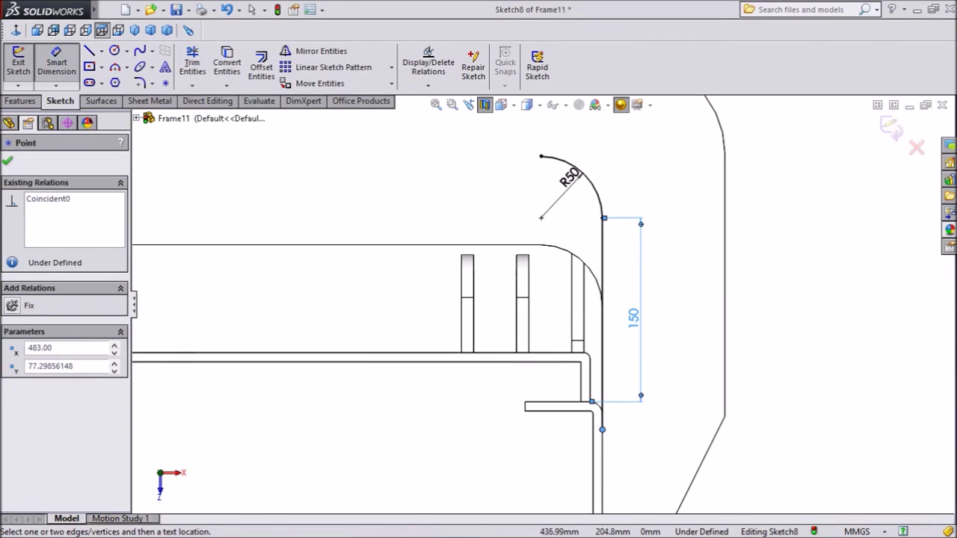
pyautogui.click(531, 245)
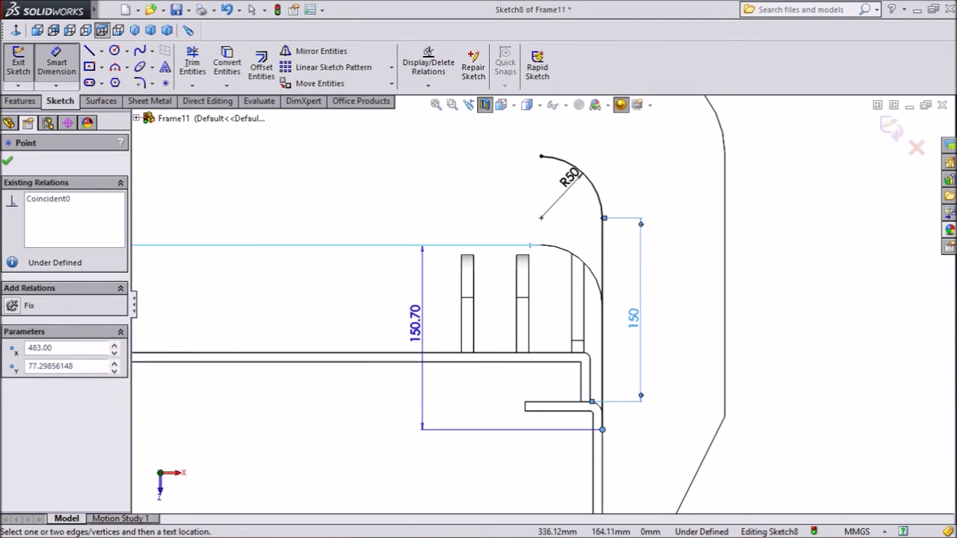
pyautogui.click(412, 317)
pyautogui.write('140')
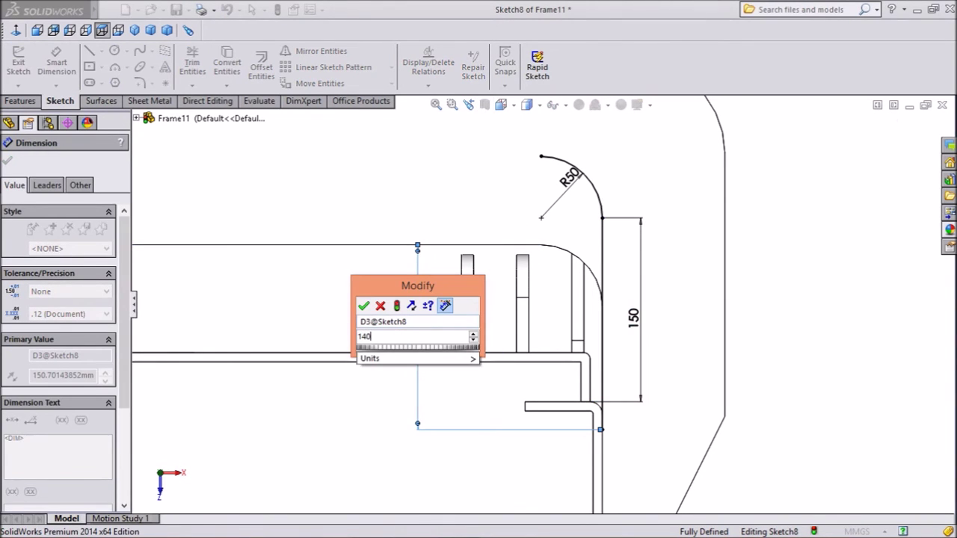
pyautogui.press('Return')
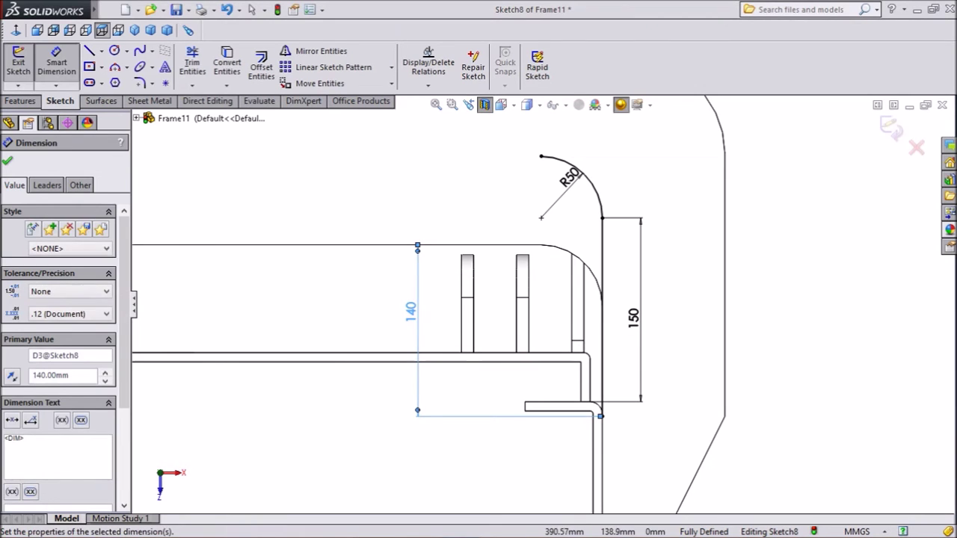
pyautogui.press('Escape')
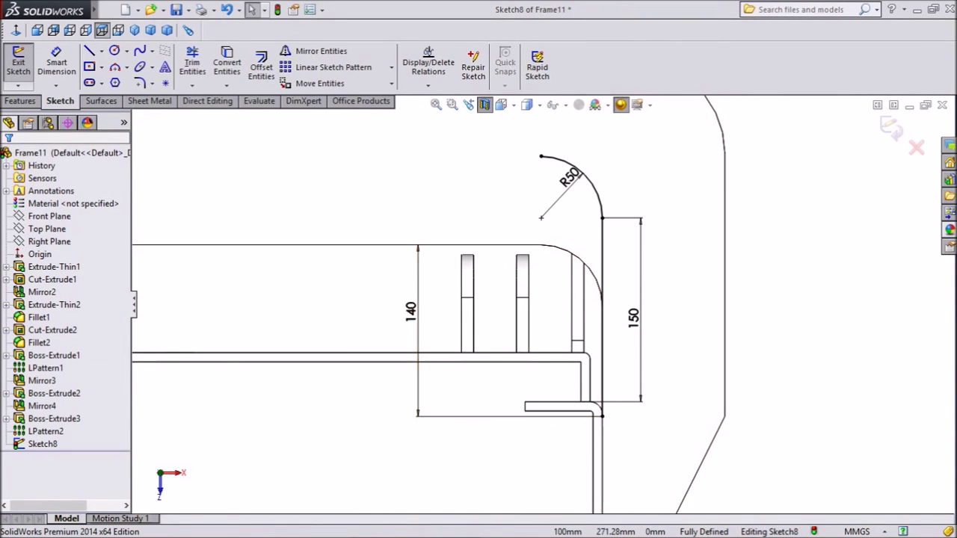
# Extrude the curved profile as a one-direction thin feature, 10 mm thick, with a blind depth of 60 mm.
pyautogui.click(21, 101)
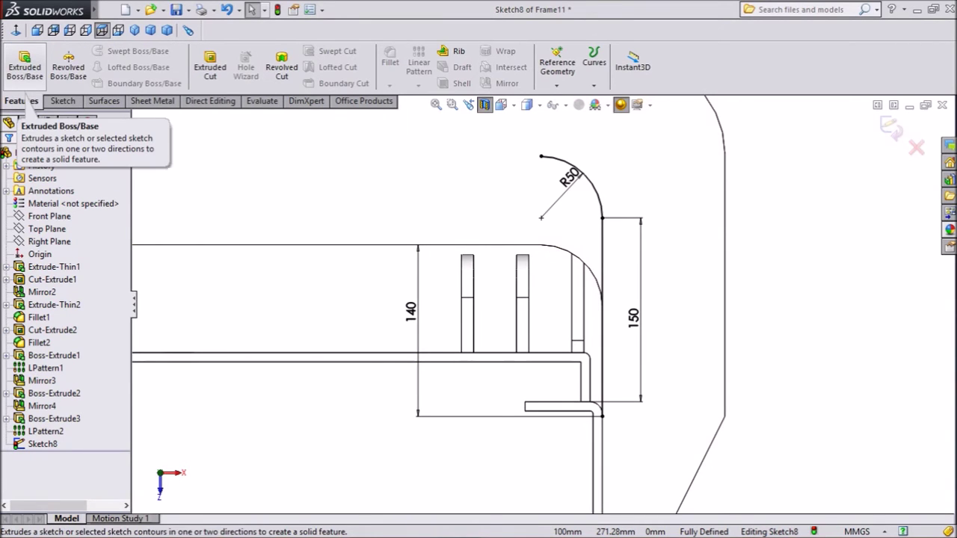
pyautogui.click(24, 66)
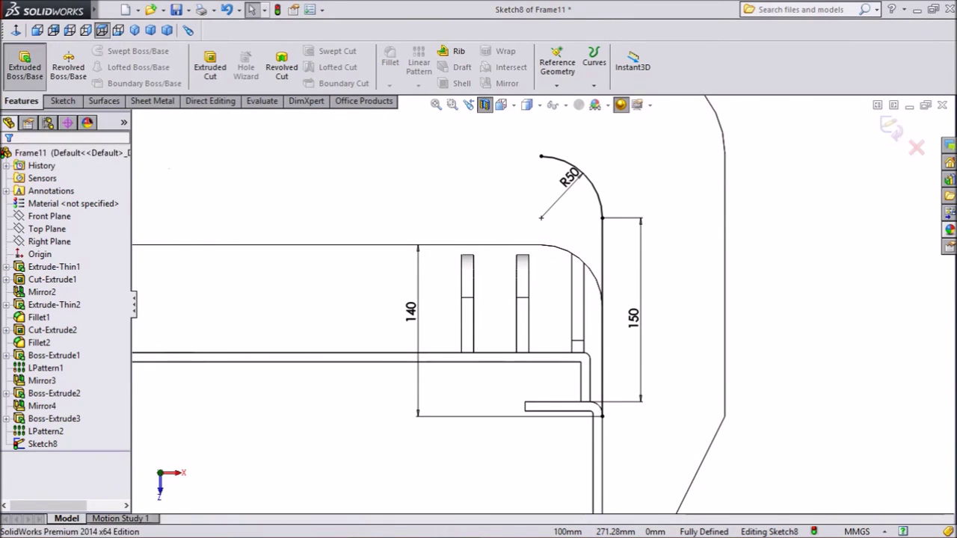
pyautogui.scroll(2, 458, 279)
pyautogui.moveTo(375, 153); pyautogui.dragTo(392, 178, button='middle')
pyautogui.moveTo(479, 370); pyautogui.dragTo(486, 393, button='middle')
pyautogui.scroll(3, 542, 307)
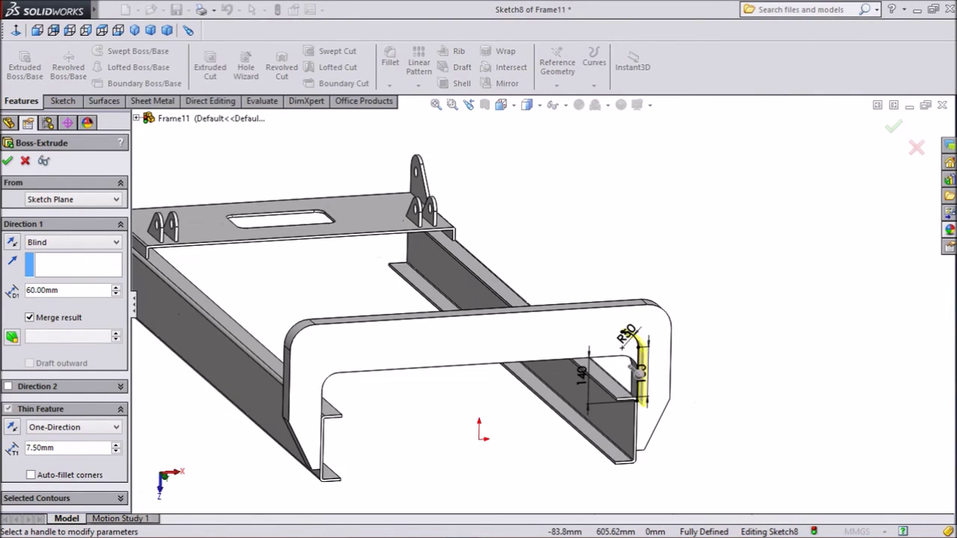
pyautogui.scroll(1, 544, 305)
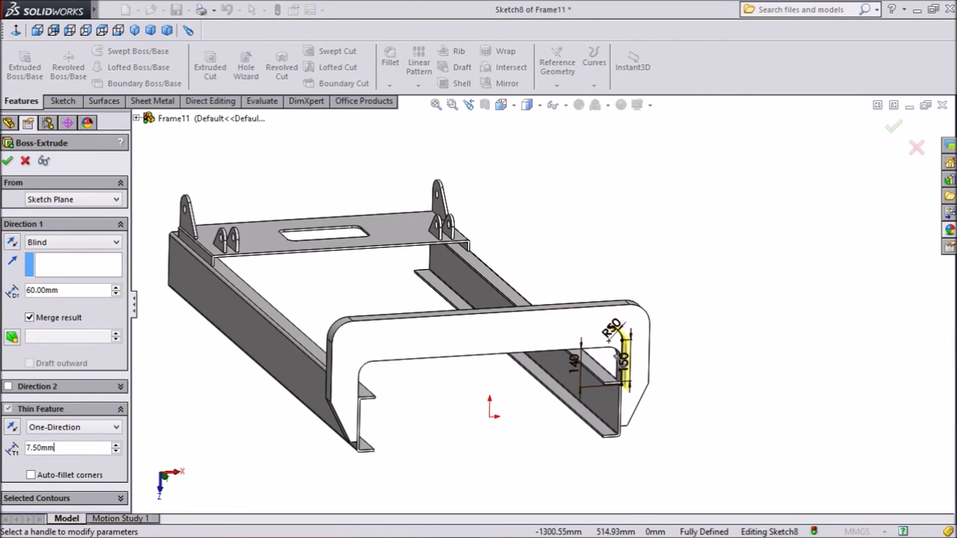
pyautogui.write('10')
pyautogui.press('Return')
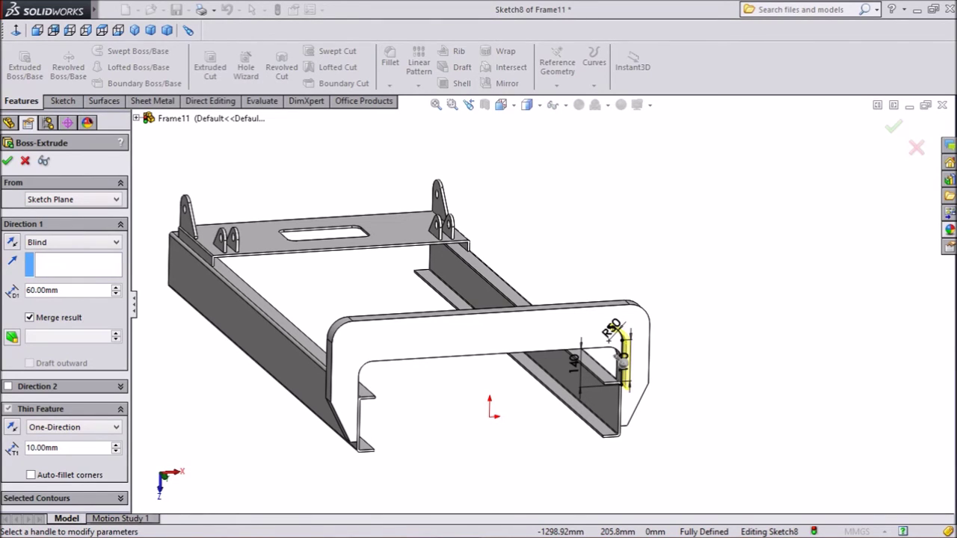
pyautogui.click(8, 160)
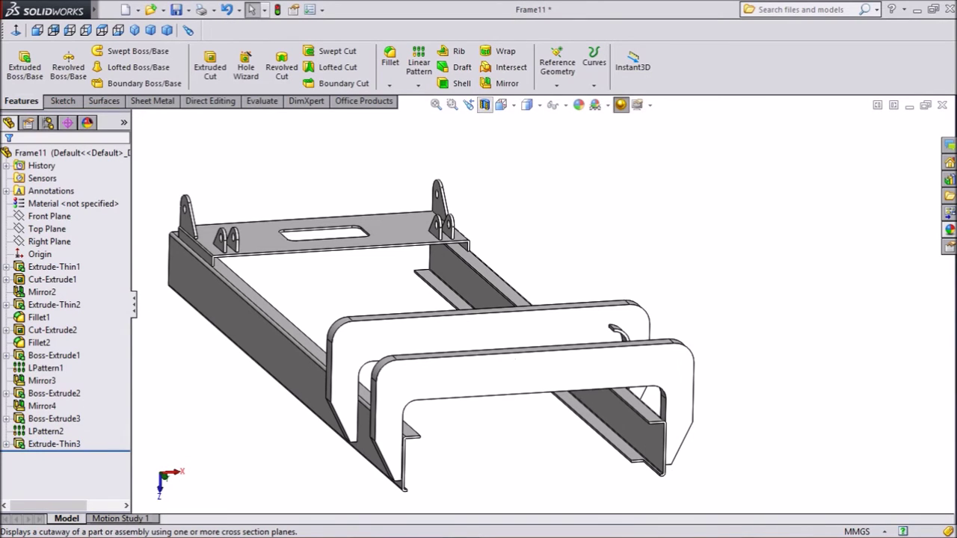
# Edit the curved thin extrusion so its end condition is Up To Next, spanning between the two arches.
pyautogui.moveTo(636, 329); pyautogui.dragTo(678, 366, button='middle')
pyautogui.scroll(-1, 677, 366)
pyautogui.scroll(-3, 639, 366)
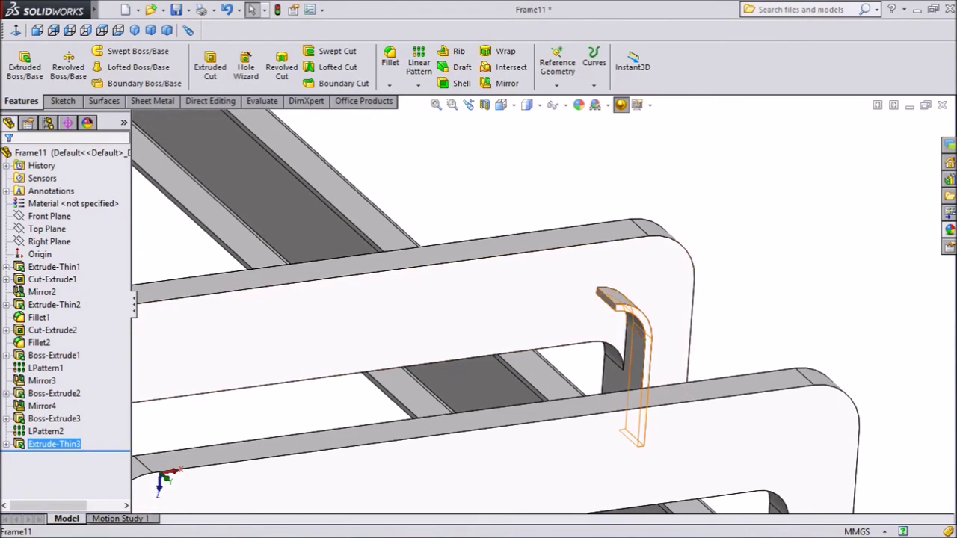
pyautogui.click(54, 444)
pyautogui.click(66, 407)
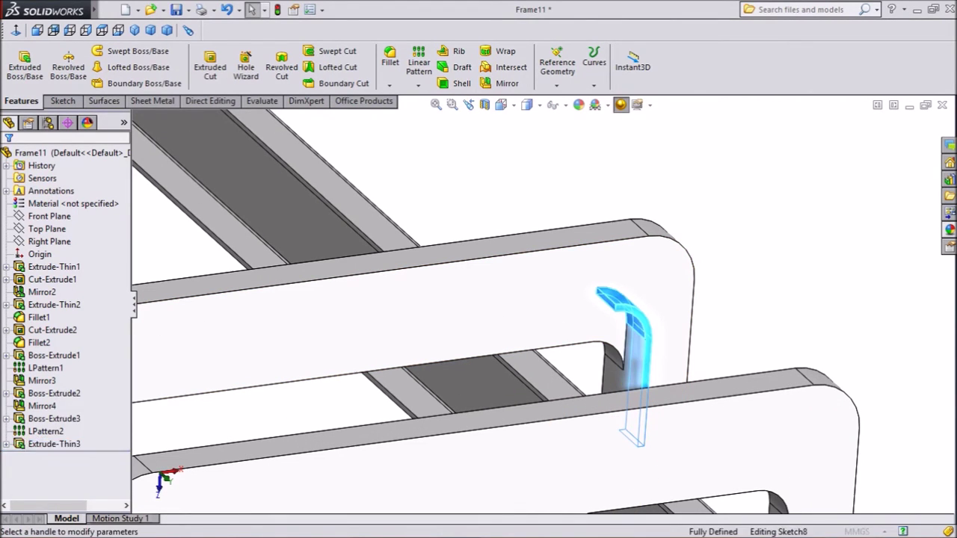
pyautogui.click(73, 243)
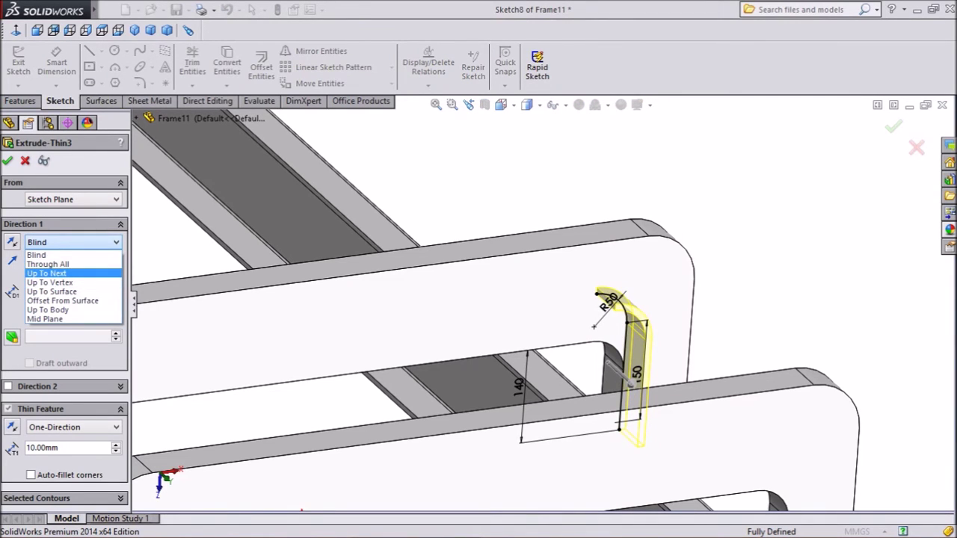
pyautogui.click(47, 273)
pyautogui.scroll(3, 542, 304)
pyautogui.moveTo(593, 261); pyautogui.dragTo(619, 314, button='middle')
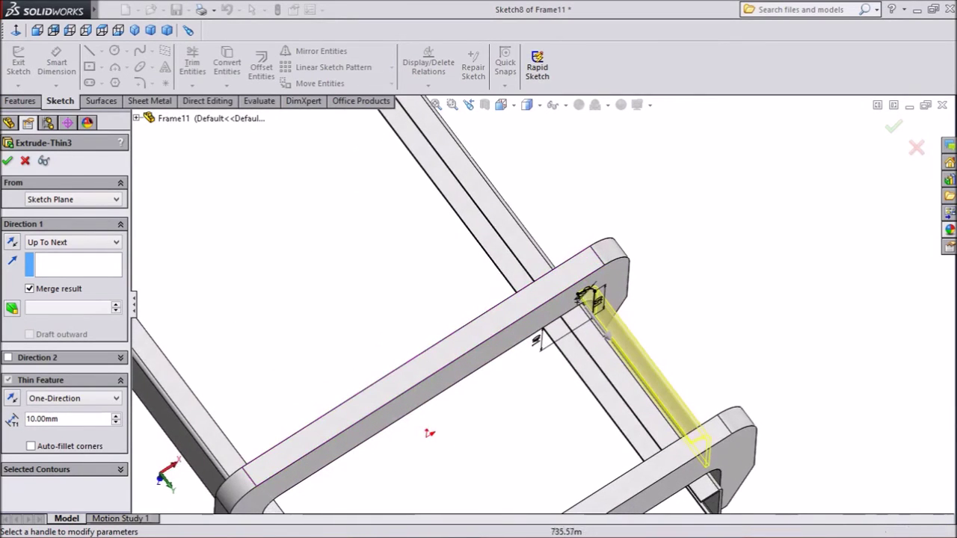
pyautogui.scroll(-2, 725, 485)
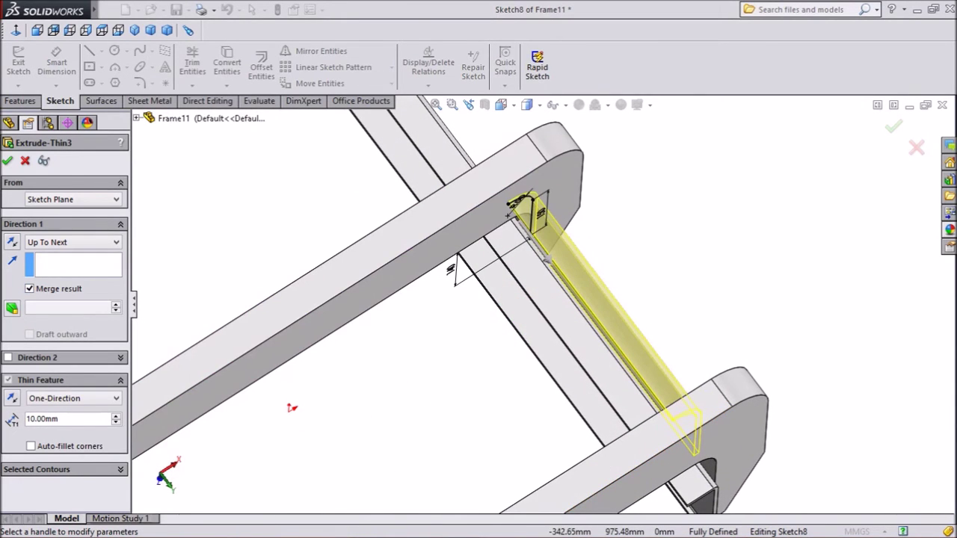
pyautogui.click(8, 161)
pyautogui.scroll(5, 543, 303)
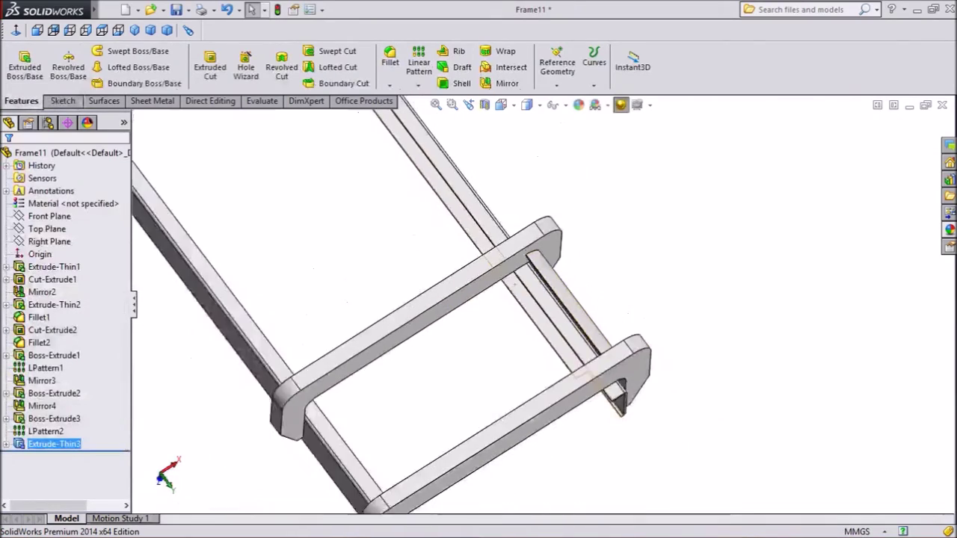
# Start a sketch on the flat outer face of the curved guard and view it face-on.
pyautogui.moveTo(522, 404); pyautogui.dragTo(477, 361, button='middle')
pyautogui.scroll(-3, 649, 388)
pyautogui.moveTo(699, 432); pyautogui.dragTo(743, 377, button='middle')
pyautogui.moveTo(785, 408); pyautogui.dragTo(624, 403, button='middle')
pyautogui.scroll(5, 624, 404)
pyautogui.moveTo(835, 435); pyautogui.dragTo(828, 443, button='middle')
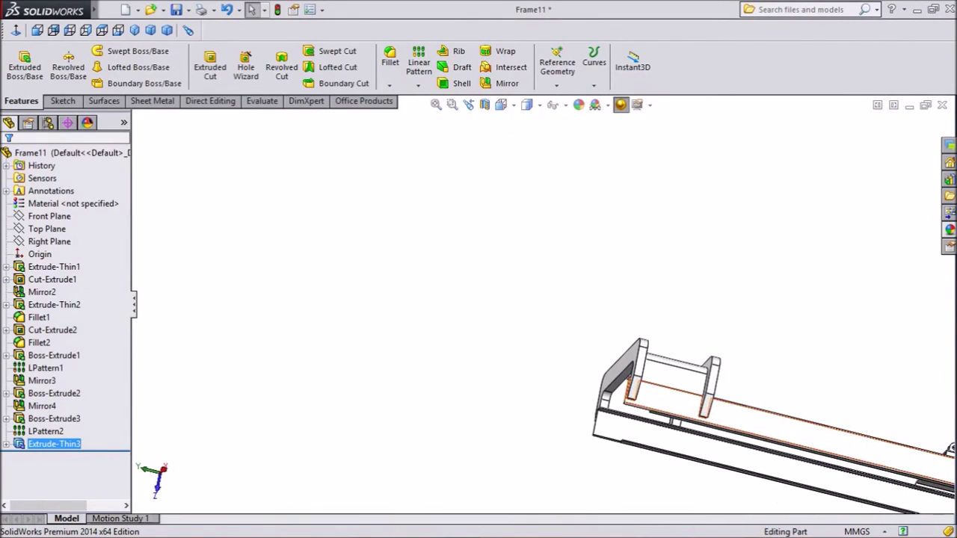
pyautogui.click(673, 378)
pyautogui.click(731, 331)
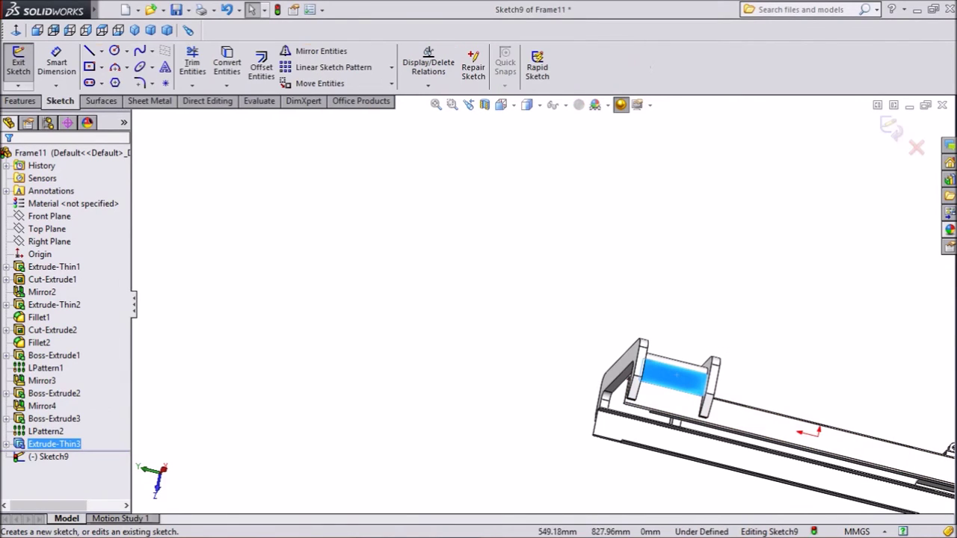
pyautogui.click(16, 30)
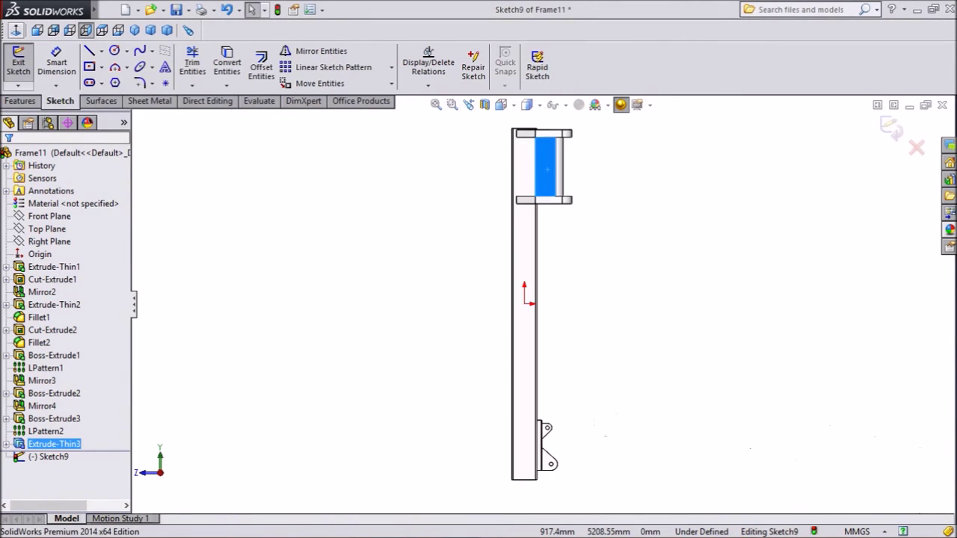
# Sketch a center rectangle about 83 mm wide and 189 mm high within the guard's flat face, near the lower arch.
pyautogui.scroll(-8, 551, 145)
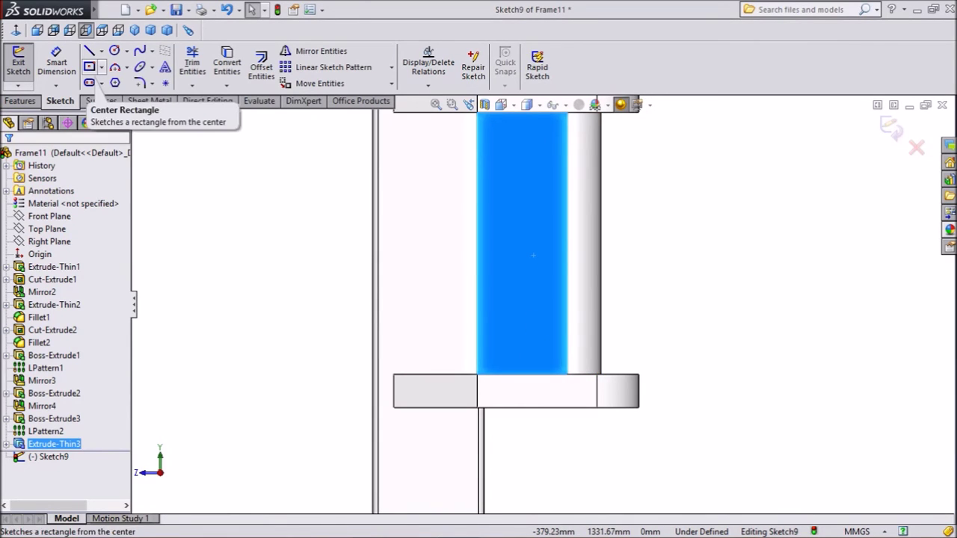
pyautogui.click(102, 67)
pyautogui.click(139, 96)
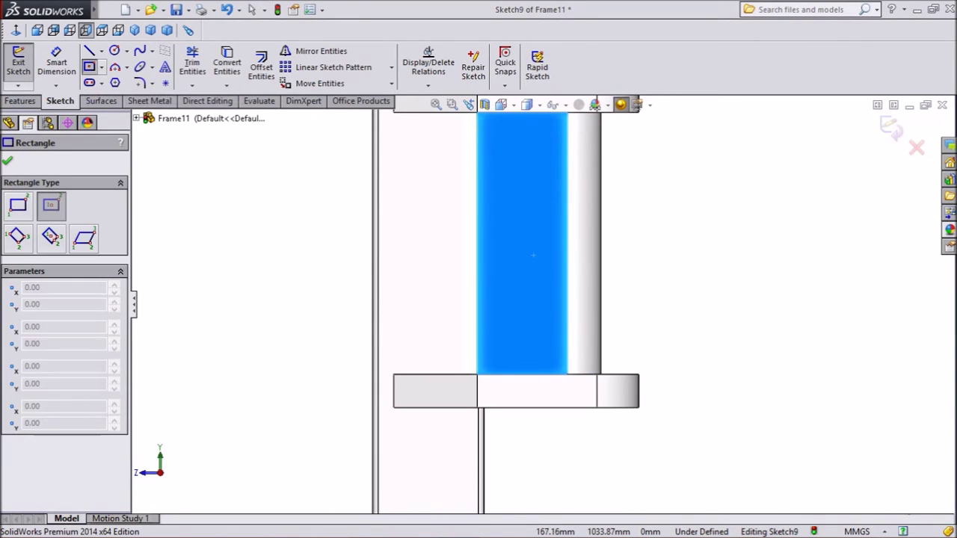
pyautogui.click(518, 277)
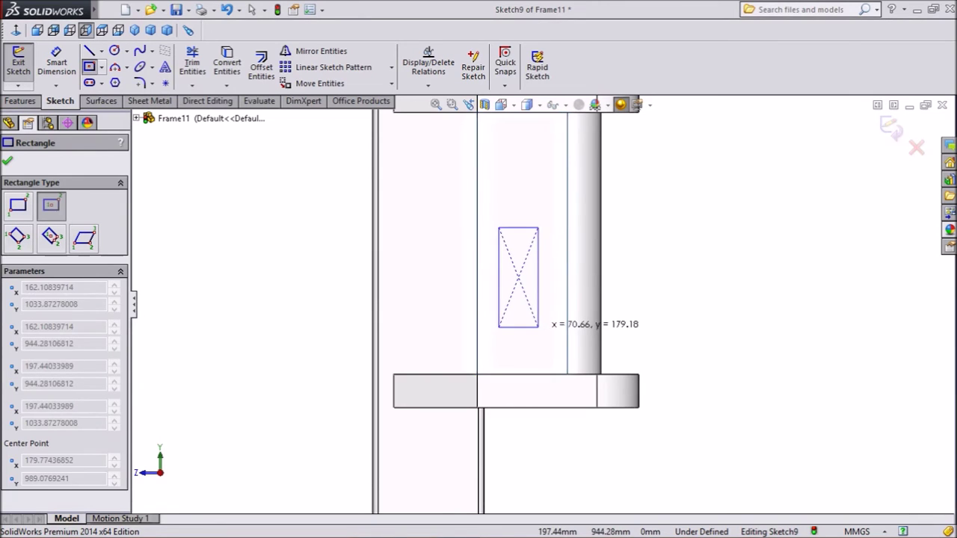
pyautogui.click(540, 330)
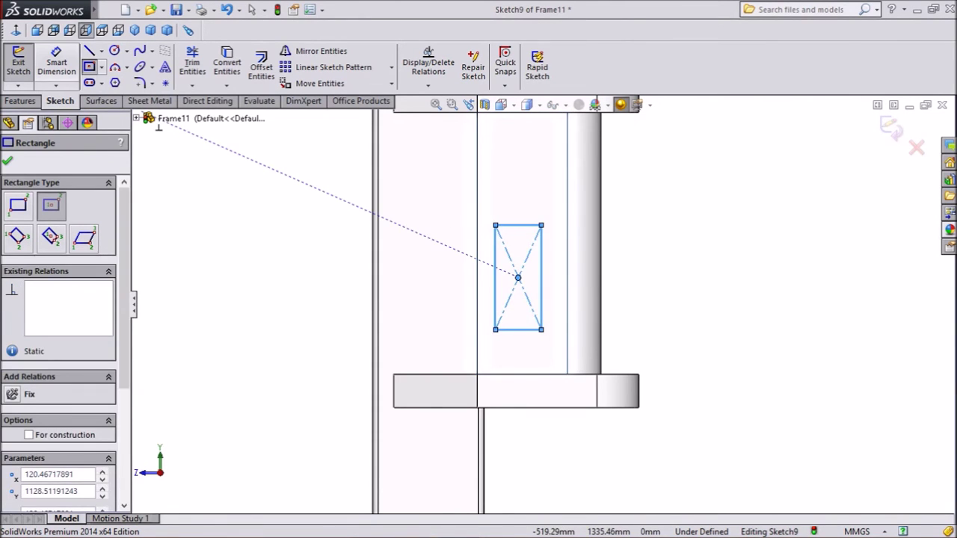
# Dimension the rectangle 100 mm wide and 150 mm high.
pyautogui.click(18, 62)
pyautogui.scroll(-2, 450, 250)
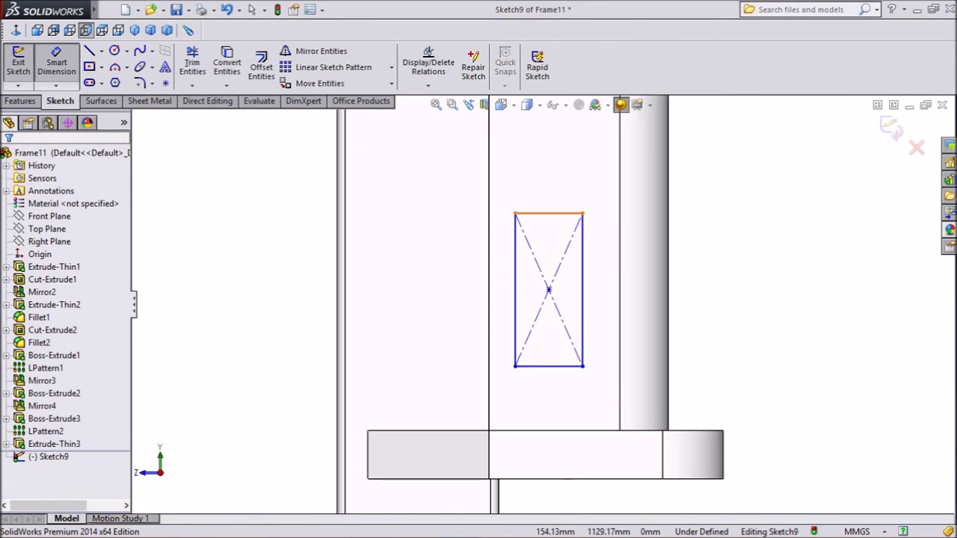
pyautogui.click(549, 214)
pyautogui.click(545, 187)
pyautogui.write('100')
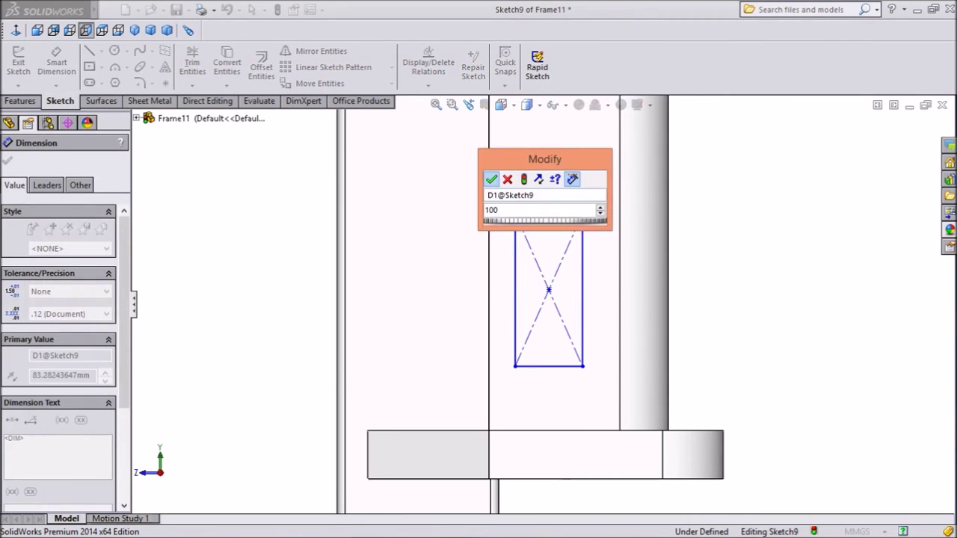
pyautogui.press('Return')
pyautogui.click(515, 292)
pyautogui.click(435, 285)
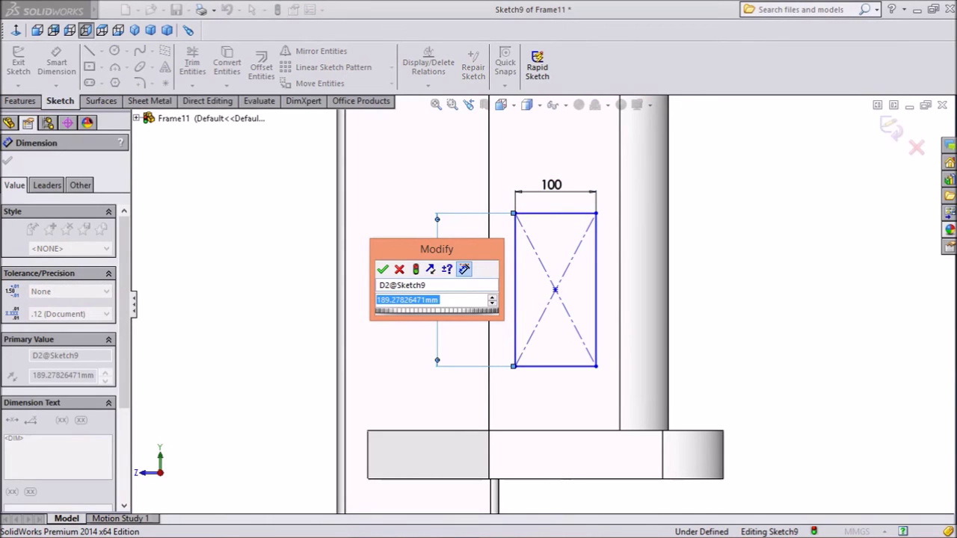
pyautogui.write('150')
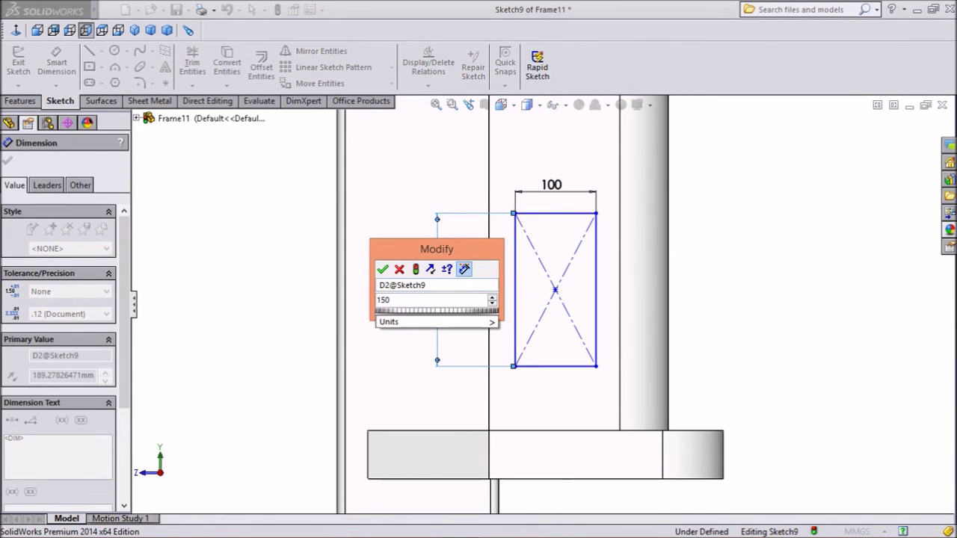
pyautogui.press('Return')
# Dimension the rectangle's channel-side vertical line 25 mm from the guard face's vertical edge nearest the channel.
pyautogui.click(516, 253)
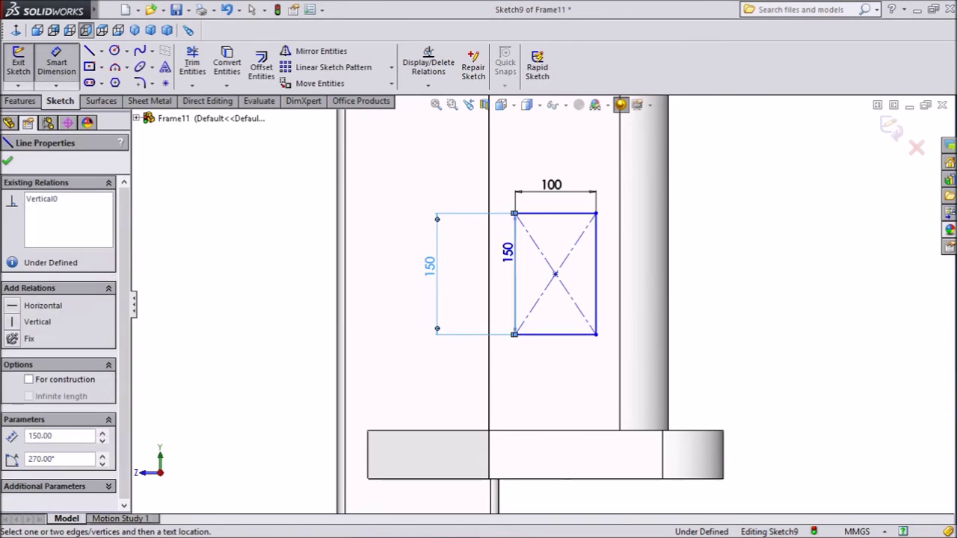
pyautogui.click(489, 246)
pyautogui.click(502, 269)
pyautogui.write('25')
pyautogui.press('Return')
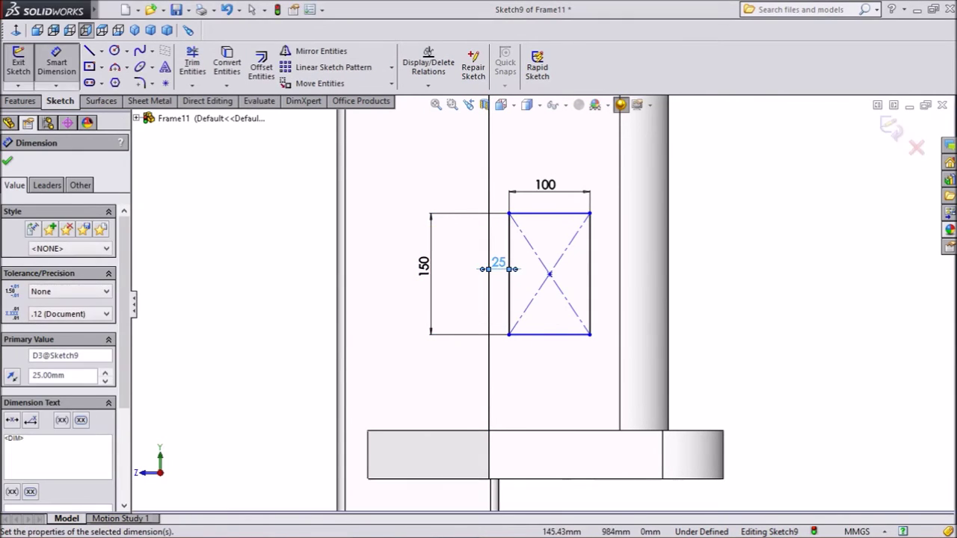
# Dimension the rectangle's bottom line 50 mm above the edge where the guard meets the lower arch.
pyautogui.click(550, 334)
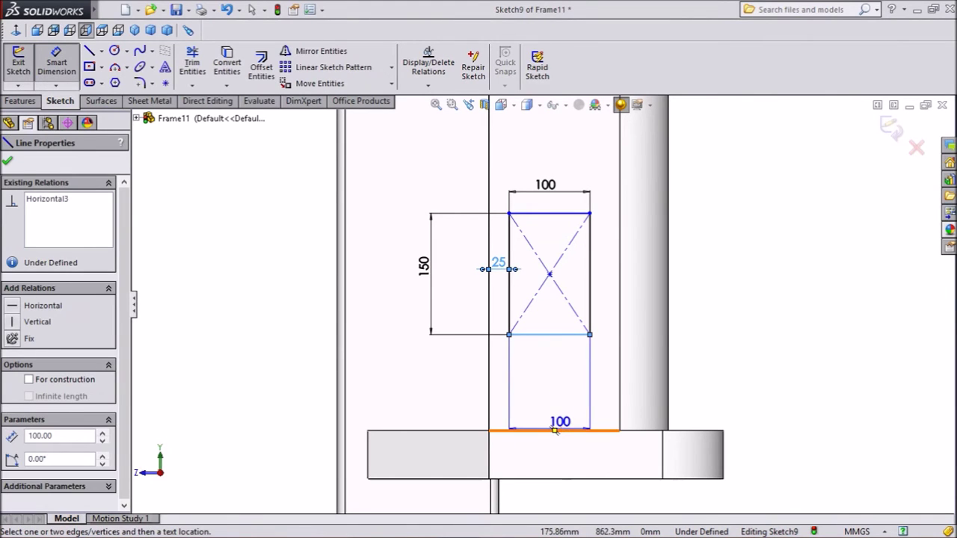
pyautogui.click(557, 430)
pyautogui.click(703, 370)
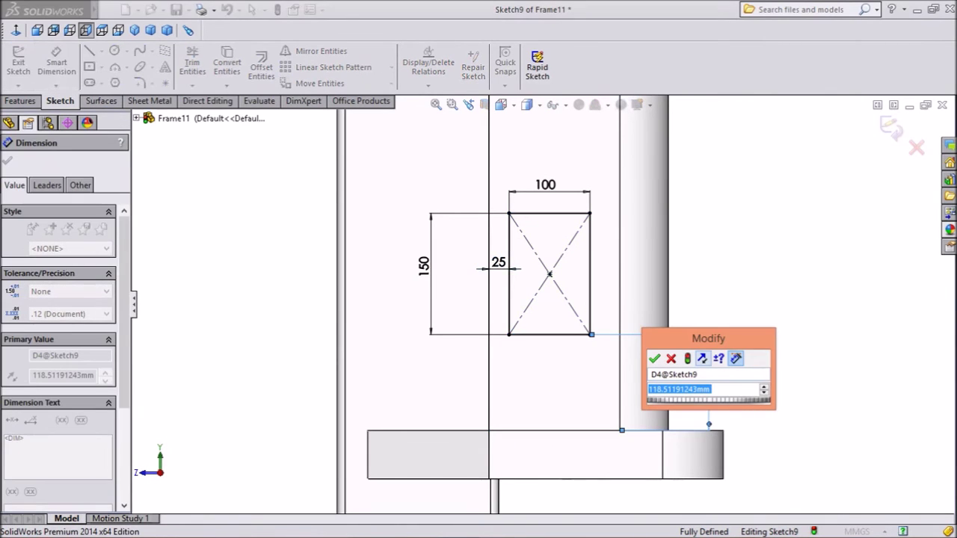
pyautogui.write('50')
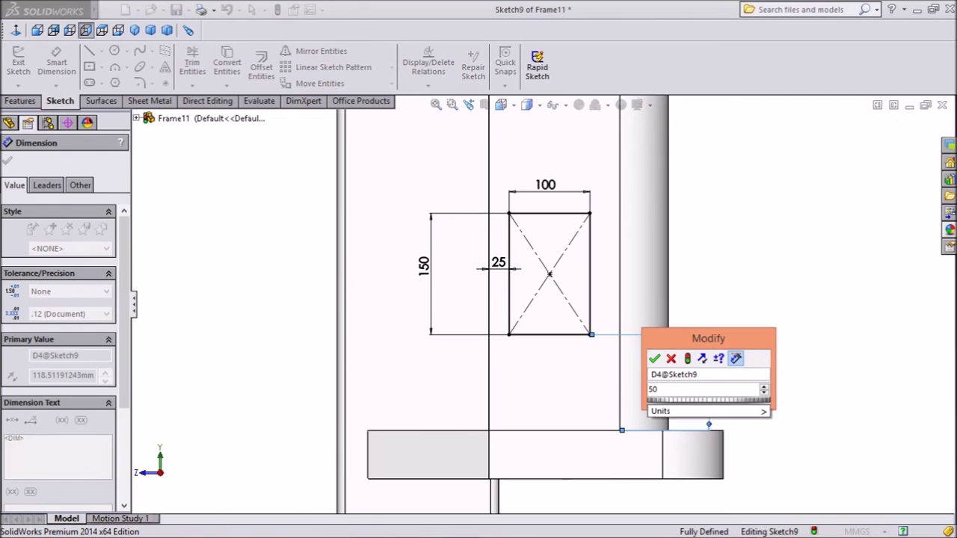
pyautogui.click(654, 358)
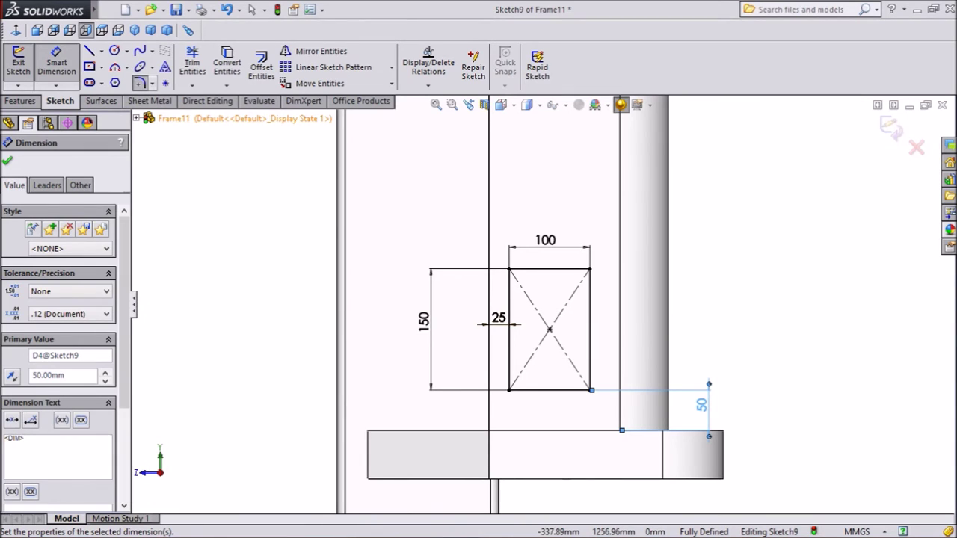
# Round all four corners of the rectangle with 10 mm sketch fillets.
pyautogui.click(140, 82)
pyautogui.write('1')
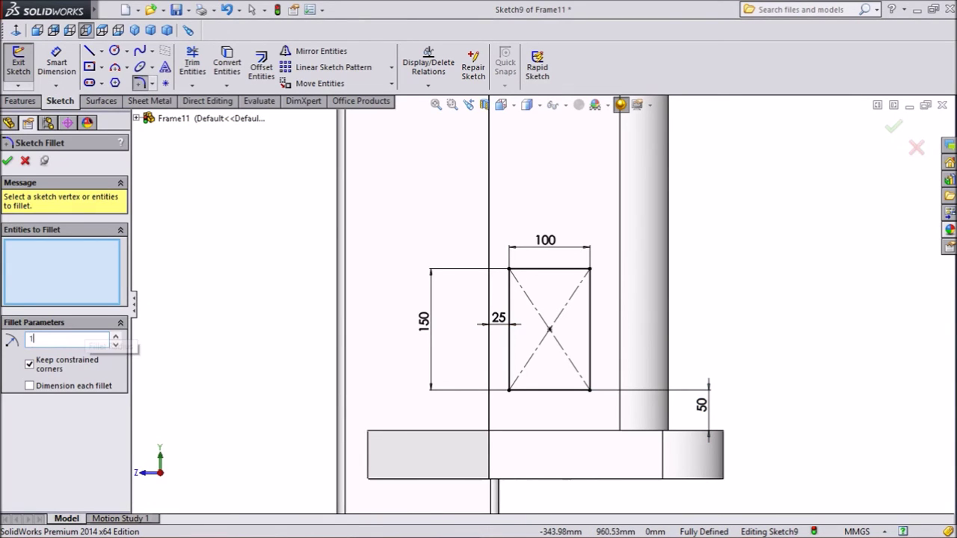
pyautogui.write('0.00mm')
pyautogui.click(509, 388)
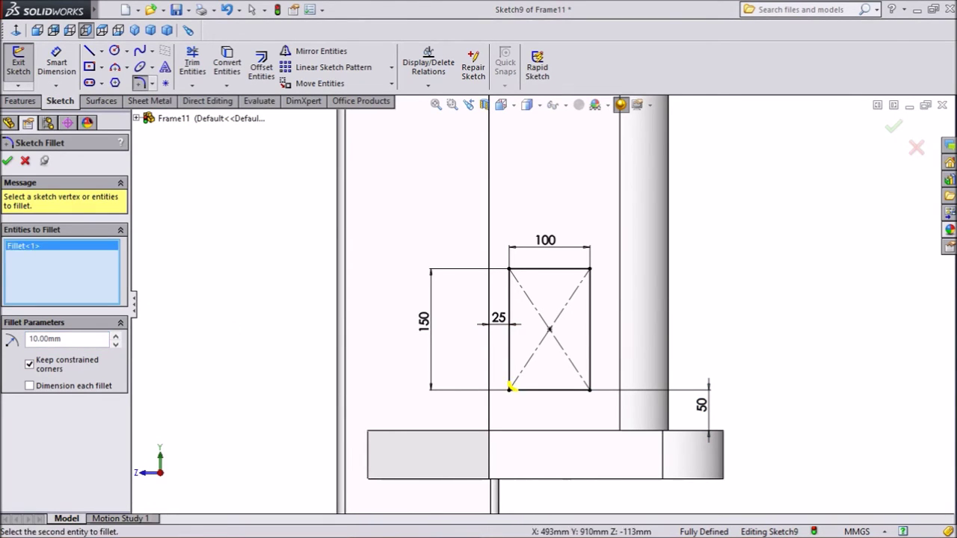
pyautogui.click(589, 389)
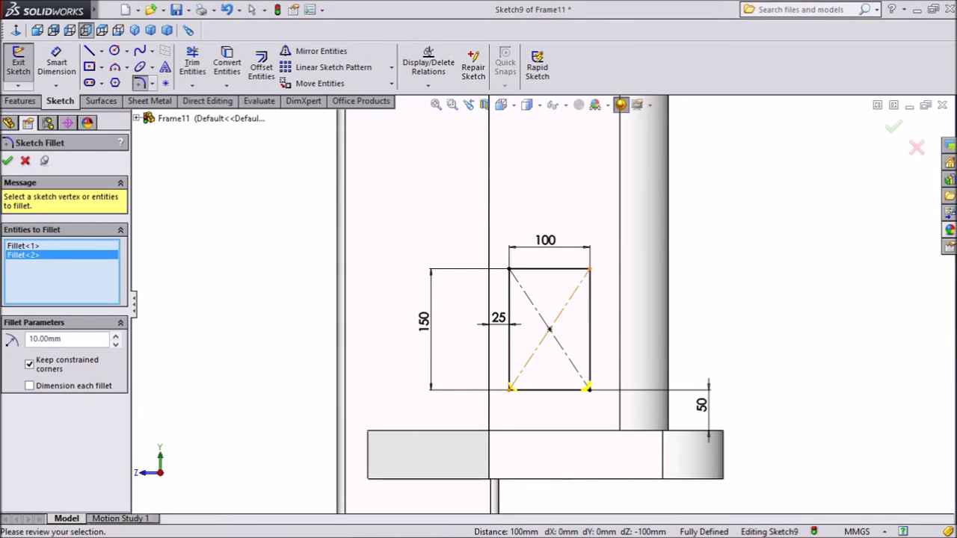
pyautogui.click(589, 269)
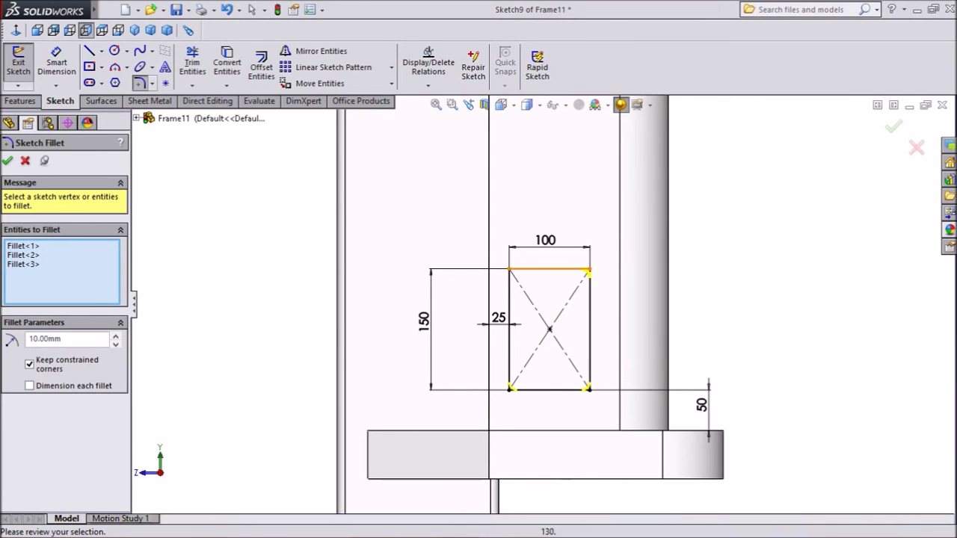
pyautogui.click(509, 269)
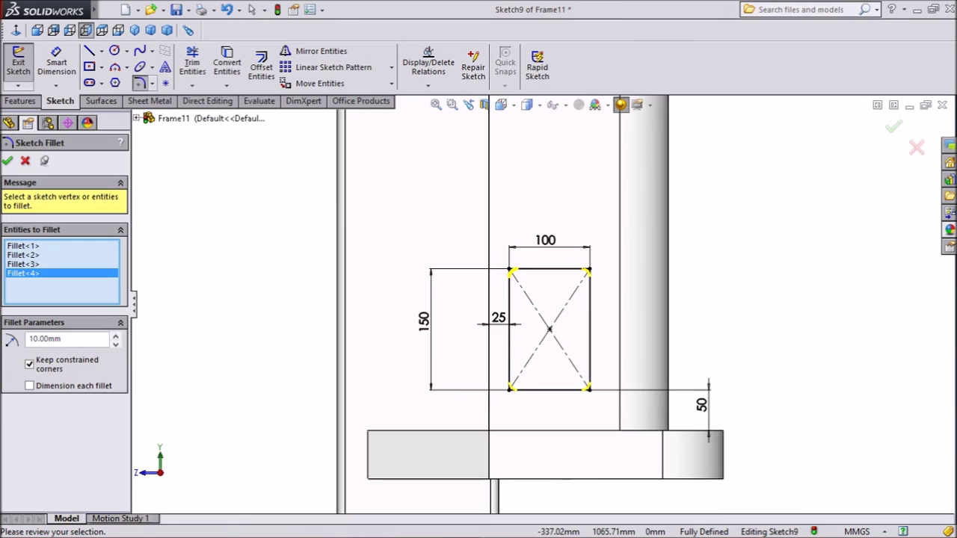
pyautogui.press('Return')
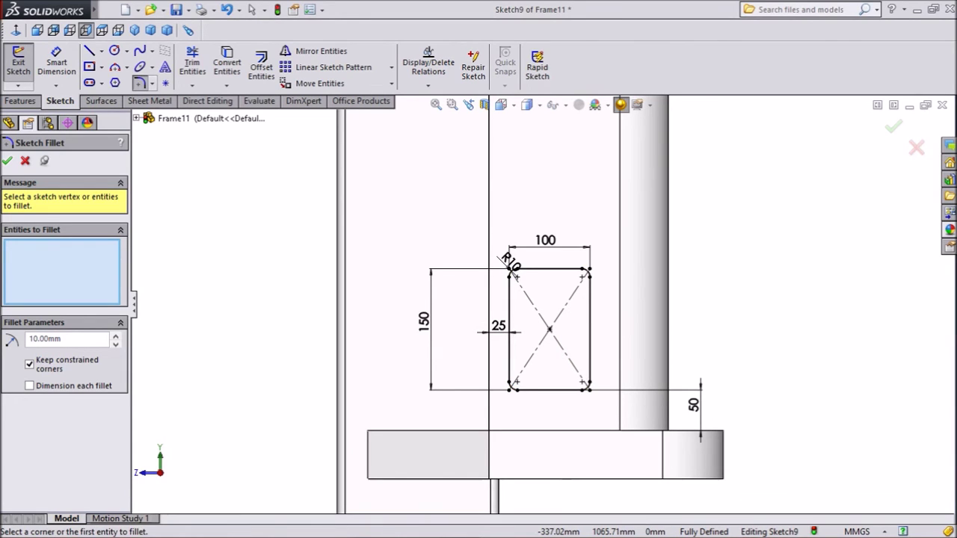
pyautogui.press('Escape')
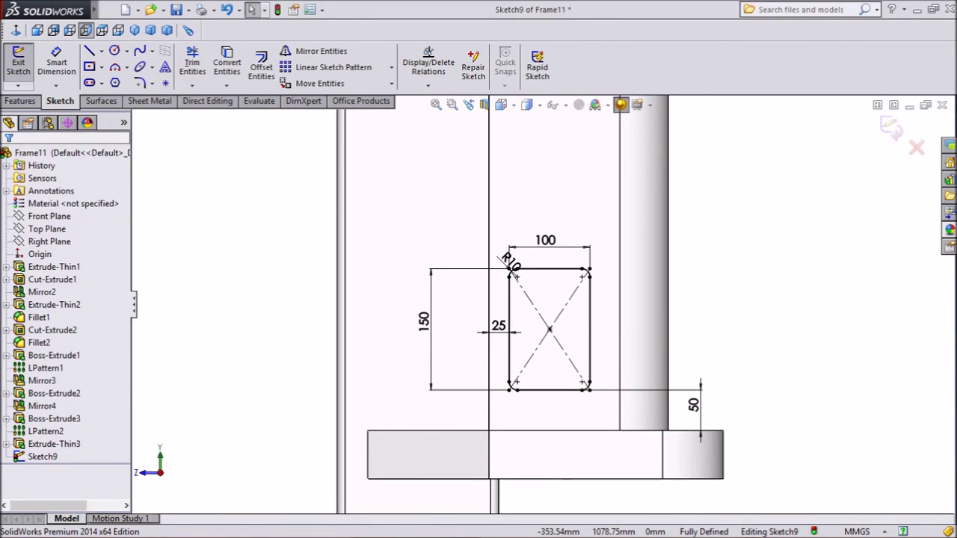
# Cut the rounded rectangle through the guard wall with an Up To Next extruded cut.
pyautogui.click(20, 101)
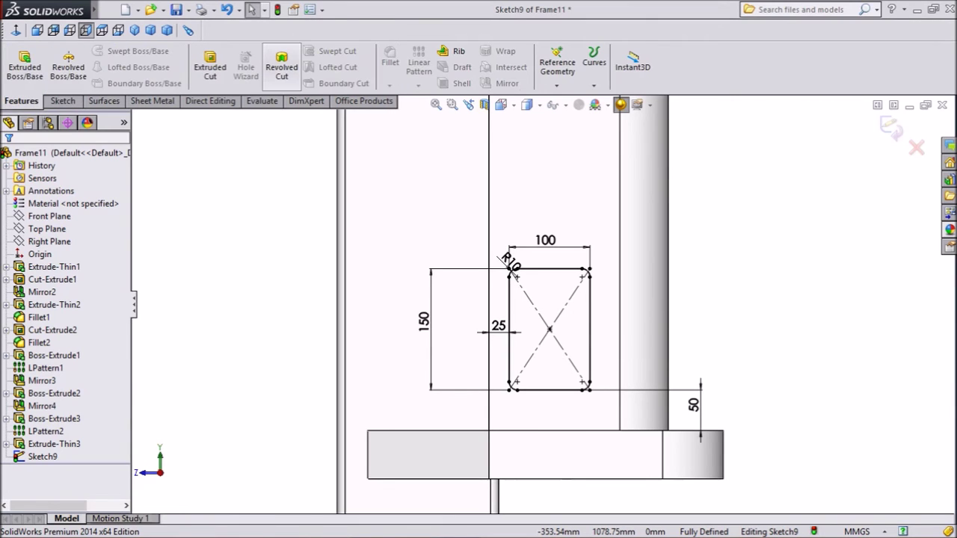
pyautogui.click(210, 66)
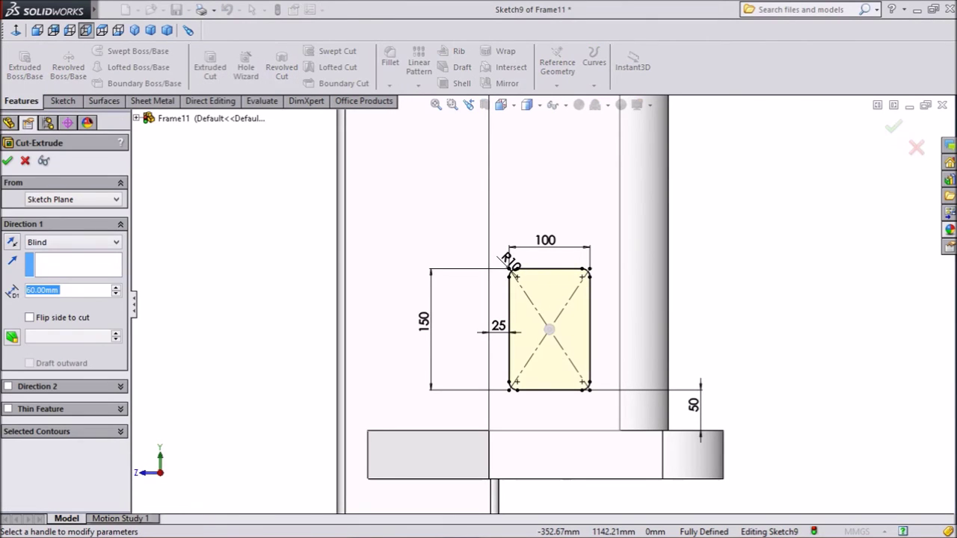
pyautogui.click(73, 242)
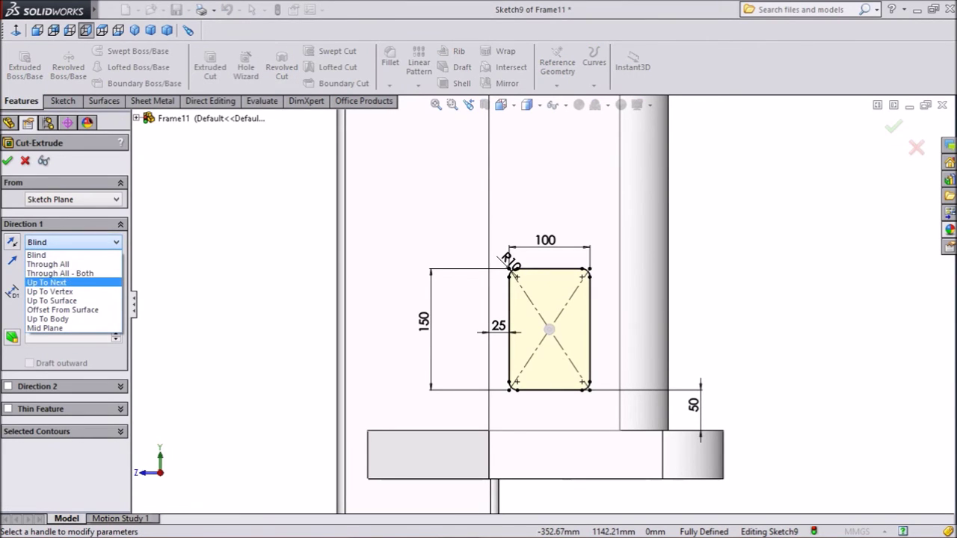
pyautogui.click(46, 282)
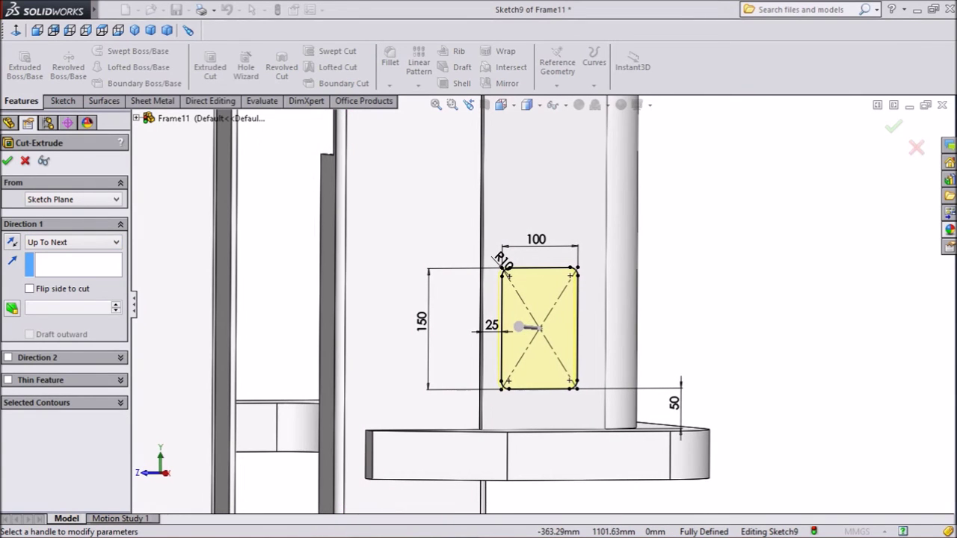
pyautogui.click(7, 161)
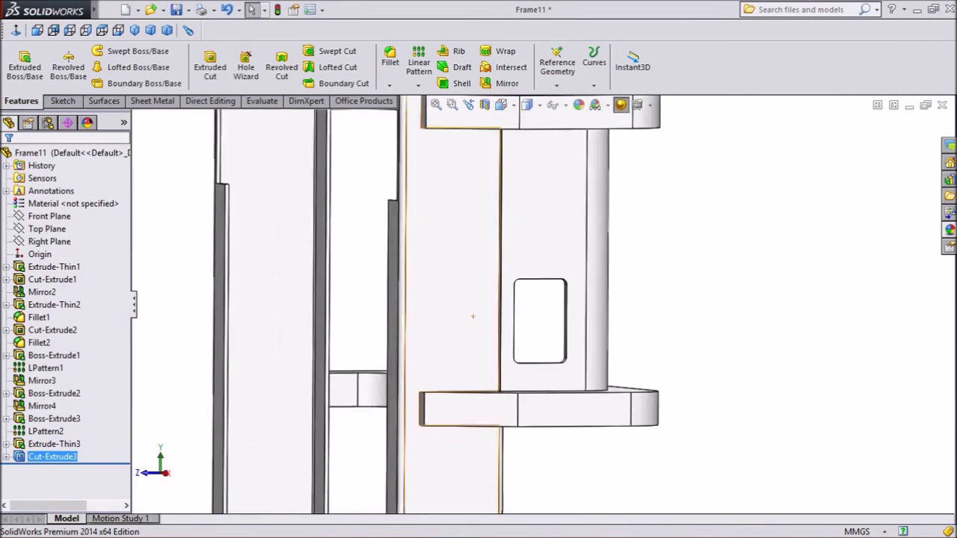
# Mirror the thin-walled guard extrusion and its rounded window cut about the Right Plane.
pyautogui.scroll(2, 544, 312)
pyautogui.moveTo(584, 338); pyautogui.dragTo(624, 337, button='middle')
pyautogui.scroll(1, 554, 314)
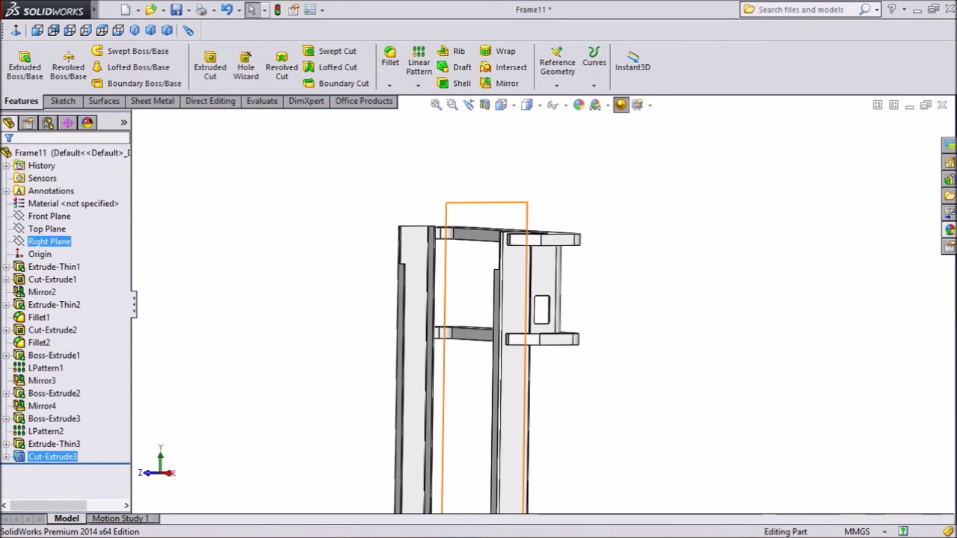
pyautogui.click(50, 242)
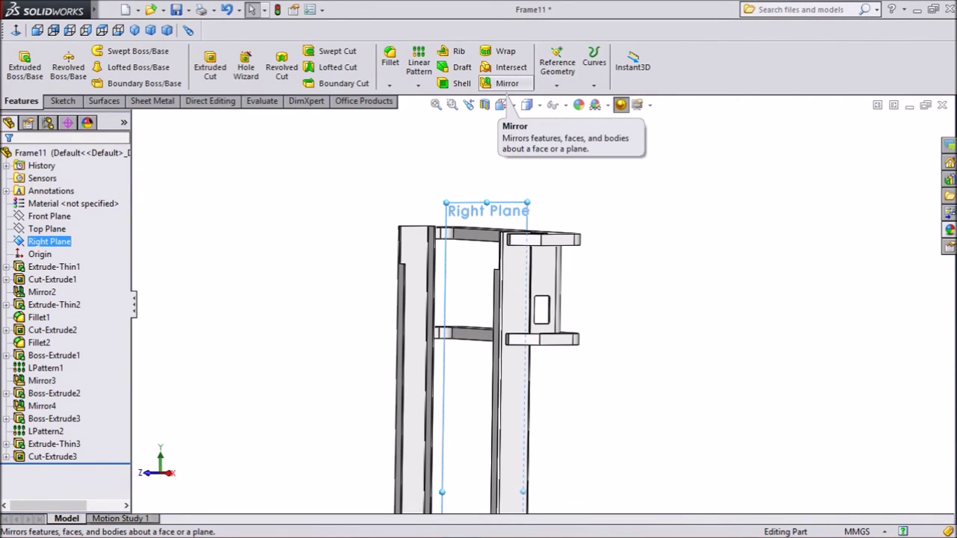
pyautogui.click(506, 84)
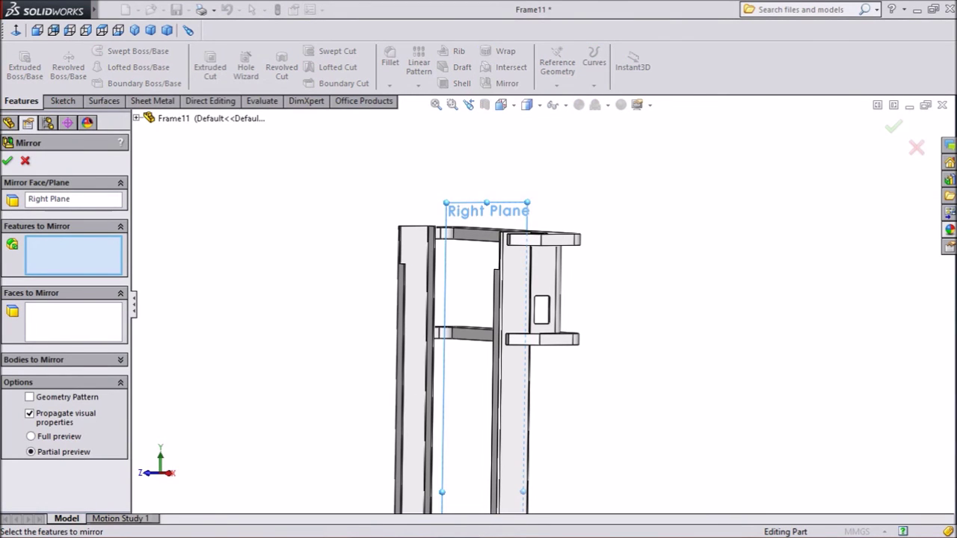
pyautogui.scroll(-3, 569, 298)
pyautogui.click(531, 268)
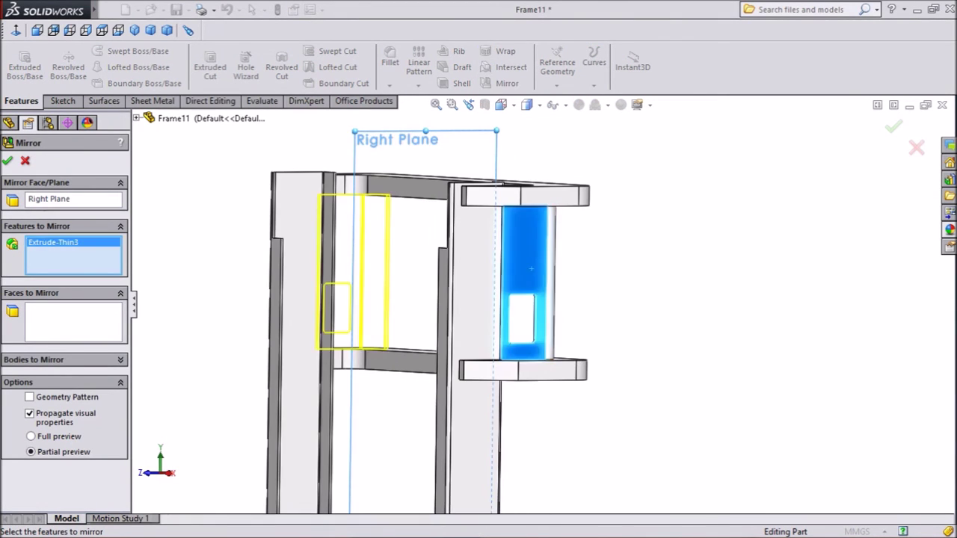
pyautogui.scroll(-6, 550, 329)
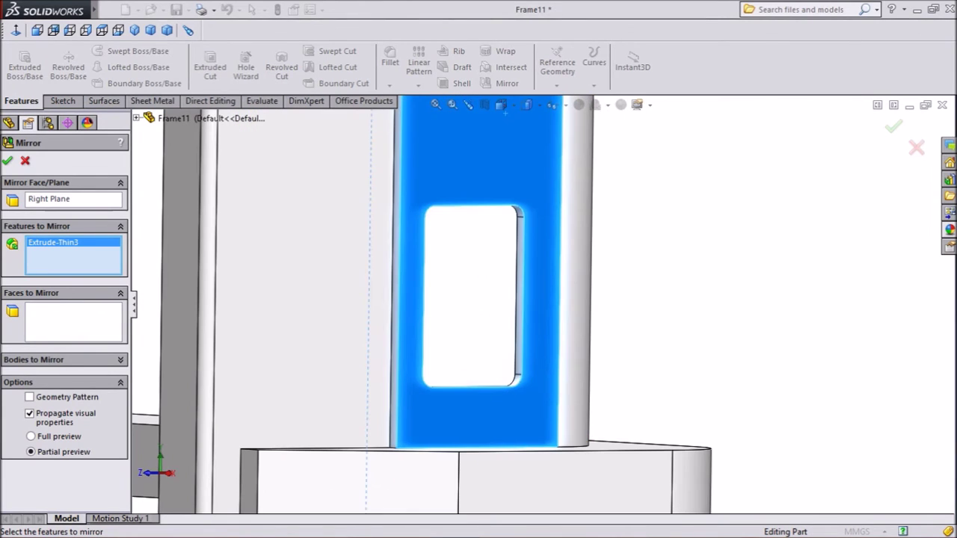
pyautogui.click(518, 340)
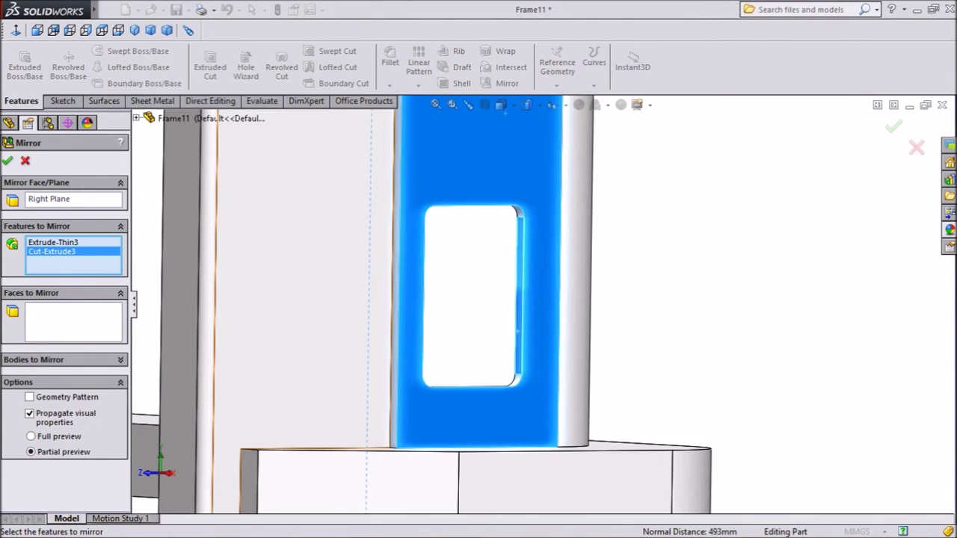
pyautogui.scroll(5, 546, 304)
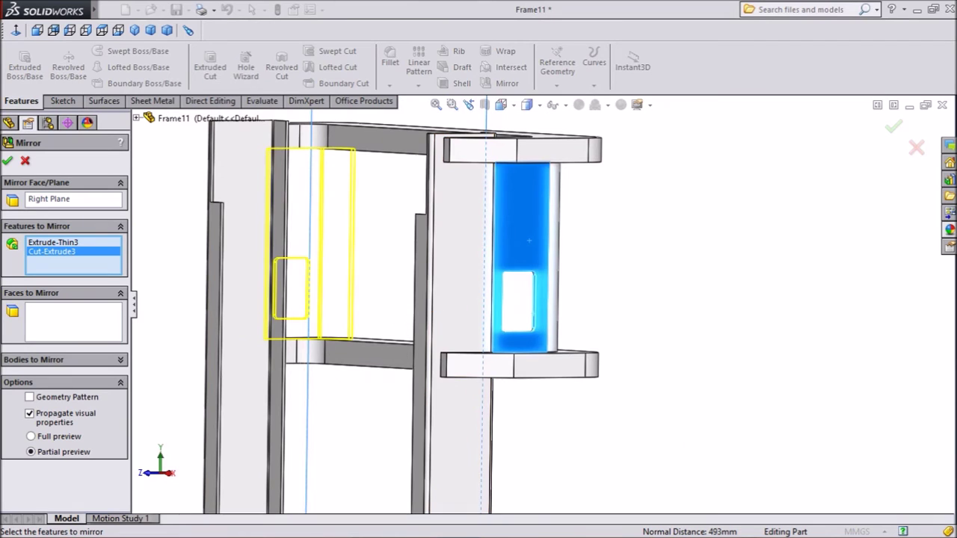
pyautogui.rightClick(536, 304)
pyautogui.scroll(3, 536, 303)
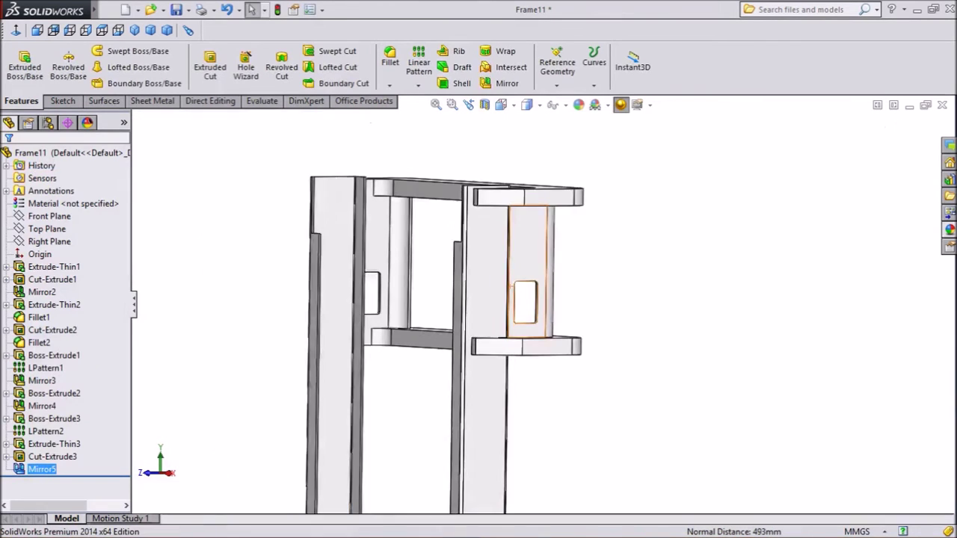
# Sketch a center rectangle about 108 mm wide and 300 mm tall on the channel's outer side face, directly below the origin.
pyautogui.moveTo(536, 303); pyautogui.dragTo(572, 288, button='middle')
pyautogui.moveTo(458, 195); pyautogui.dragTo(534, 433, button='middle')
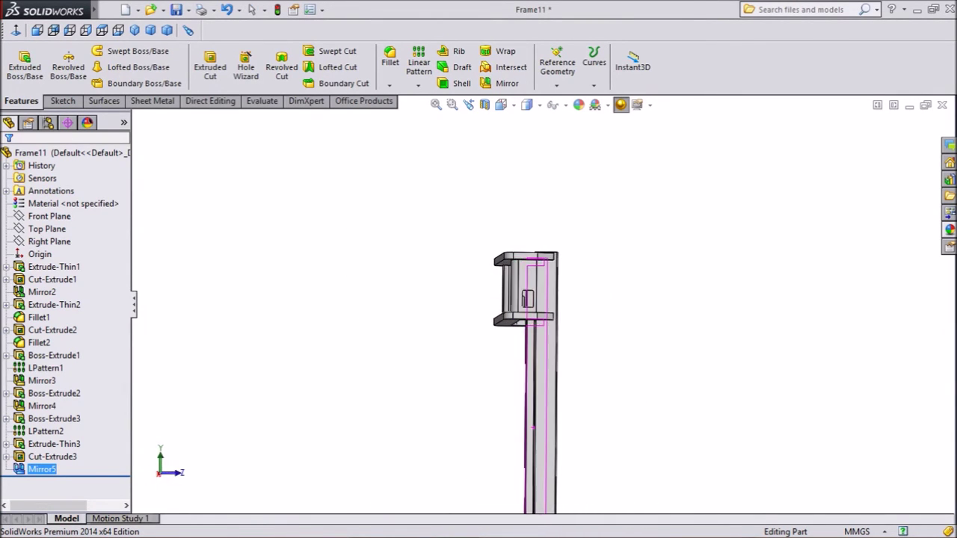
pyautogui.scroll(-4, 534, 432)
pyautogui.click(496, 397)
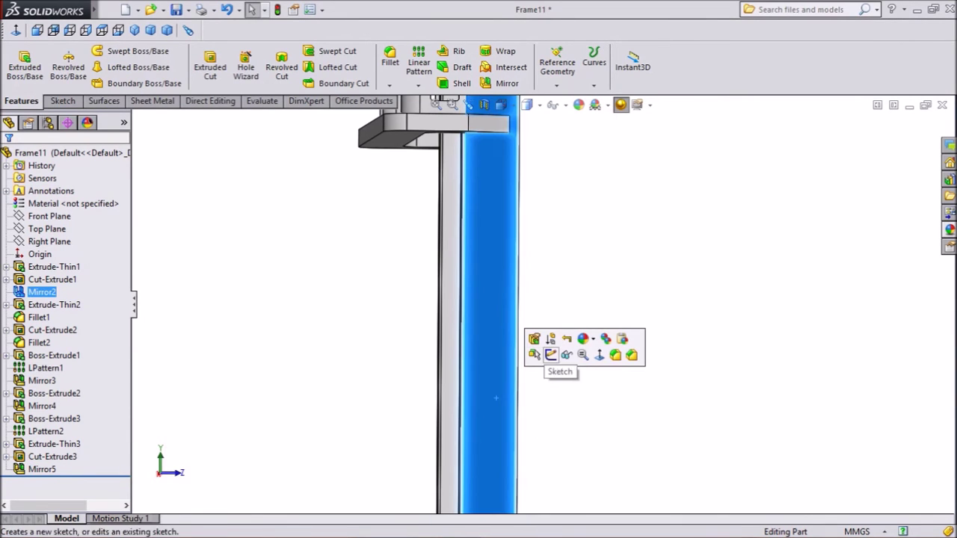
pyautogui.click(550, 355)
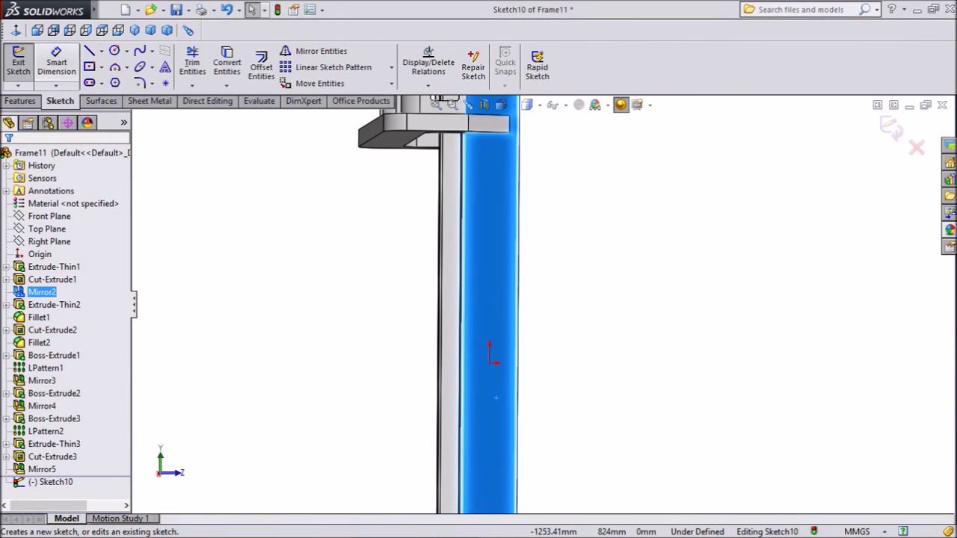
pyautogui.click(16, 30)
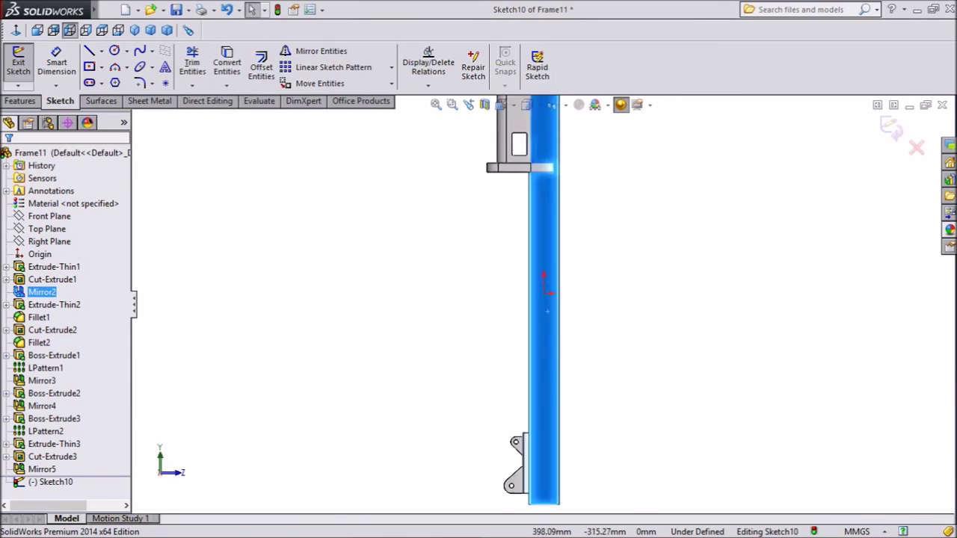
pyautogui.click(90, 68)
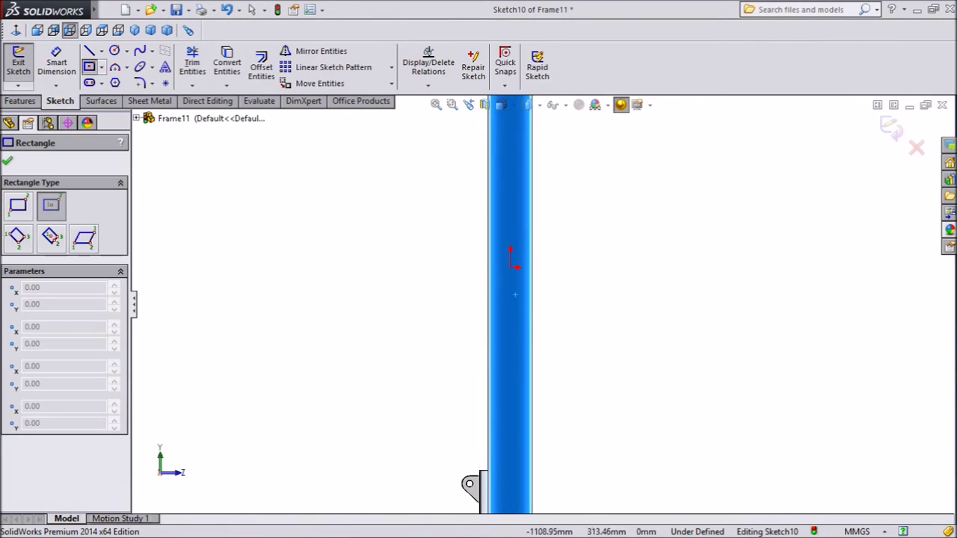
pyautogui.scroll(-2, 486, 367)
pyautogui.scroll(-1, 526, 329)
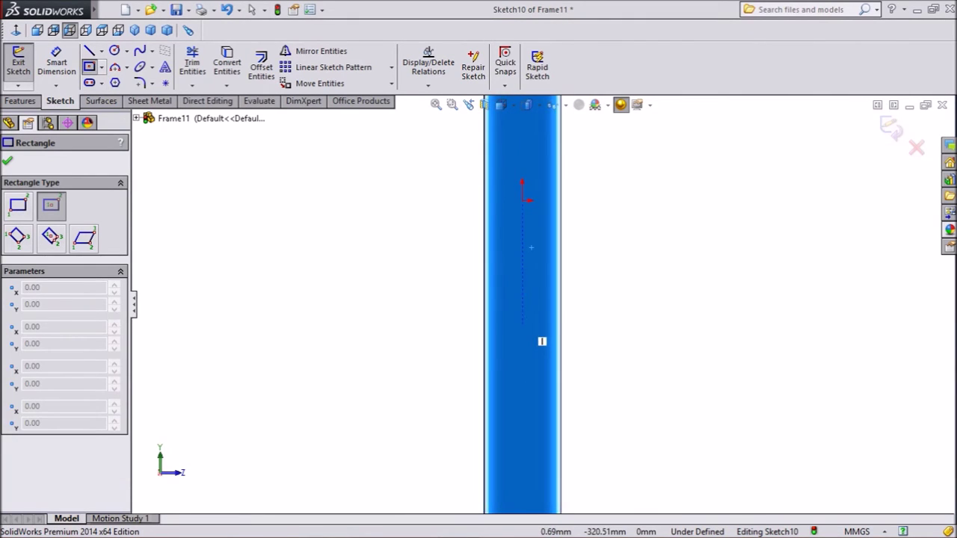
pyautogui.click(522, 323)
pyautogui.click(543, 266)
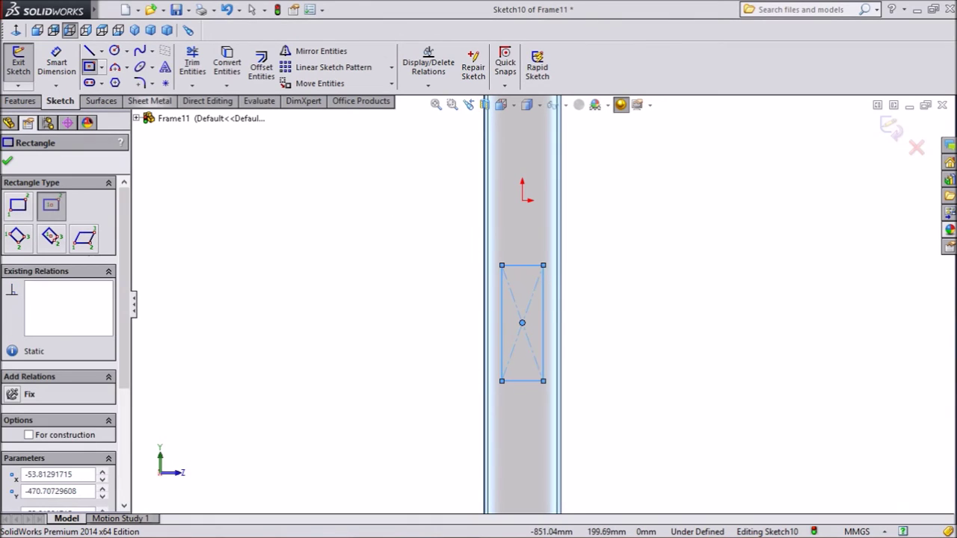
pyautogui.press('Escape')
# Dimension the rectangle 100 mm wide and 250 mm tall.
pyautogui.scroll(-1, 530, 333)
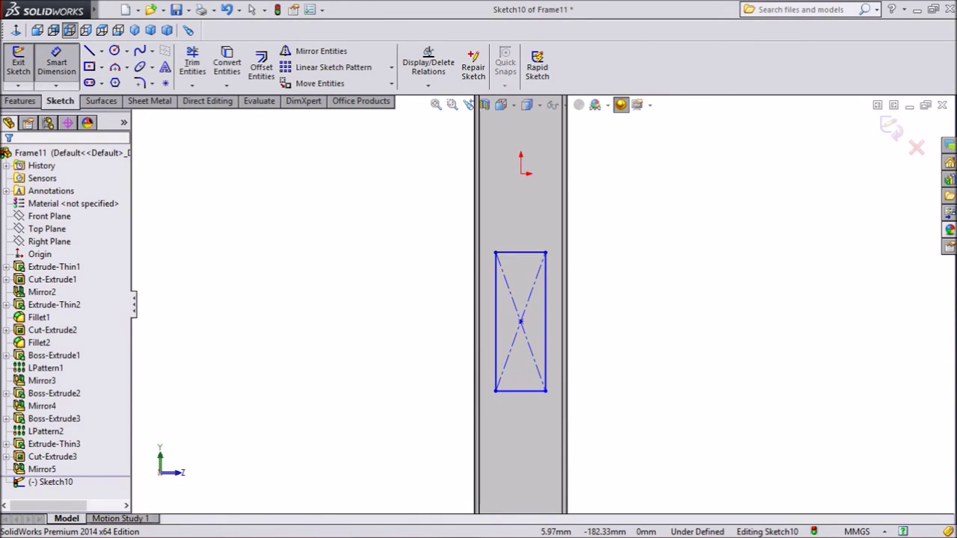
pyautogui.click(520, 253)
pyautogui.click(517, 218)
pyautogui.write('100')
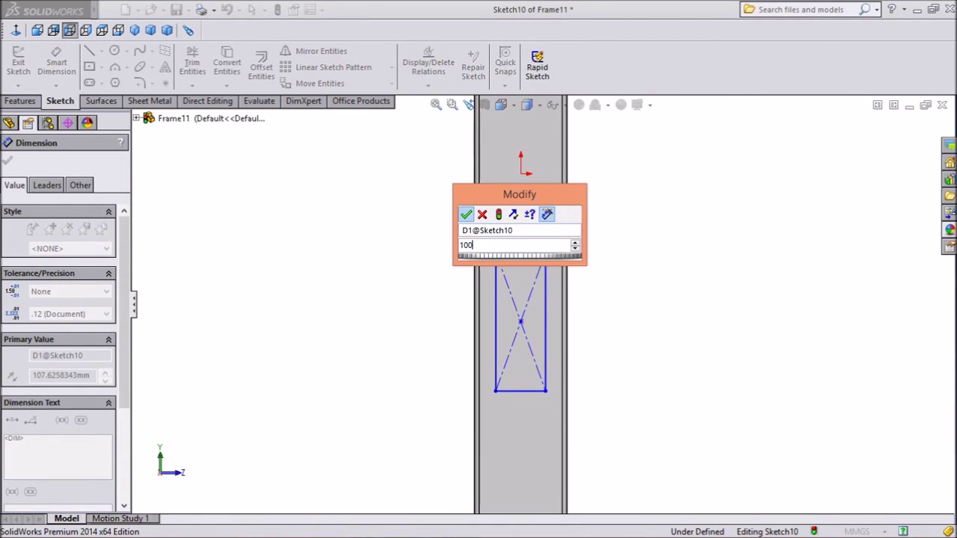
pyautogui.press('Return')
pyautogui.click(496, 321)
pyautogui.click(423, 321)
pyautogui.write('250')
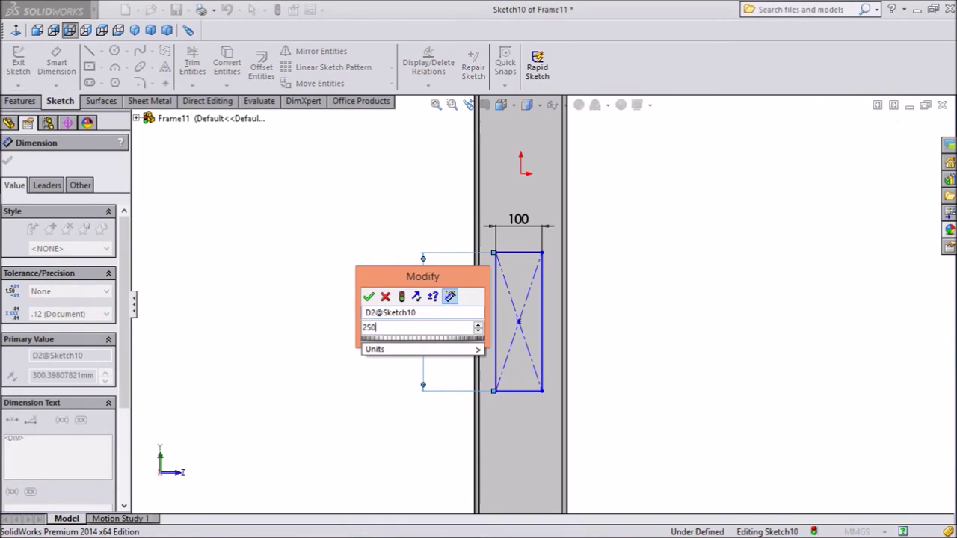
pyautogui.press('Return')
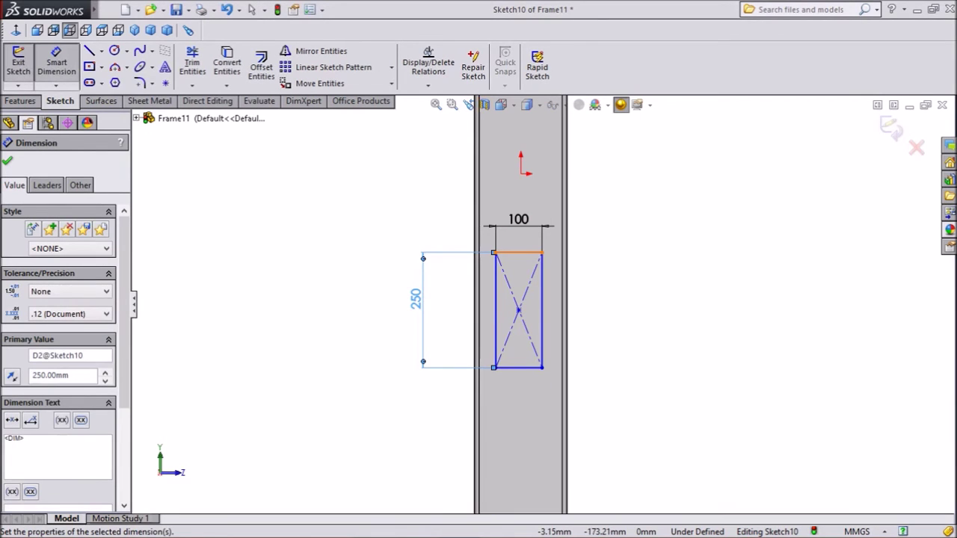
# Dimension the rectangle's top line 1220 mm above the bottom edge of the channel.
pyautogui.click(519, 253)
pyautogui.scroll(5, 542, 305)
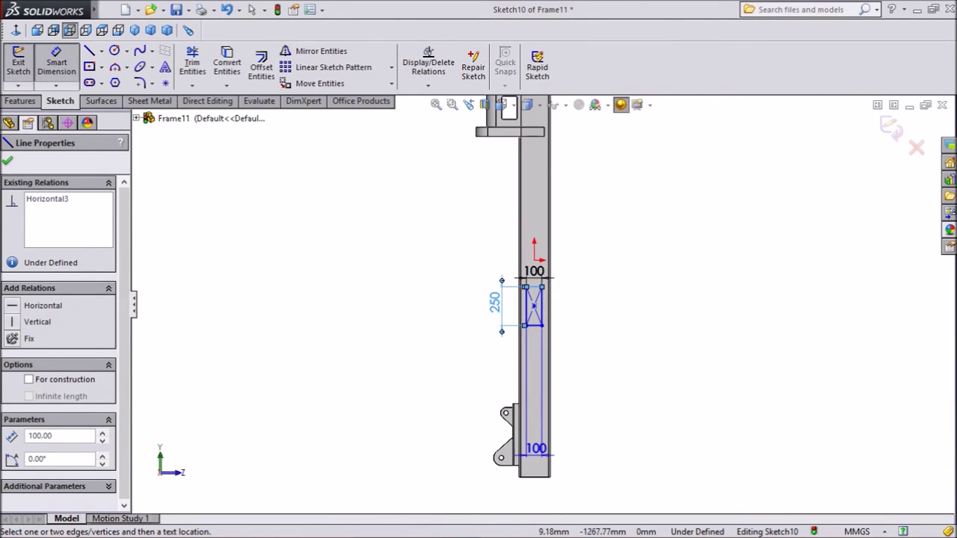
pyautogui.scroll(-5, 536, 465)
pyautogui.click(538, 447)
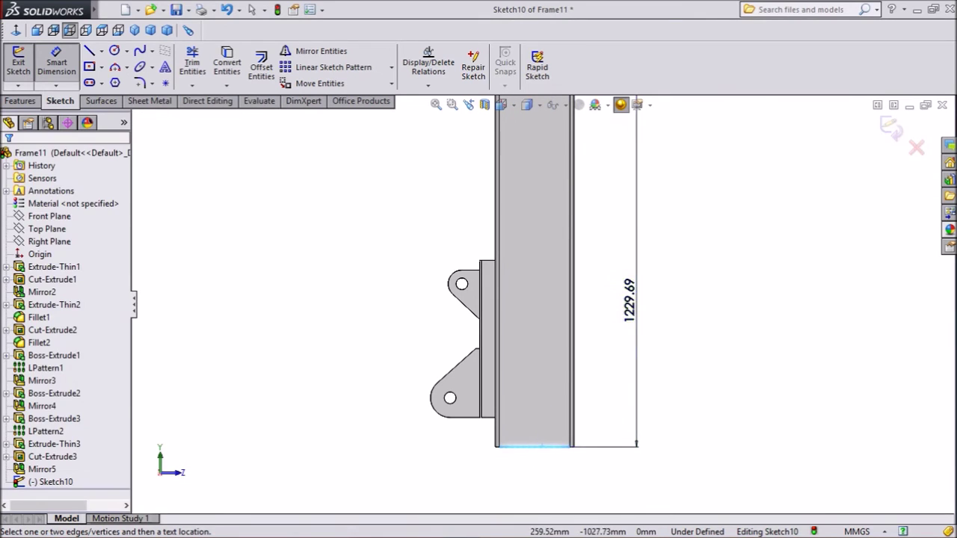
pyautogui.click(628, 299)
pyautogui.write('1220')
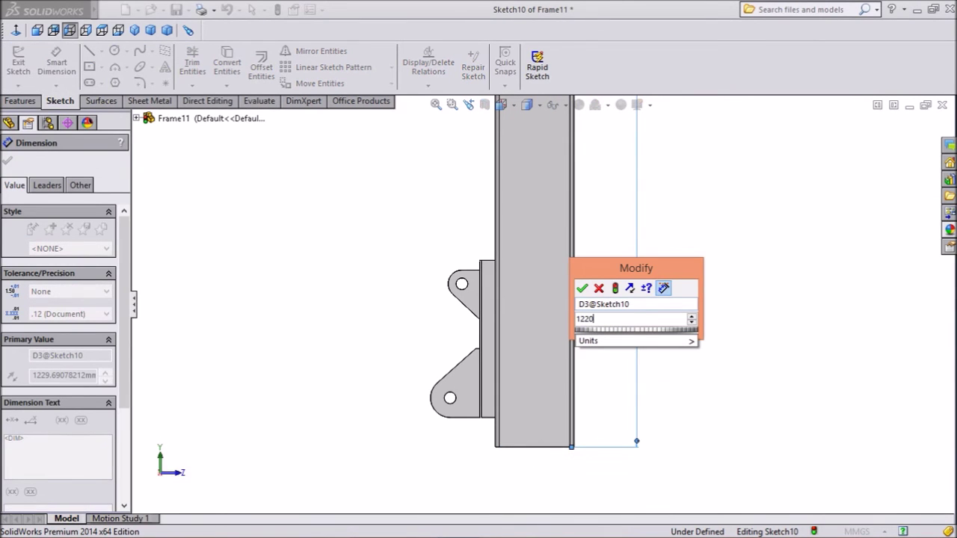
pyautogui.click(583, 289)
pyautogui.scroll(4, 582, 290)
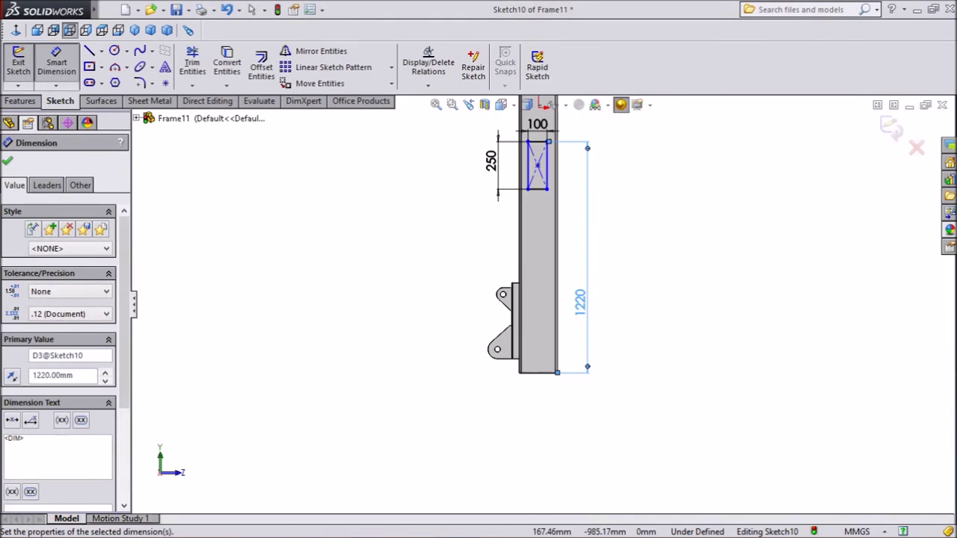
pyautogui.scroll(-3, 538, 157)
pyautogui.scroll(3, 539, 187)
pyautogui.scroll(-3, 541, 214)
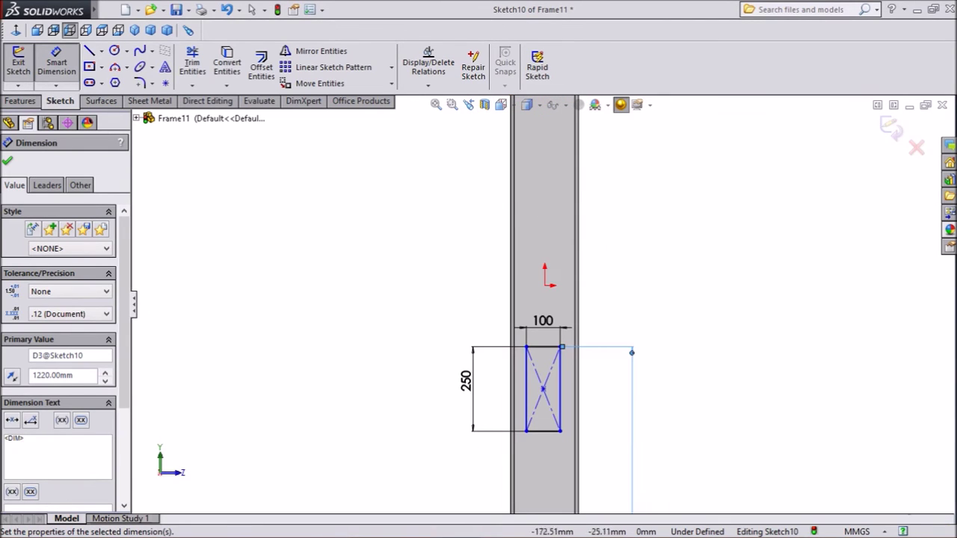
pyautogui.press('Escape')
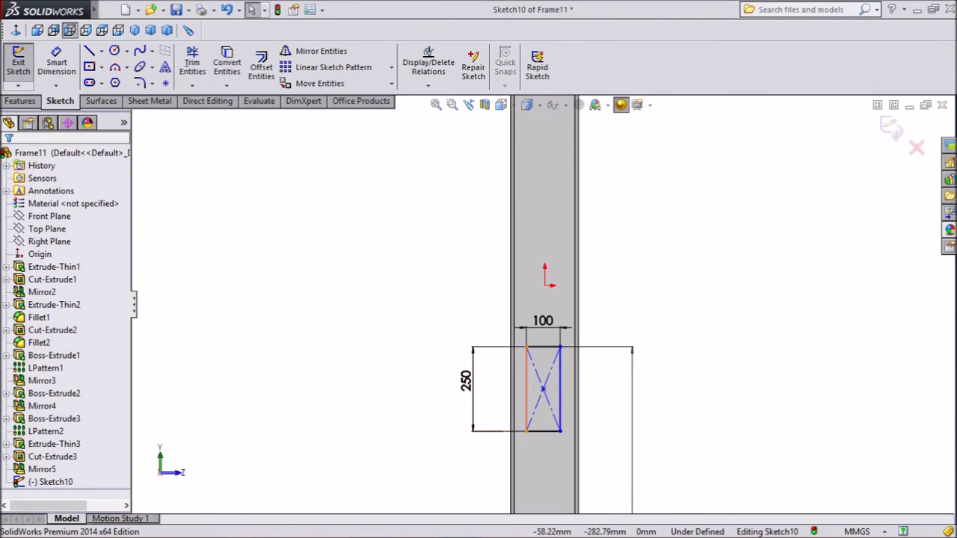
# Add a vertical relation between the rectangle's center point and the origin.
pyautogui.click(543, 389)
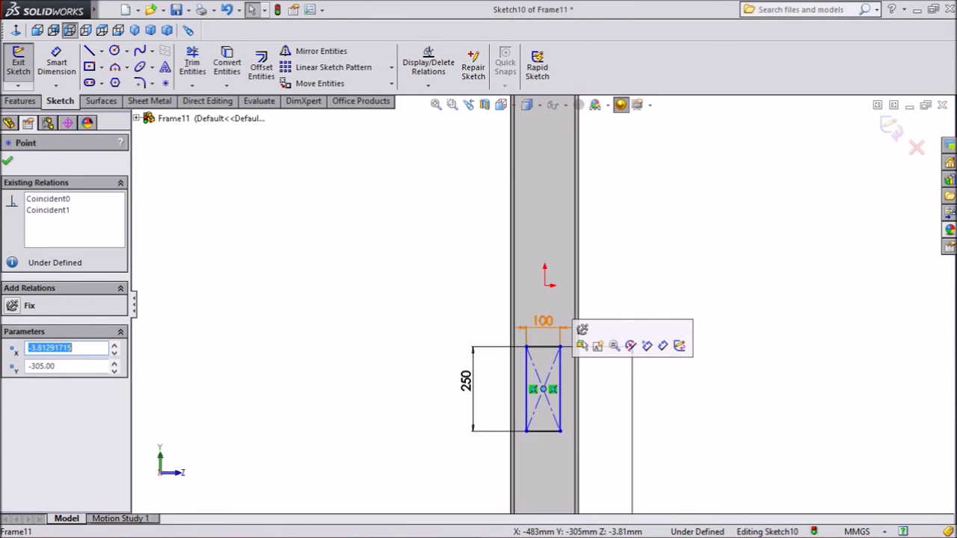
pyautogui.keyDown('ctrl'); pyautogui.click(544, 285); pyautogui.keyUp('ctrl')
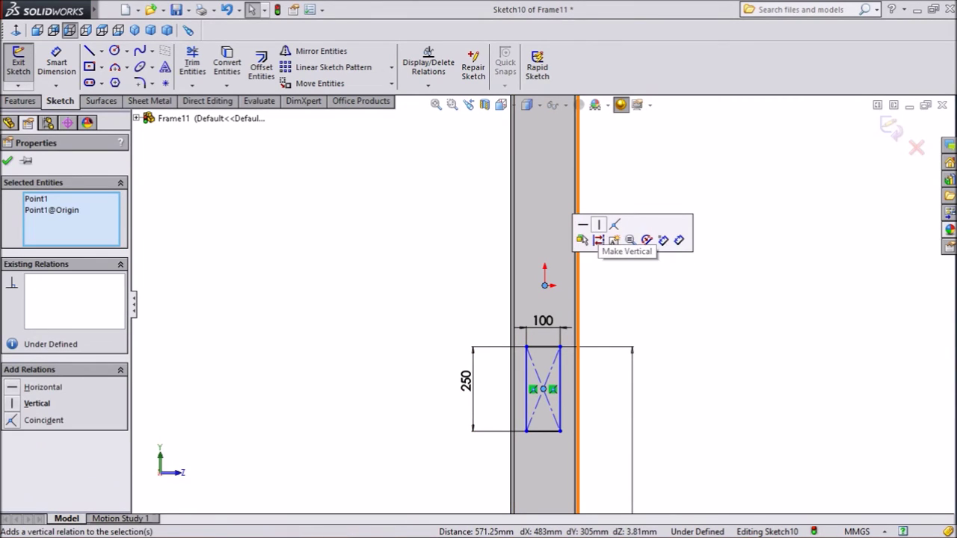
pyautogui.click(598, 240)
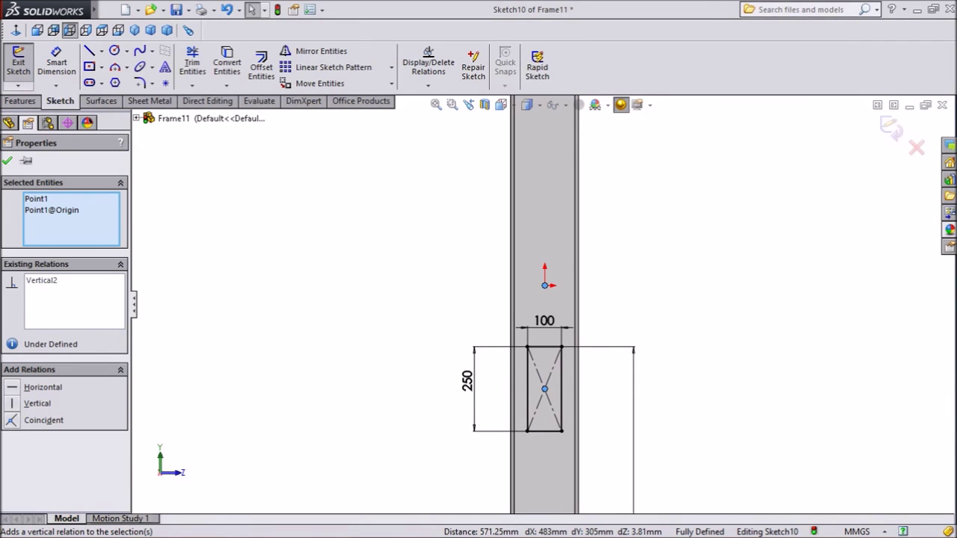
pyautogui.click(7, 160)
# Round all four corners of the 100 by 250 mm rectangle with 20 mm sketch fillets.
pyautogui.click(140, 83)
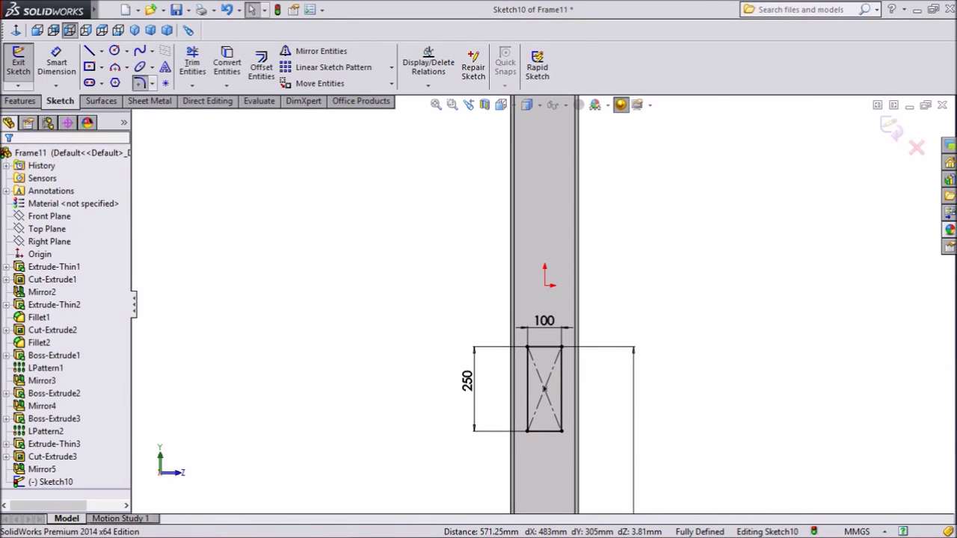
pyautogui.scroll(-3, 549, 403)
pyautogui.scroll(-2, 546, 406)
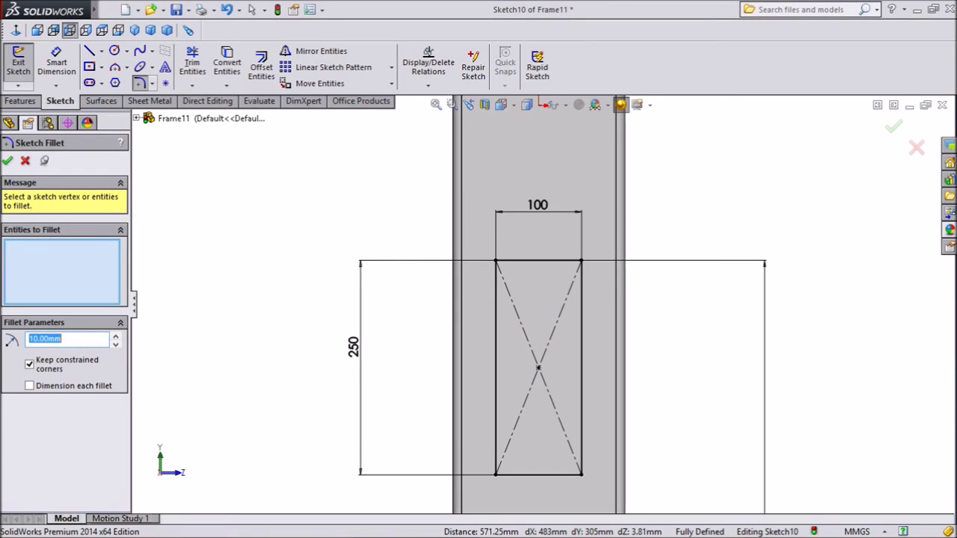
pyautogui.write('20')
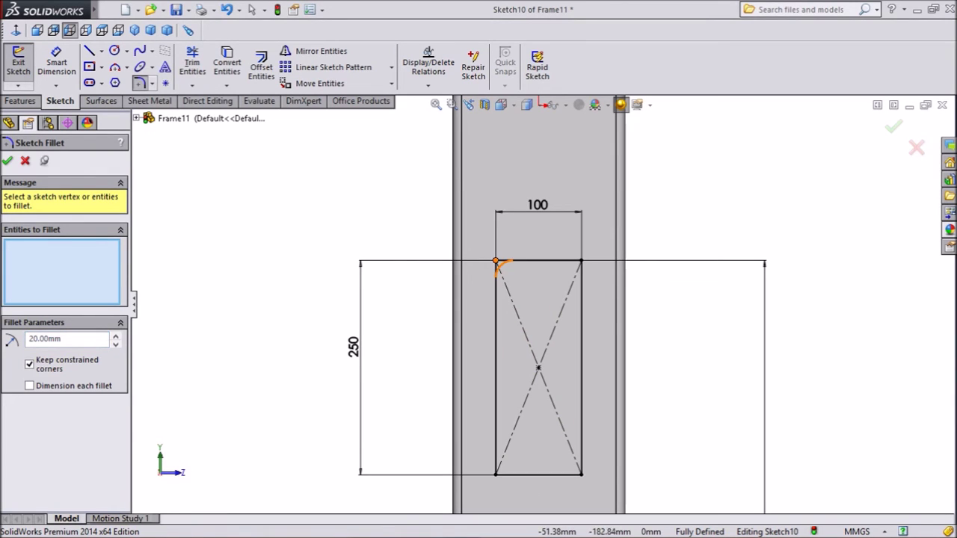
pyautogui.click(496, 260)
pyautogui.click(581, 261)
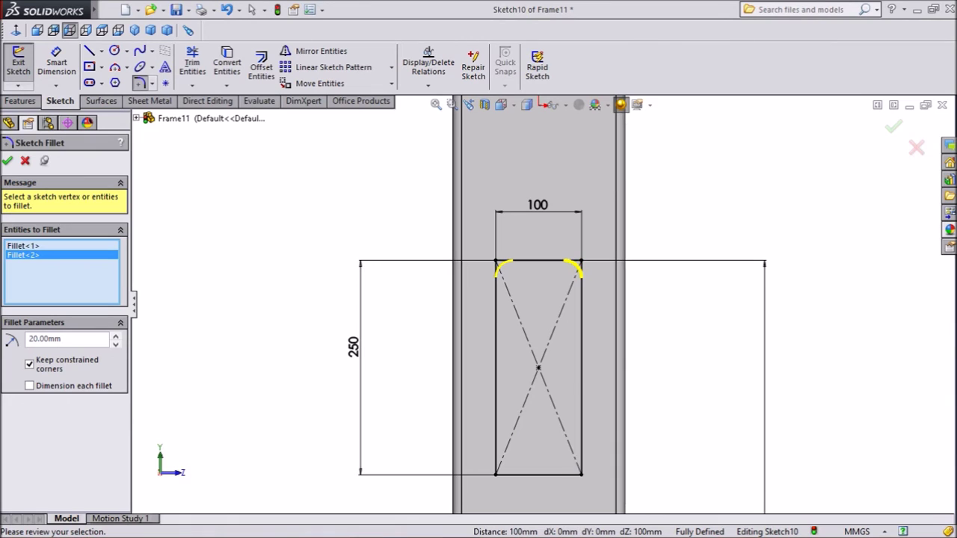
pyautogui.click(582, 474)
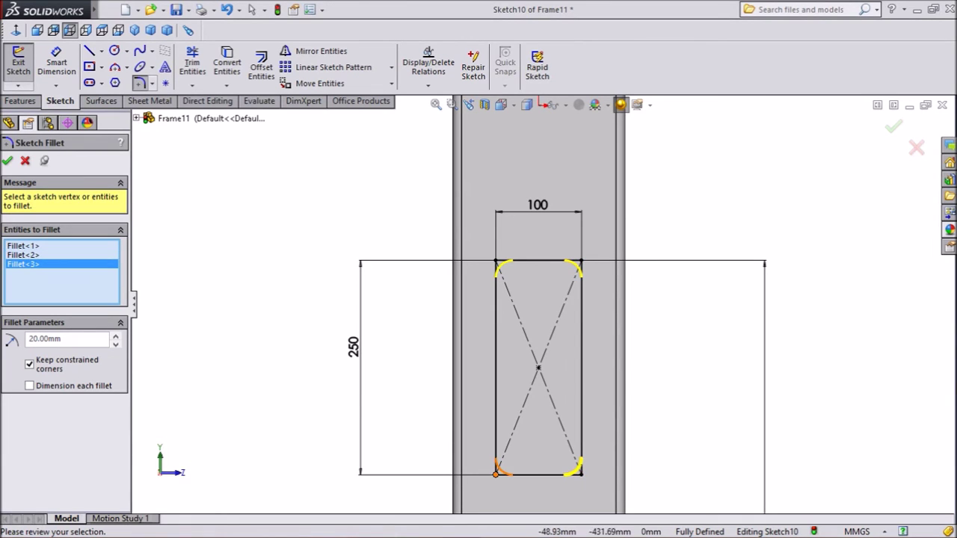
pyautogui.click(496, 474)
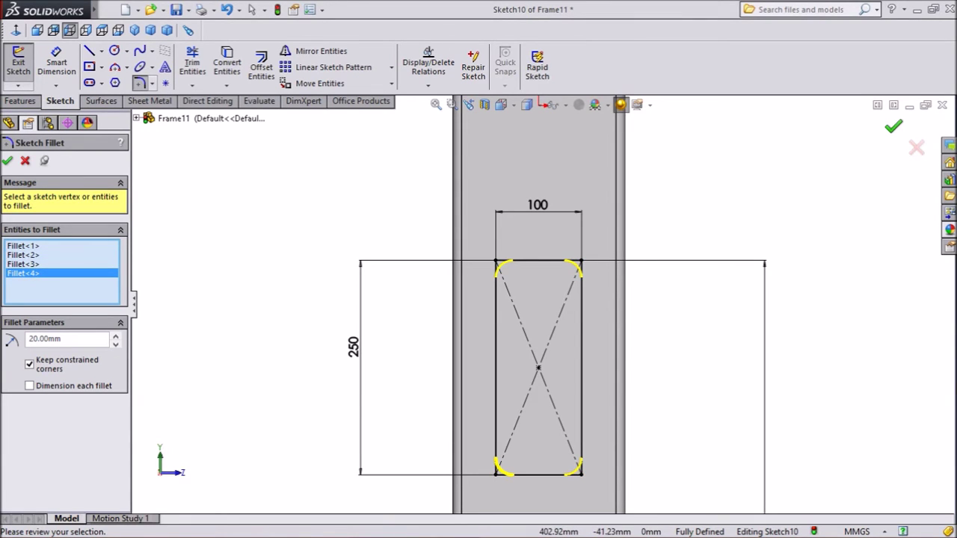
pyautogui.click(893, 127)
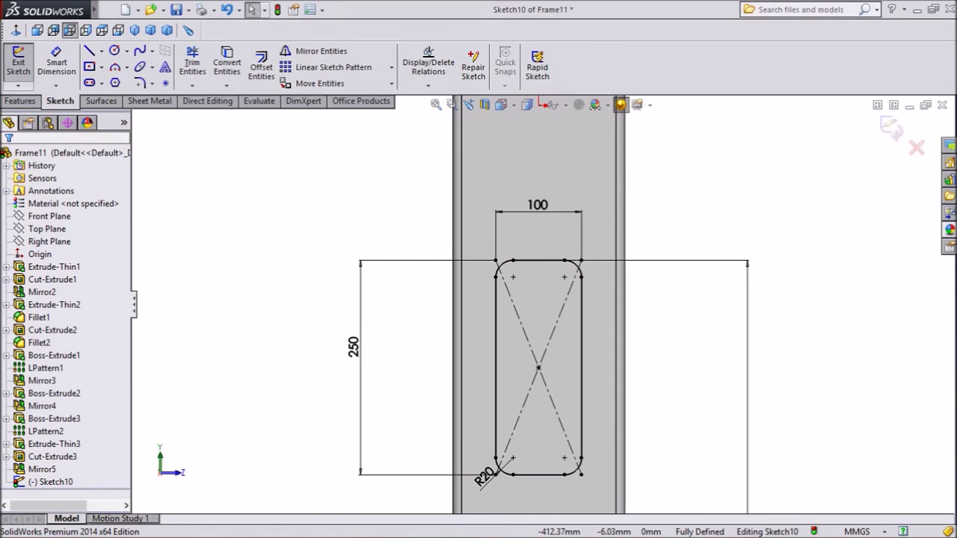
# Extrude the 100 by 250 mm rounded rectangle 25 mm as a boss on the channel's side face.
pyautogui.scroll(1, 540, 302)
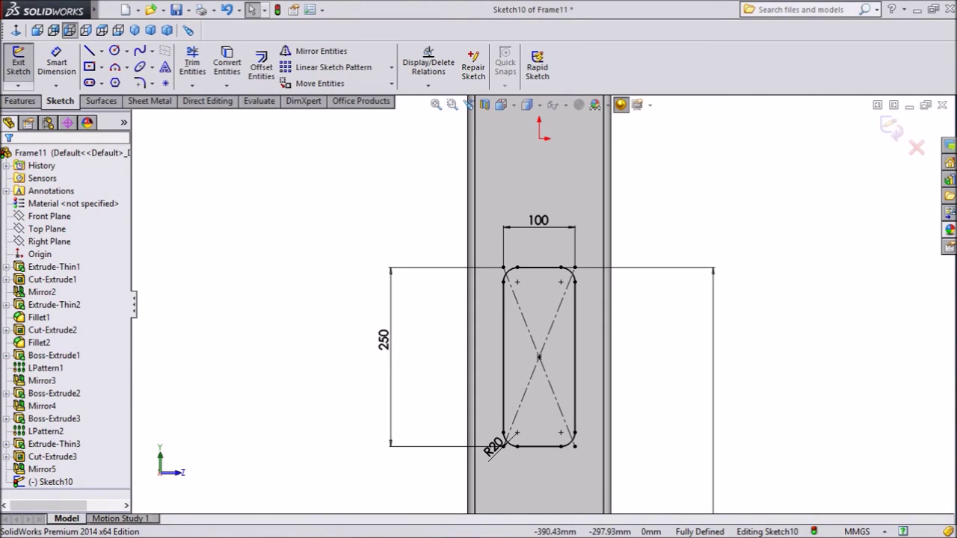
pyautogui.click(479, 140)
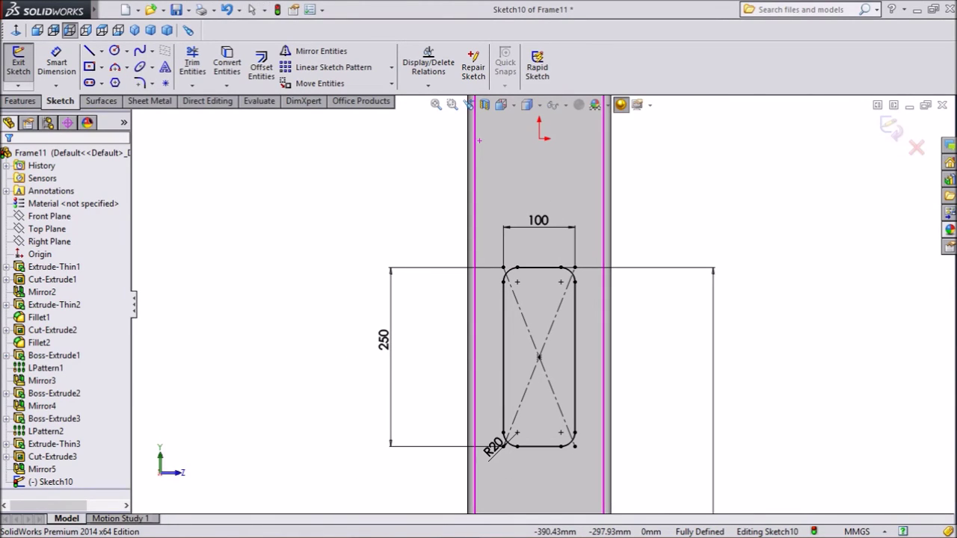
pyautogui.moveTo(260, 351); pyautogui.dragTo(265, 351, button='middle')
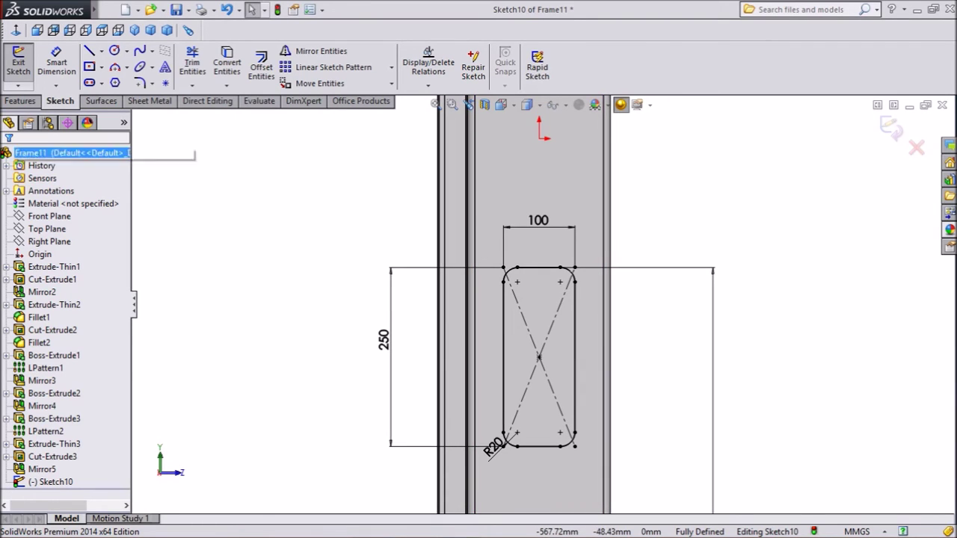
pyautogui.click(20, 101)
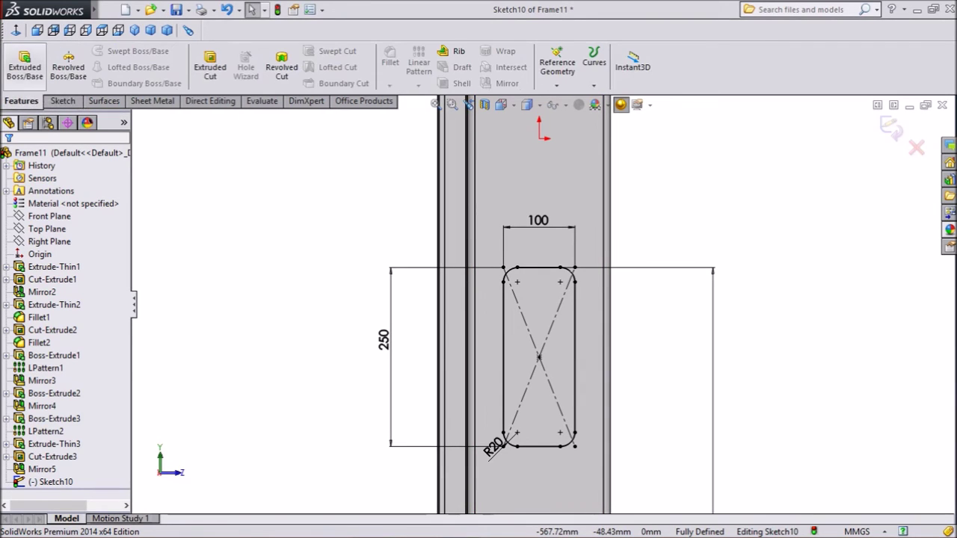
pyautogui.click(24, 67)
pyautogui.write('25')
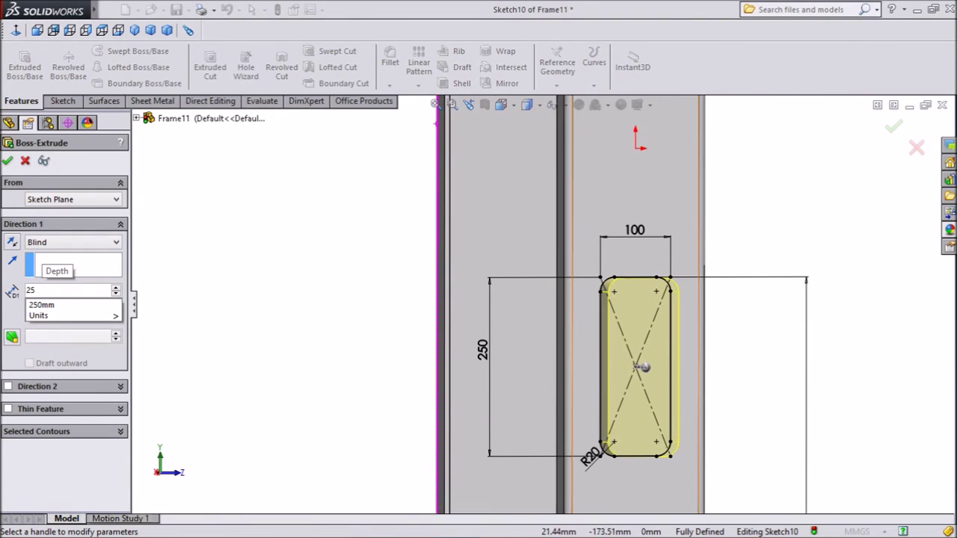
pyautogui.click(893, 126)
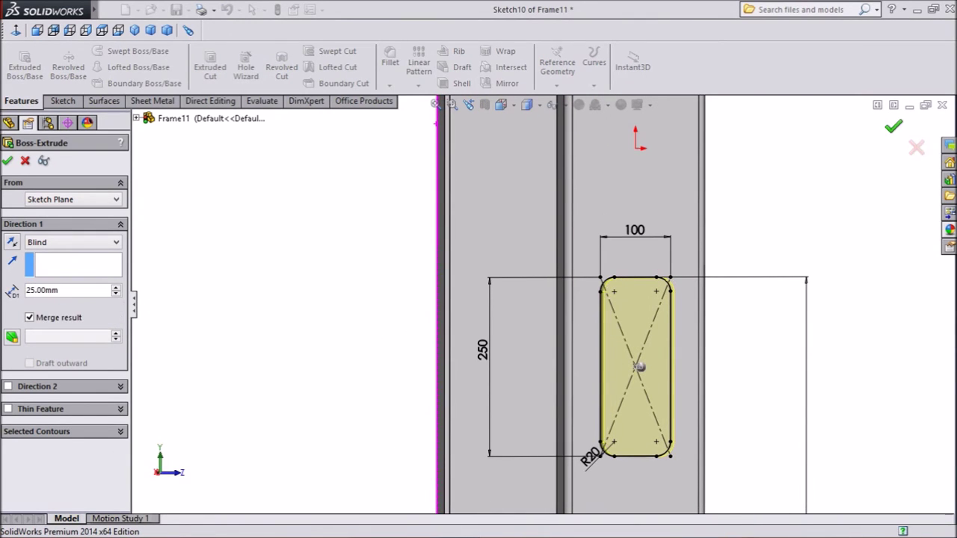
# Start a sketch on the rounded boss's outer face and convert the face outline into sketch entities.
pyautogui.moveTo(676, 372); pyautogui.dragTo(707, 374, button='middle')
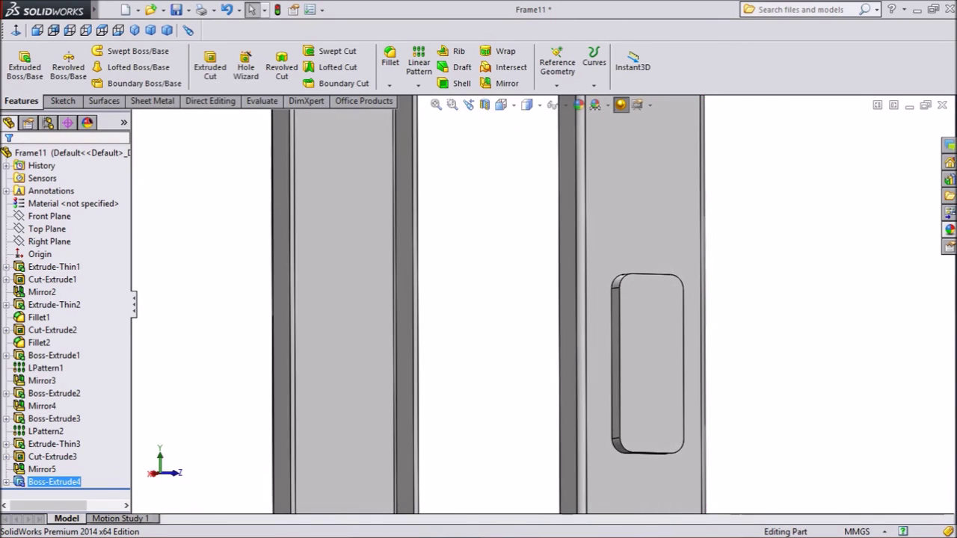
pyautogui.scroll(-1, 711, 355)
pyautogui.click(601, 379)
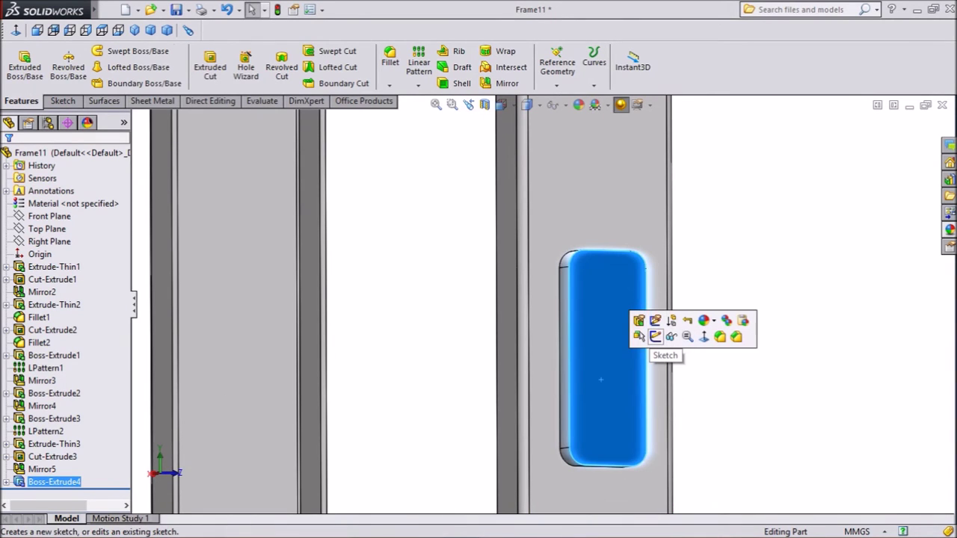
pyautogui.click(655, 336)
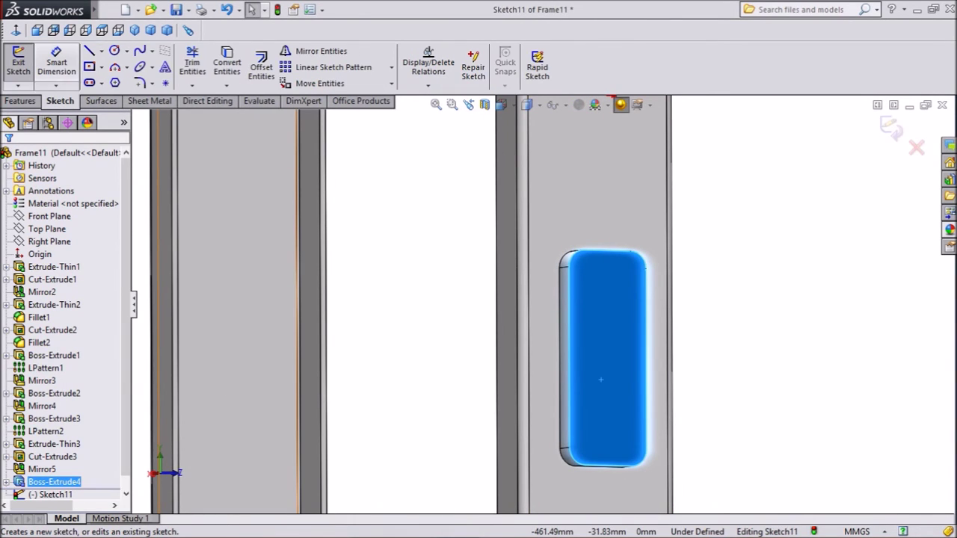
pyautogui.click(227, 64)
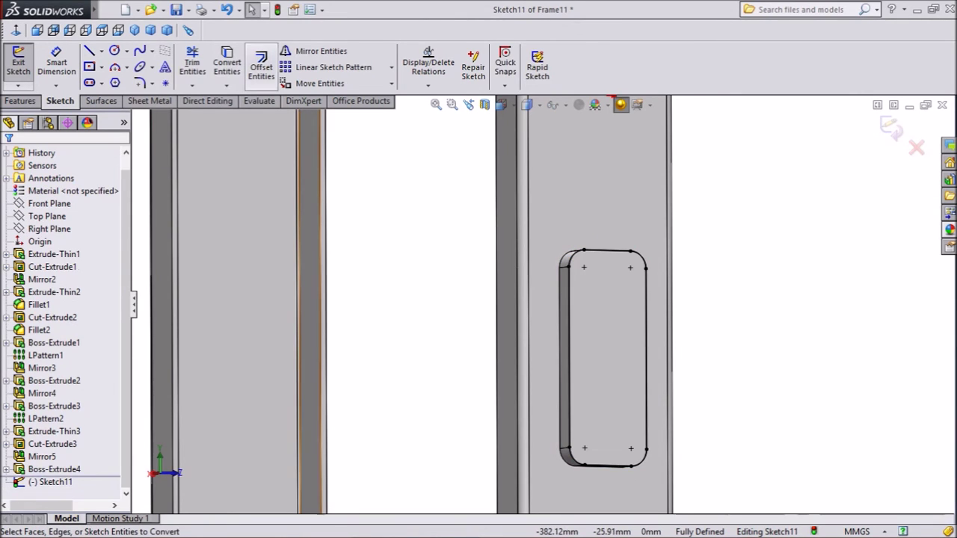
# Offset the converted rounded outline 20 mm inward.
pyautogui.click(261, 66)
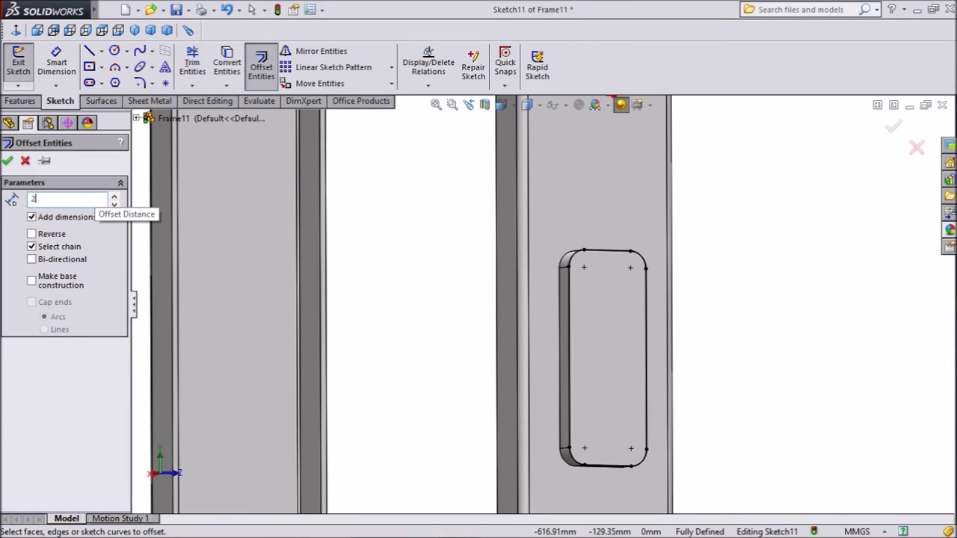
pyautogui.write('20')
pyautogui.press('Return')
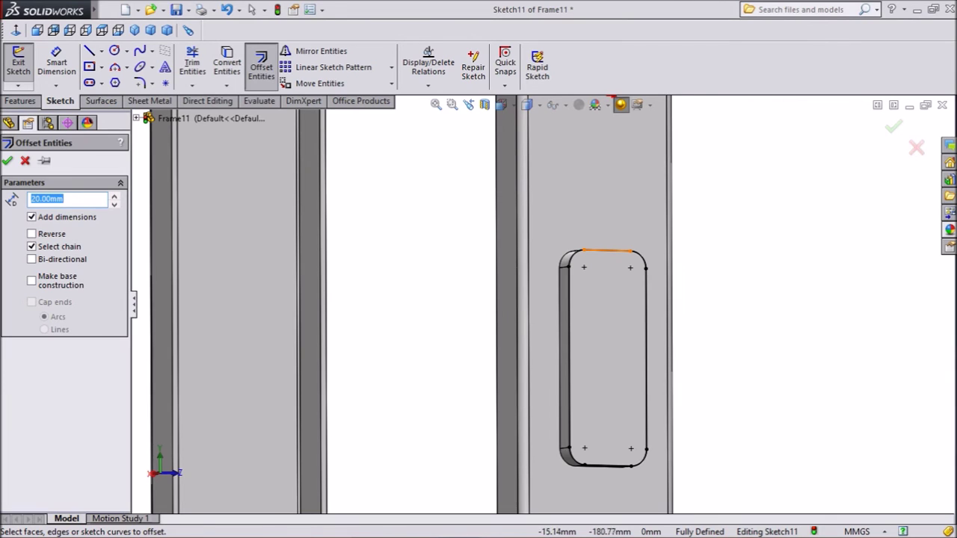
pyautogui.click(607, 251)
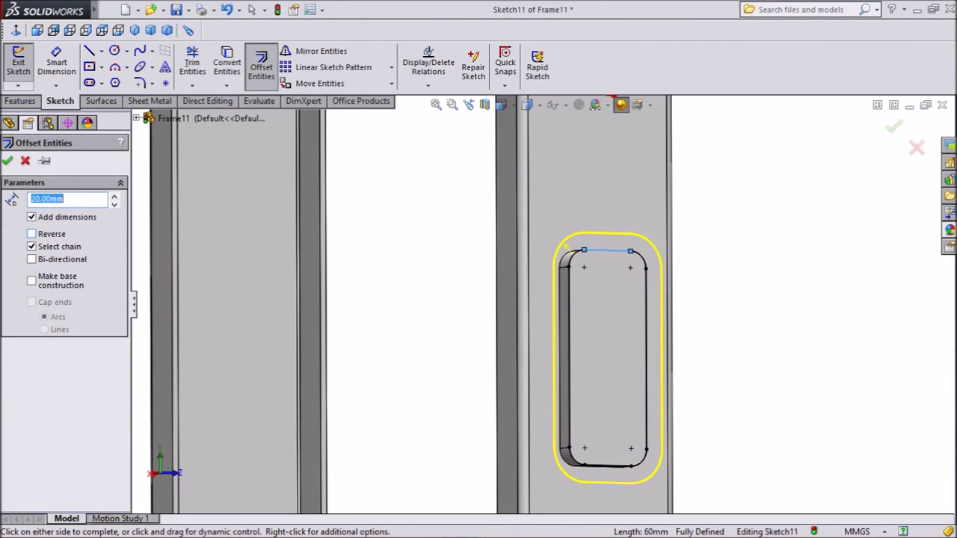
pyautogui.click(33, 234)
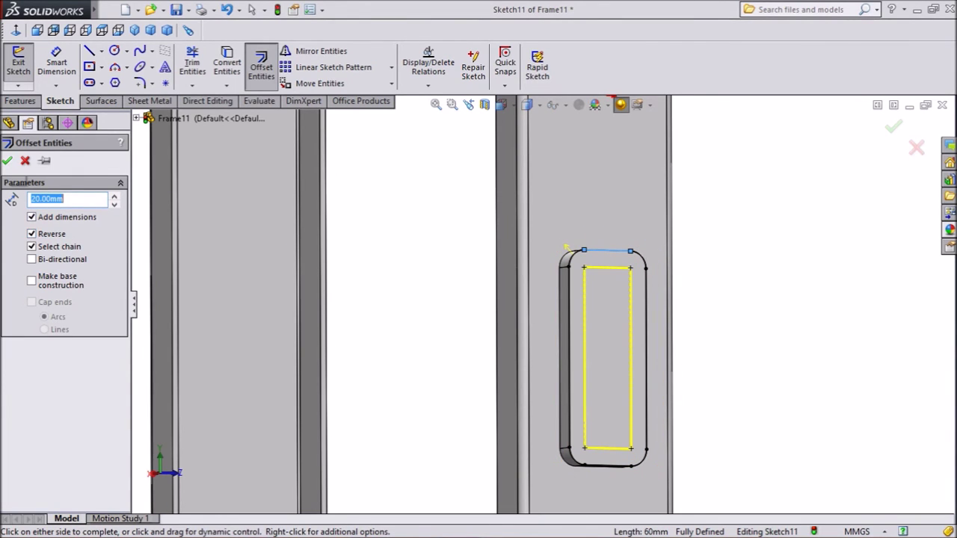
pyautogui.press('Return')
# Extrude only the inner rectangular region of the sketch 25 mm, merged with the rounded boss.
pyautogui.moveTo(671, 265); pyautogui.dragTo(701, 268, button='middle')
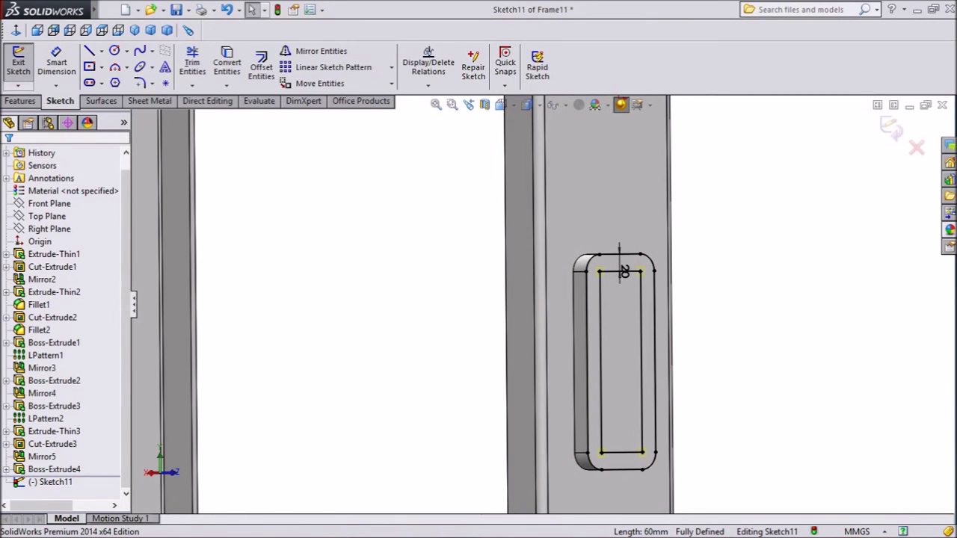
pyautogui.click(20, 101)
pyautogui.click(24, 66)
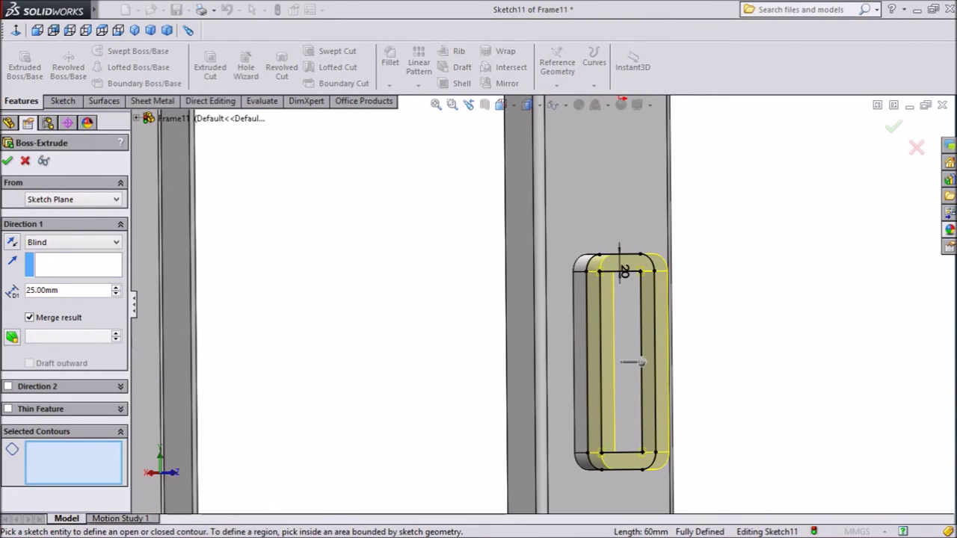
pyautogui.click(634, 363)
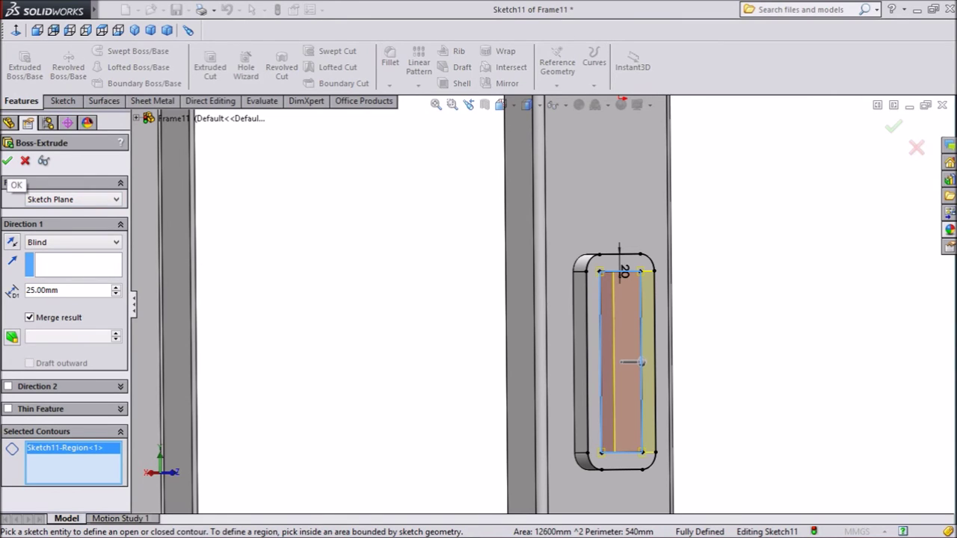
pyautogui.click(7, 161)
# Edit the inner rectangular block's extrusion and set its depth to 40 mm.
pyautogui.moveTo(194, 314); pyautogui.dragTo(243, 314, button='middle')
pyautogui.scroll(4, 544, 312)
pyautogui.moveTo(369, 160)
pyautogui.mouseDown(button='middle')
pyautogui.moveTo(407, 160)
pyautogui.moveTo(364, 160)
pyautogui.mouseUp(button='middle')
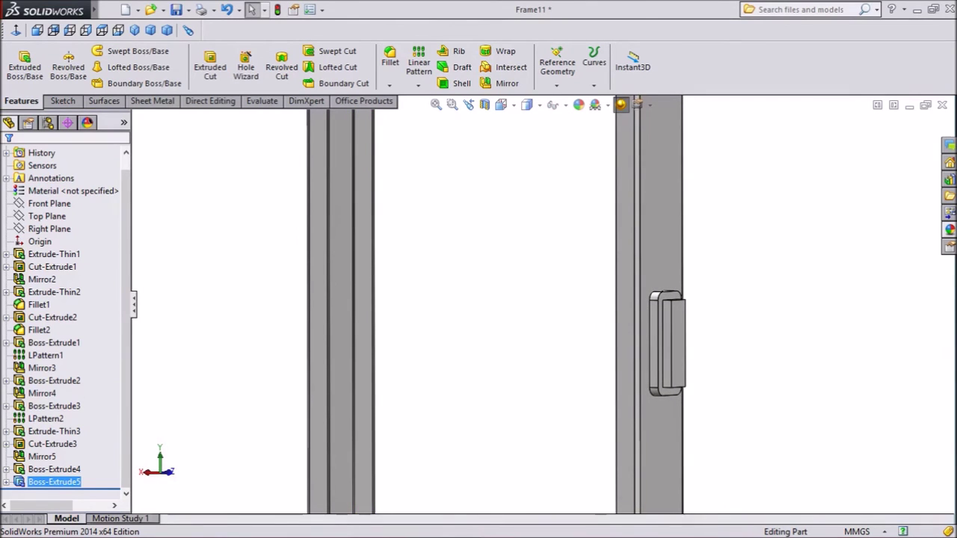
pyautogui.moveTo(672, 324)
pyautogui.mouseDown(button='middle')
pyautogui.moveTo(711, 324)
pyautogui.moveTo(665, 326)
pyautogui.mouseUp(button='middle')
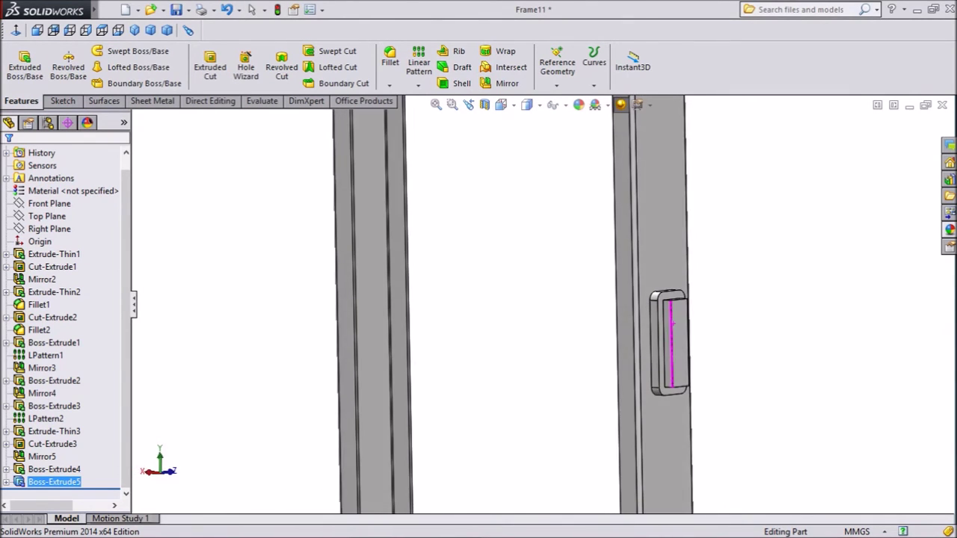
pyautogui.scroll(-3, 665, 326)
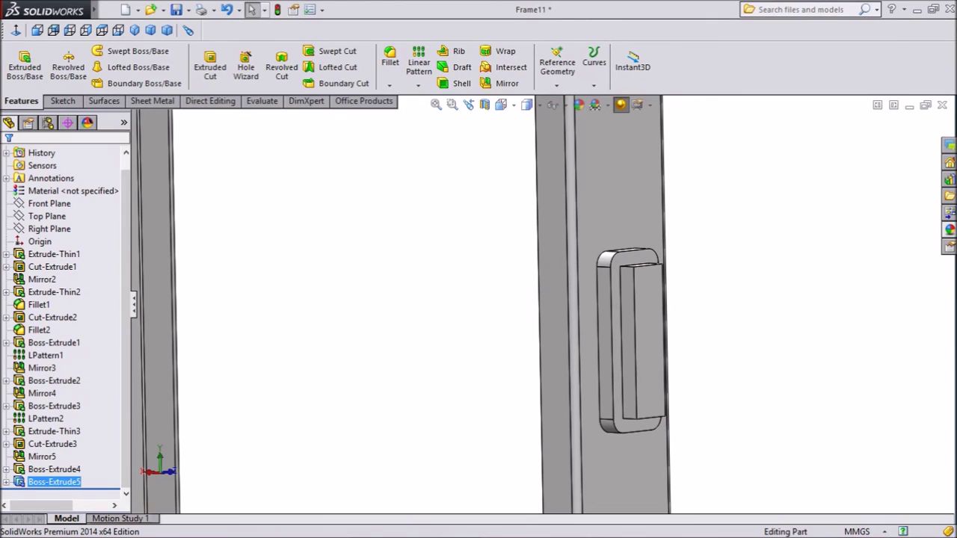
pyautogui.click(54, 482)
pyautogui.click(111, 452)
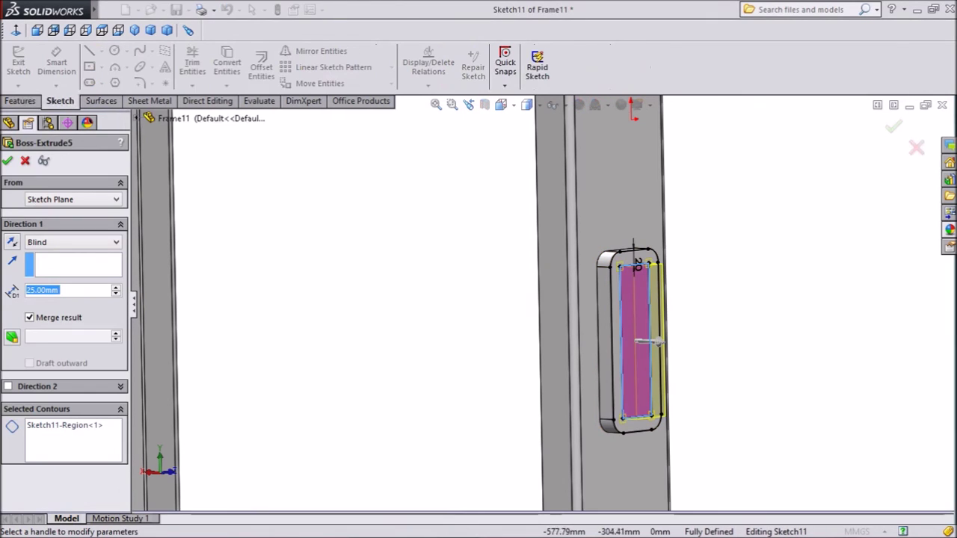
pyautogui.write('40')
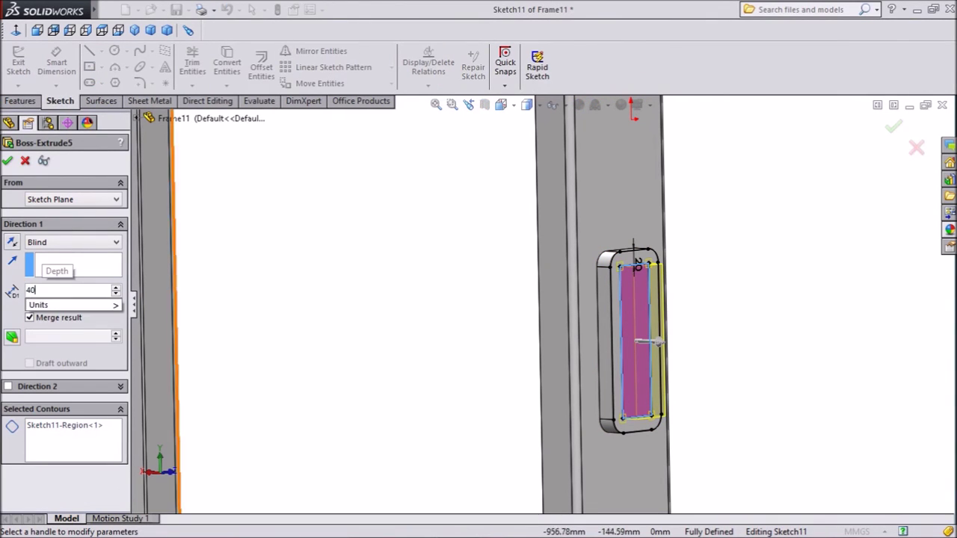
pyautogui.press('Return')
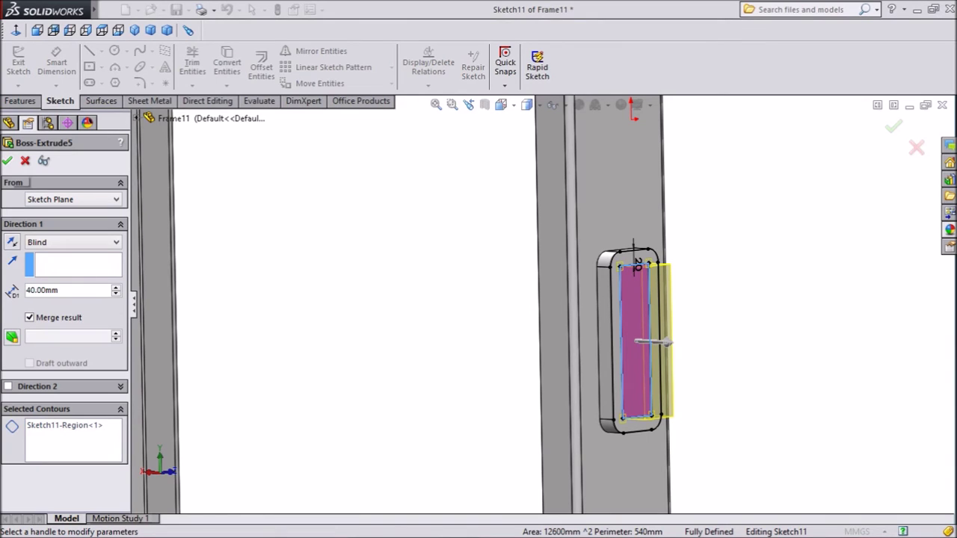
pyautogui.click(8, 160)
# Start a sketch on the rectangular block's outer face and offset the face edges 20 mm inward.
pyautogui.scroll(2, 543, 303)
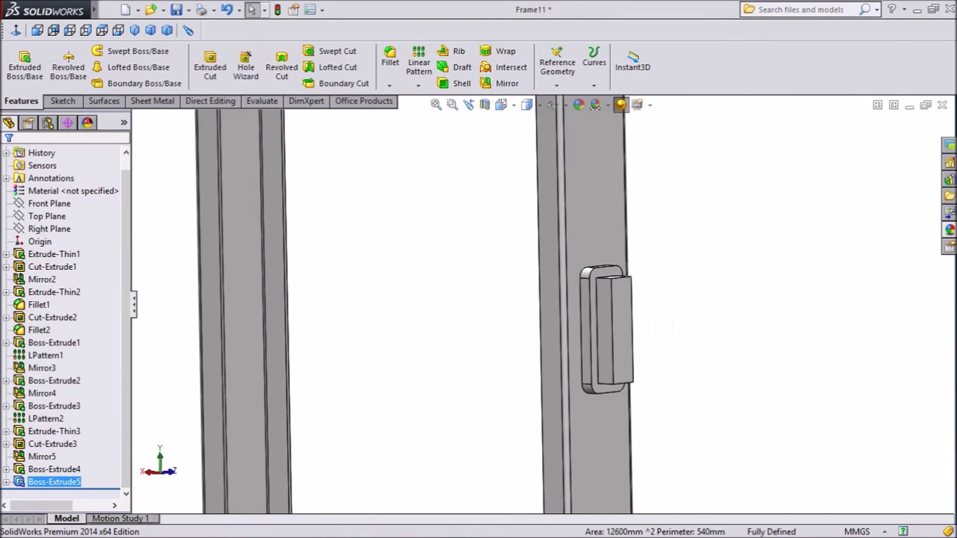
pyautogui.click(618, 322)
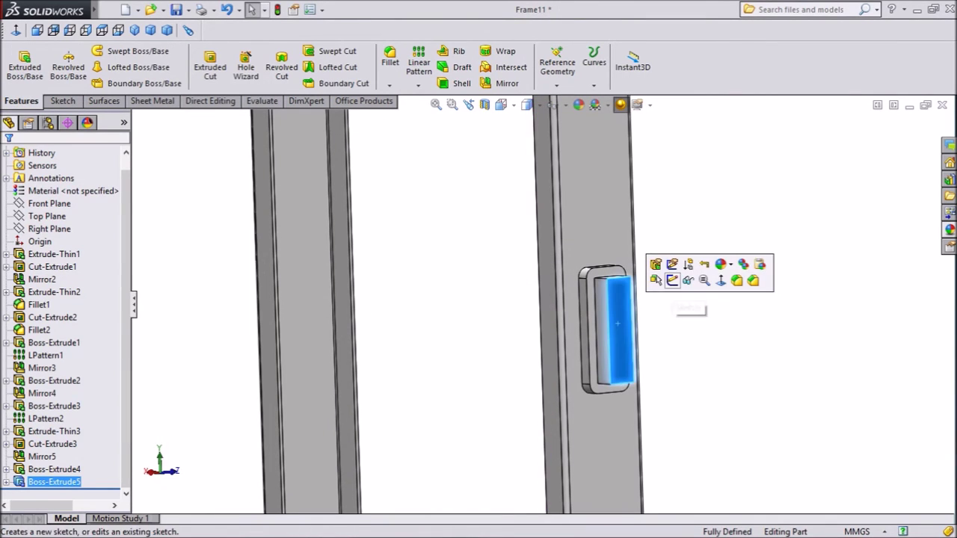
pyautogui.click(672, 281)
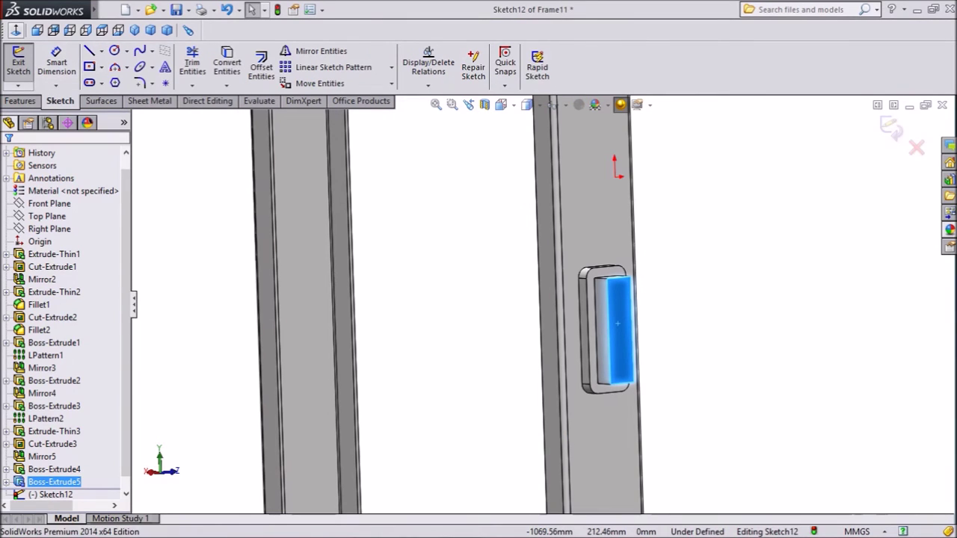
pyautogui.click(15, 30)
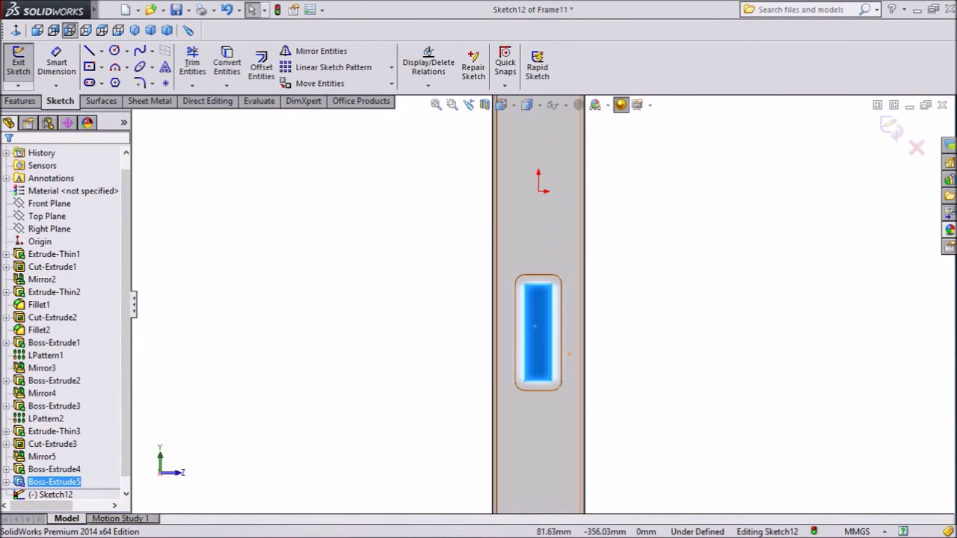
pyautogui.click(261, 66)
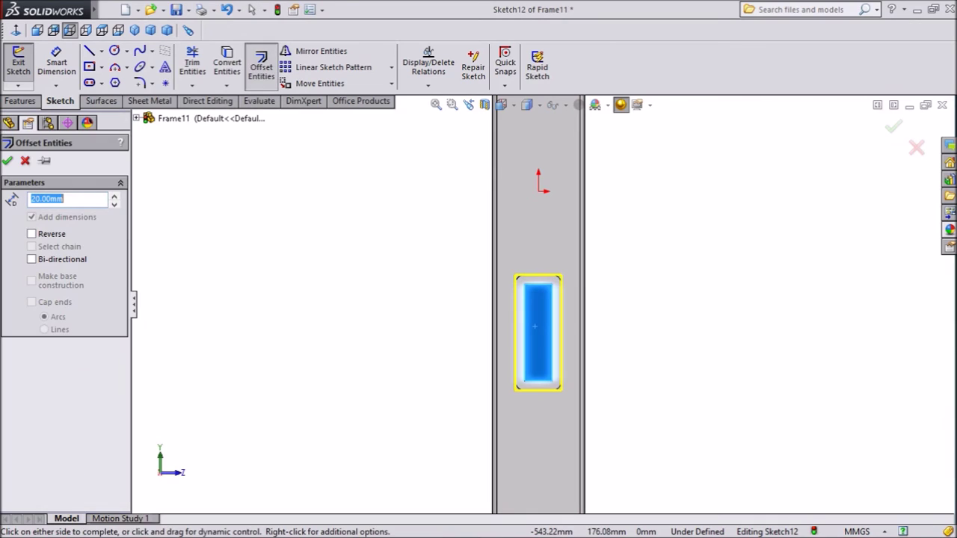
pyautogui.click(31, 234)
pyautogui.scroll(-1, 520, 335)
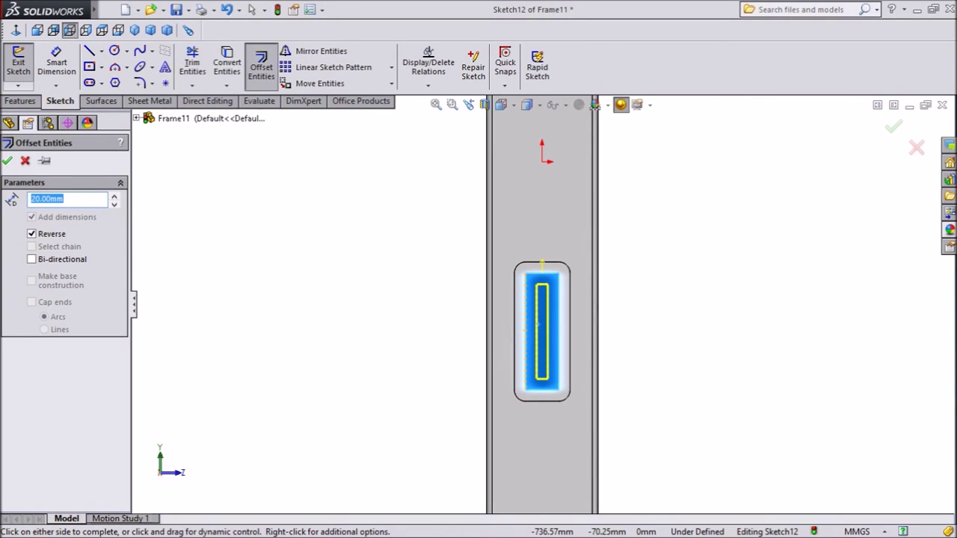
pyautogui.click(6, 160)
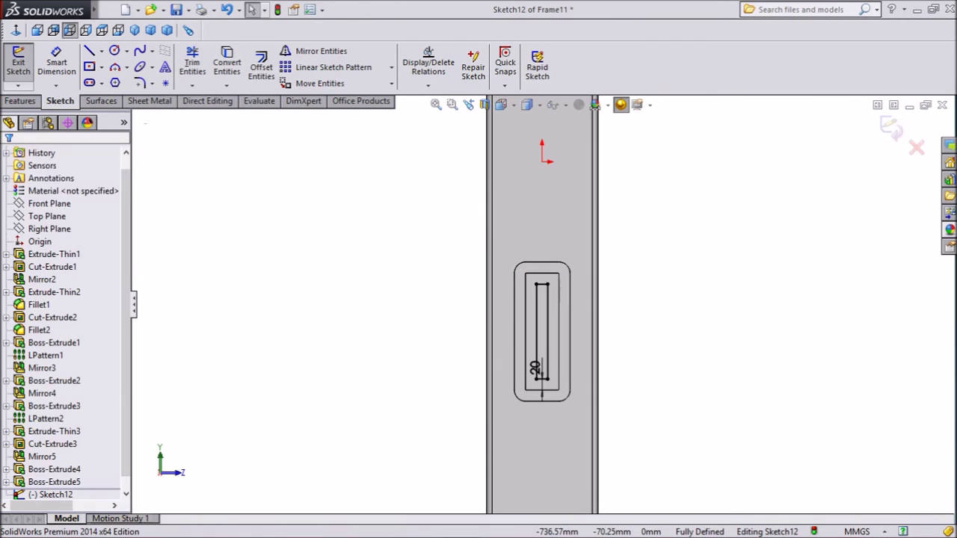
# Draw lines extending the inner offset rectangle's two short sides 20 mm to the block's +Z edge and joining them along that edge.
pyautogui.scroll(-2, 553, 344)
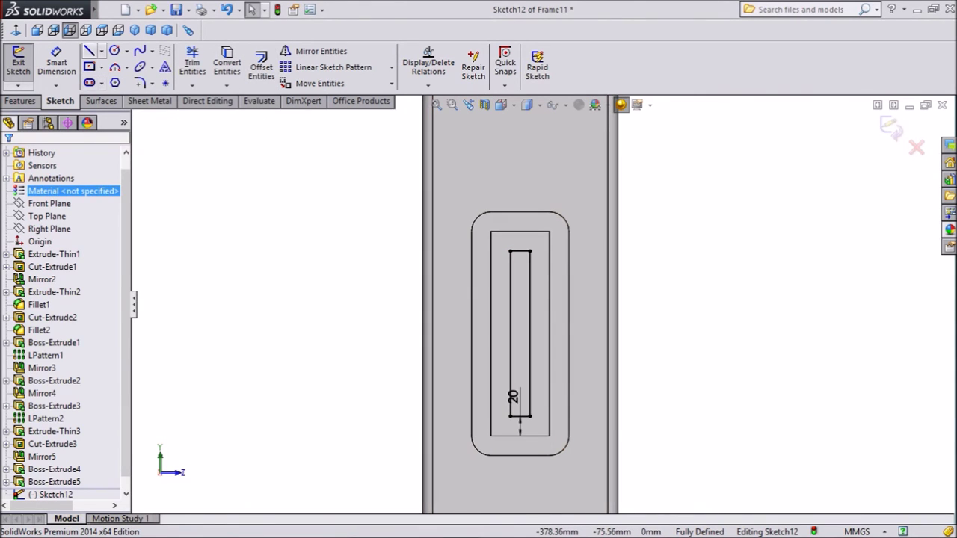
pyautogui.click(88, 50)
pyautogui.scroll(-2, 639, 381)
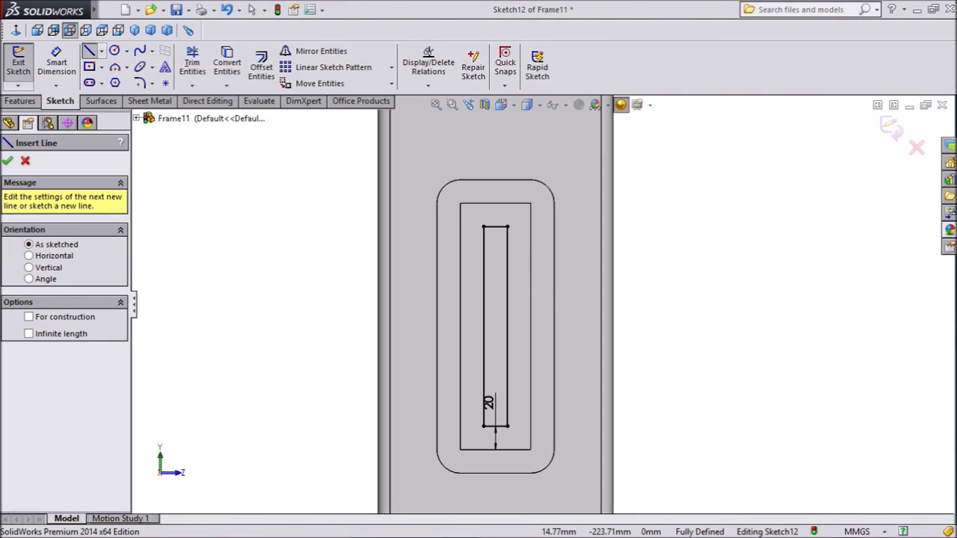
pyautogui.click(529, 247)
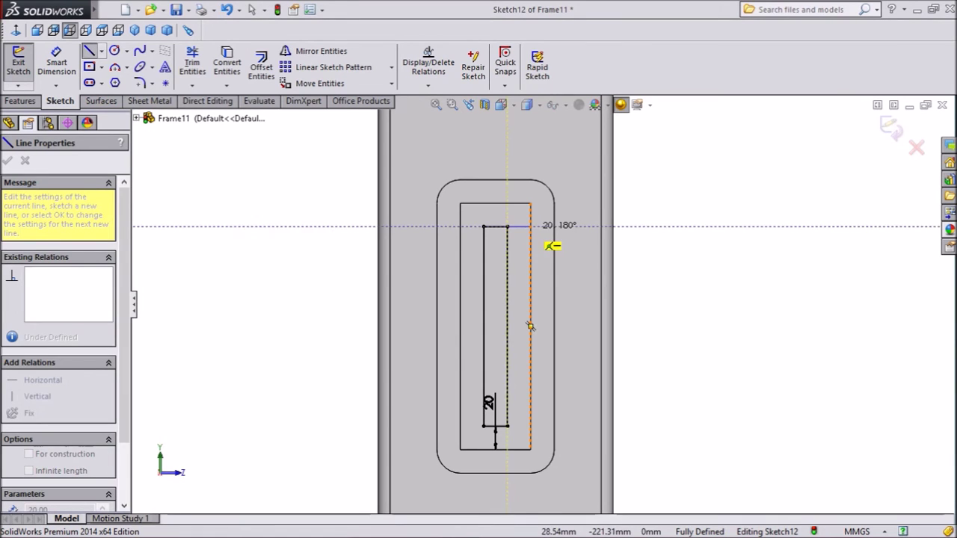
pyautogui.click(530, 226)
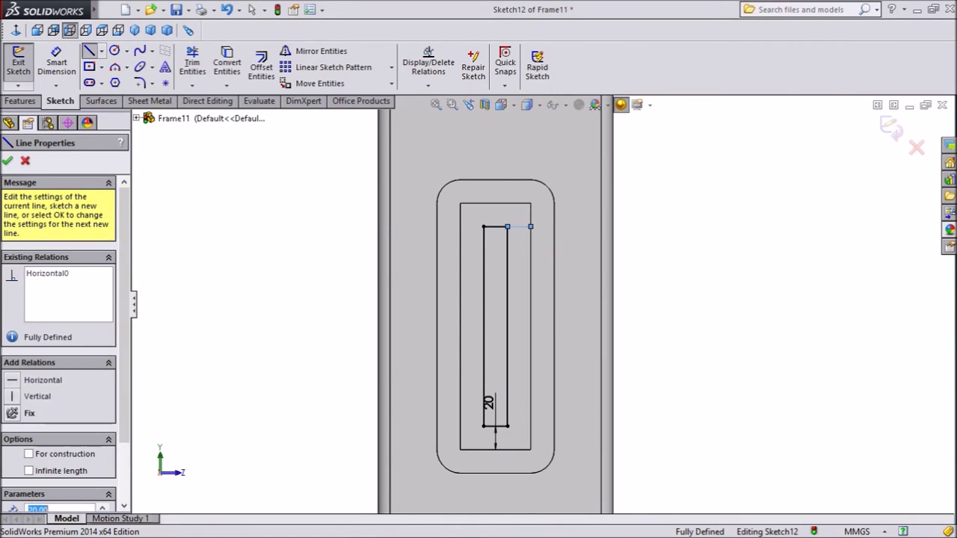
pyautogui.click(530, 426)
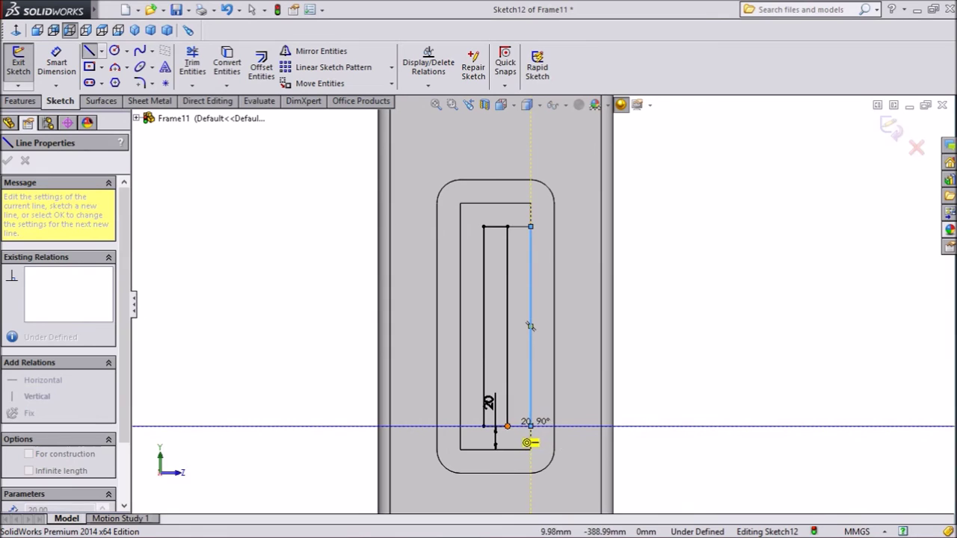
pyautogui.rightClick(518, 426)
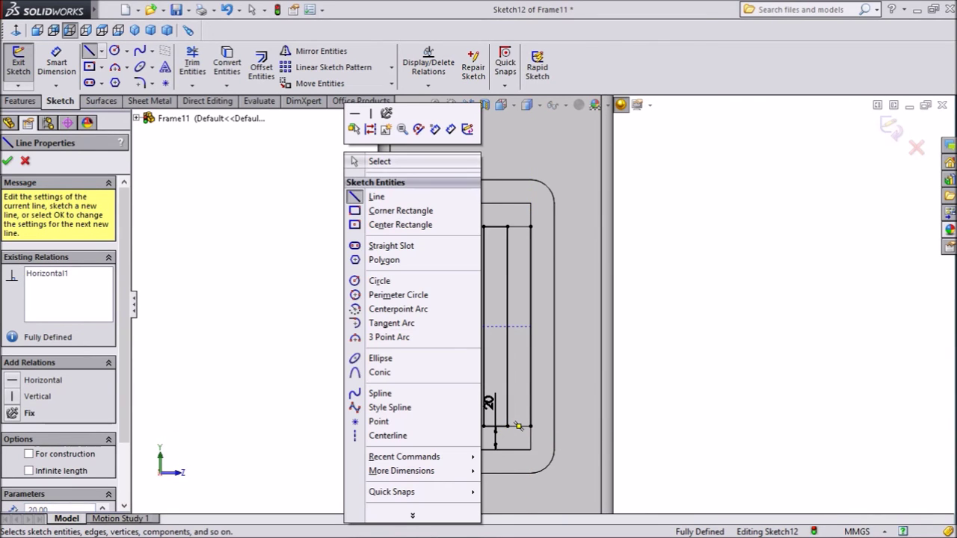
pyautogui.click(379, 161)
pyautogui.scroll(2, 545, 304)
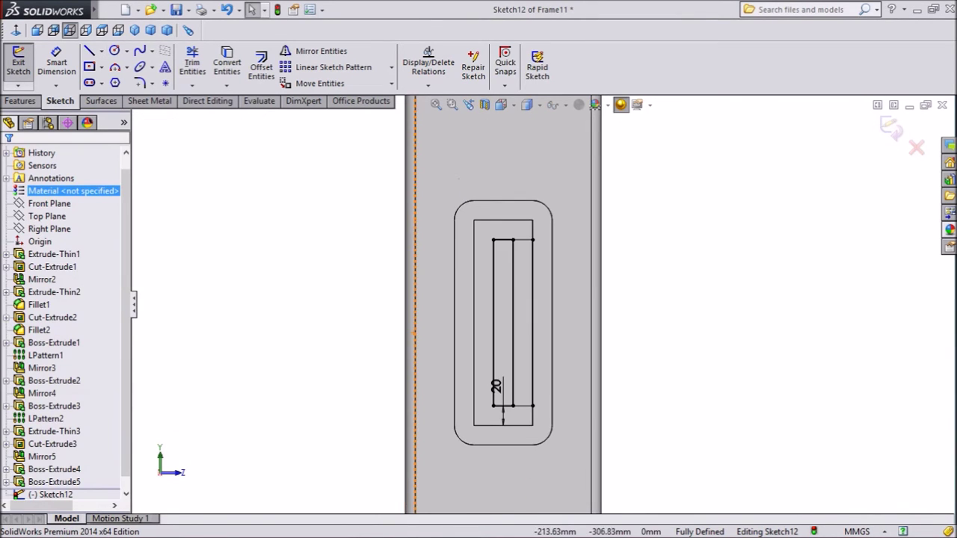
# Cut both adjoining rectangular sketch regions 40 mm deep into the block, leaving its +Z side open.
pyautogui.moveTo(415, 321); pyautogui.dragTo(426, 326, button='middle')
pyautogui.click(20, 101)
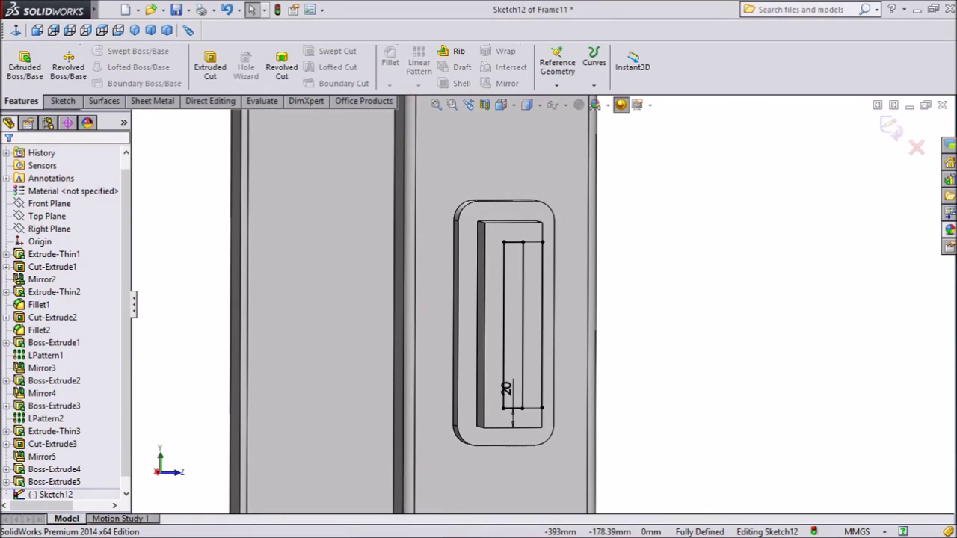
pyautogui.click(210, 66)
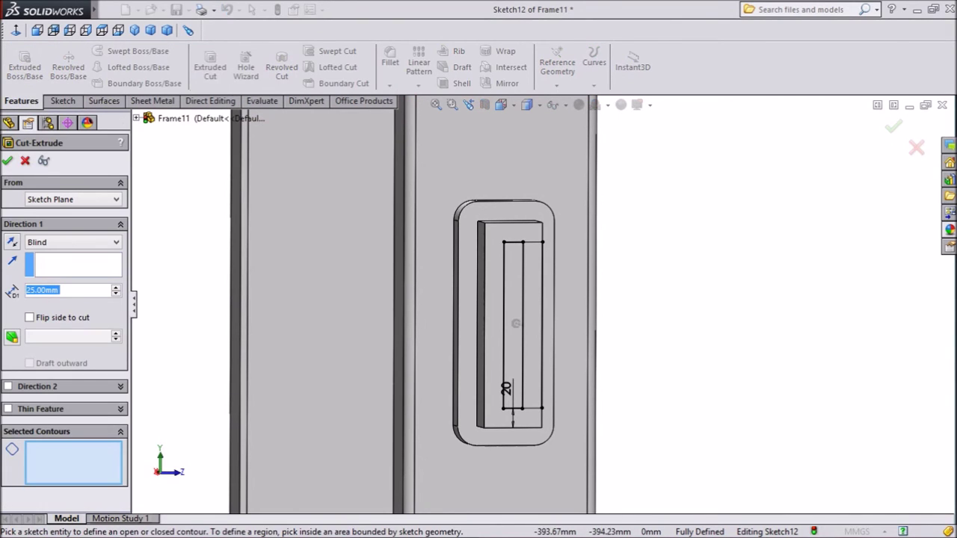
pyautogui.click(512, 322)
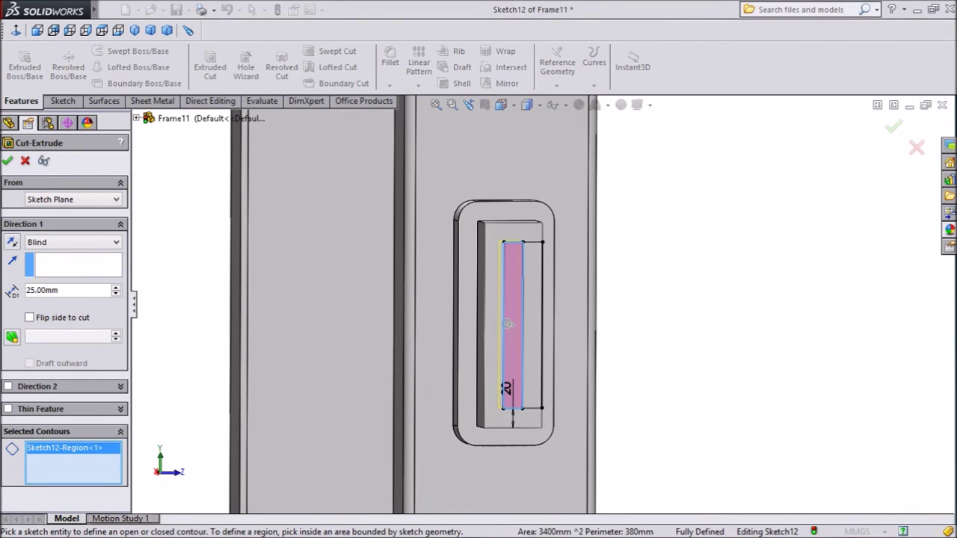
pyautogui.click(532, 322)
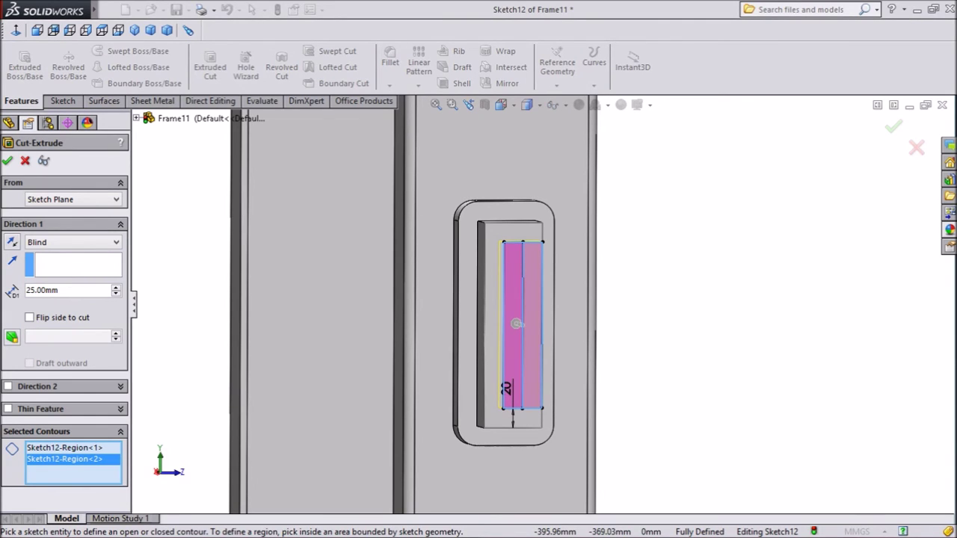
pyautogui.write('40')
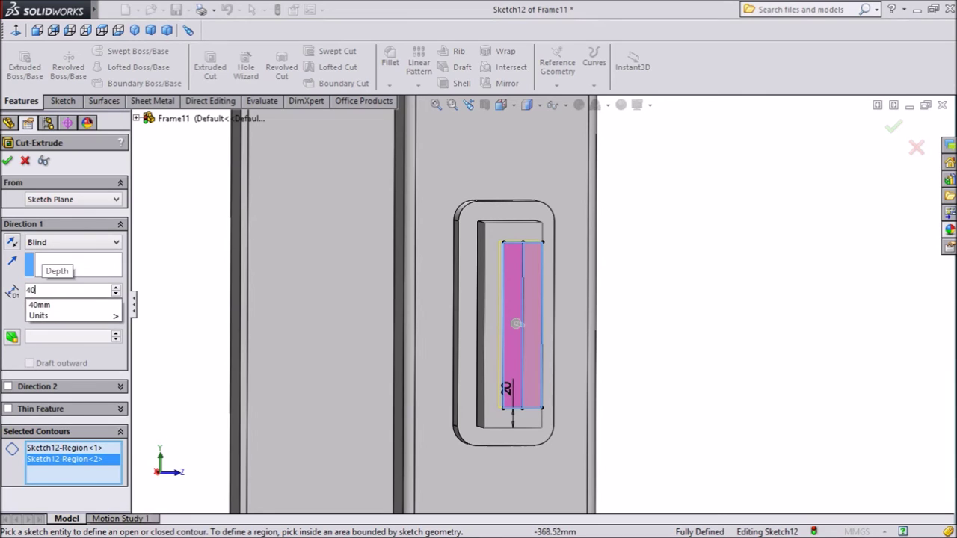
pyautogui.press('Return')
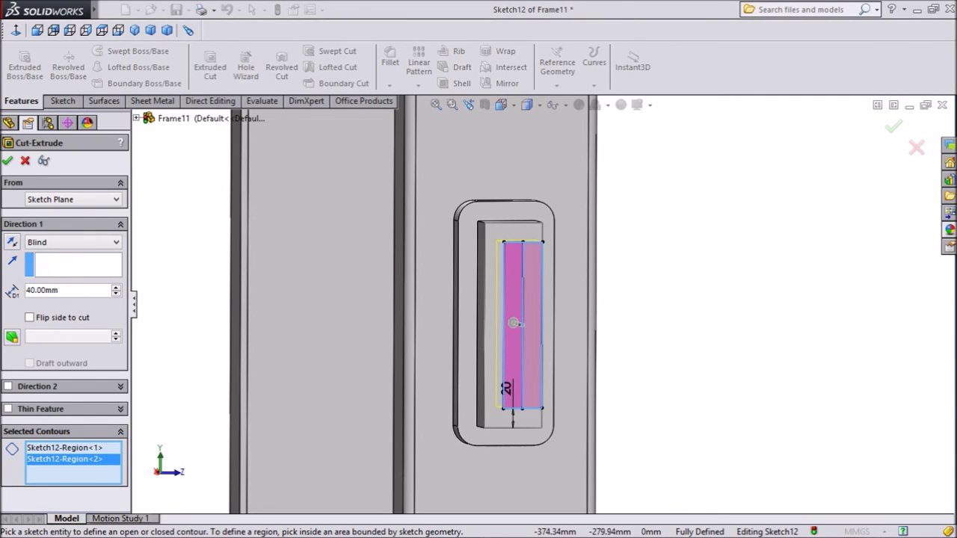
pyautogui.press('Return')
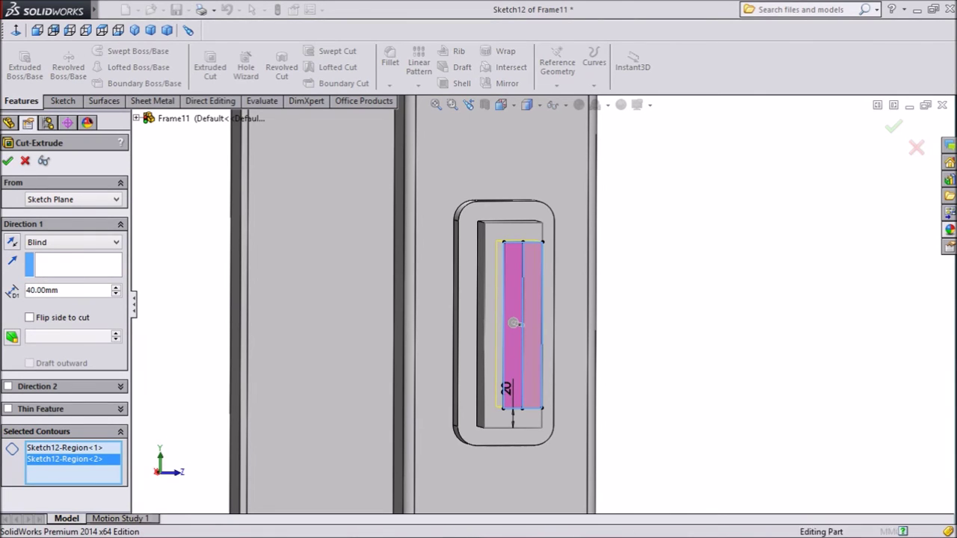
pyautogui.moveTo(593, 293)
pyautogui.mouseDown(button='middle')
pyautogui.moveTo(527, 294)
pyautogui.moveTo(607, 299)
pyautogui.mouseUp(button='middle')
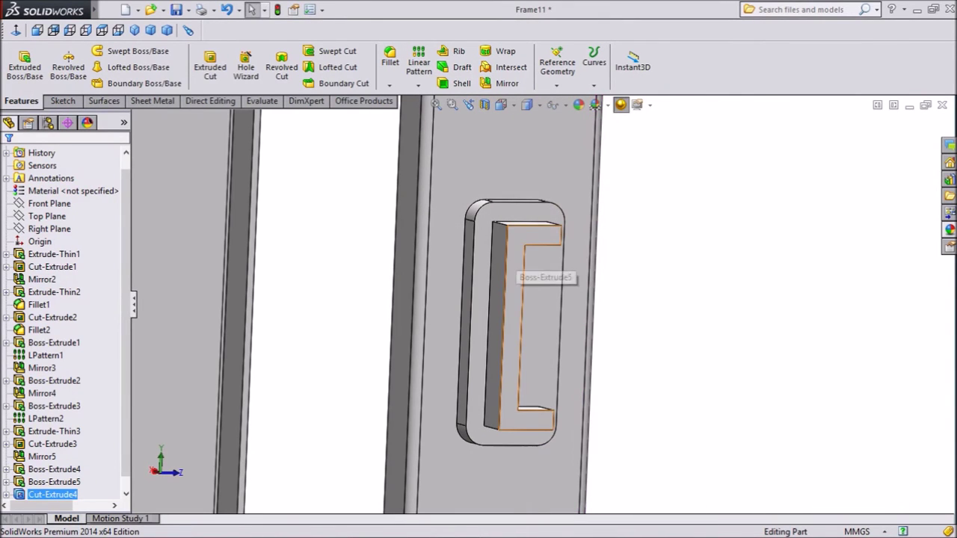
# Start a sketch on the C-shaped block's outer face and draw two slanted lines, about 103 mm each, from its arm ends to a point beyond the opening.
pyautogui.click(513, 268)
pyautogui.click(571, 204)
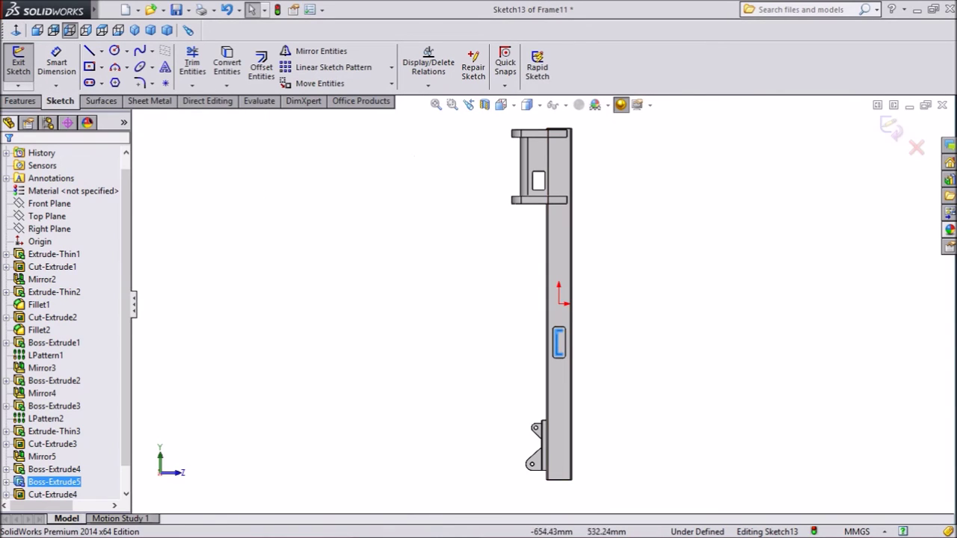
pyautogui.scroll(-6, 559, 348)
pyautogui.scroll(-1, 580, 370)
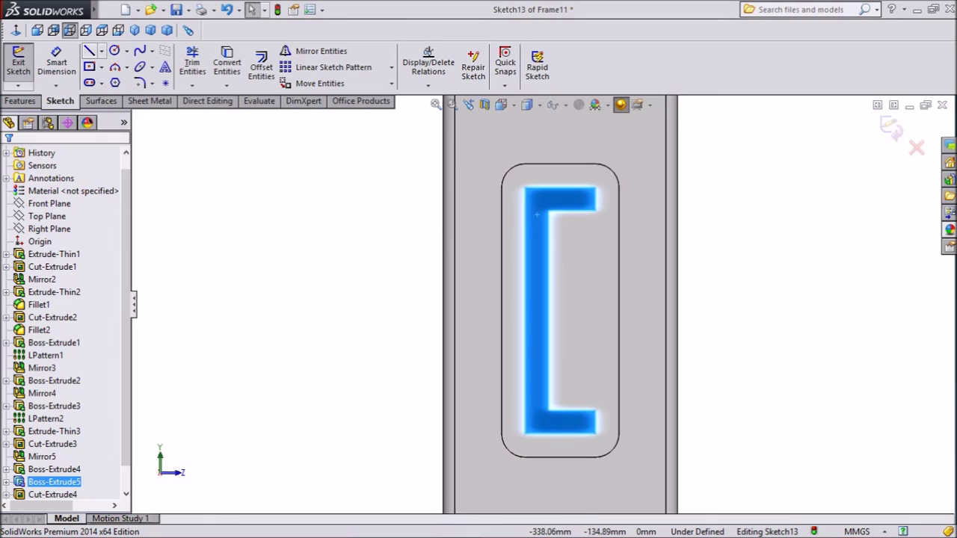
pyautogui.click(89, 50)
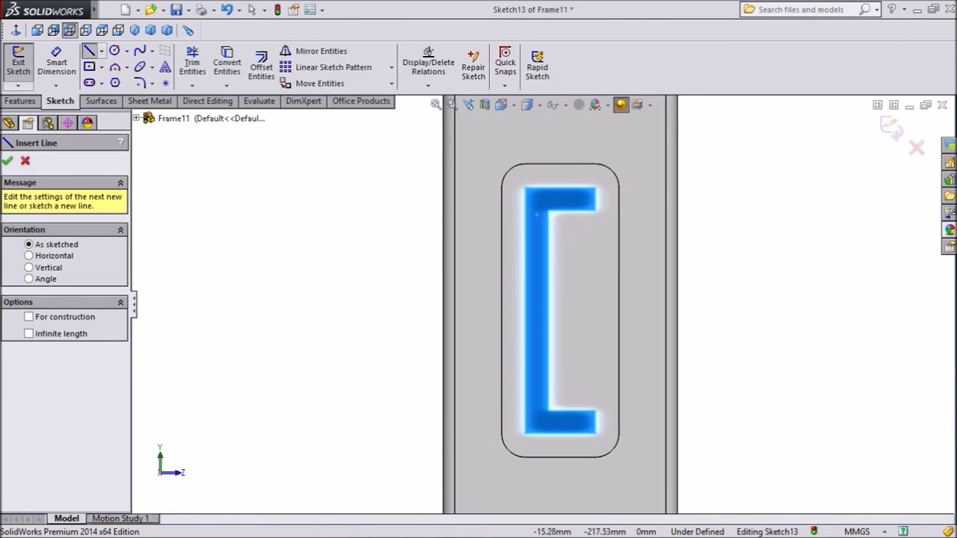
pyautogui.click(595, 199)
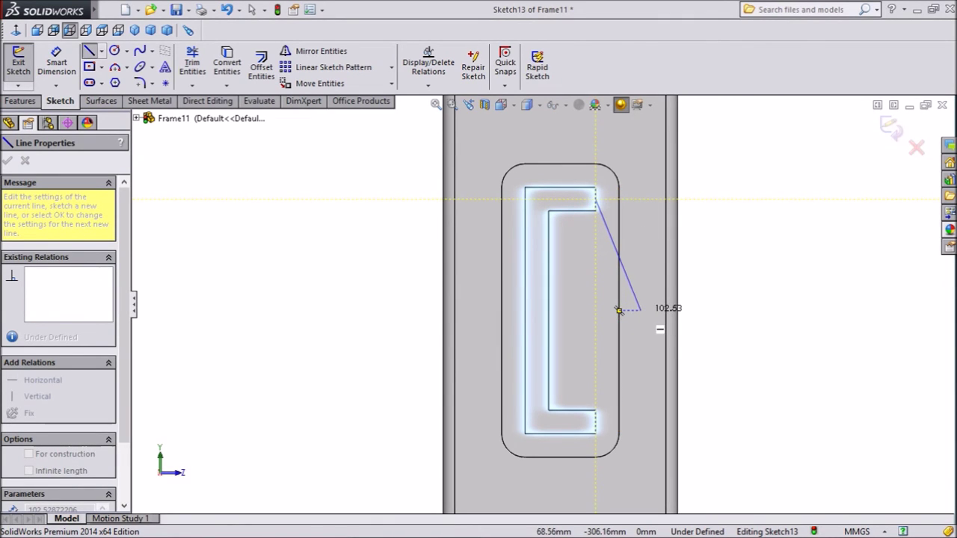
pyautogui.click(640, 310)
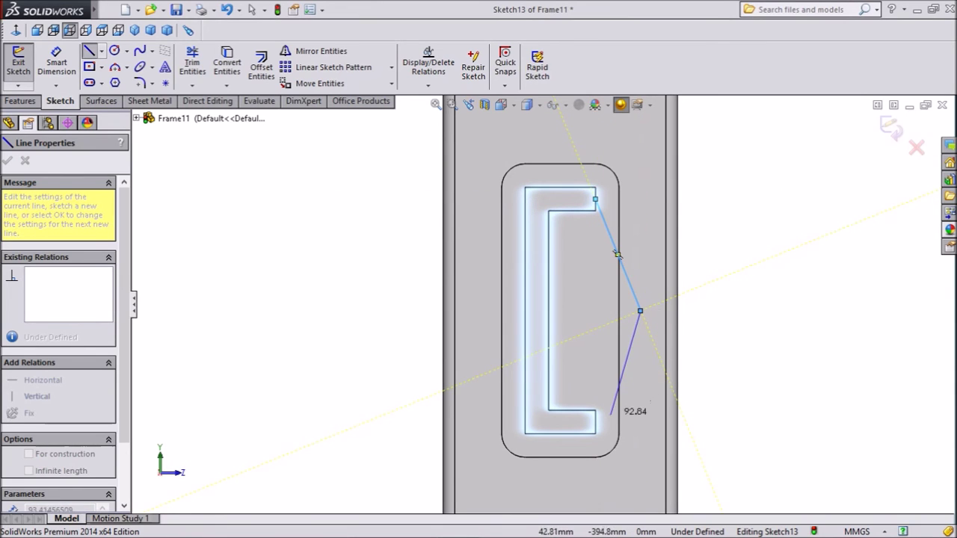
pyautogui.click(595, 424)
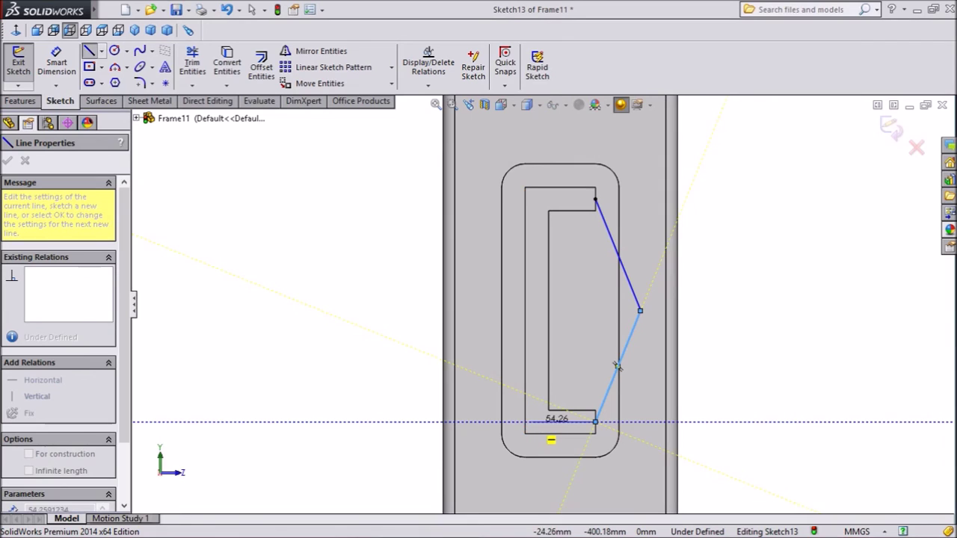
# Close the pointed profile with lines about 51 mm long within both arms and a vertical line along the C-shaped block's spine.
pyautogui.click(534, 423)
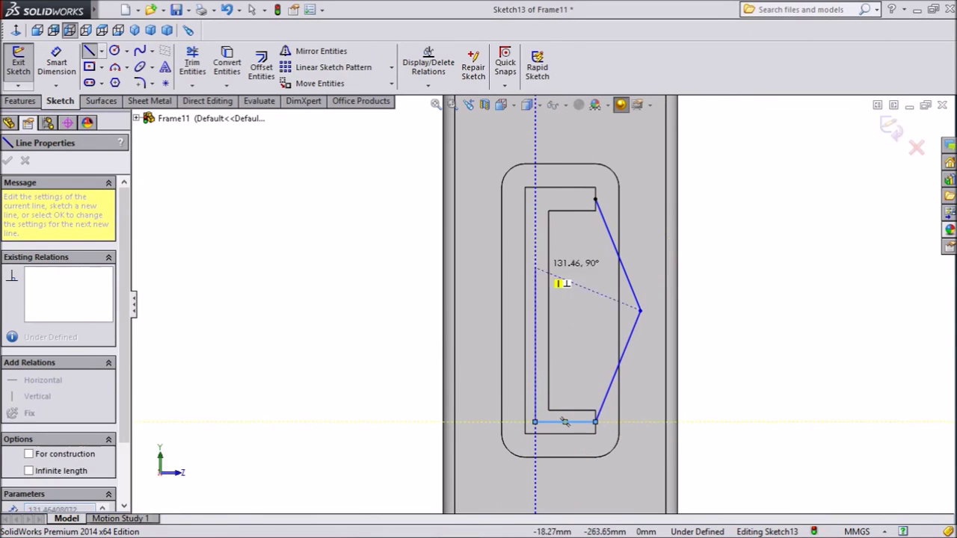
pyautogui.click(534, 199)
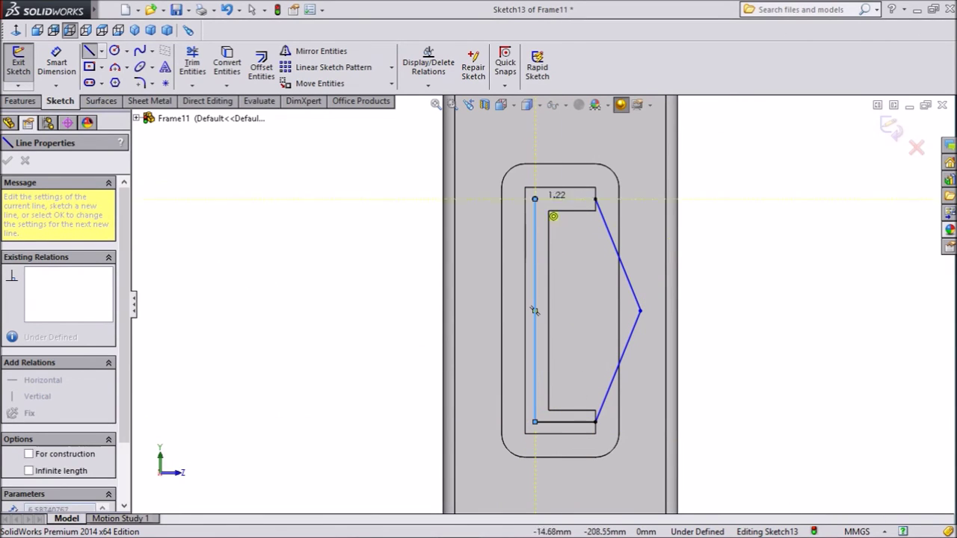
pyautogui.click(595, 198)
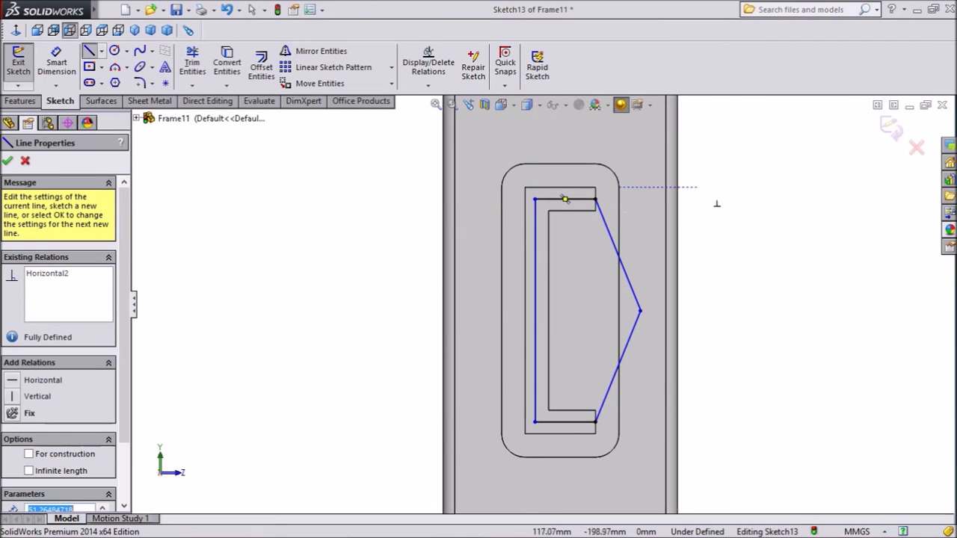
pyautogui.rightClick(565, 198)
pyautogui.press('Escape')
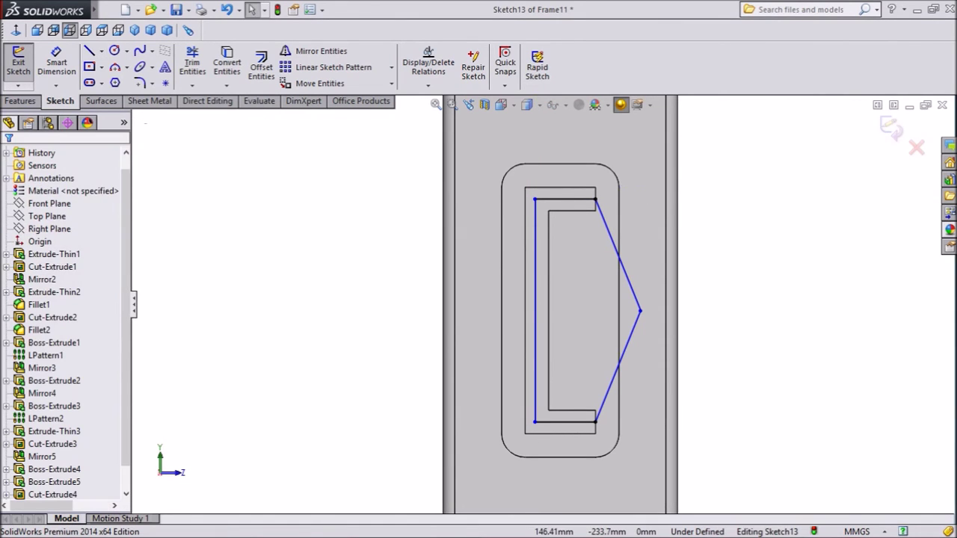
# Extrude the closed five-sided profile 10 mm outward from the C-shaped block's face, merged with the body.
pyautogui.scroll(-5, 528, 416)
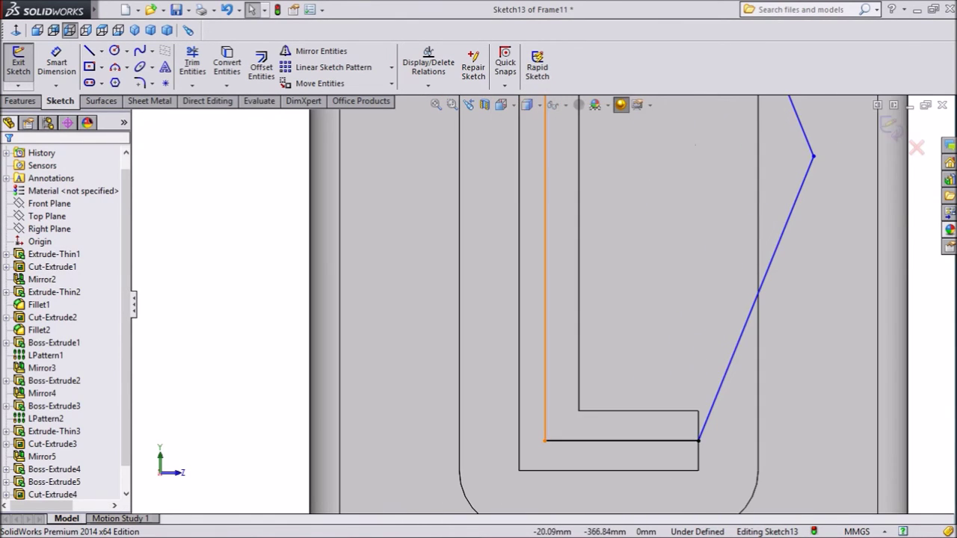
pyautogui.scroll(5, 543, 299)
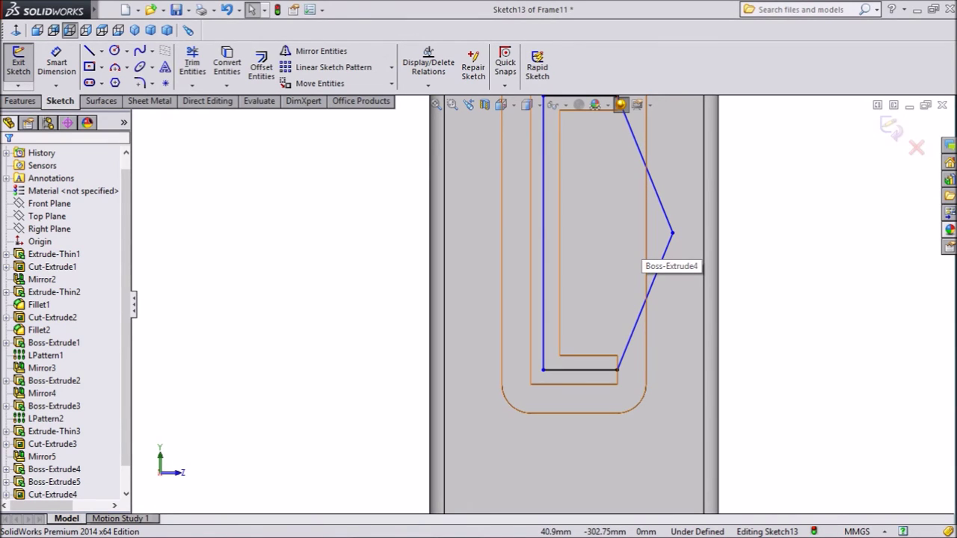
pyautogui.scroll(1, 543, 303)
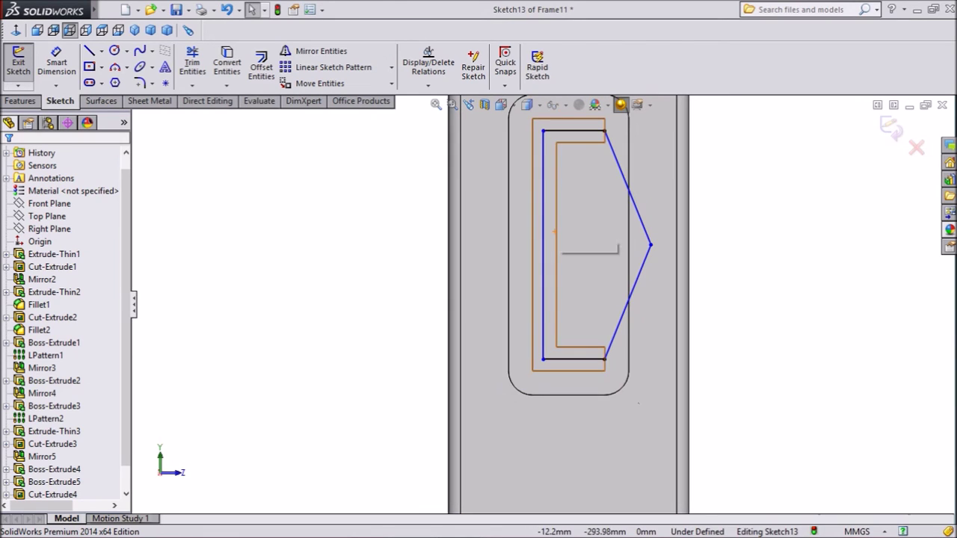
pyautogui.scroll(-1, 617, 113)
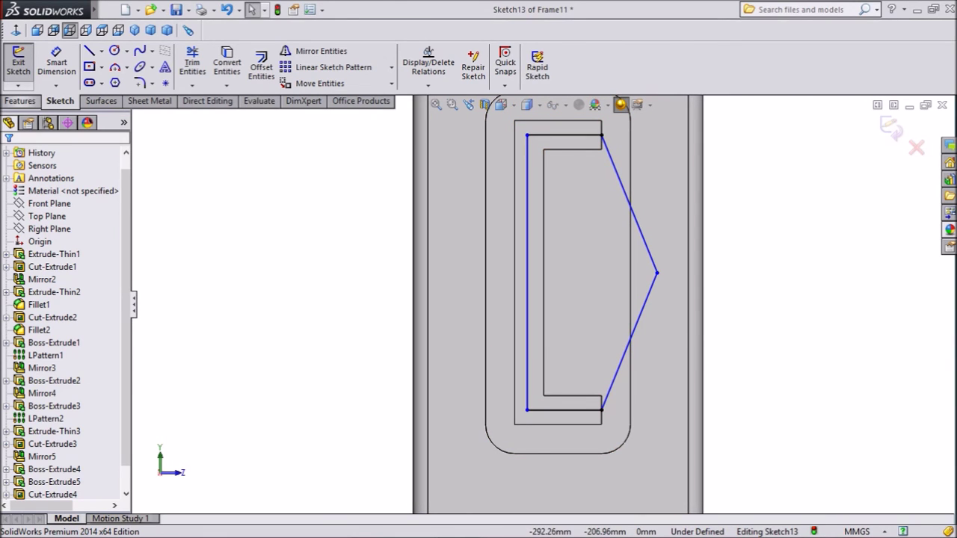
pyautogui.click(20, 100)
pyautogui.click(25, 67)
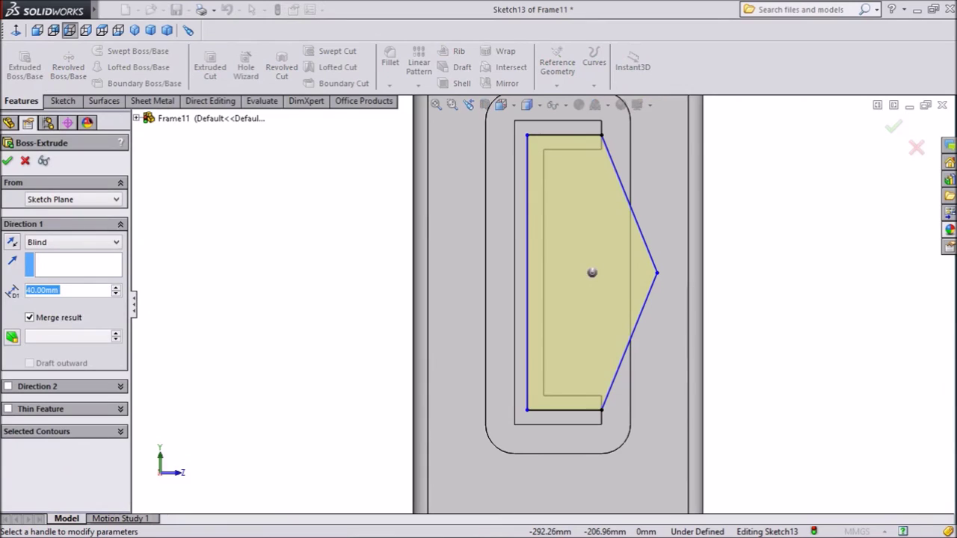
pyautogui.moveTo(592, 272); pyautogui.dragTo(505, 209, button='middle')
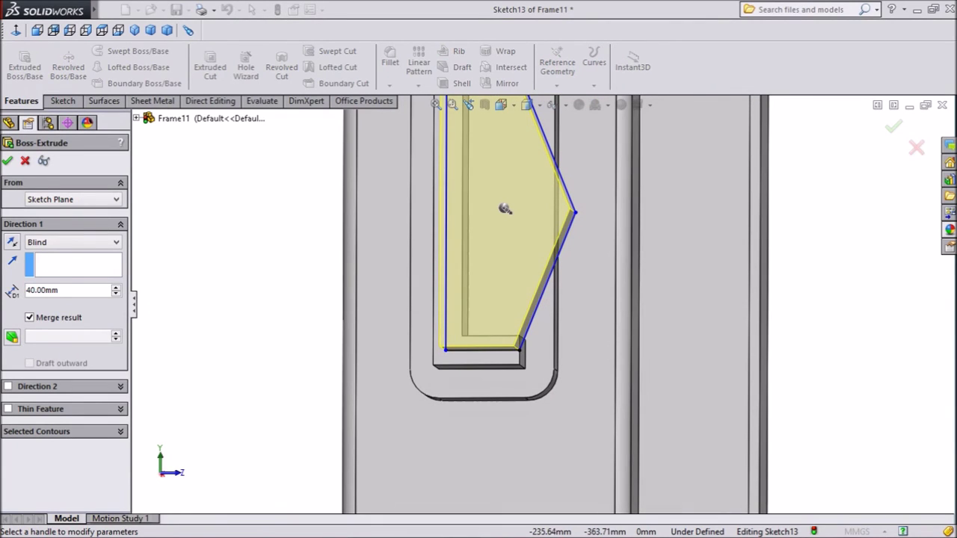
pyautogui.write('10')
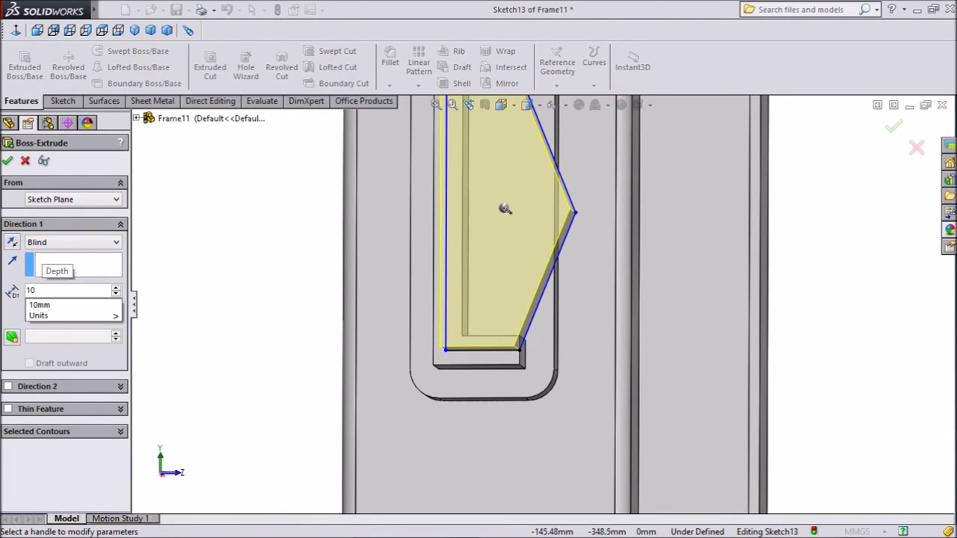
pyautogui.press('Return')
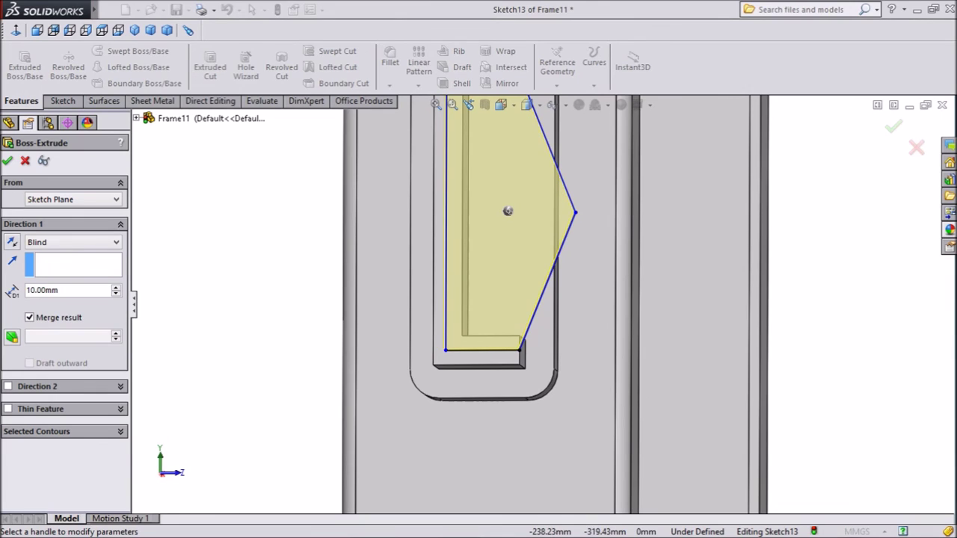
pyautogui.press('Return')
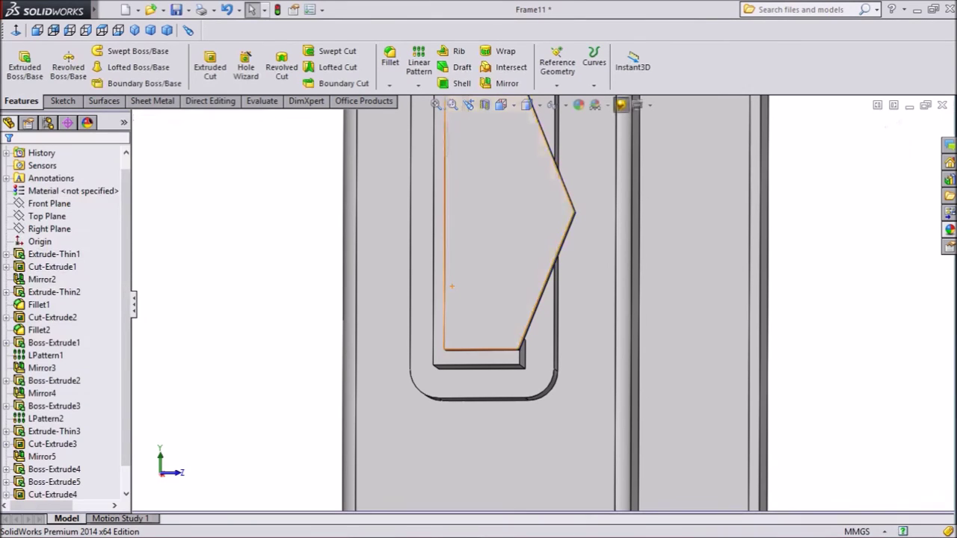
pyautogui.scroll(3, 452, 286)
pyautogui.moveTo(452, 286); pyautogui.dragTo(403, 295, button='middle')
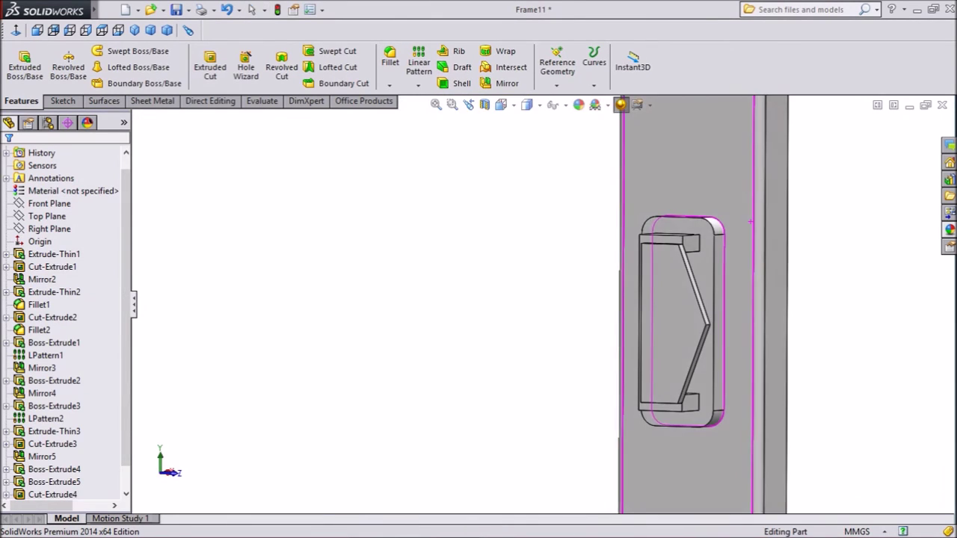
# Start a sketch on the pointed cover plate's outer face and draw a circle of about 14.6 mm radius level with the tip.
pyautogui.scroll(-3, 772, 348)
pyautogui.click(643, 288)
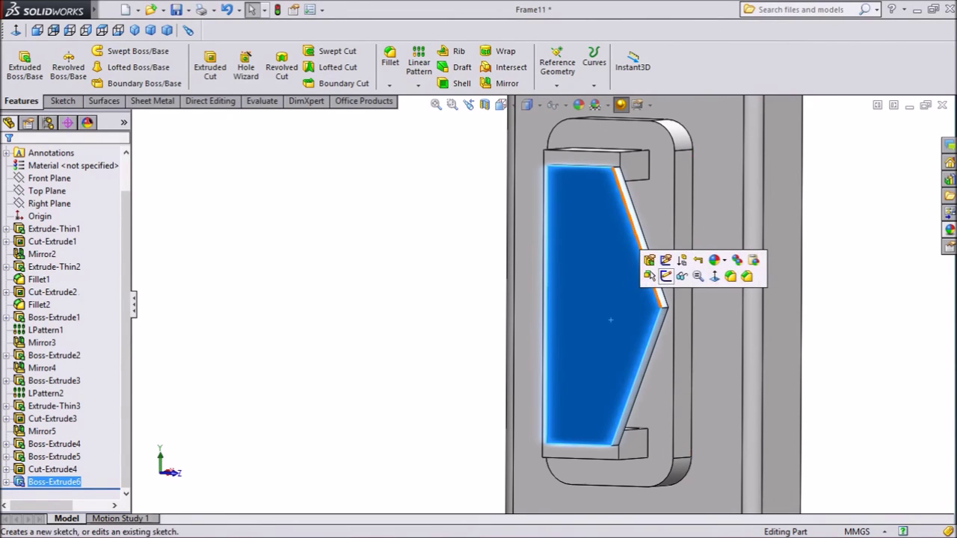
pyautogui.click(666, 276)
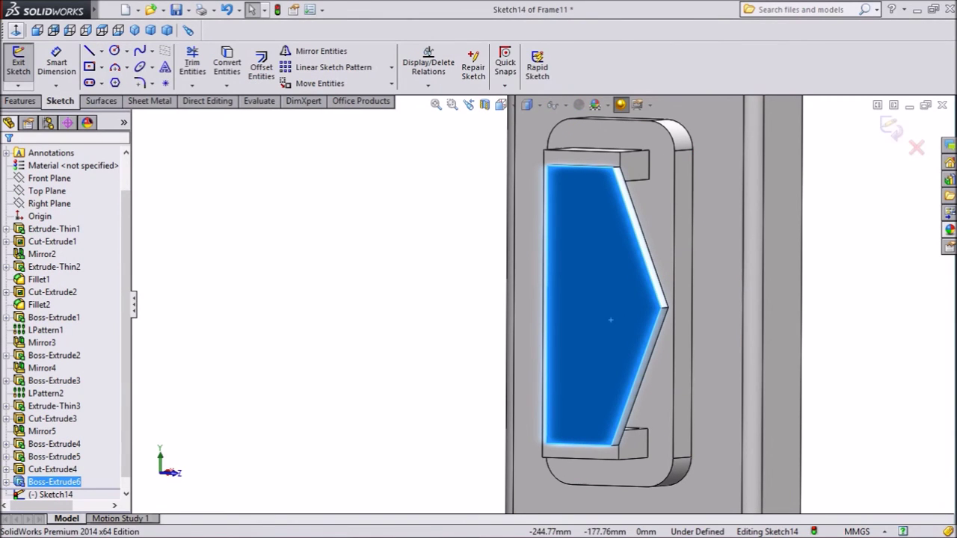
pyautogui.click(16, 31)
pyautogui.hotkey('ctrl', '8')
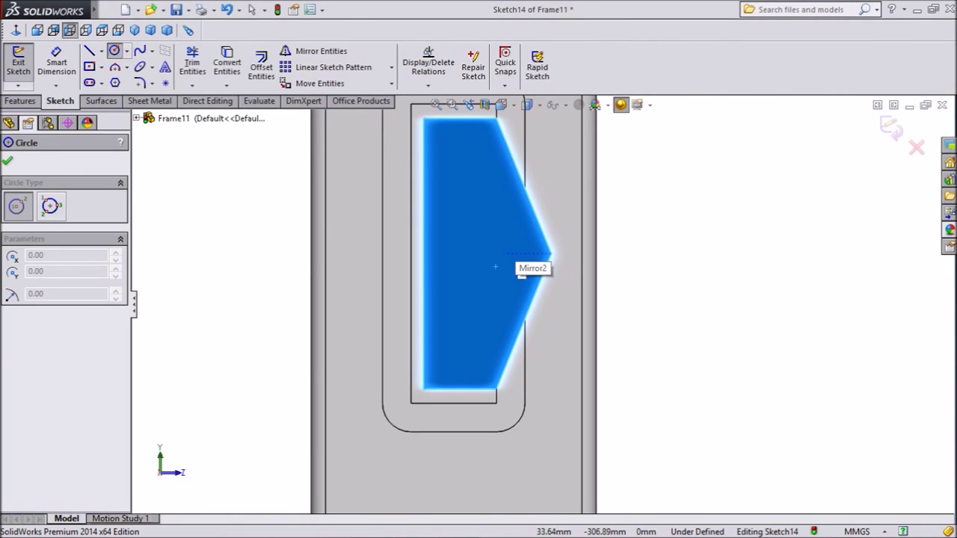
pyautogui.click(495, 266)
pyautogui.click(510, 251)
pyautogui.scroll(-3, 510, 252)
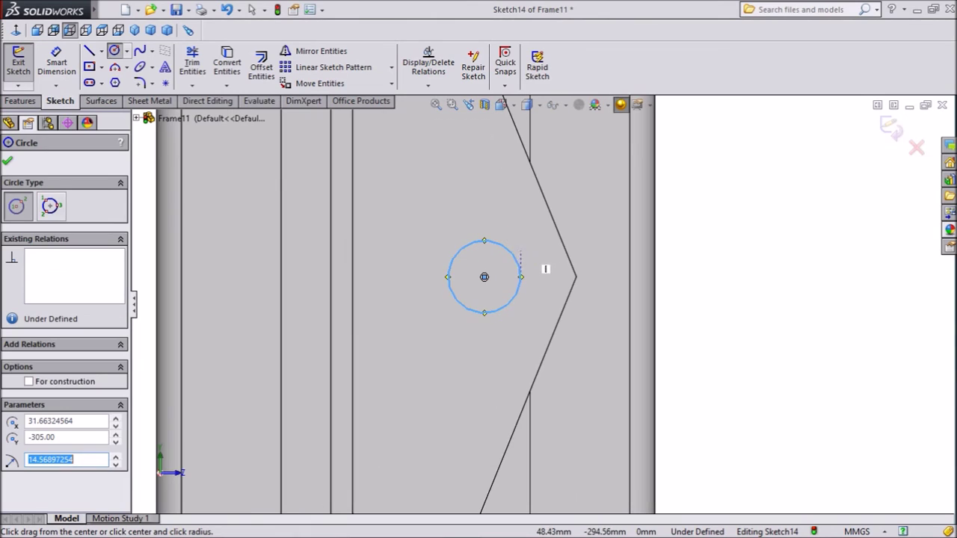
pyautogui.press('Escape')
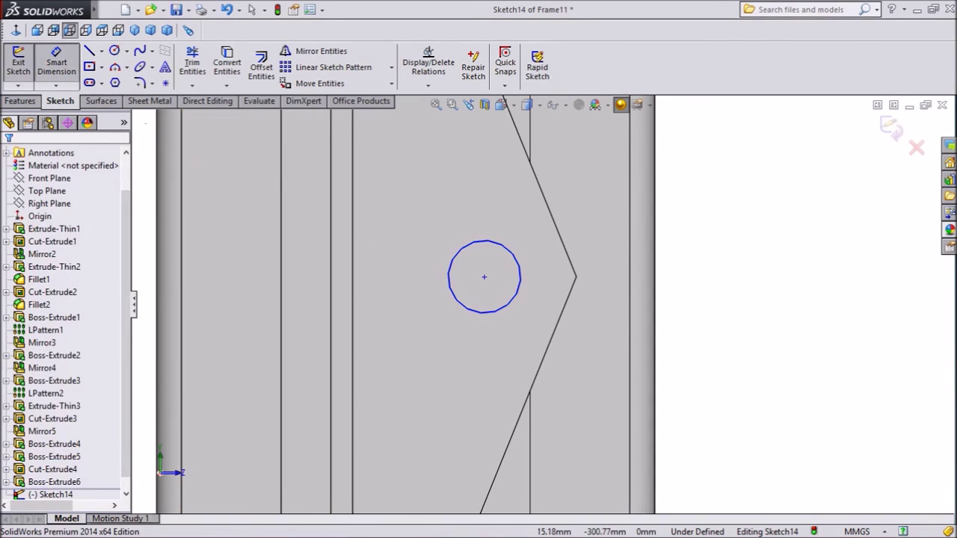
# Set the circle's diameter to 20 mm and its centre's distance from the plate's tip to 40 mm.
pyautogui.click(449, 277)
pyautogui.click(419, 319)
pyautogui.write('20')
pyautogui.press('Return')
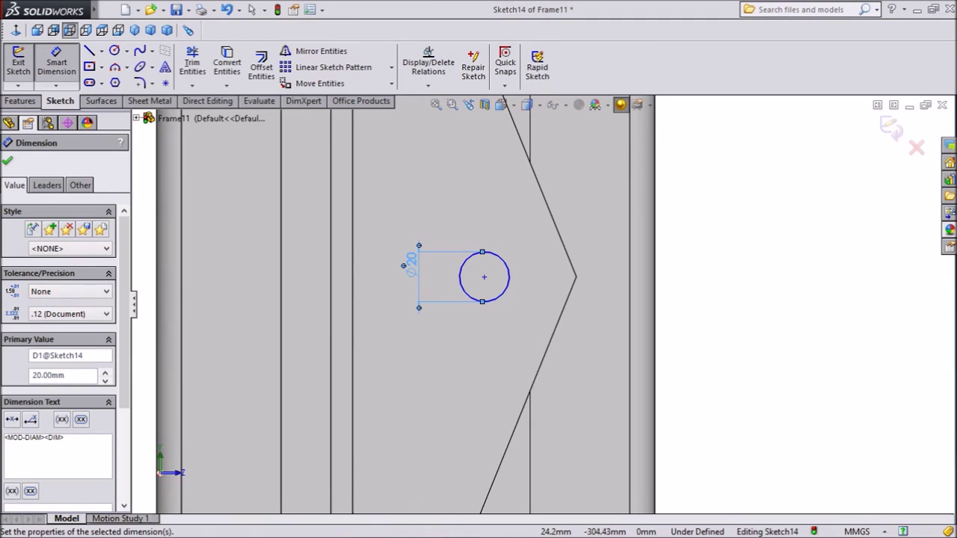
pyautogui.click(484, 278)
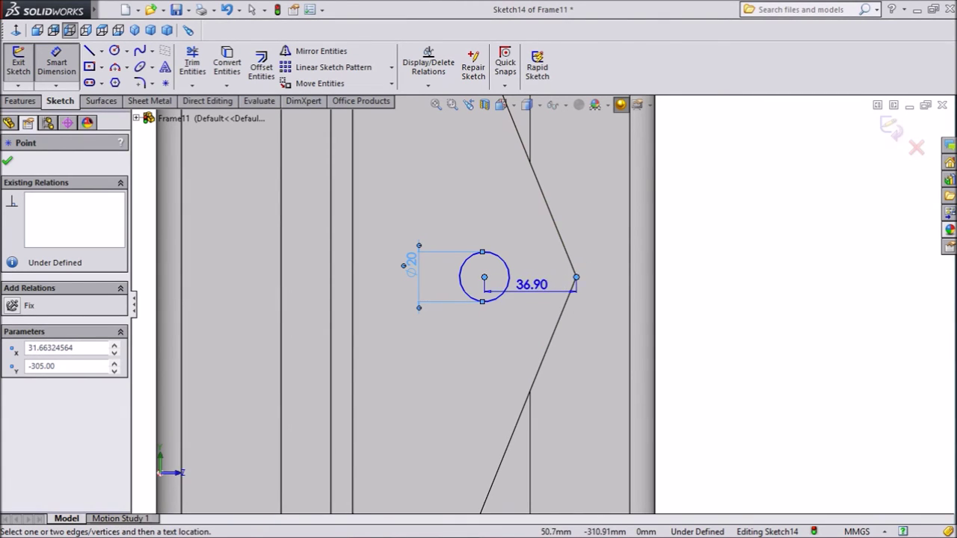
pyautogui.click(532, 284)
pyautogui.write('40')
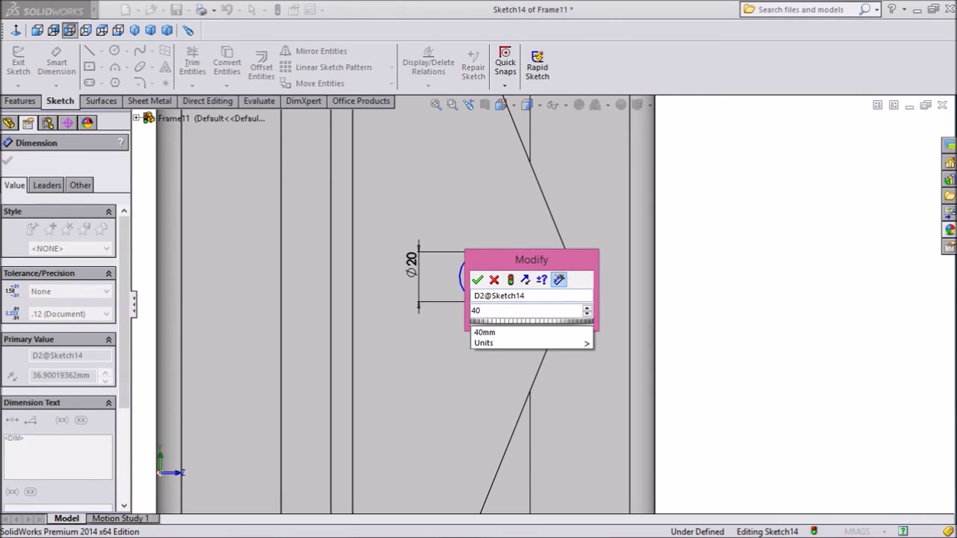
pyautogui.press('Return')
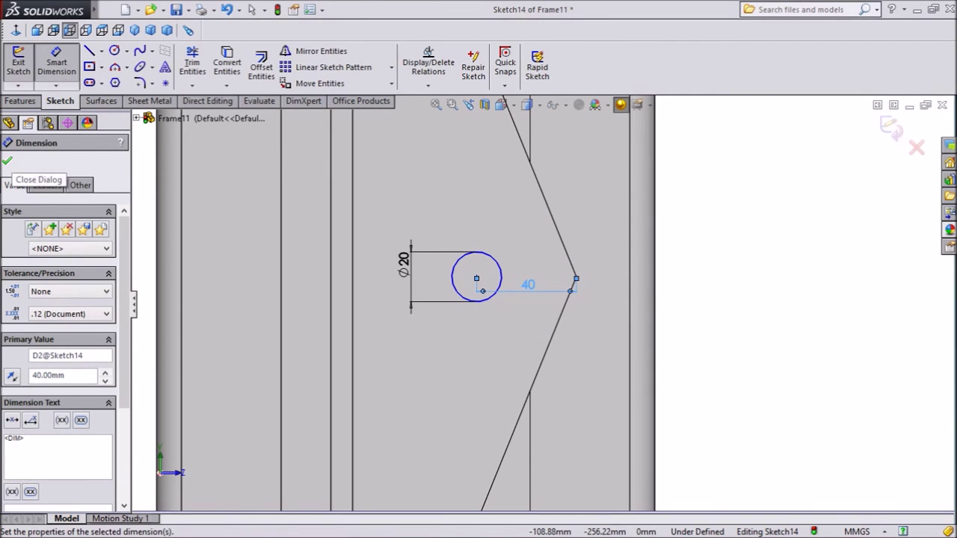
pyautogui.click(7, 161)
# Cut the circle through the cover plate and block using Up To Surface, ending at the frame face behind the rounded boss.
pyautogui.scroll(4, 540, 303)
pyautogui.moveTo(587, 279); pyautogui.dragTo(536, 295, button='middle')
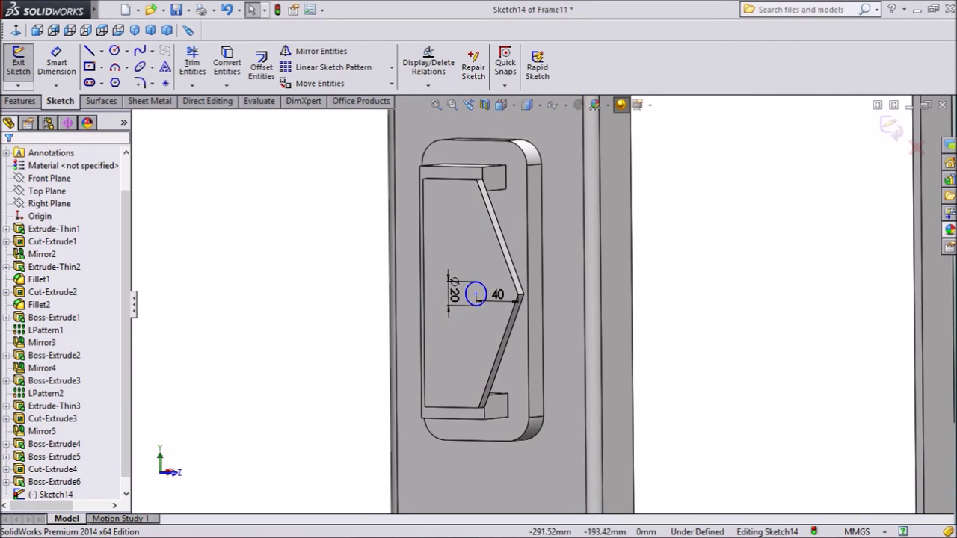
pyautogui.scroll(-3, 556, 376)
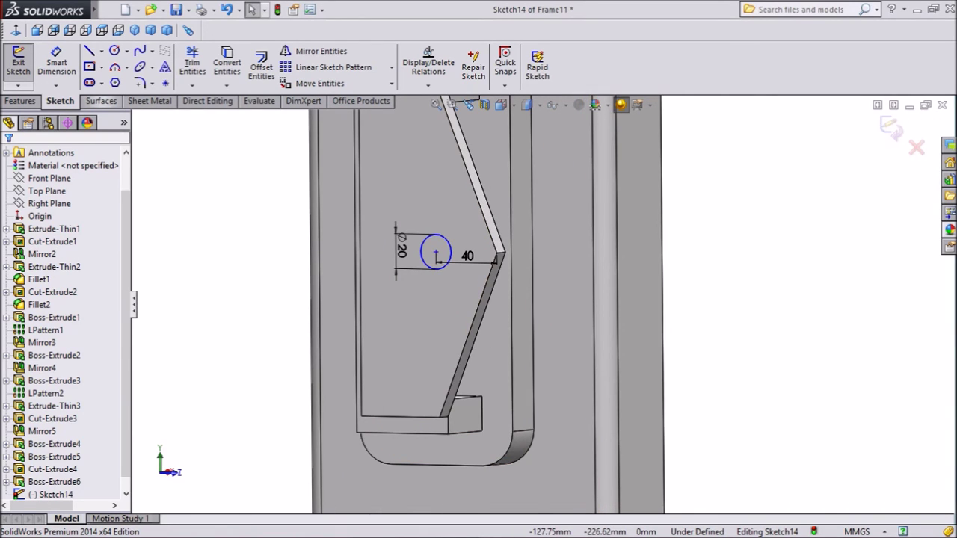
pyautogui.click(20, 101)
pyautogui.click(210, 64)
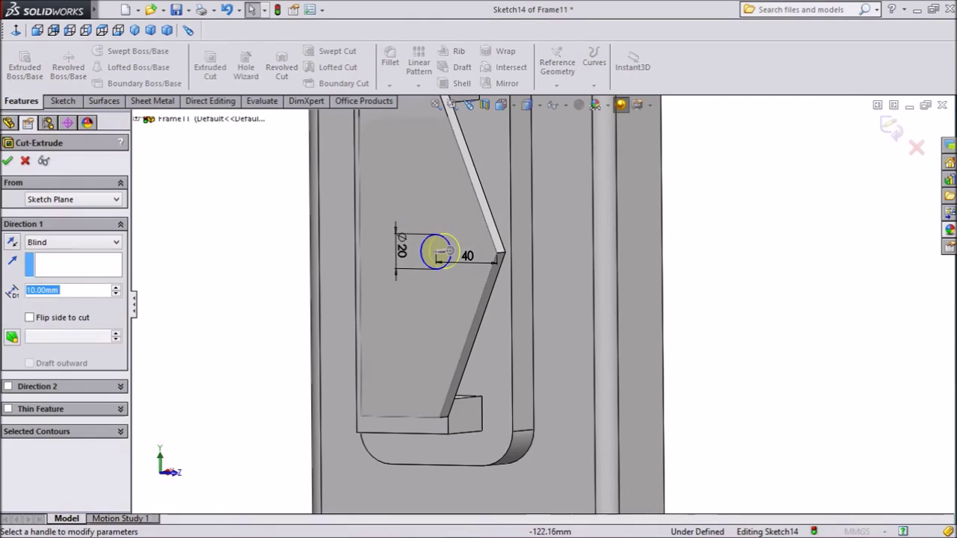
pyautogui.click(73, 242)
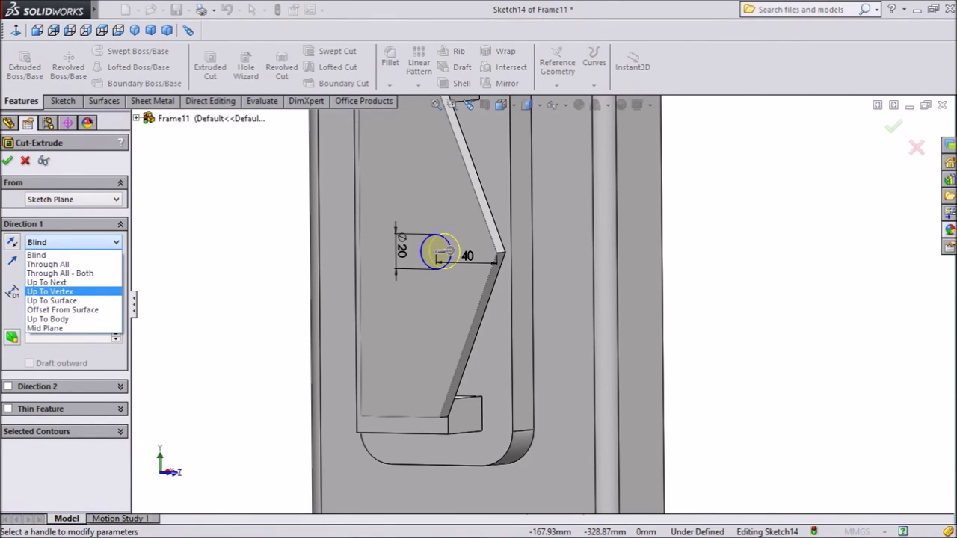
pyautogui.click(64, 301)
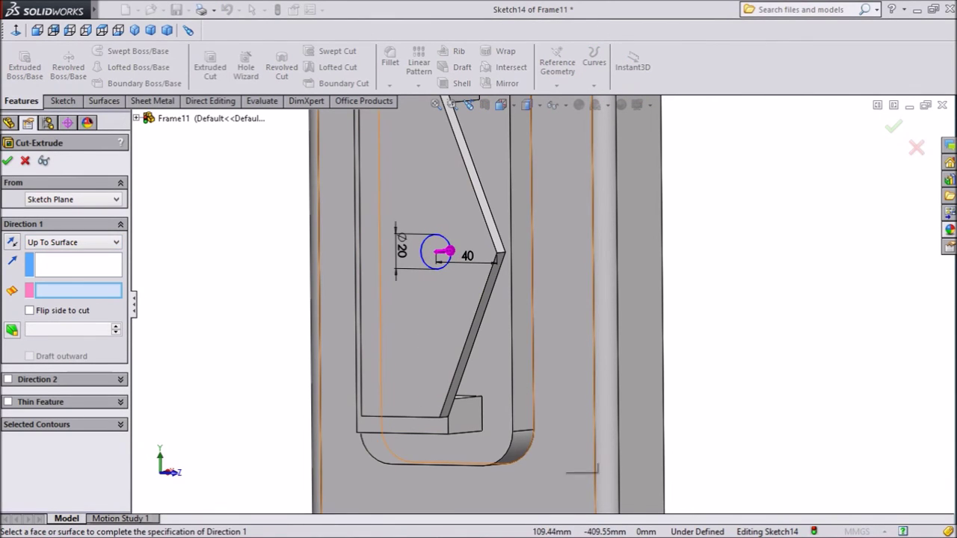
pyautogui.click(560, 436)
pyautogui.moveTo(500, 246)
pyautogui.mouseDown(button='middle')
pyautogui.moveTo(529, 244)
pyautogui.moveTo(499, 247)
pyautogui.mouseUp(button='middle')
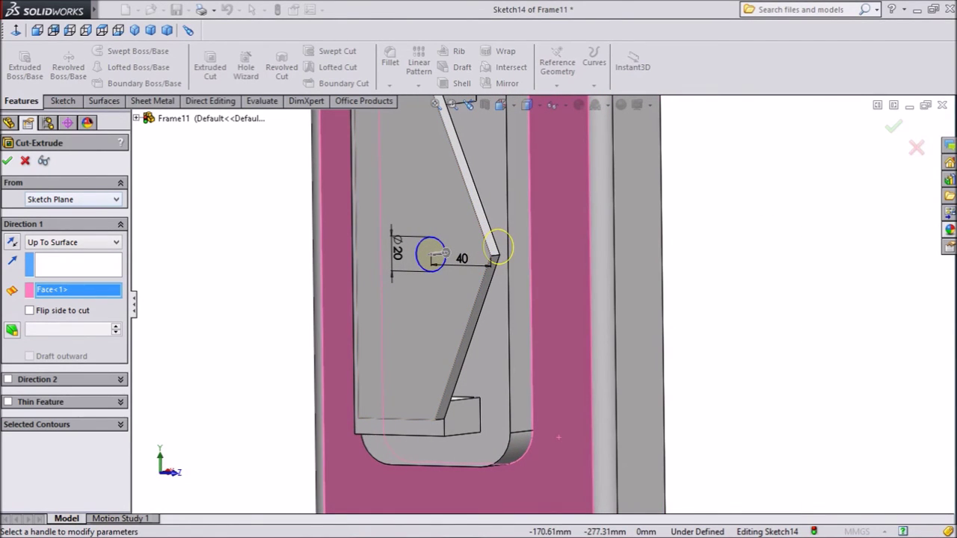
pyautogui.press('Return')
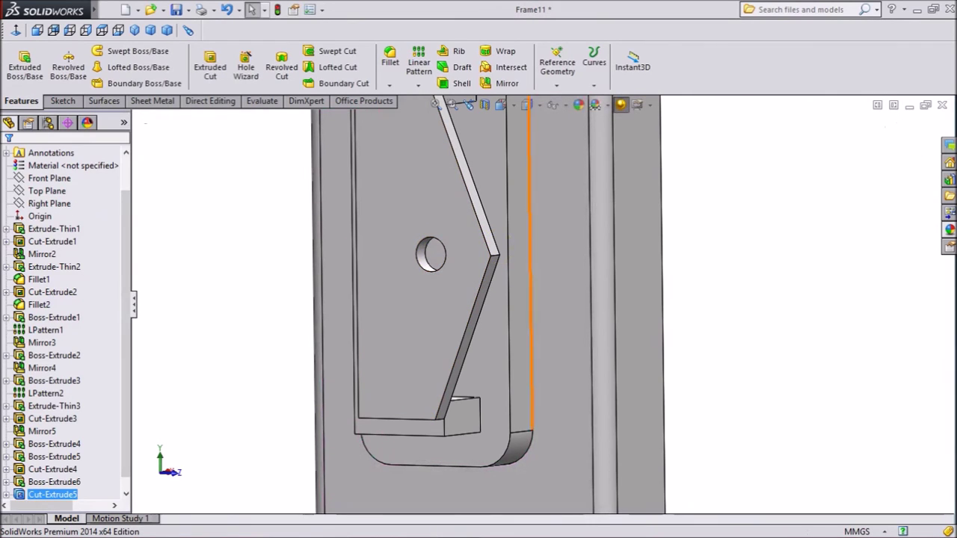
# Start a constant-size 25 mm fillet on the cover plate's tip edge and the lower corner edge of its slanted side.
pyautogui.moveTo(499, 248)
pyautogui.mouseDown(button='middle')
pyautogui.moveTo(470, 247)
pyautogui.moveTo(502, 249)
pyautogui.mouseUp(button='middle')
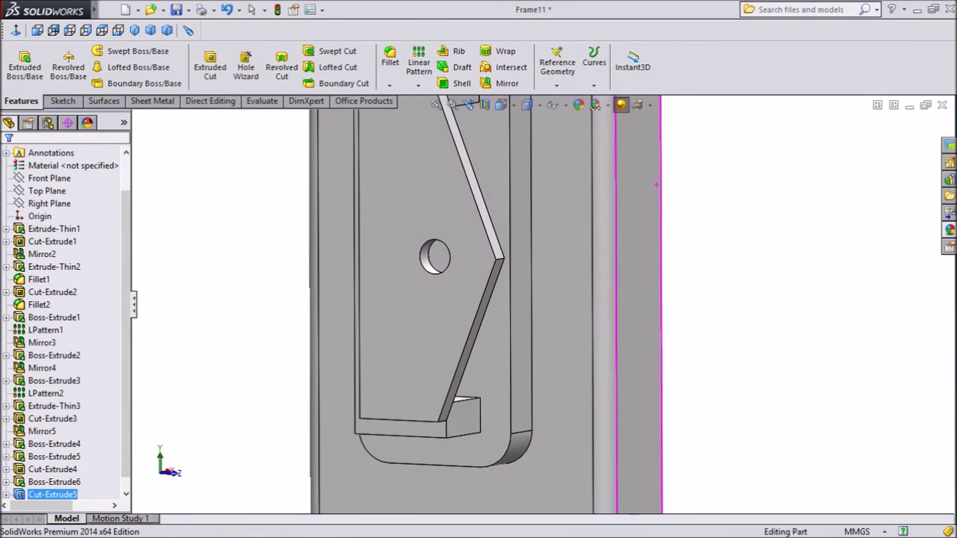
pyautogui.press('f')
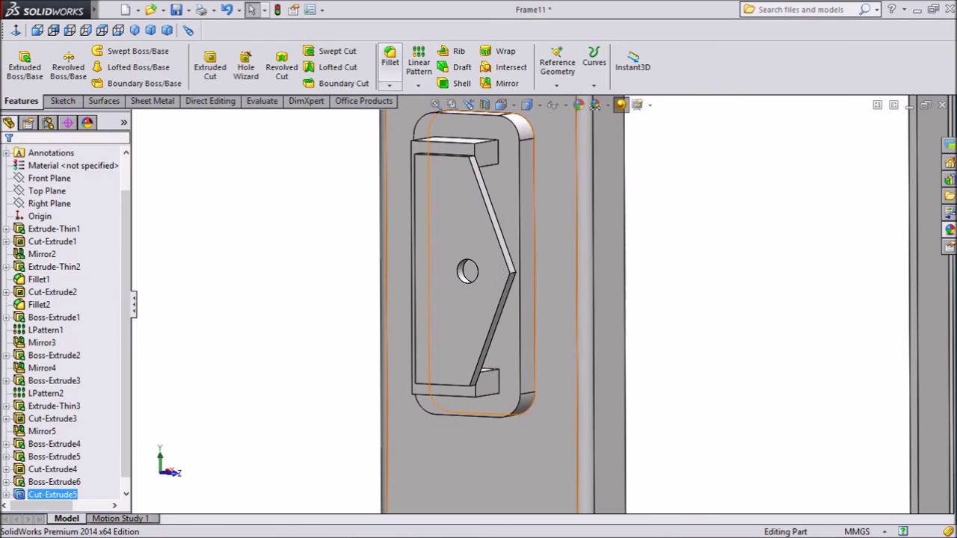
pyautogui.click(390, 59)
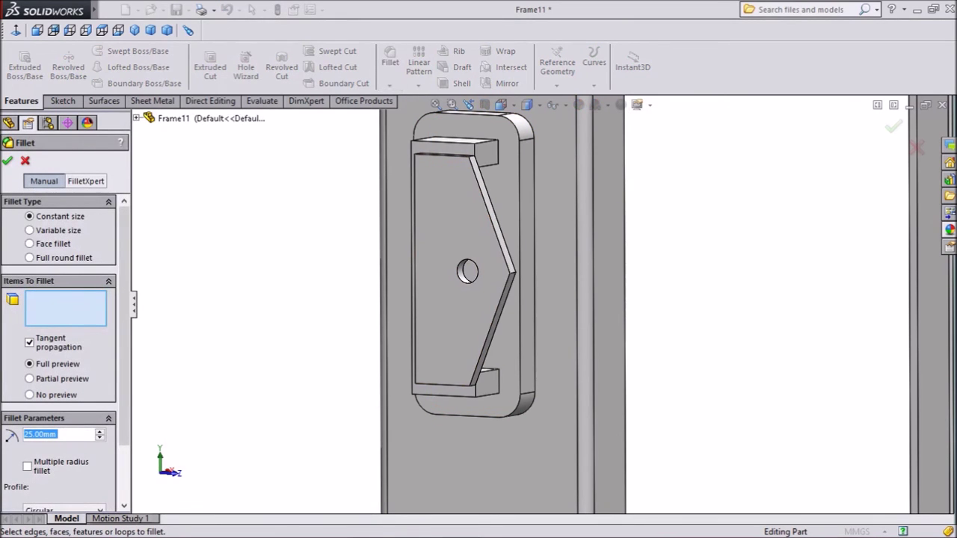
pyautogui.scroll(-1, 504, 410)
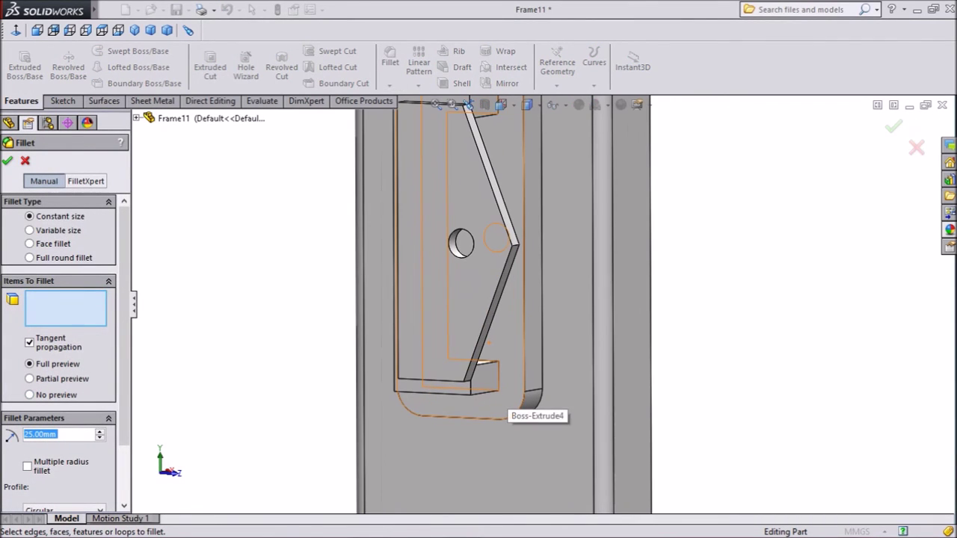
pyautogui.click(513, 245)
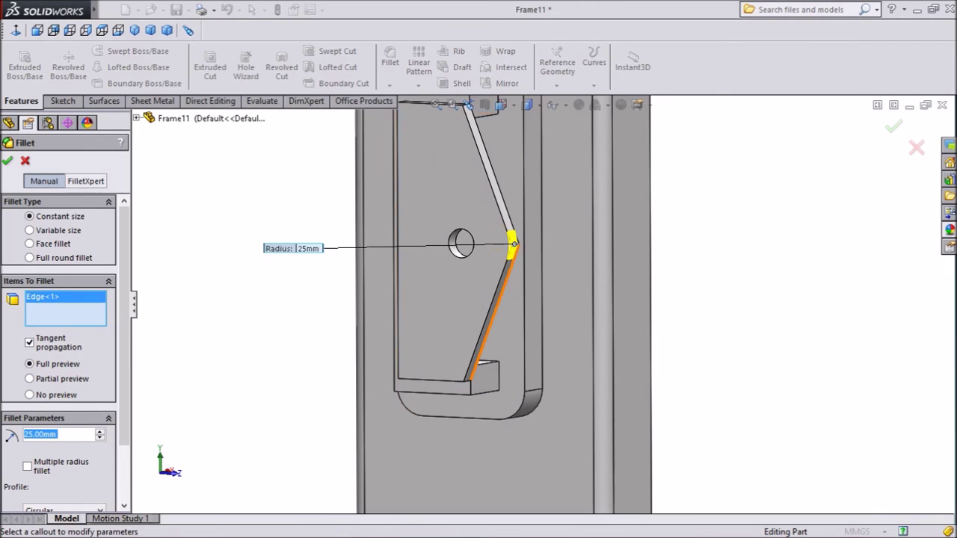
pyautogui.moveTo(364, 285); pyautogui.dragTo(388, 286, button='middle')
pyautogui.scroll(-3, 493, 426)
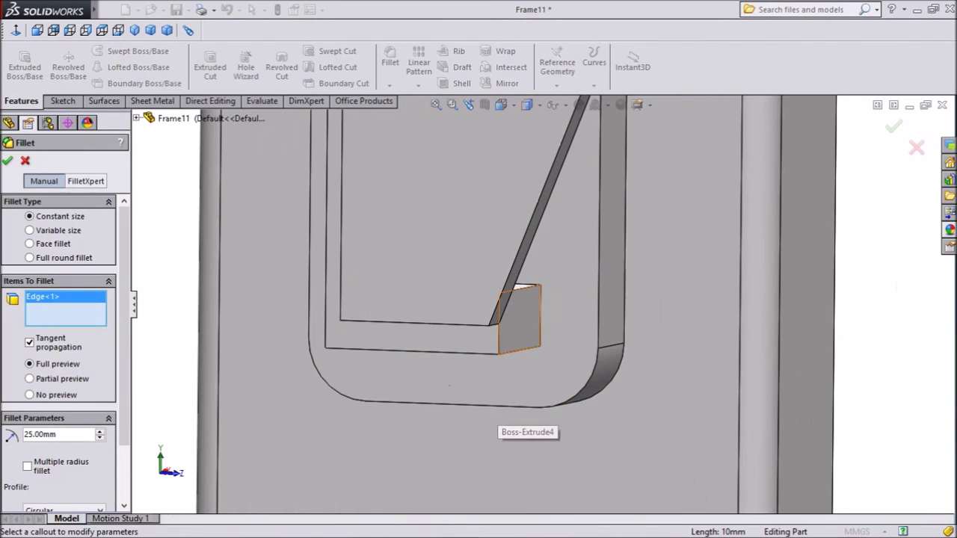
pyautogui.click(494, 325)
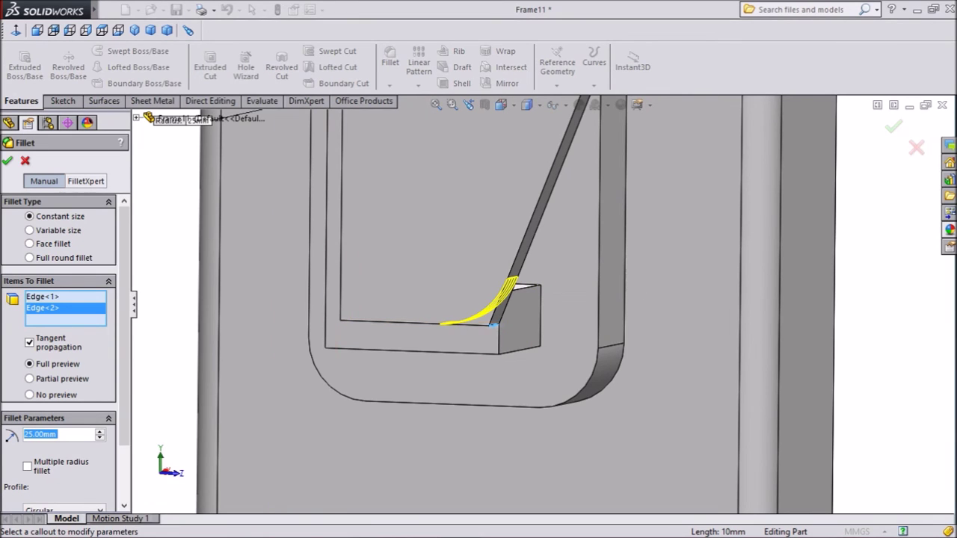
# Add the cover plate's lower and upper corner edges on the spine side to the 25 mm fillet.
pyautogui.scroll(2, 201, 333)
pyautogui.scroll(2, 204, 334)
pyautogui.moveTo(377, 317); pyautogui.dragTo(426, 317, button='middle')
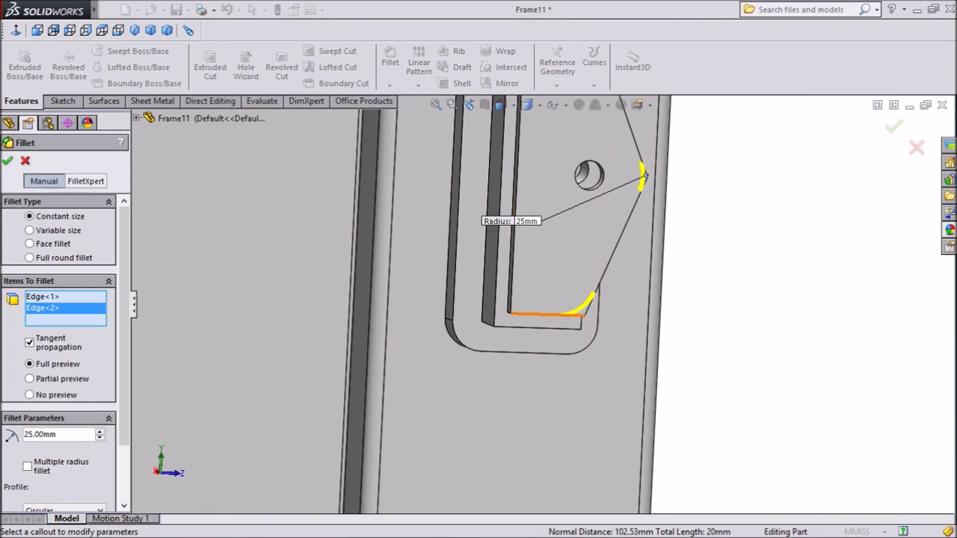
pyautogui.moveTo(432, 391); pyautogui.dragTo(462, 362, button='middle')
pyautogui.scroll(-4, 532, 301)
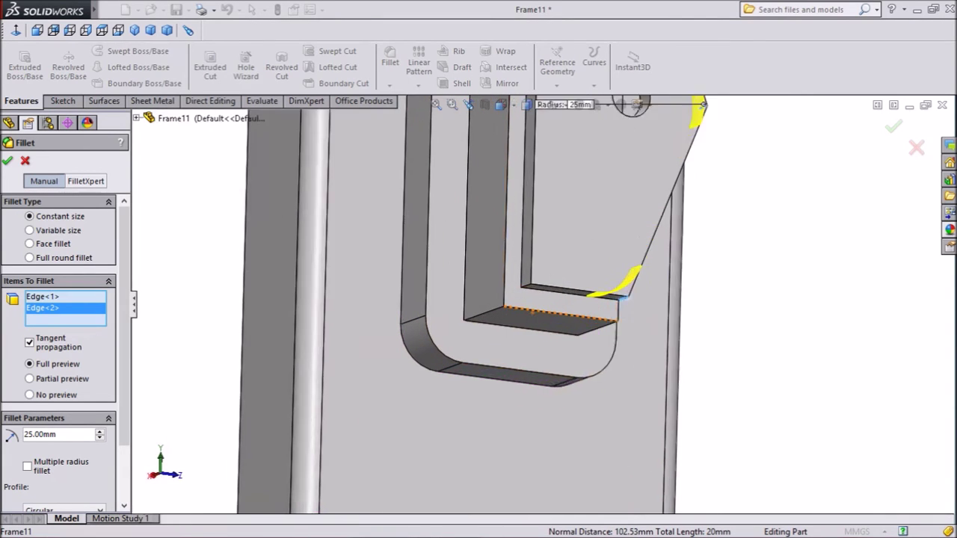
pyautogui.click(521, 275)
pyautogui.scroll(6, 539, 291)
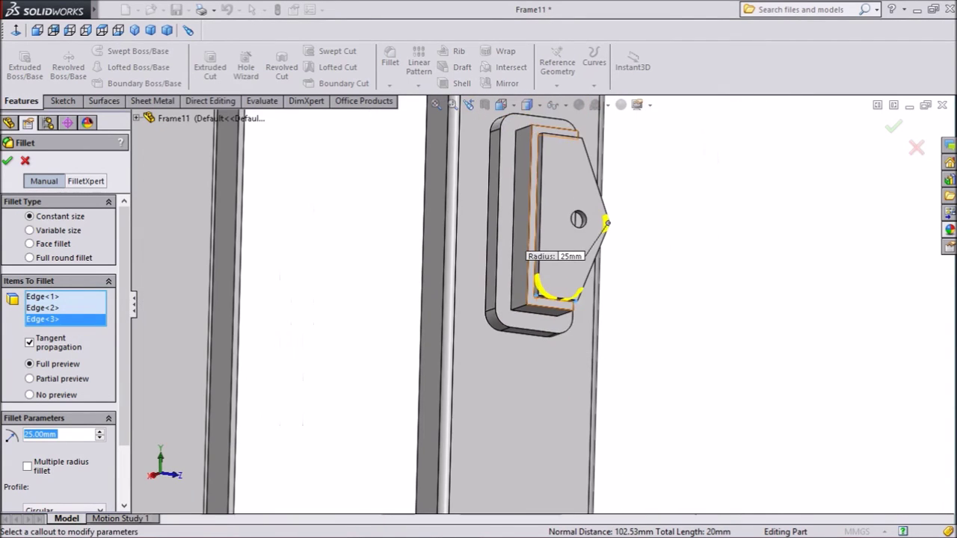
pyautogui.scroll(-3, 552, 153)
pyautogui.scroll(-4, 553, 166)
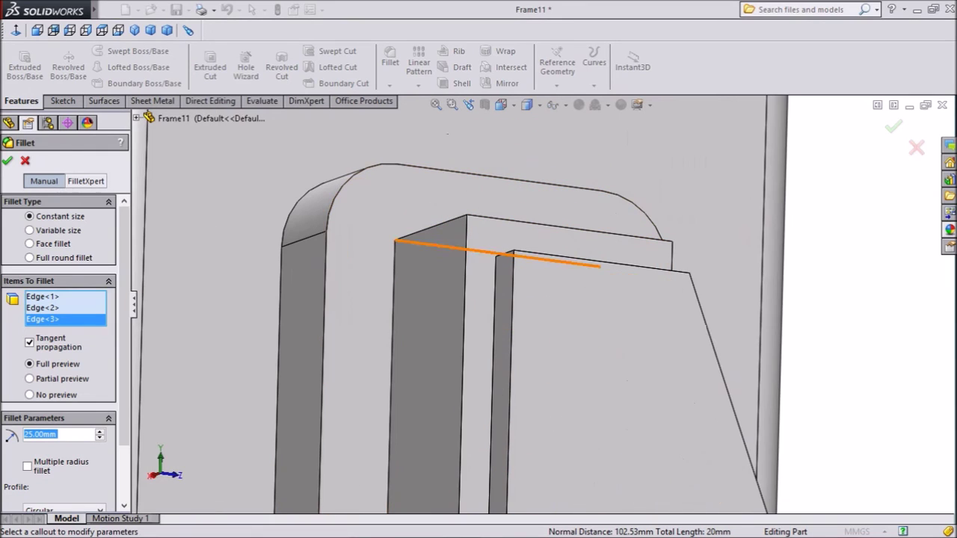
pyautogui.click(505, 253)
# Include the upper corner edge of the plate's slanted side and apply the 25 mm fillet to all five corners.
pyautogui.scroll(2, 557, 314)
pyautogui.moveTo(711, 192); pyautogui.dragTo(598, 231, button='middle')
pyautogui.moveTo(666, 225); pyautogui.dragTo(658, 228, button='middle')
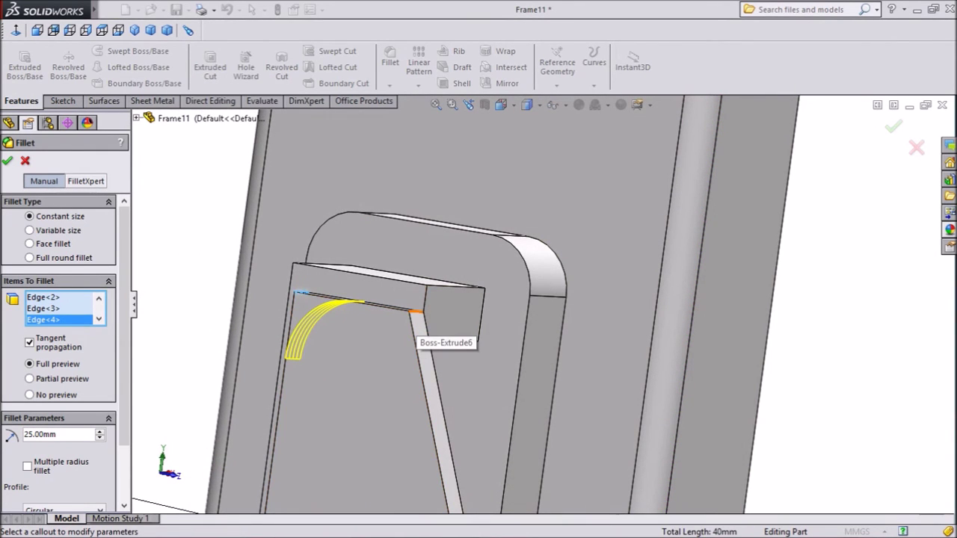
pyautogui.click(415, 312)
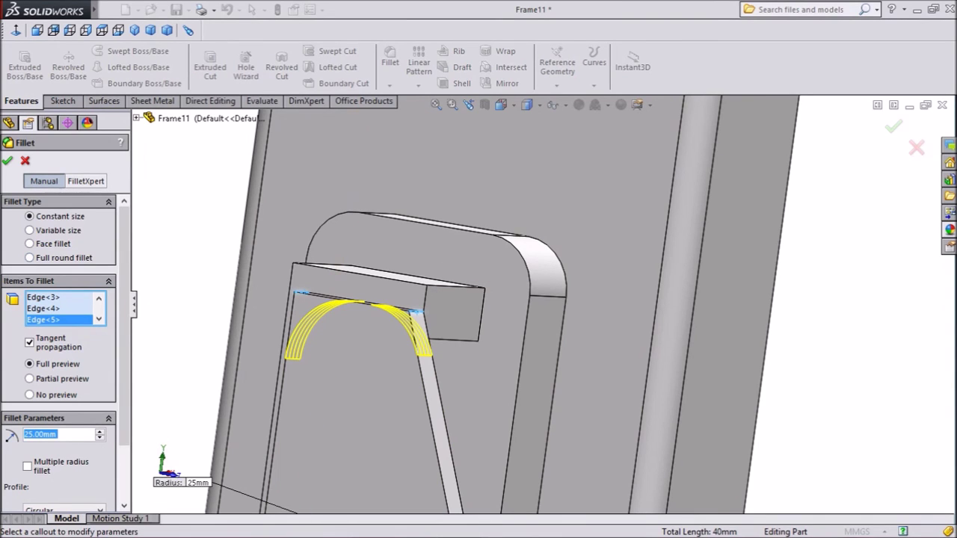
pyautogui.press('Return')
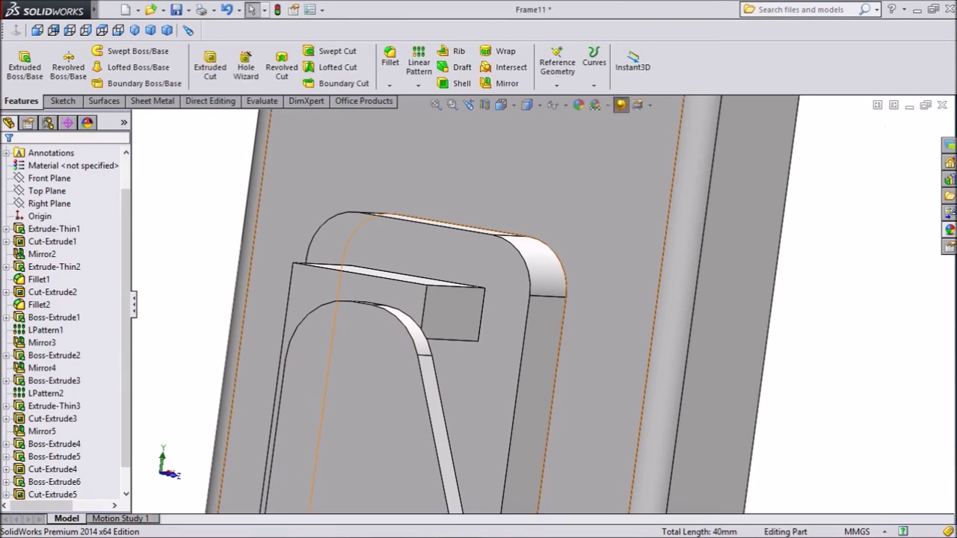
# Start a constant-size 25 mm fillet on the C-shaped block's two upper corner edges, on the open side and the spine side.
pyautogui.click(389, 60)
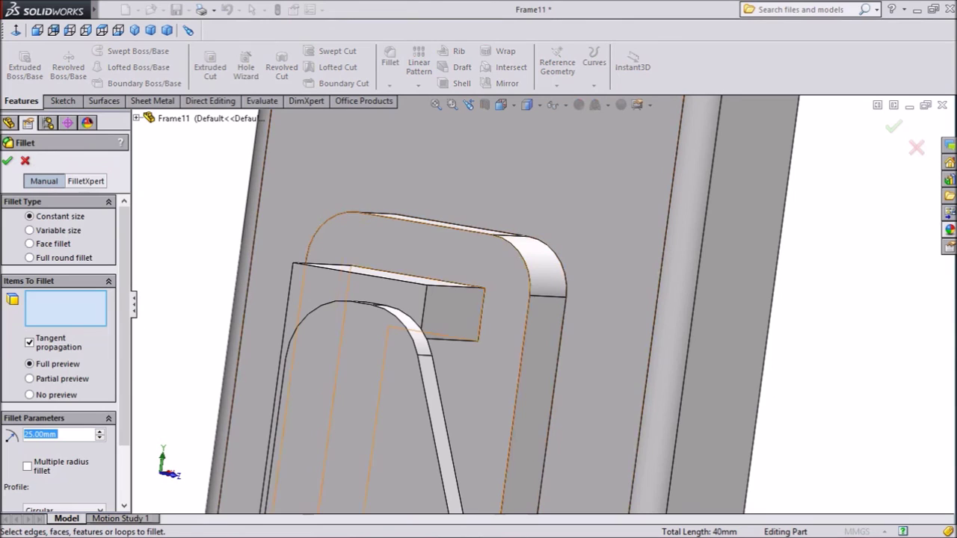
pyautogui.click(455, 287)
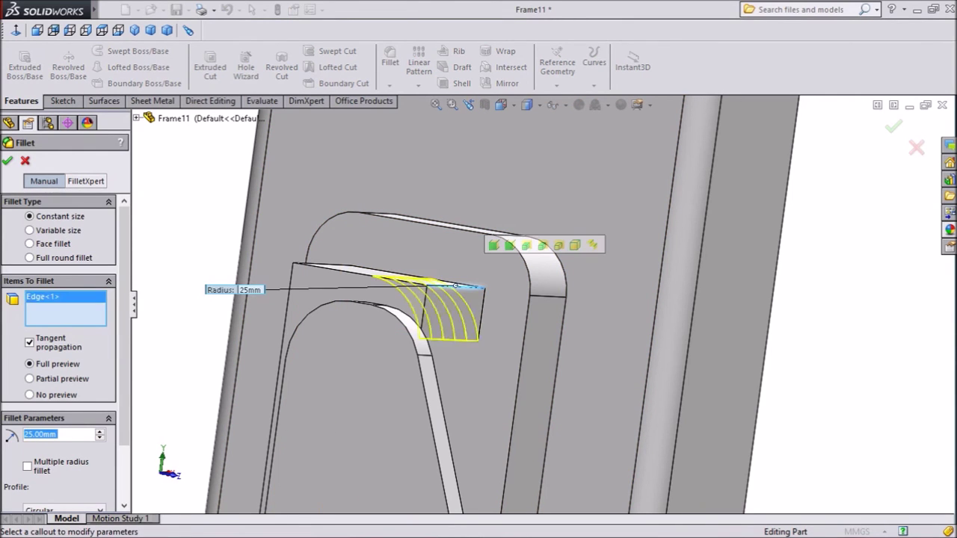
pyautogui.scroll(2, 456, 287)
pyautogui.moveTo(464, 292); pyautogui.dragTo(643, 298, button='middle')
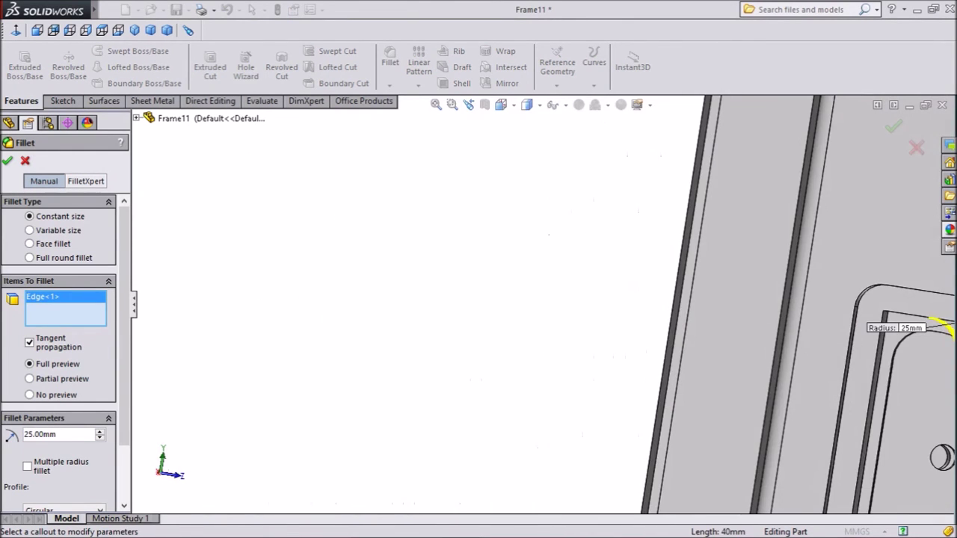
pyautogui.scroll(2, 569, 308)
pyautogui.scroll(-4, 882, 340)
pyautogui.scroll(-6, 582, 279)
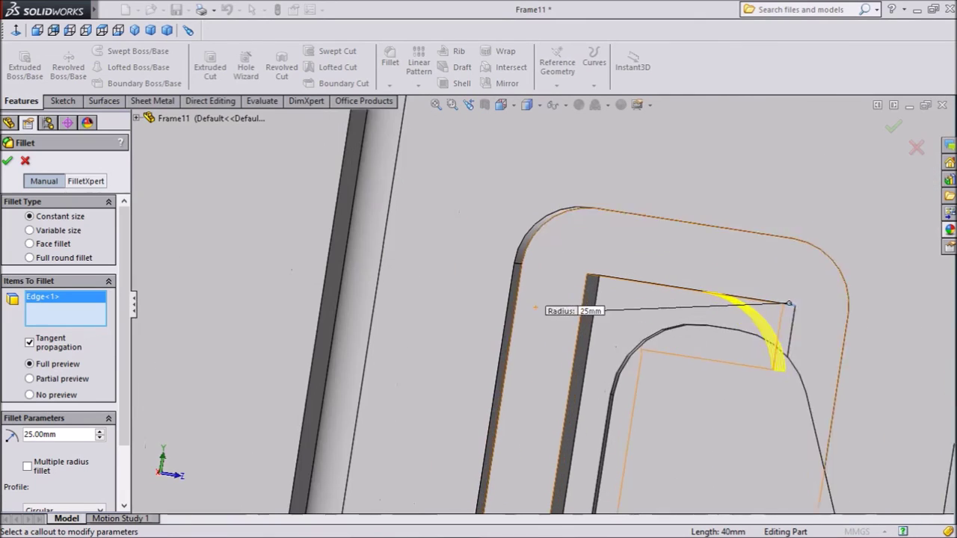
pyautogui.click(593, 278)
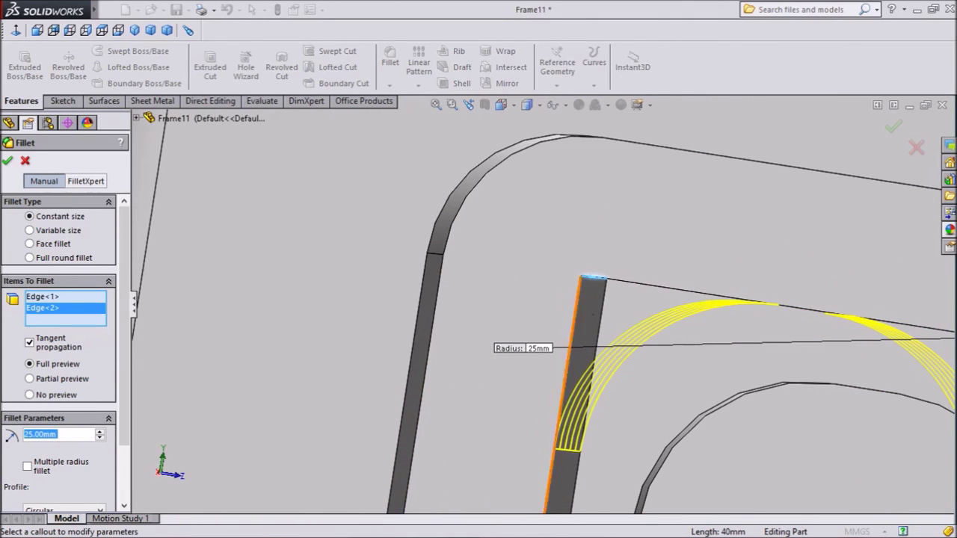
# Add the C-shaped block's two lower corner edges and apply the 25 mm fillet to all four corners.
pyautogui.scroll(5, 576, 302)
pyautogui.moveTo(645, 302); pyautogui.dragTo(637, 253, button='middle')
pyautogui.scroll(-7, 555, 437)
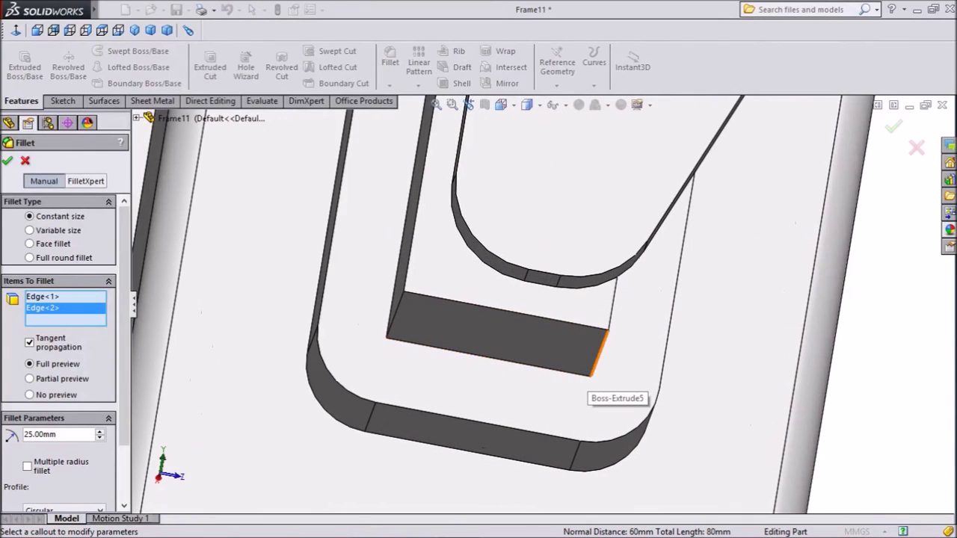
pyautogui.click(597, 363)
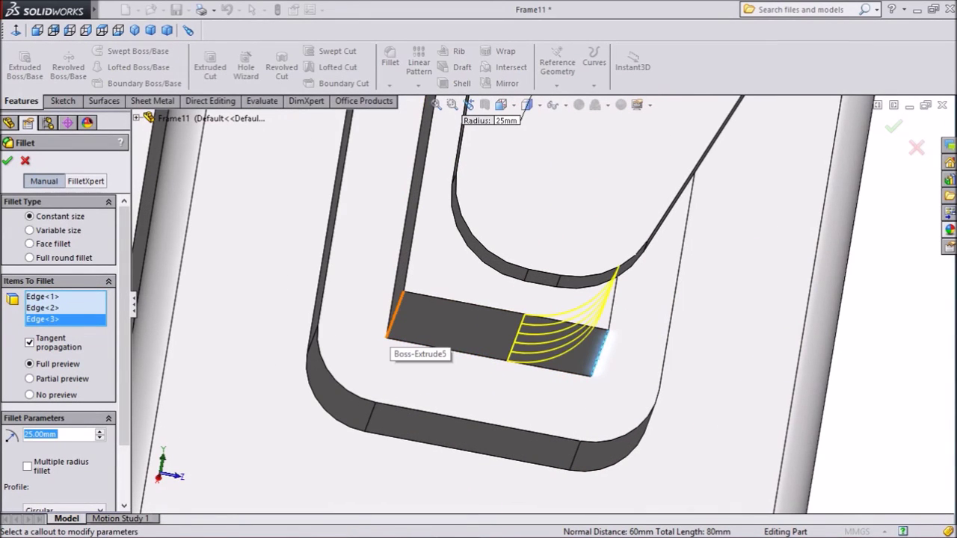
pyautogui.click(395, 317)
pyautogui.scroll(5, 449, 314)
pyautogui.moveTo(621, 314); pyautogui.dragTo(574, 348, button='middle')
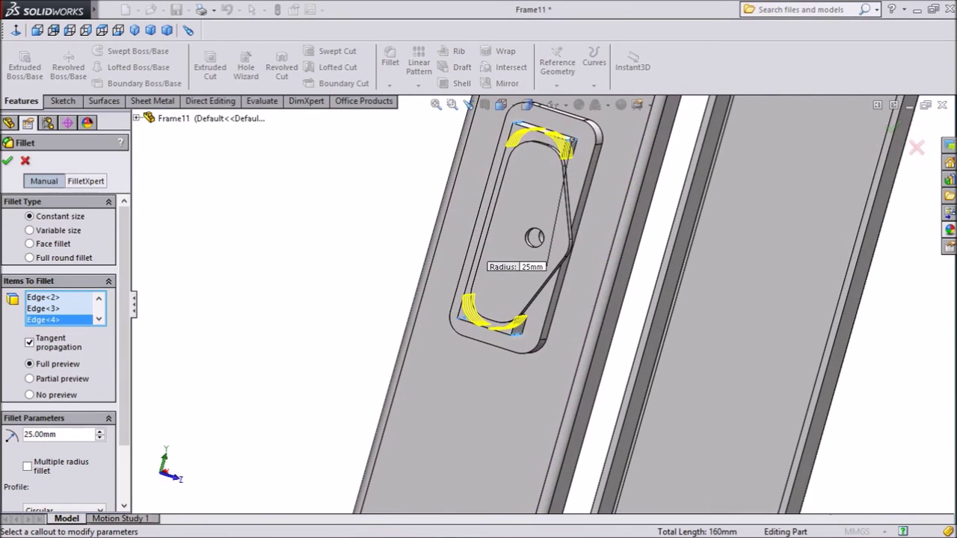
pyautogui.press('Return')
# Start a mirror about the Right Plane with the rounded boss, the cover plate and the fillets of the block and plate.
pyautogui.scroll(3, 538, 338)
pyautogui.moveTo(527, 130)
pyautogui.mouseDown(button='middle')
pyautogui.moveTo(489, 136)
pyautogui.moveTo(591, 133)
pyautogui.moveTo(538, 139)
pyautogui.mouseUp(button='middle')
pyautogui.moveTo(587, 296); pyautogui.dragTo(541, 304, button='middle')
pyautogui.scroll(5, 541, 303)
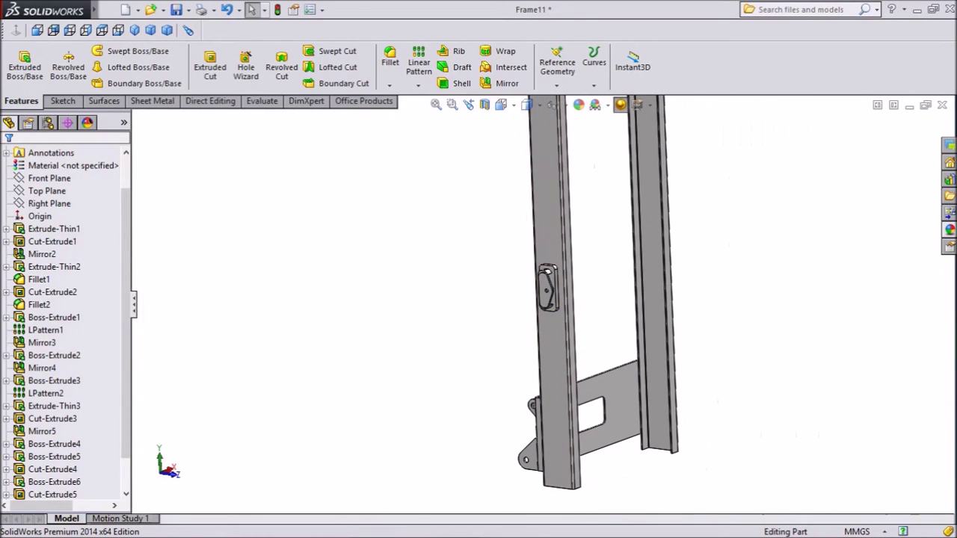
pyautogui.click(49, 203)
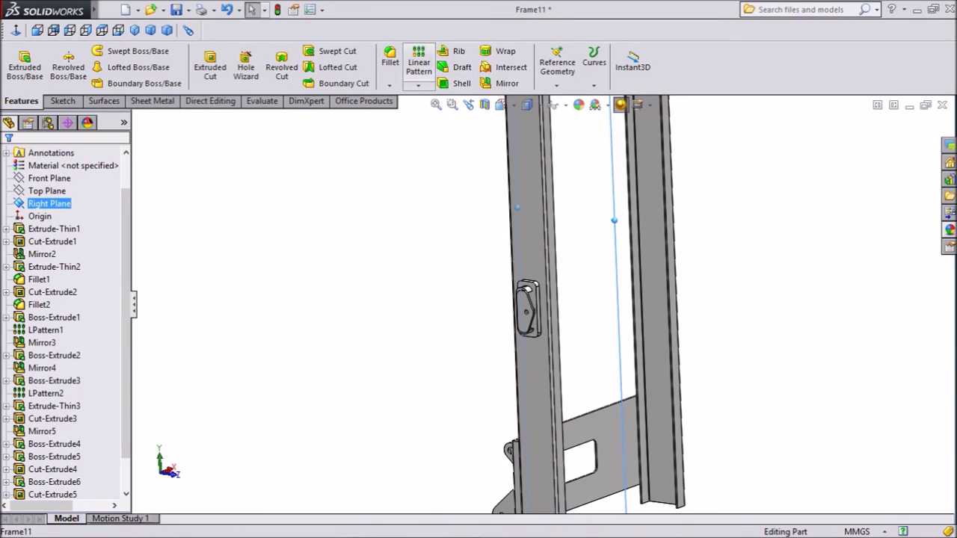
pyautogui.click(507, 83)
pyautogui.scroll(-4, 608, 326)
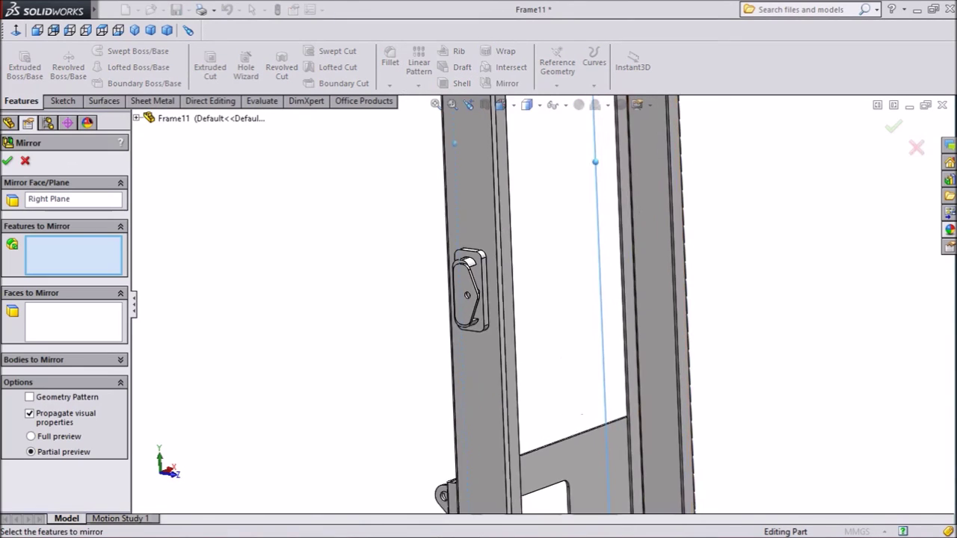
pyautogui.scroll(-5, 419, 269)
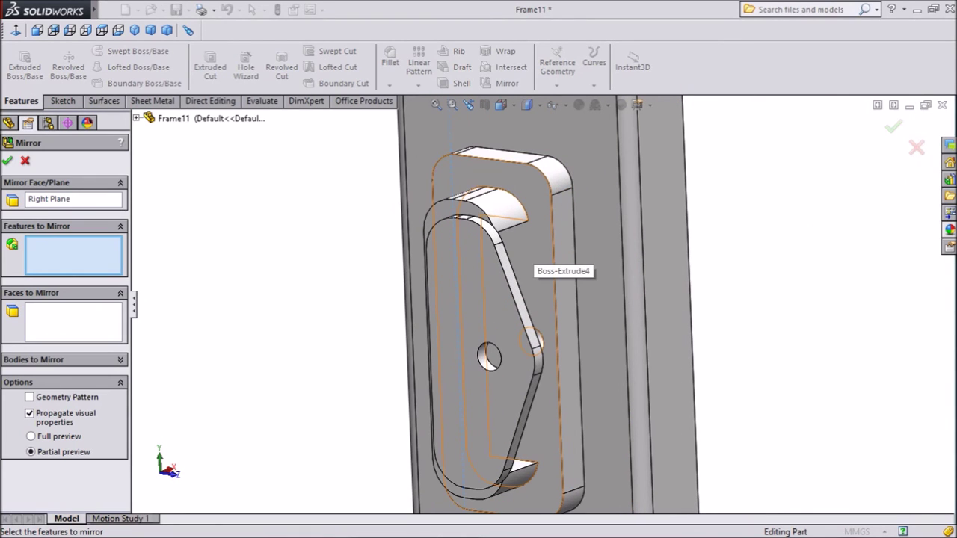
pyautogui.click(531, 247)
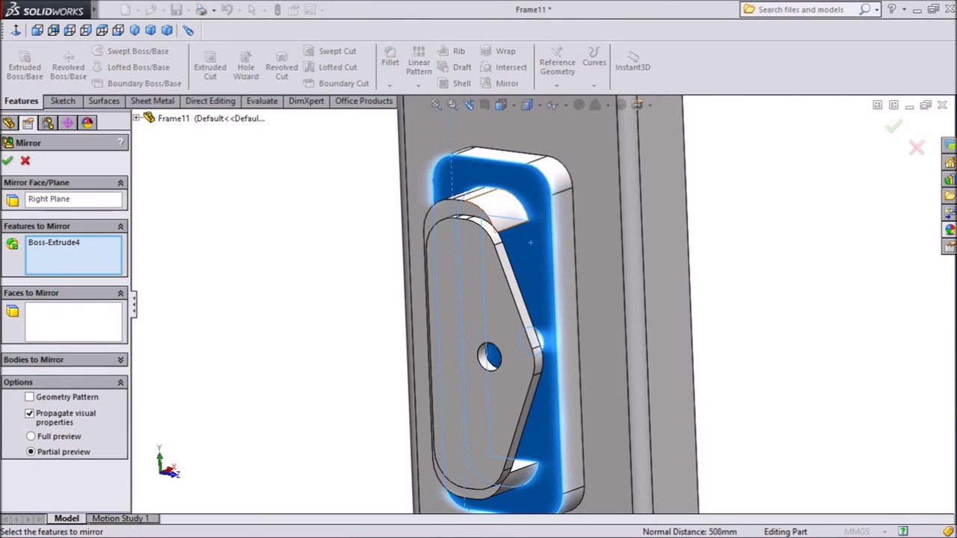
pyautogui.click(504, 210)
pyautogui.click(492, 291)
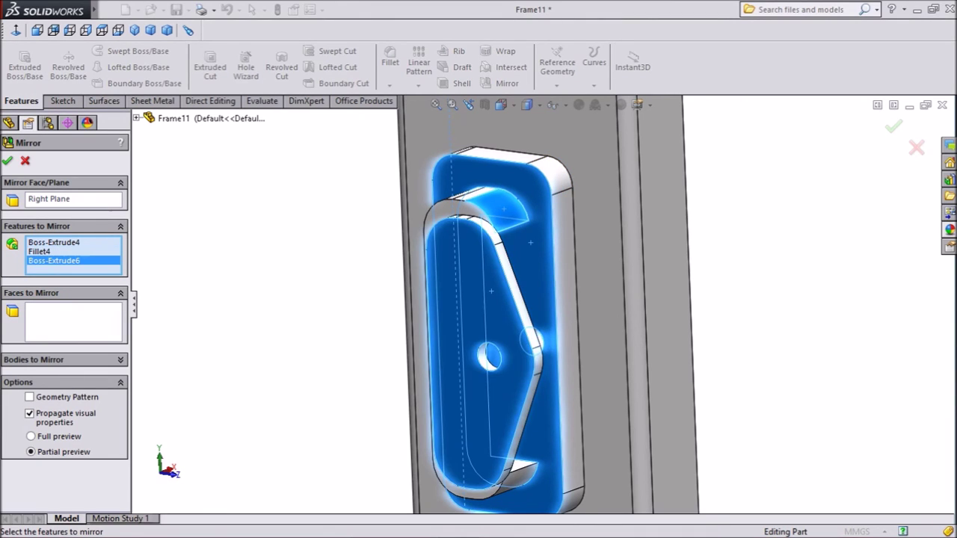
pyautogui.click(537, 357)
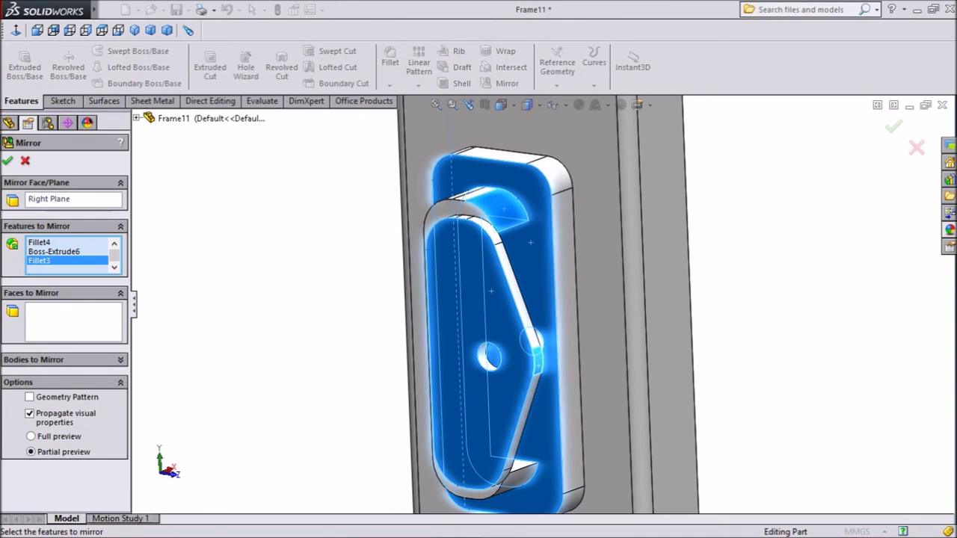
# Add the circular hole cut through the cover plate to the features to mirror.
pyautogui.moveTo(684, 236); pyautogui.dragTo(629, 205, button='middle')
pyautogui.click(489, 430)
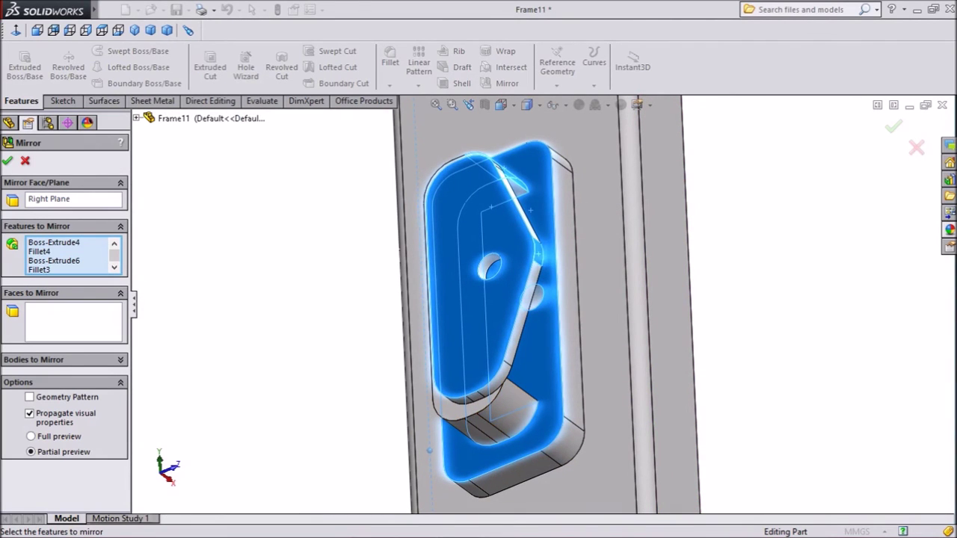
pyautogui.moveTo(635, 246); pyautogui.dragTo(568, 277, button='middle')
pyautogui.scroll(-1, 520, 303)
pyautogui.hotkey('shift', 'z')
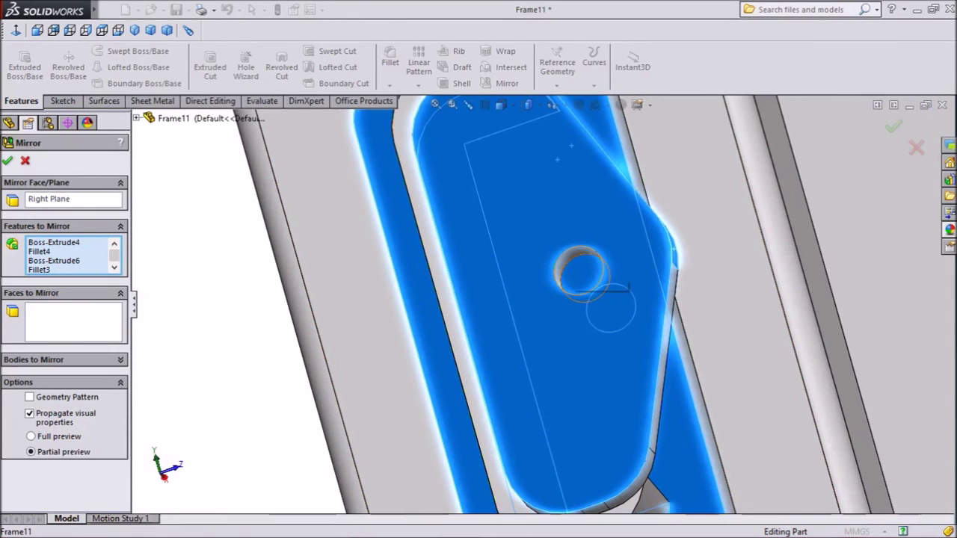
pyautogui.click(571, 259)
# Include the C-shaped block's extrusion and apply the mirror about the Right Plane.
pyautogui.scroll(2, 550, 291)
pyautogui.moveTo(377, 312); pyautogui.dragTo(473, 314, button='middle')
pyautogui.click(507, 294)
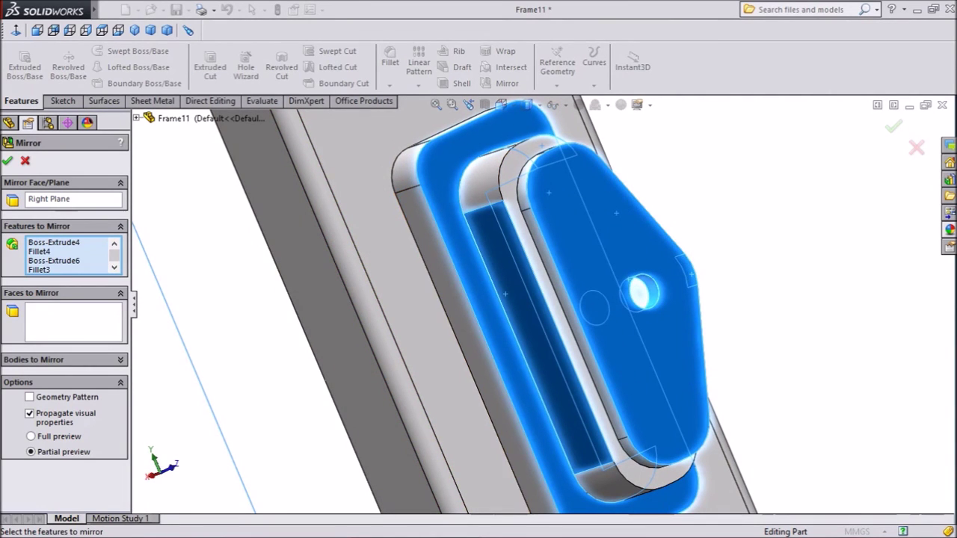
pyautogui.press('z')
pyautogui.moveTo(478, 314); pyautogui.dragTo(383, 314, button='middle')
pyautogui.scroll(3, 478, 310)
pyautogui.moveTo(456, 307); pyautogui.dragTo(383, 305, button='middle')
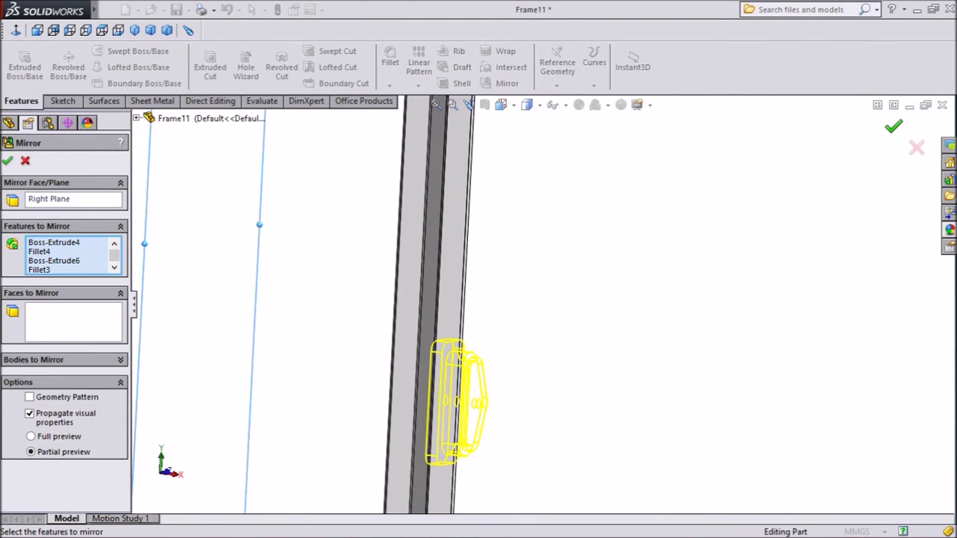
pyautogui.press('Return')
# Examine the brackets on both frame sides from several angles, comparing the mirrored copy with the original.
pyautogui.press('Left')
pyautogui.moveTo(515, 366); pyautogui.dragTo(478, 381, button='middle')
pyautogui.scroll(-5, 479, 393)
pyautogui.moveTo(562, 282); pyautogui.dragTo(625, 284, button='middle')
pyautogui.press('Right')
pyautogui.moveTo(561, 283)
pyautogui.mouseDown(button='middle')
pyautogui.moveTo(596, 283)
pyautogui.moveTo(557, 284)
pyautogui.mouseUp(button='middle')
pyautogui.scroll(4, 549, 299)
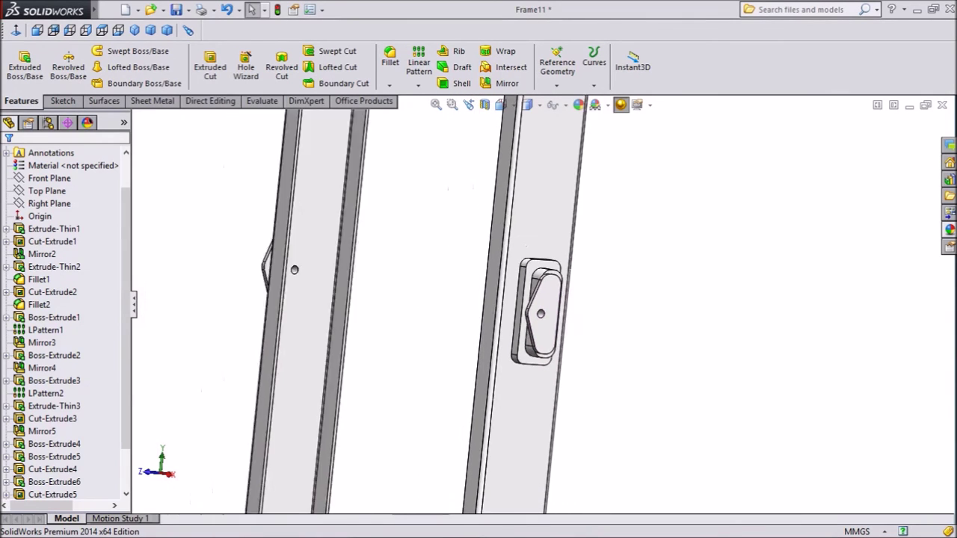
pyautogui.scroll(1, 541, 297)
pyautogui.middleClick(384, 295)
pyautogui.moveTo(385, 295); pyautogui.dragTo(471, 284, button='middle')
pyautogui.scroll(-6, 373, 225)
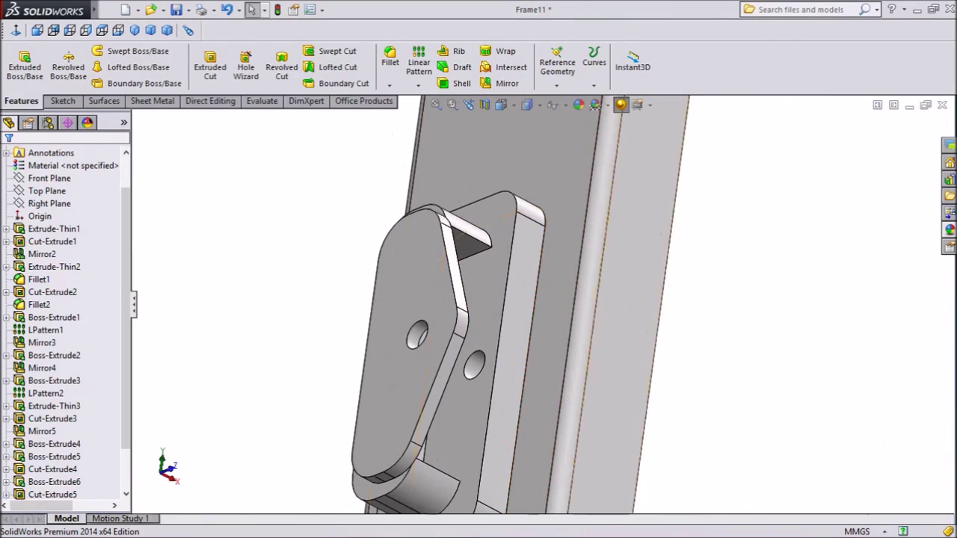
pyautogui.moveTo(553, 254)
pyautogui.mouseDown(button='middle')
pyautogui.moveTo(497, 261)
pyautogui.moveTo(545, 256)
pyautogui.mouseUp(button='middle')
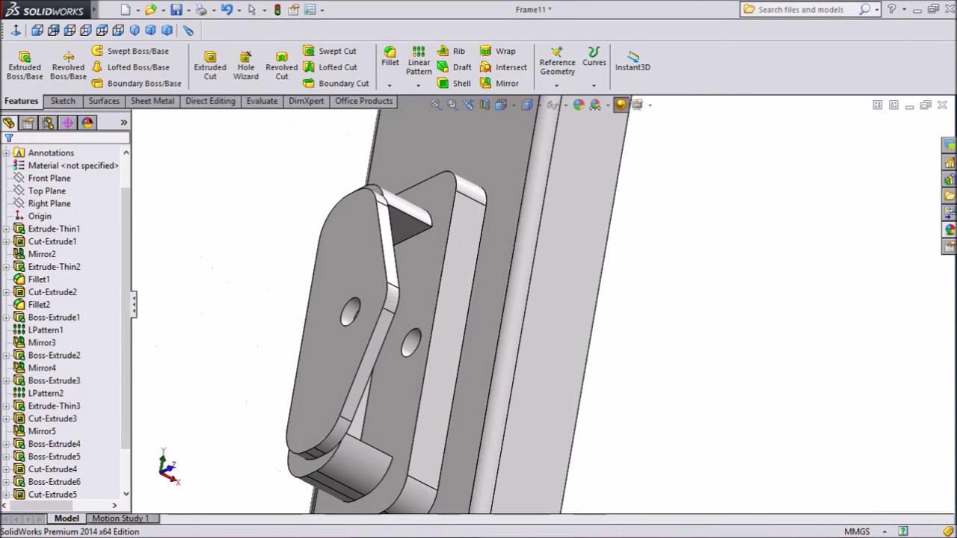
pyautogui.scroll(1, 549, 261)
# Edit the Mirror6 feature to also mirror Cut-Extrude4, the cut that forms the C-shaped block's opening.
pyautogui.click(53, 419)
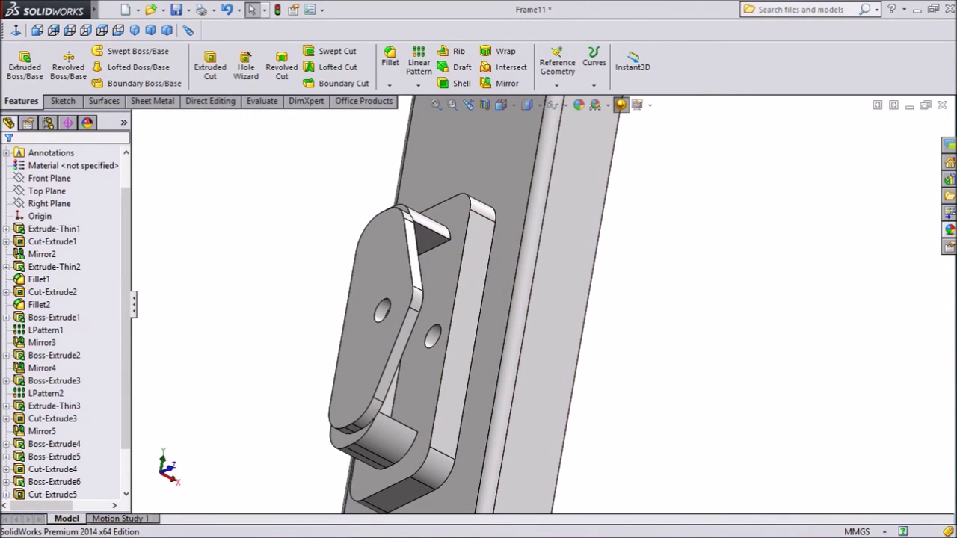
pyautogui.moveTo(126, 373); pyautogui.dragTo(125, 414)
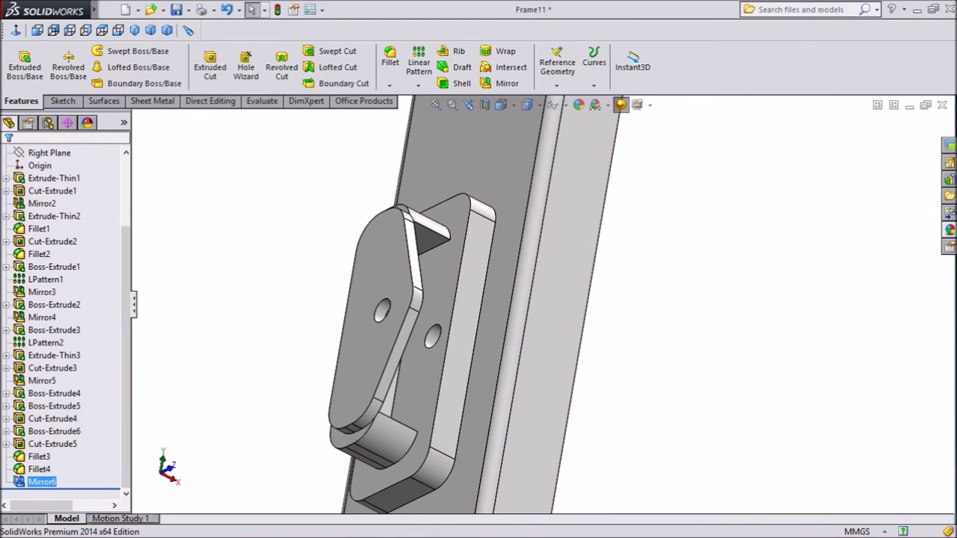
pyautogui.click(43, 482)
pyautogui.click(210, 426)
pyautogui.click(44, 482)
pyautogui.click(42, 481)
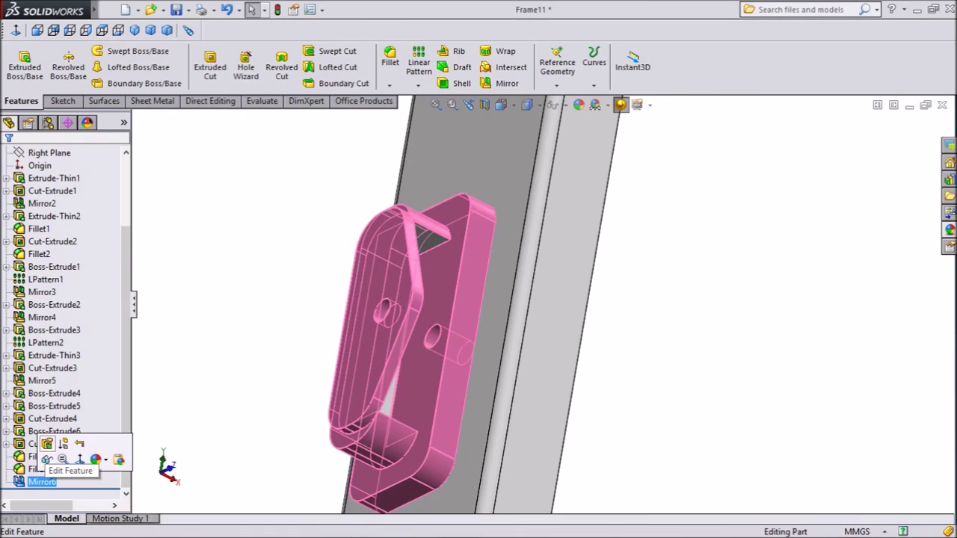
pyautogui.click(47, 454)
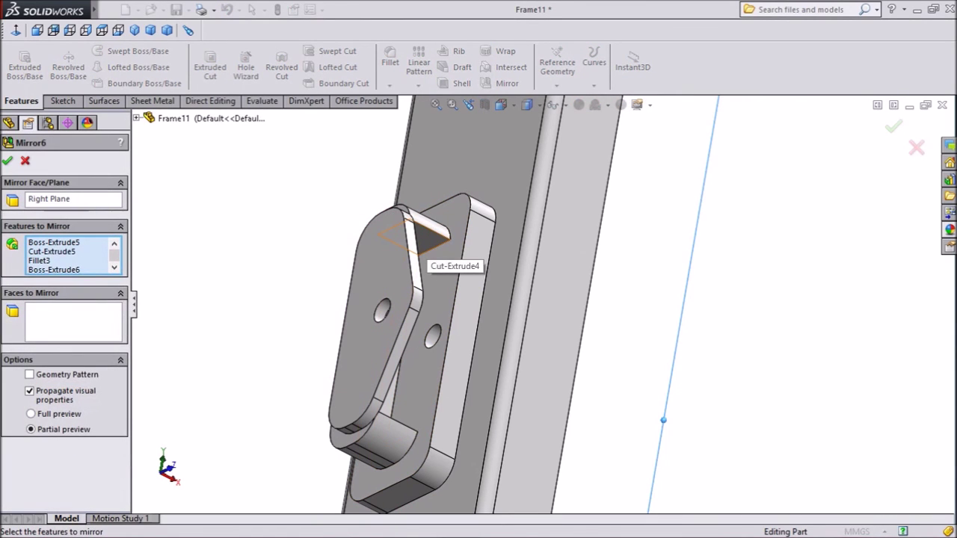
pyautogui.click(426, 238)
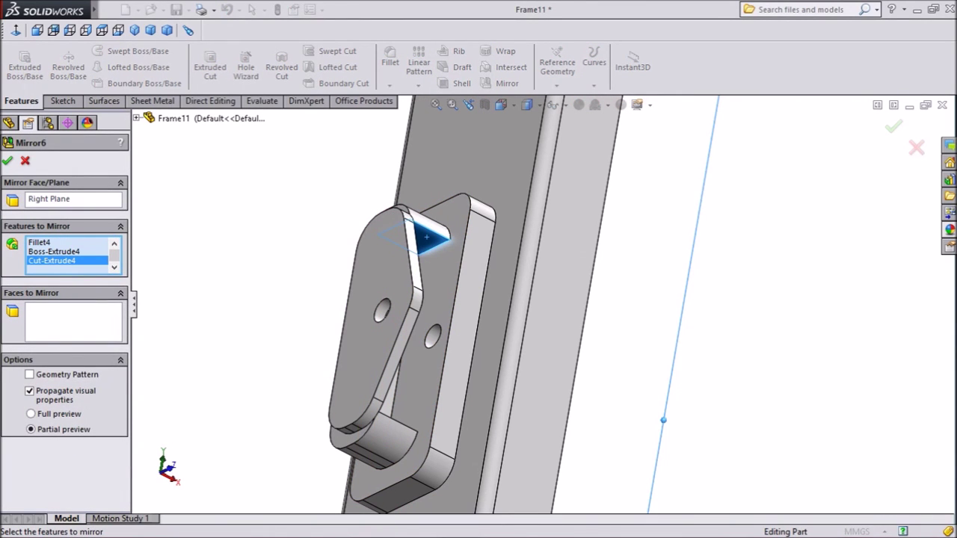
pyautogui.scroll(4, 426, 238)
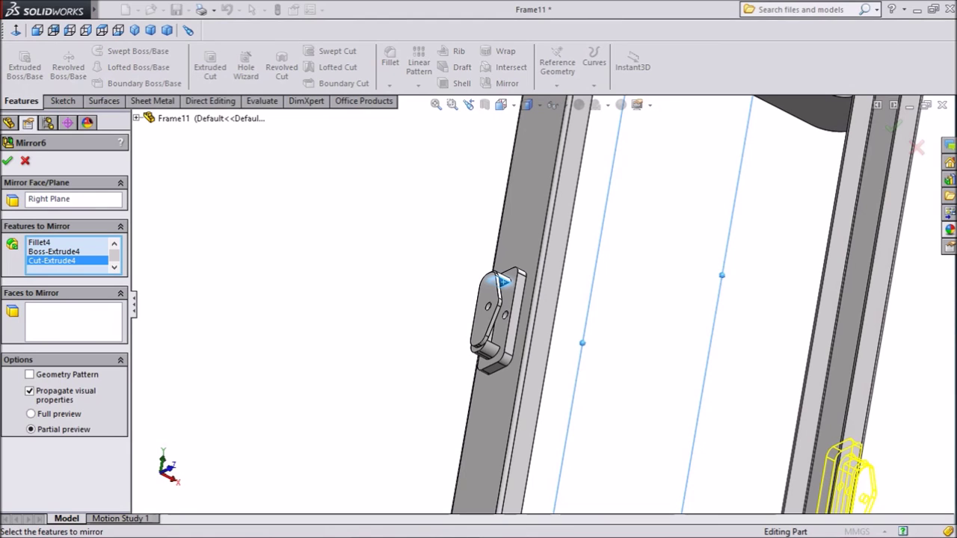
pyautogui.click(8, 161)
# Examine the updated mirrored bracket up close and its placement on the whole frame.
pyautogui.scroll(2, 635, 299)
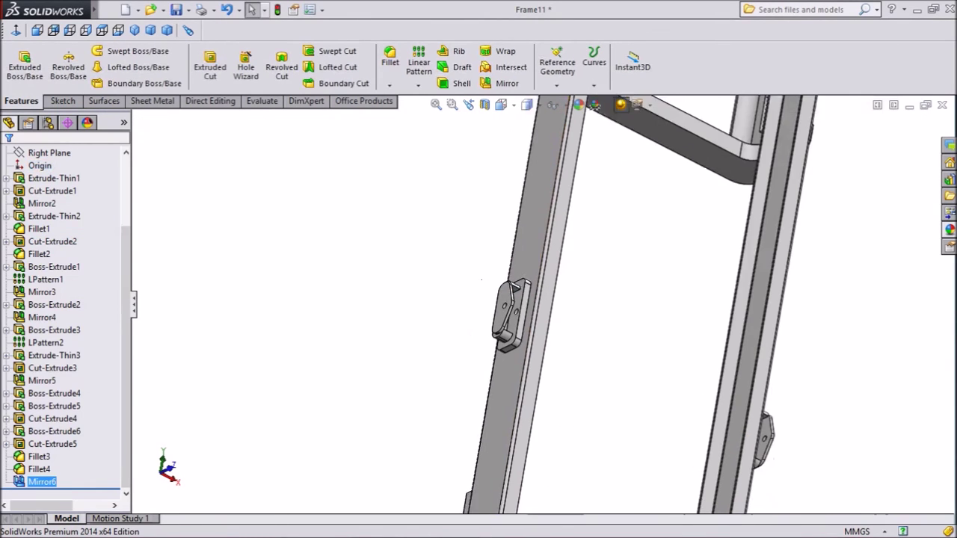
pyautogui.scroll(-2, 755, 426)
pyautogui.moveTo(568, 329); pyautogui.dragTo(554, 359, button='middle')
pyautogui.scroll(-4, 707, 411)
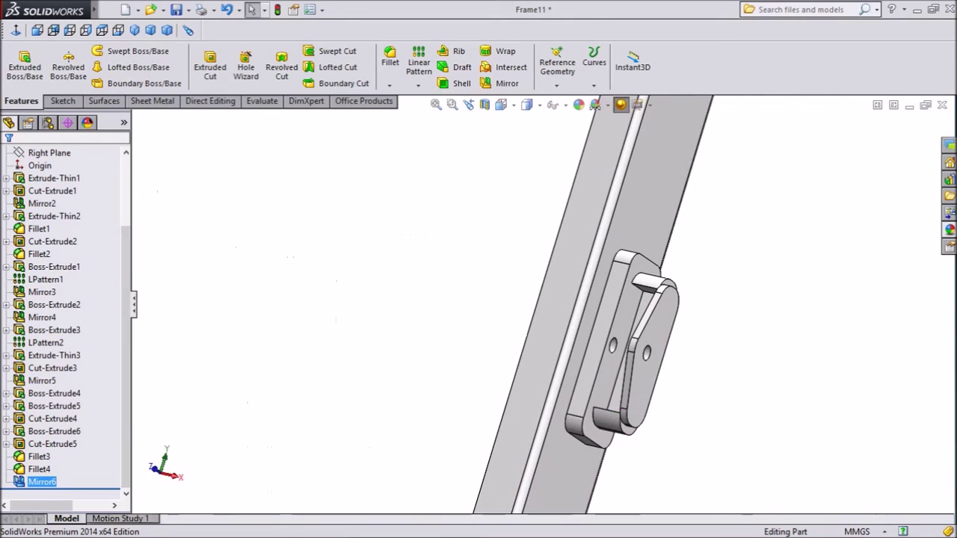
pyautogui.moveTo(665, 342); pyautogui.dragTo(636, 347, button='middle')
pyautogui.press('f')
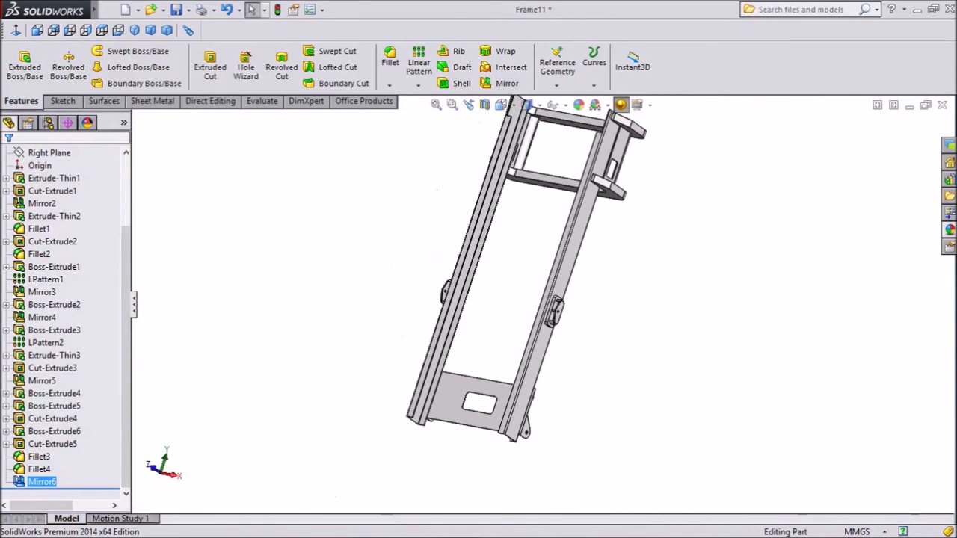
pyautogui.moveTo(605, 251)
pyautogui.mouseDown(button='middle')
pyautogui.moveTo(564, 273)
pyautogui.moveTo(605, 262)
pyautogui.mouseUp(button='middle')
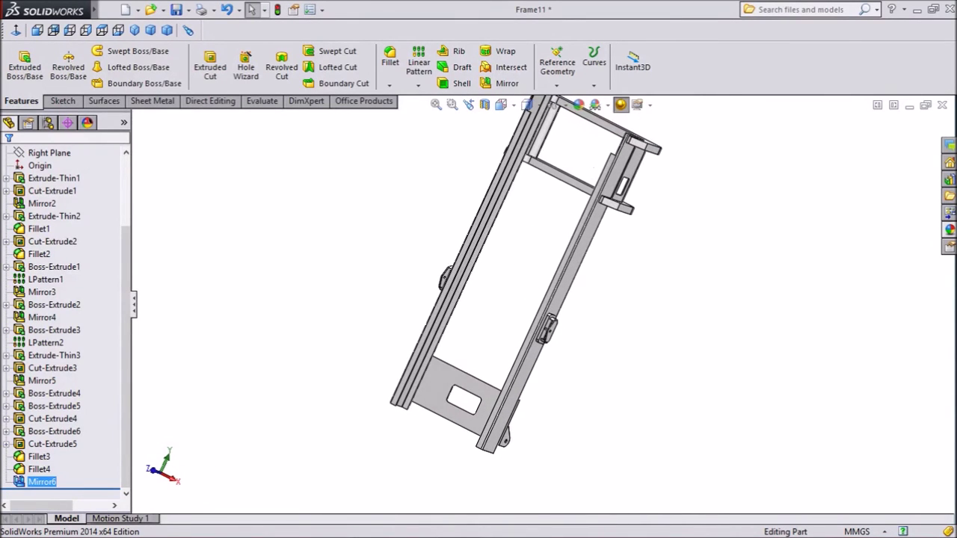
# Start a sketch on the small end face of the bracket's base block and view it square-on.
pyautogui.scroll(-3, 605, 262)
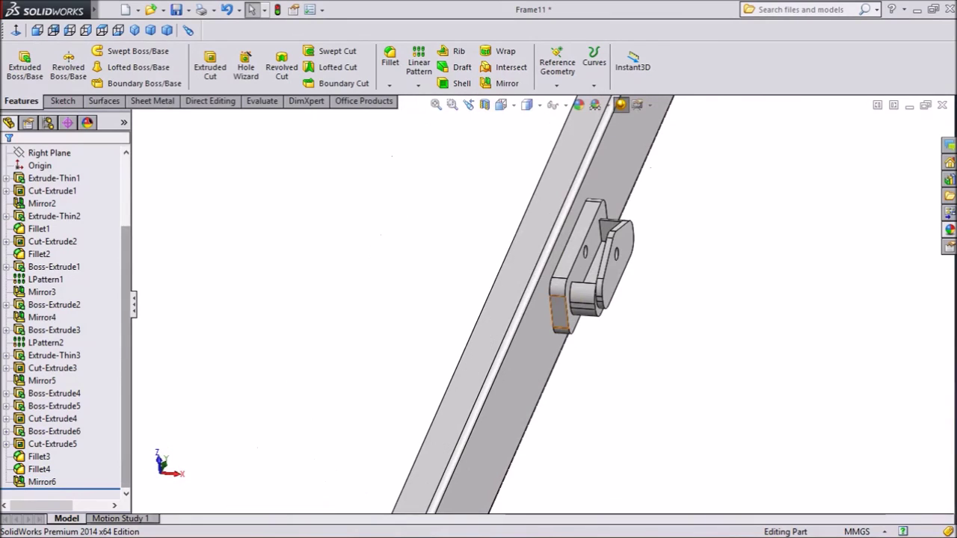
pyautogui.click(559, 317)
pyautogui.click(614, 272)
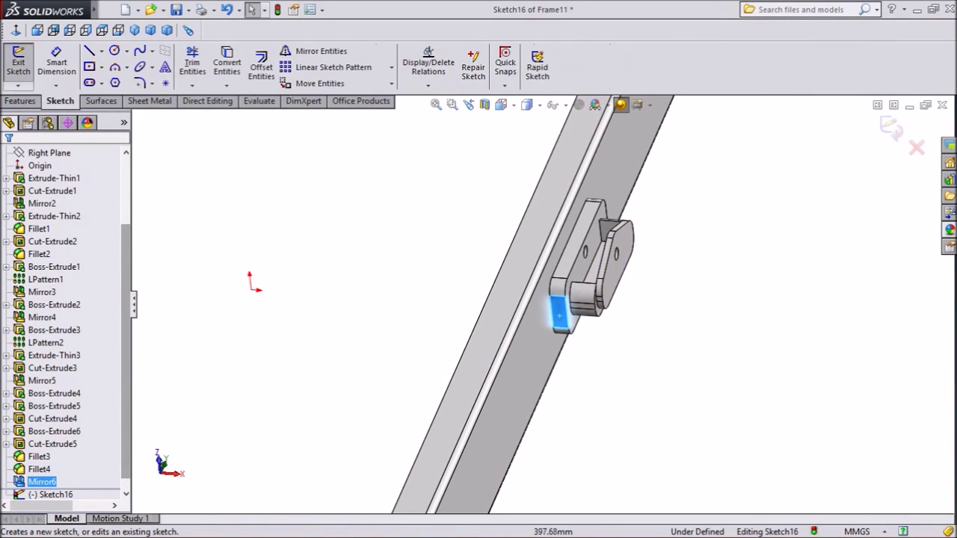
pyautogui.click(16, 31)
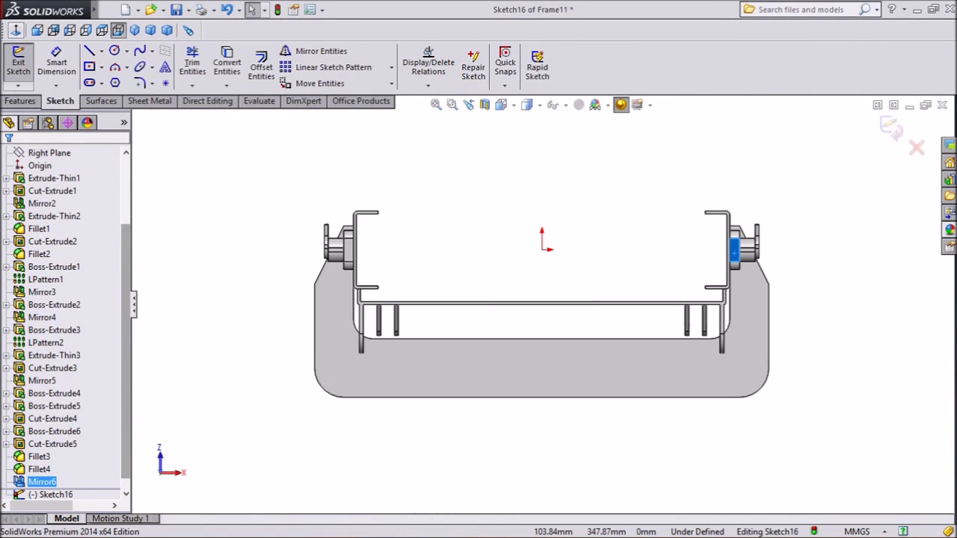
# Convert the outer side edges of both channels and the arch member's inner straight and rounded edges into a U-shaped sketch chain.
pyautogui.scroll(-2, 651, 281)
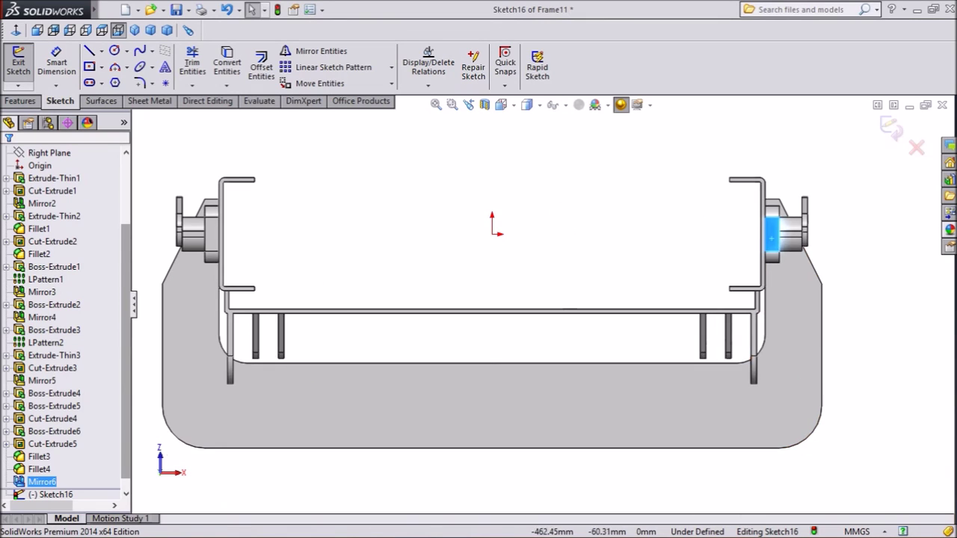
pyautogui.scroll(-3, 152, 260)
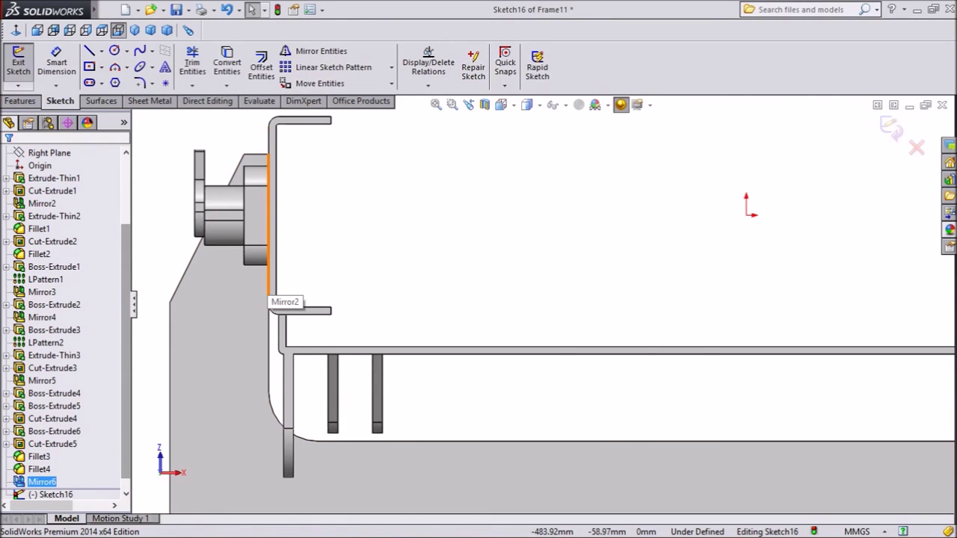
pyautogui.click(268, 291)
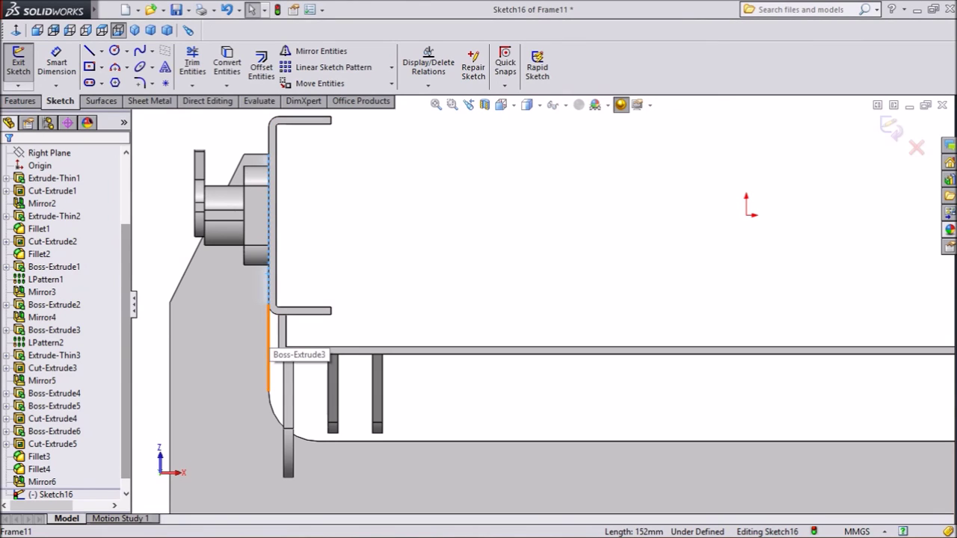
pyautogui.keyDown('ctrl'); pyautogui.click(268, 347); pyautogui.keyUp('ctrl')
pyautogui.keyDown('ctrl'); pyautogui.click(272, 411); pyautogui.keyUp('ctrl')
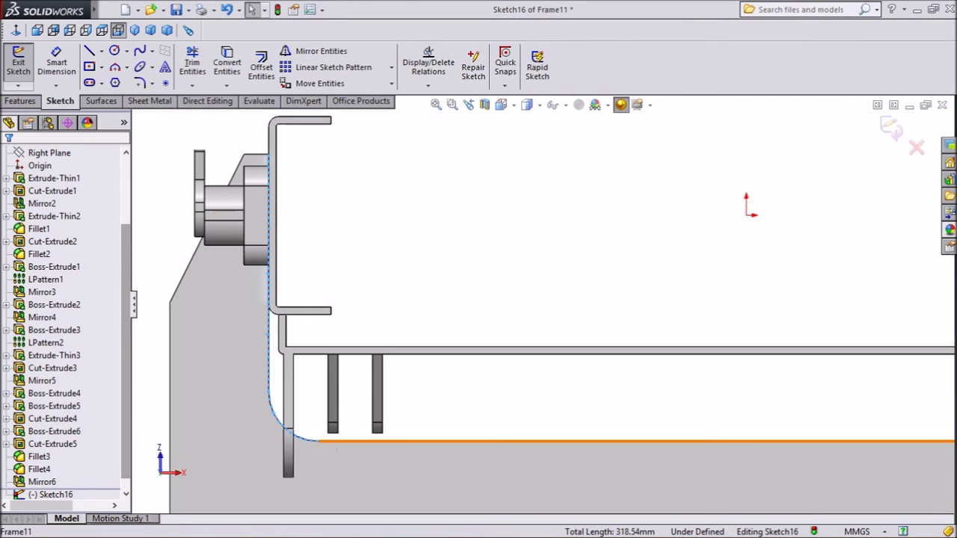
pyautogui.keyDown('ctrl'); pyautogui.click(347, 441); pyautogui.keyUp('ctrl')
pyautogui.scroll(5, 542, 304)
pyautogui.scroll(-5, 860, 329)
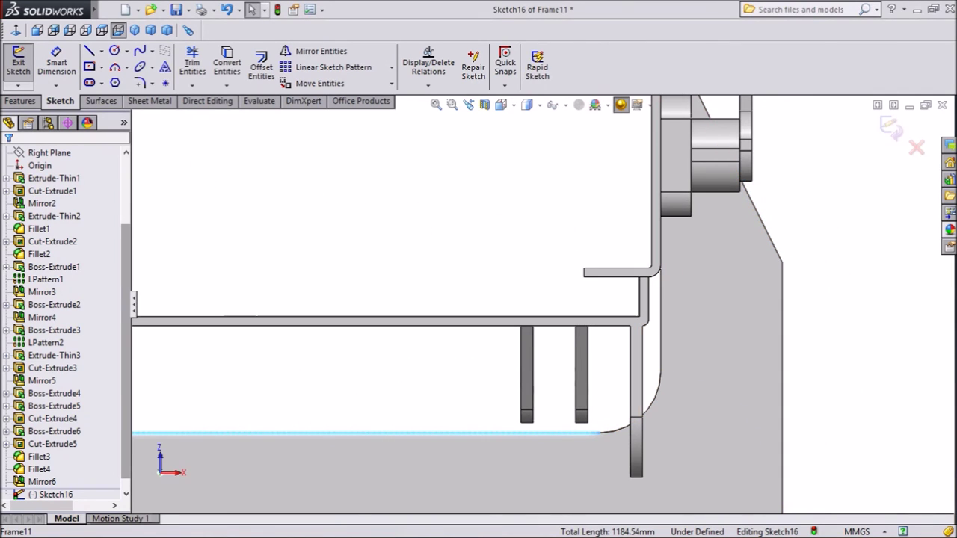
pyautogui.keyDown('ctrl'); pyautogui.click(659, 359); pyautogui.keyUp('ctrl')
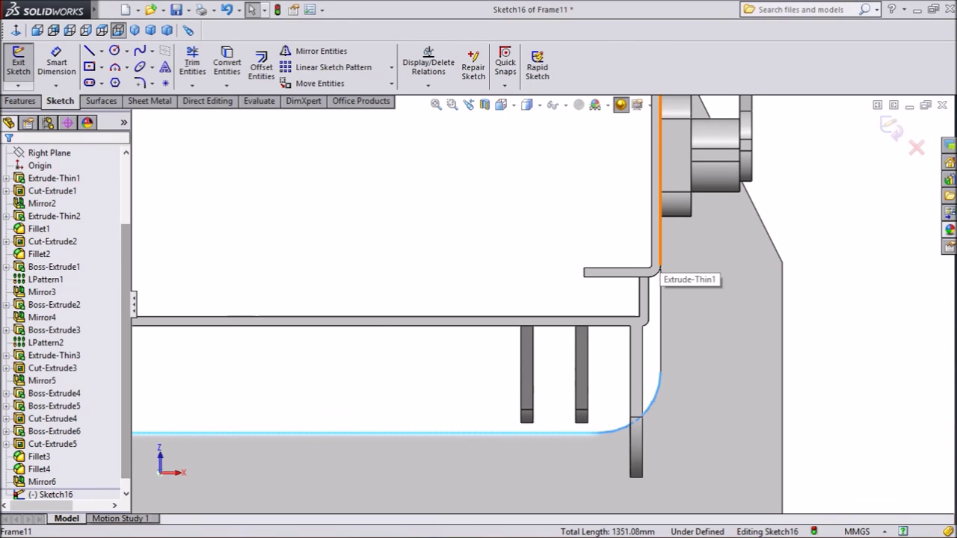
pyautogui.keyDown('ctrl'); pyautogui.click(659, 265); pyautogui.keyUp('ctrl')
pyautogui.keyDown('ctrl'); pyautogui.click(650, 299); pyautogui.keyUp('ctrl')
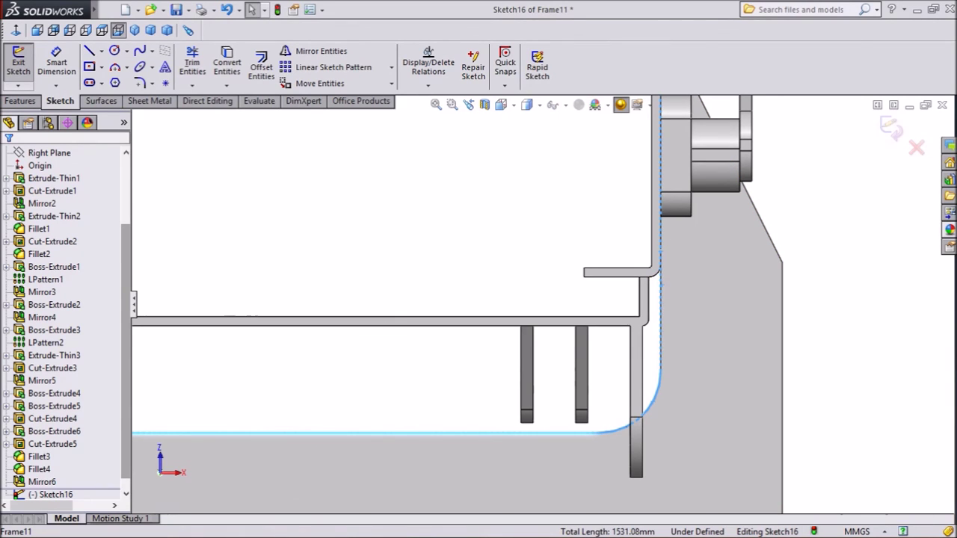
pyautogui.scroll(3, 540, 303)
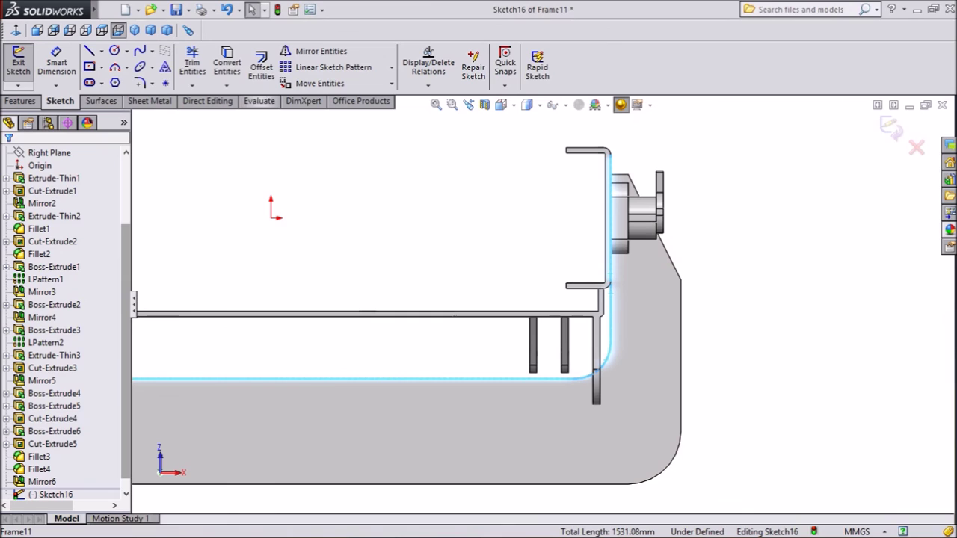
pyautogui.click(226, 60)
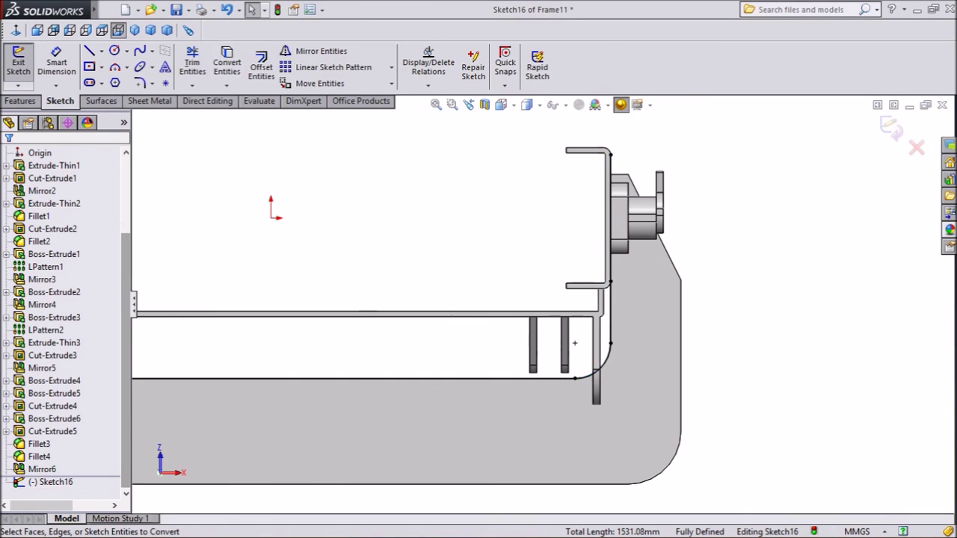
# Offset all lines and arcs of the U-shaped chain outward by 50 mm.
pyautogui.scroll(3, 541, 296)
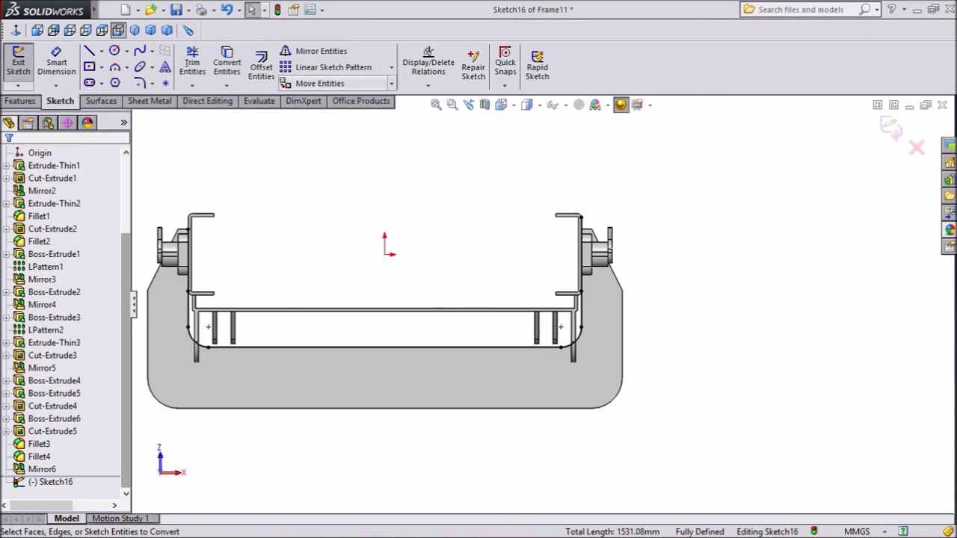
pyautogui.click(261, 66)
pyautogui.scroll(-3, 135, 142)
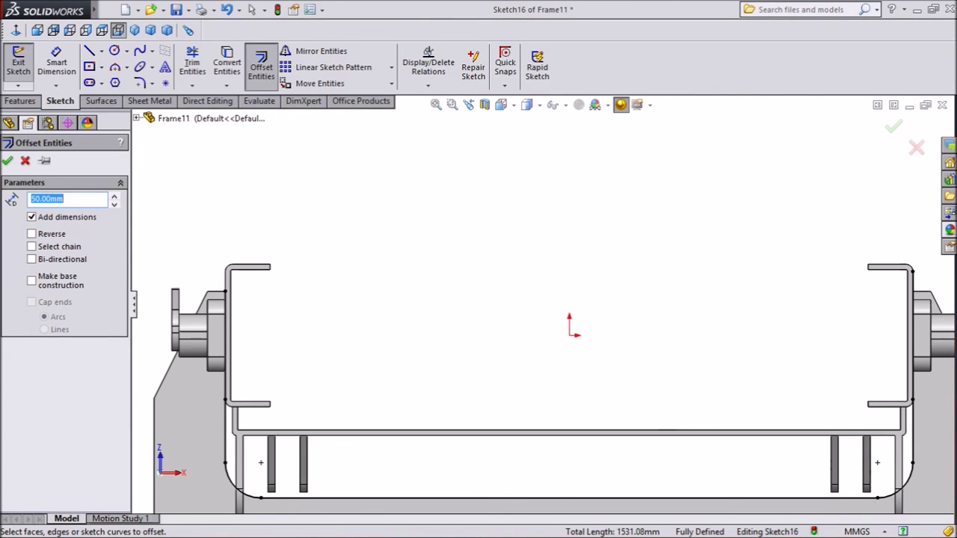
pyautogui.moveTo(523, 432); pyautogui.dragTo(488, 473, button='middle')
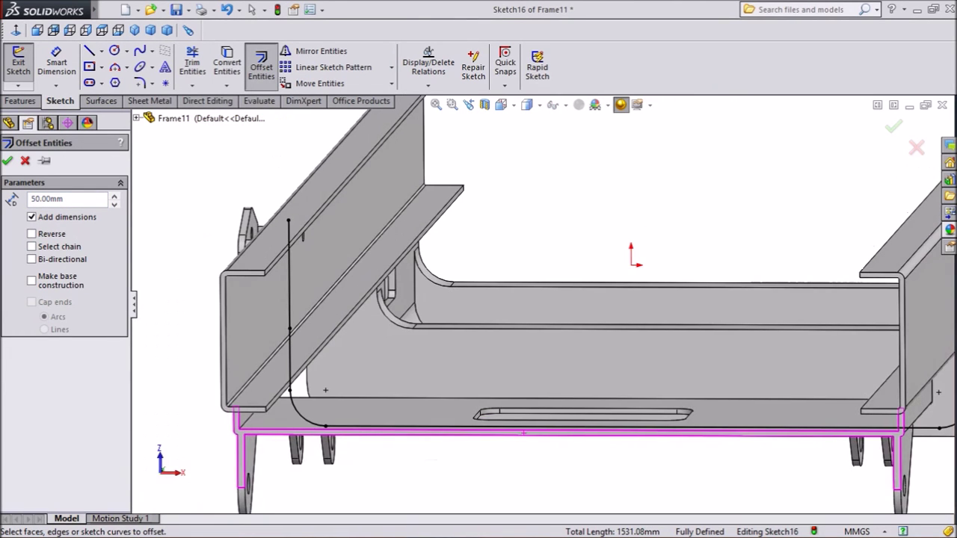
pyautogui.click(330, 281)
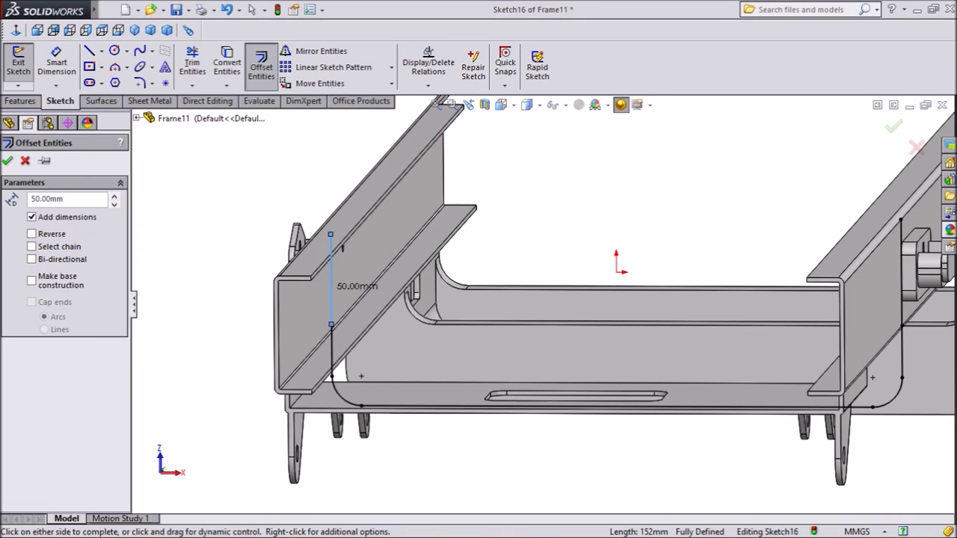
pyautogui.click(332, 350)
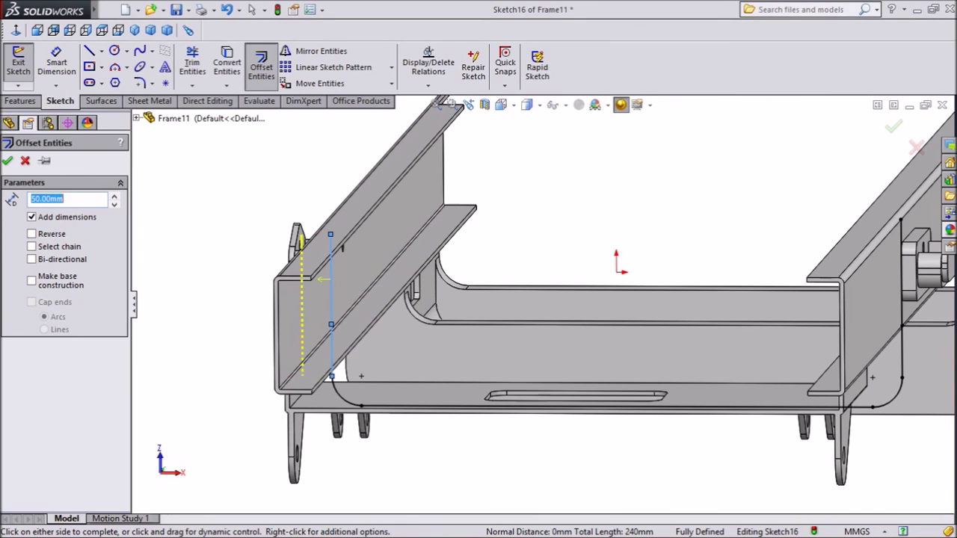
pyautogui.click(346, 390)
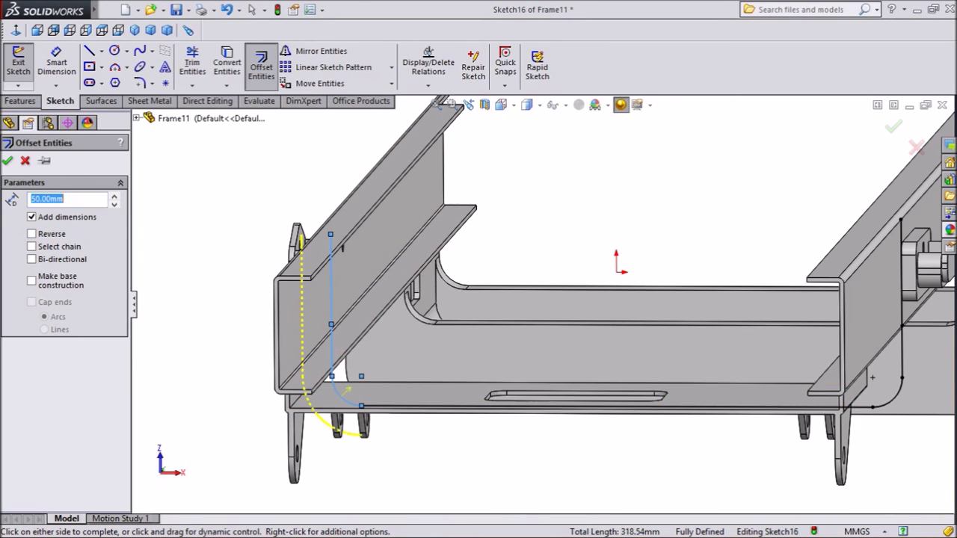
pyautogui.click(433, 407)
pyautogui.scroll(2, 882, 380)
pyautogui.scroll(-3, 883, 380)
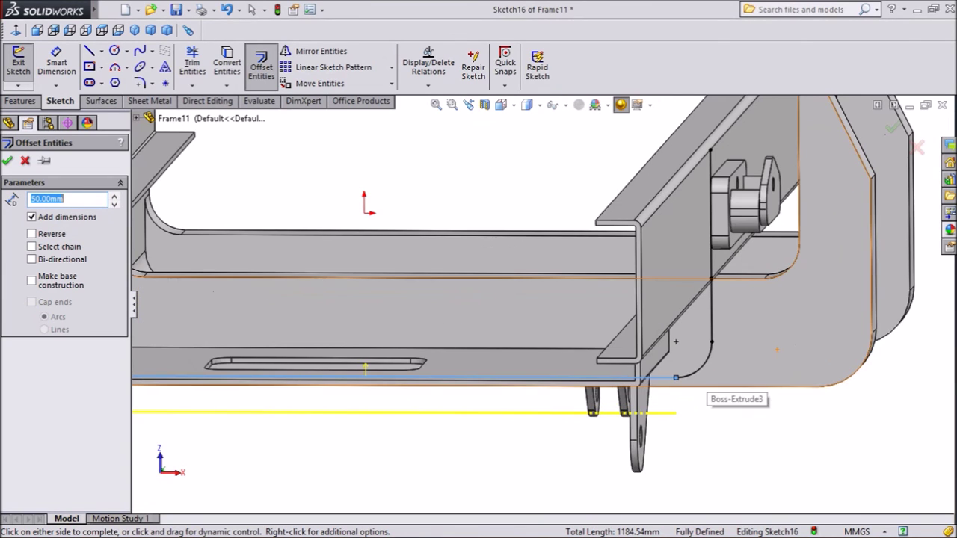
pyautogui.click(700, 365)
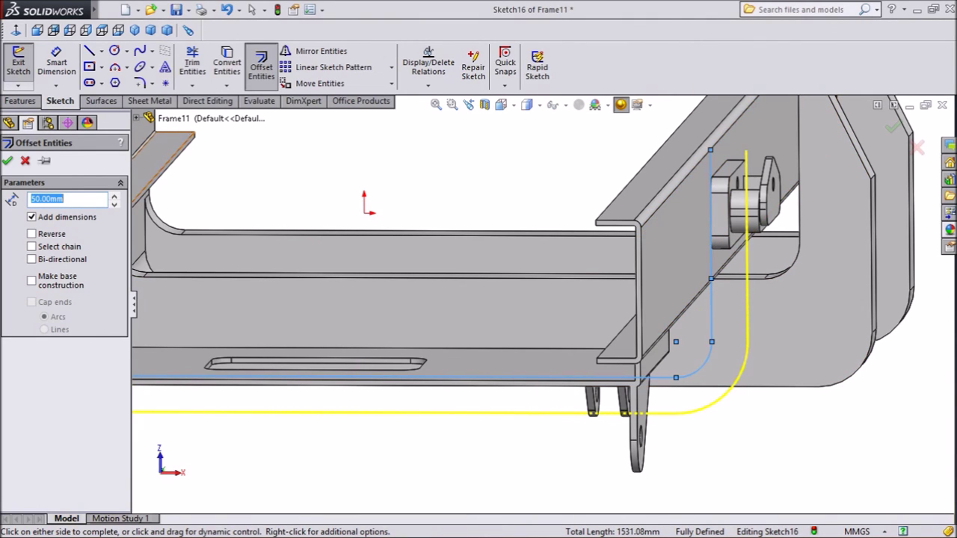
pyautogui.press('Return')
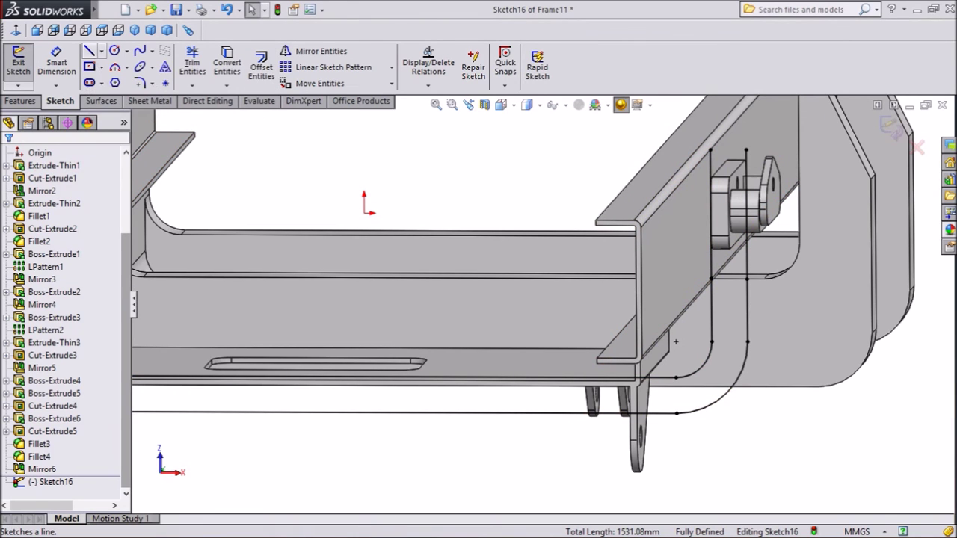
# Close both upper ends of the U-shaped profile with horizontal lines joining the inner and offset chains.
pyautogui.click(89, 50)
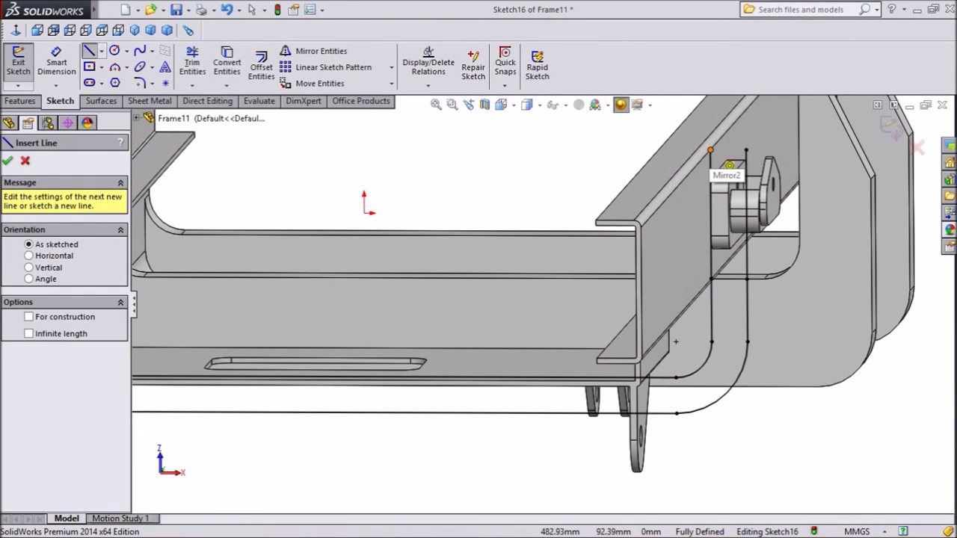
pyautogui.click(710, 151)
pyautogui.click(746, 150)
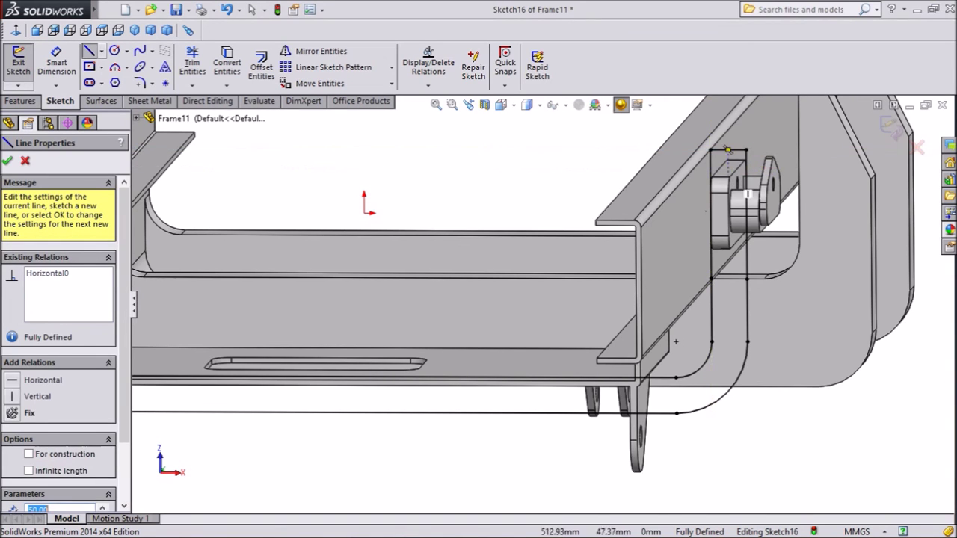
pyautogui.press('f')
pyautogui.scroll(-6, 299, 244)
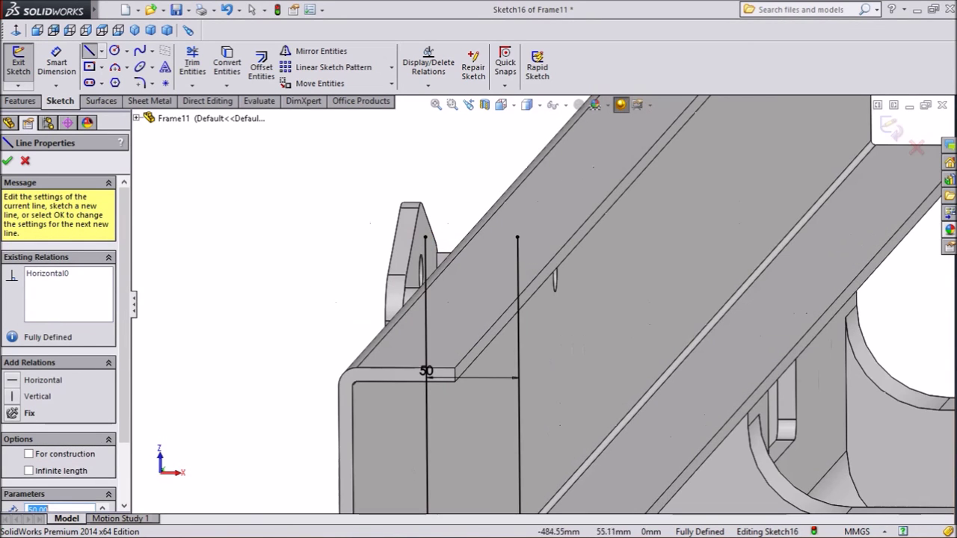
pyautogui.click(517, 237)
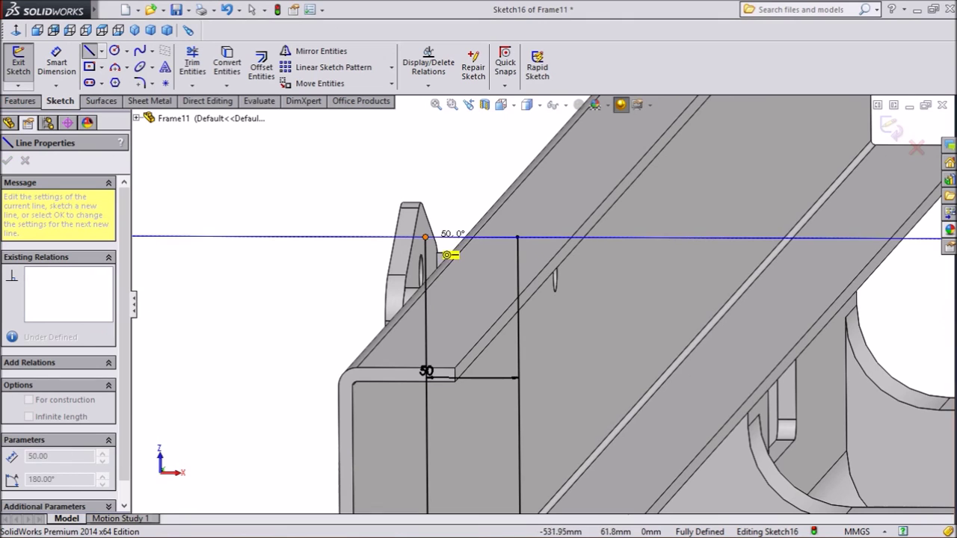
pyautogui.click(424, 237)
pyautogui.rightClick(471, 237)
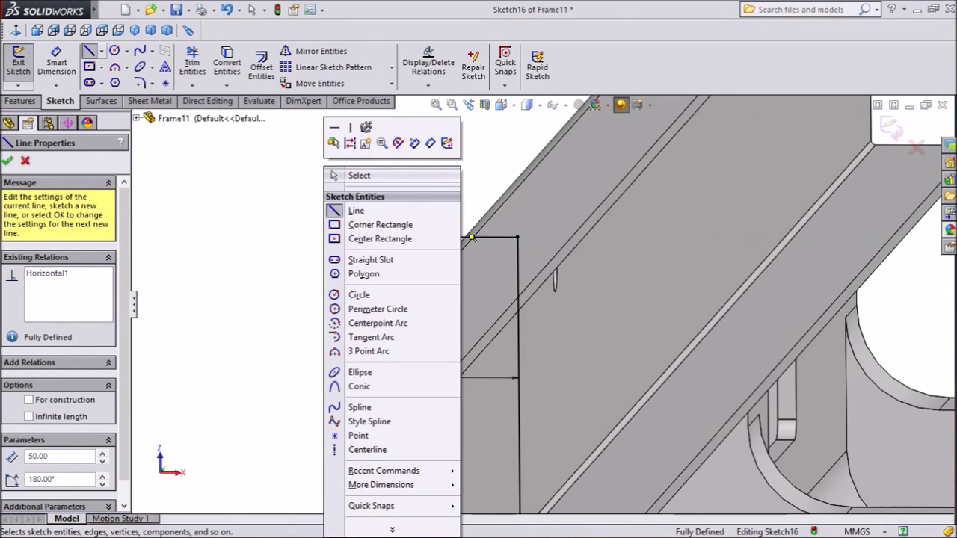
pyautogui.click(352, 175)
# Begin a boss extrusion of the closed U-shaped profile, starting at a 25 mm offset from the sketch plane.
pyautogui.scroll(3, 545, 295)
pyautogui.scroll(6, 353, 218)
pyautogui.moveTo(422, 252); pyautogui.dragTo(404, 269, button='middle')
pyautogui.scroll(-4, 619, 314)
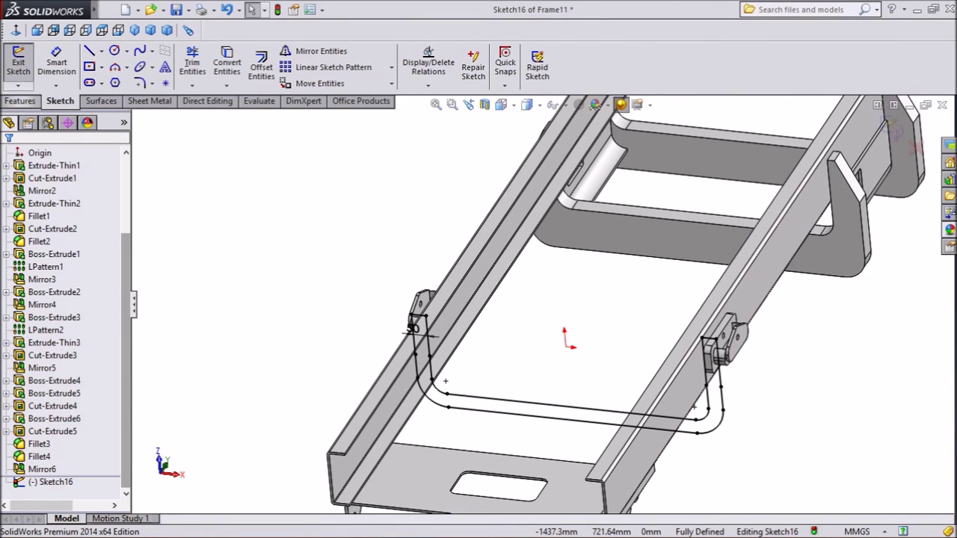
pyautogui.click(21, 101)
pyautogui.click(24, 66)
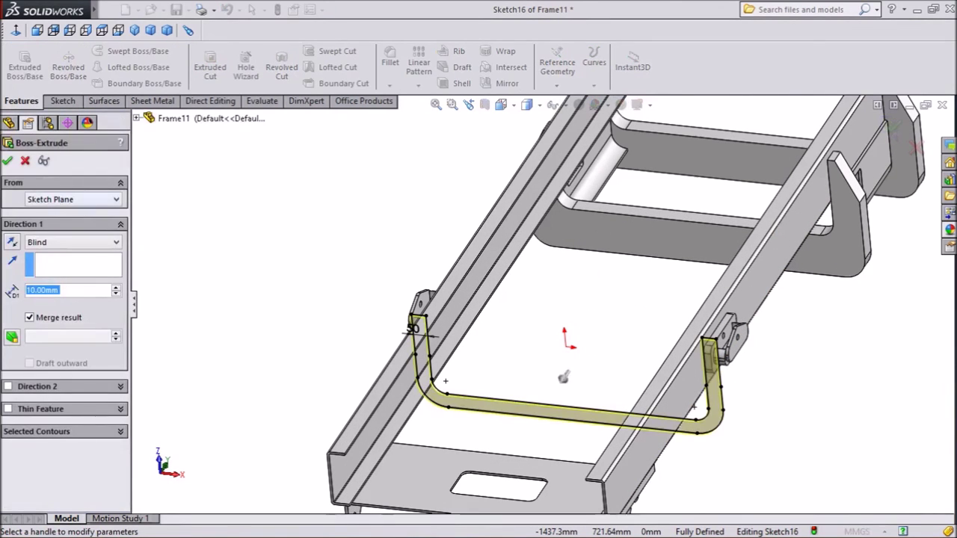
pyautogui.click(74, 200)
pyautogui.click(59, 239)
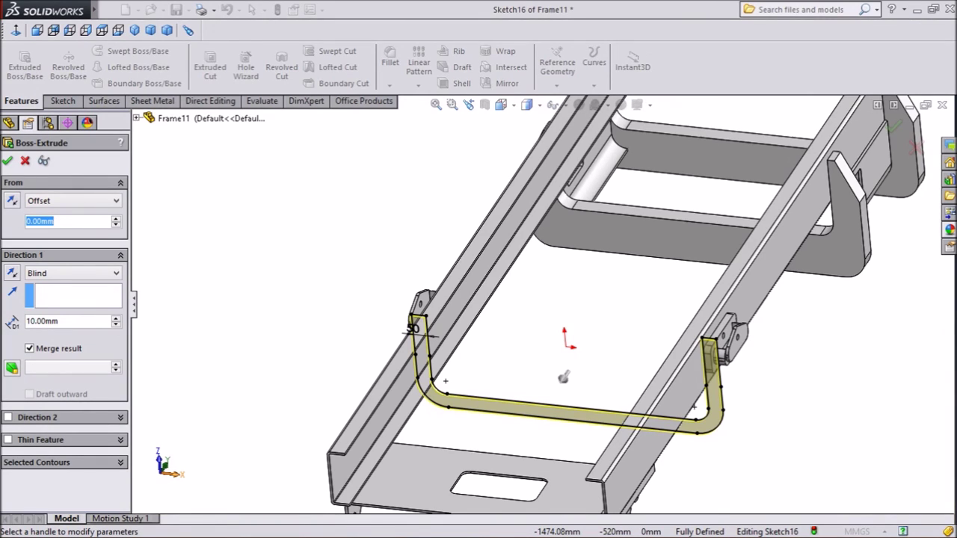
pyautogui.write('25')
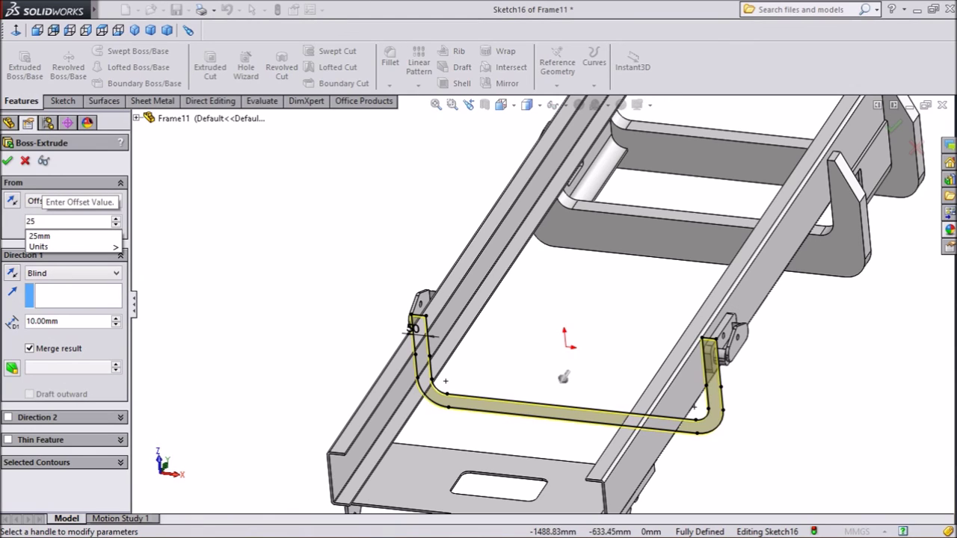
pyautogui.press('Return')
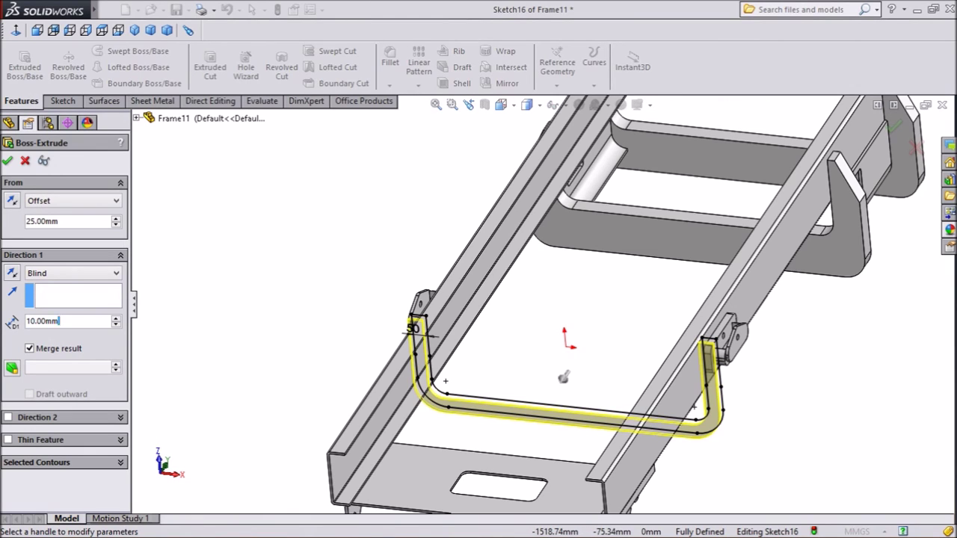
# Set the U-shaped member's blind extrusion depth to 150 mm, check the preview around the brackets, and accept the feature.
pyautogui.write('150')
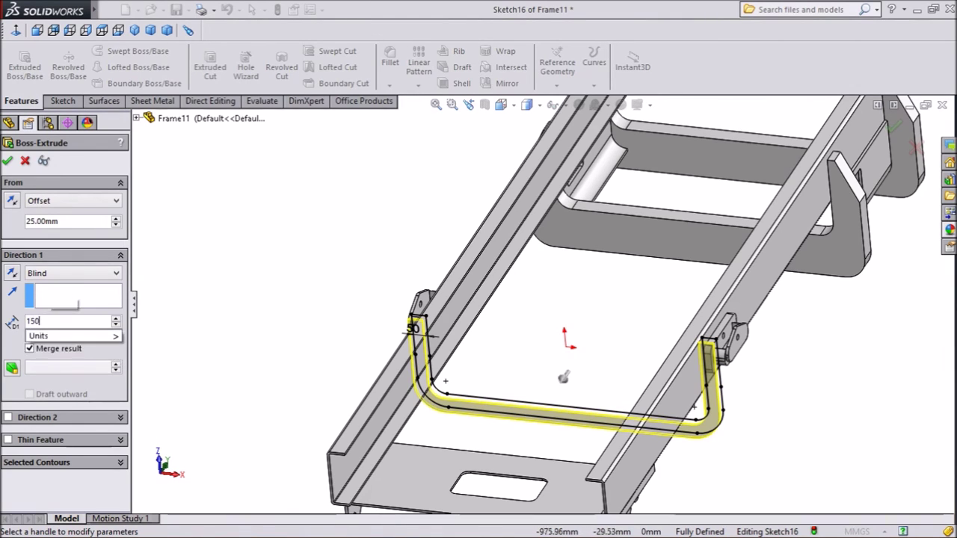
pyautogui.press('Return')
pyautogui.moveTo(432, 308); pyautogui.dragTo(373, 366, button='middle')
pyautogui.scroll(-2, 719, 400)
pyautogui.scroll(-2, 763, 407)
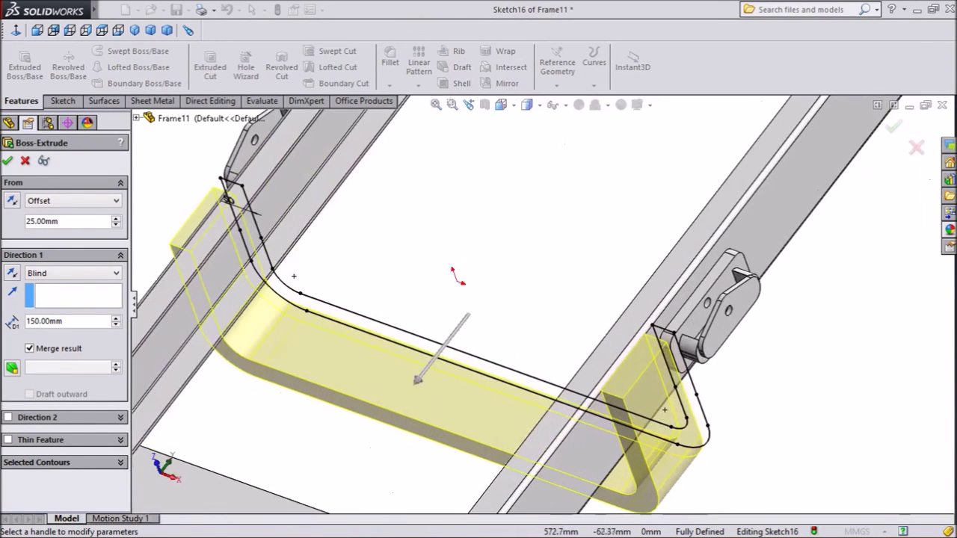
pyautogui.moveTo(709, 336)
pyautogui.mouseDown(button='middle')
pyautogui.moveTo(613, 330)
pyautogui.moveTo(734, 369)
pyautogui.moveTo(756, 388)
pyautogui.mouseUp(button='middle')
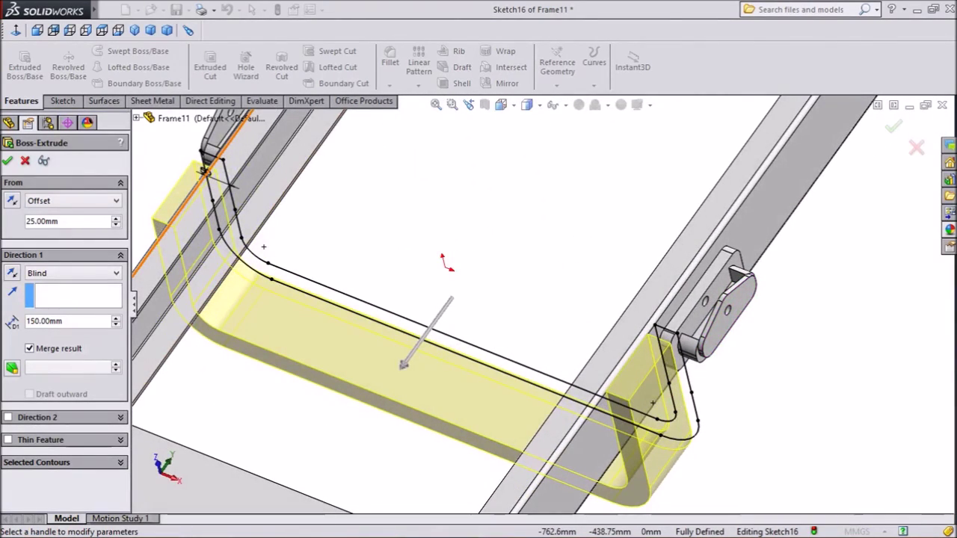
pyautogui.click(6, 160)
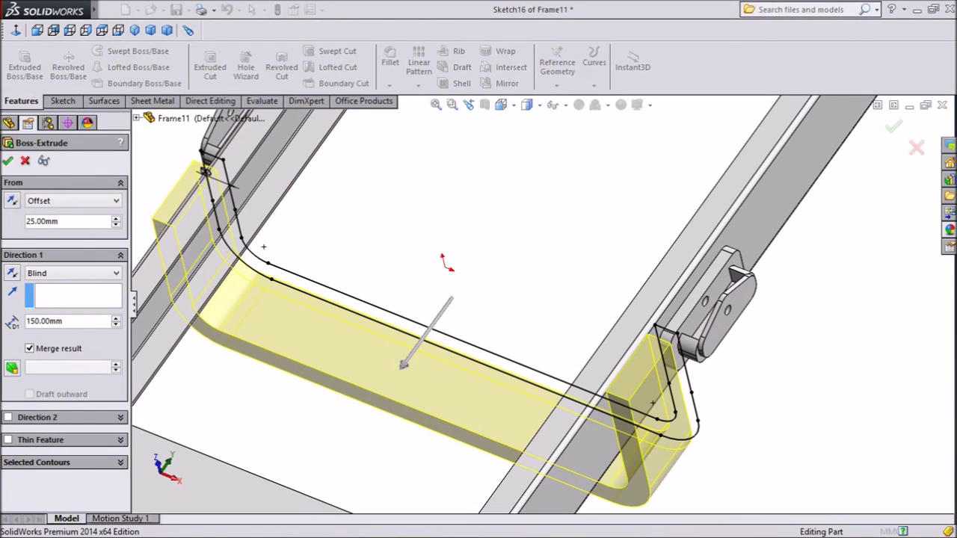
# Fillet the outer 150 mm edges at both free ends of the U-shaped cross member with a constant 20 mm radius.
pyautogui.scroll(3, 542, 305)
pyautogui.moveTo(381, 287); pyautogui.dragTo(441, 291, button='middle')
pyautogui.click(391, 61)
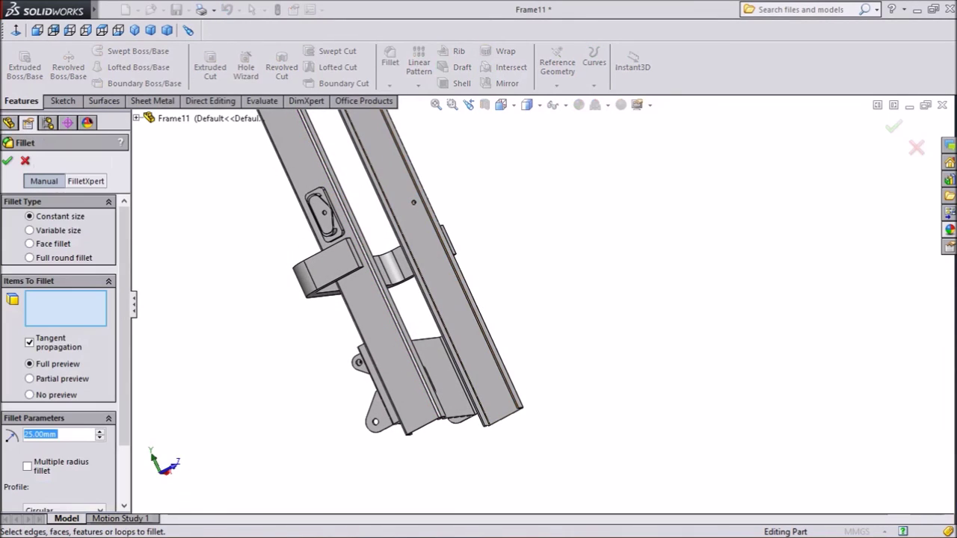
pyautogui.write('20')
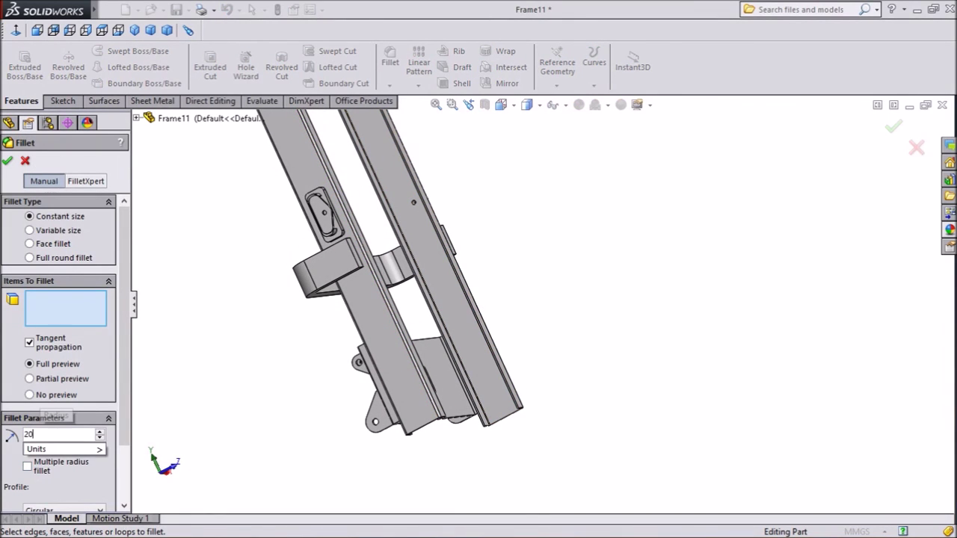
pyautogui.press('Return')
pyautogui.scroll(-6, 325, 254)
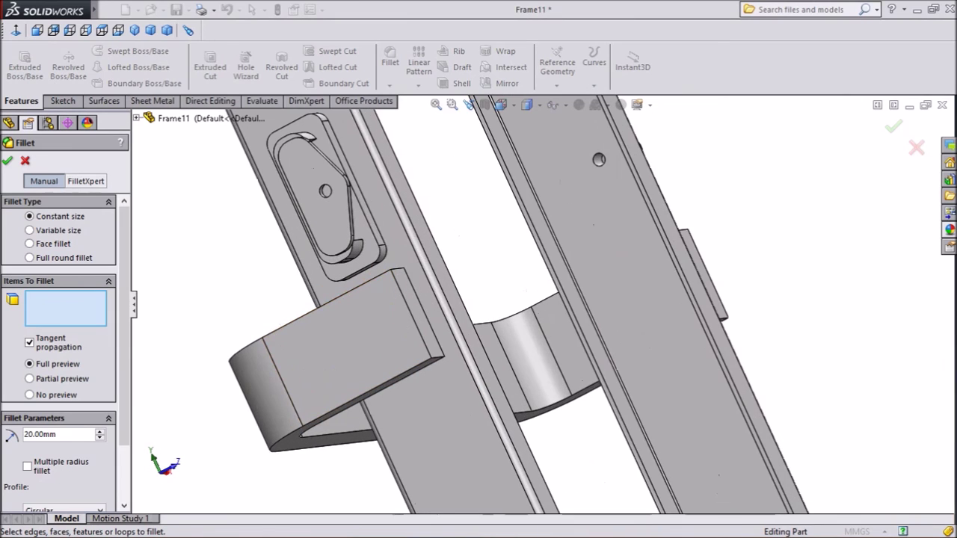
pyautogui.click(410, 314)
pyautogui.scroll(6, 472, 311)
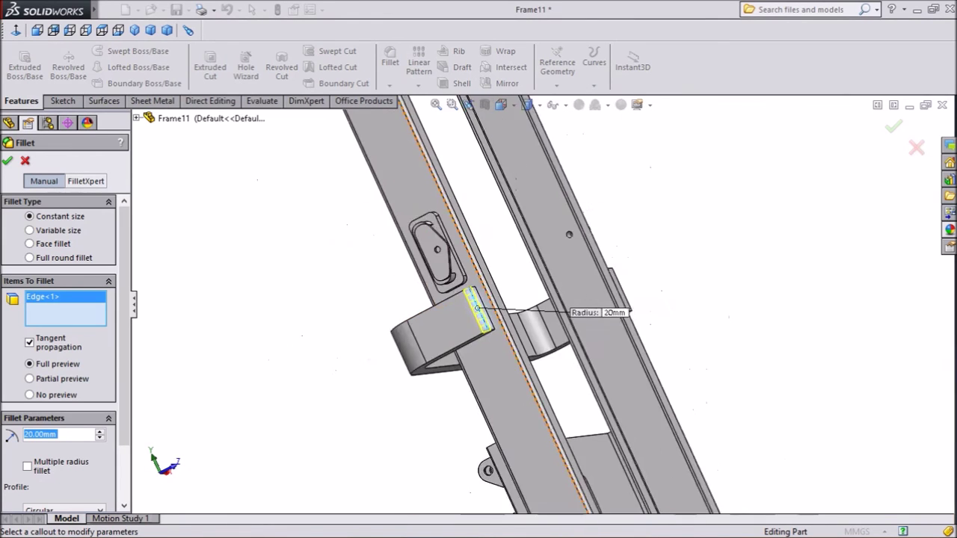
pyautogui.moveTo(472, 311); pyautogui.dragTo(651, 303, button='middle')
pyautogui.scroll(-8, 366, 321)
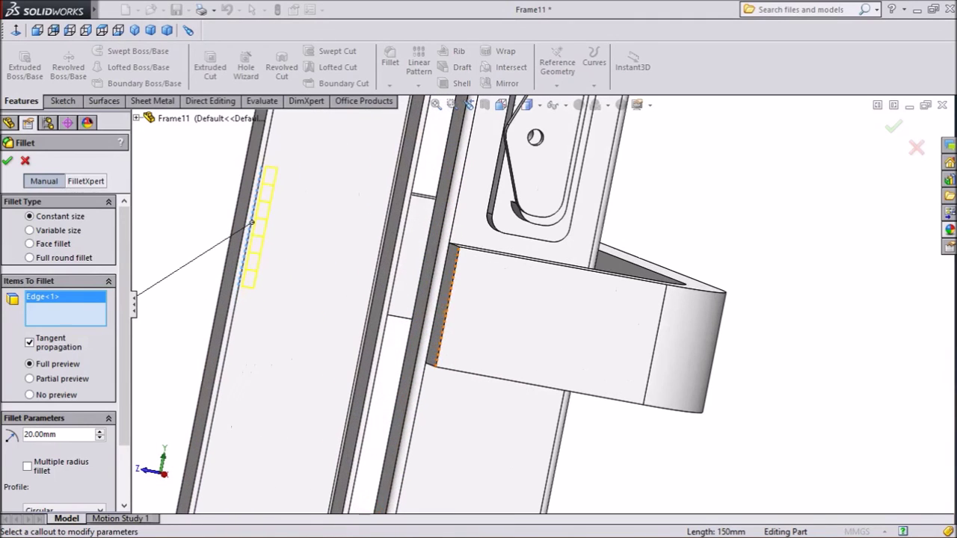
pyautogui.click(440, 340)
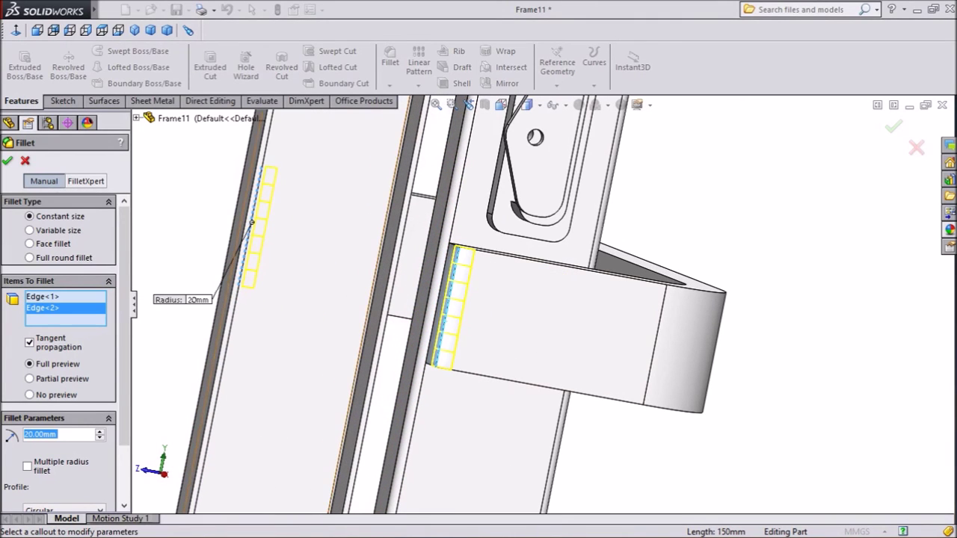
pyautogui.click(7, 160)
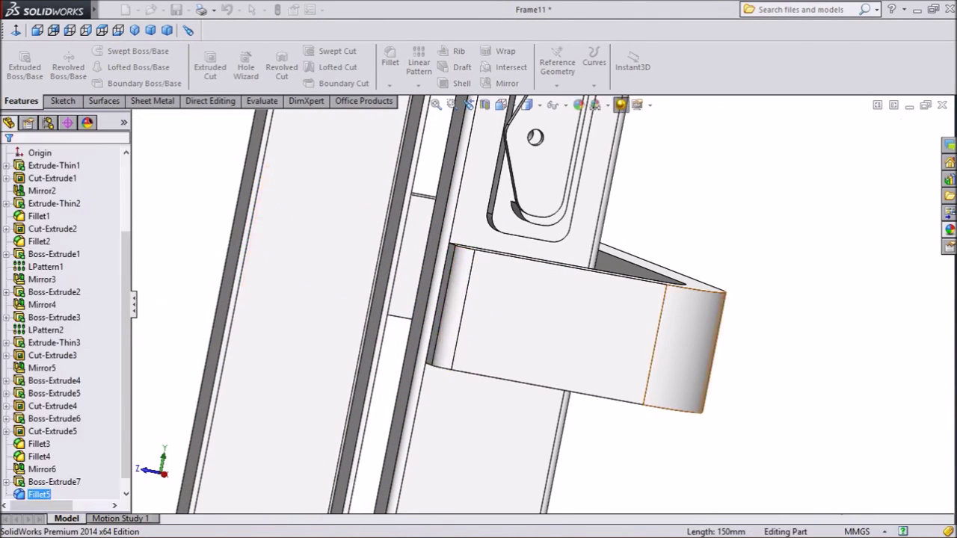
# Examine the whole frame from several sides, including the U-shaped cross member, arches and brackets, and return from the motion study to the model.
pyautogui.scroll(5, 546, 336)
pyautogui.scroll(3, 544, 305)
pyautogui.moveTo(572, 311); pyautogui.dragTo(473, 317, button='middle')
pyautogui.scroll(-2, 682, 244)
pyautogui.scroll(4, 682, 244)
pyautogui.moveTo(676, 245); pyautogui.dragTo(602, 243, button='middle')
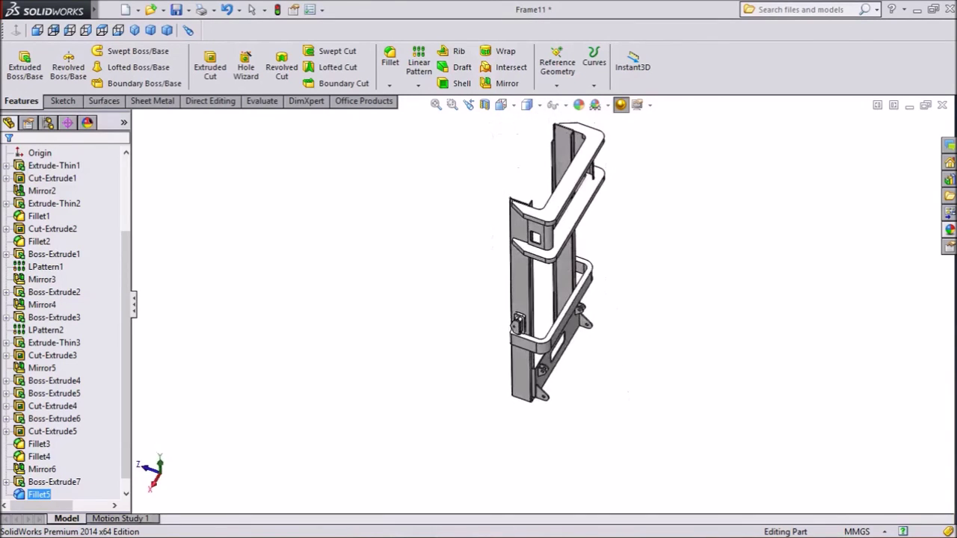
pyautogui.moveTo(602, 243); pyautogui.dragTo(542, 250, button='middle')
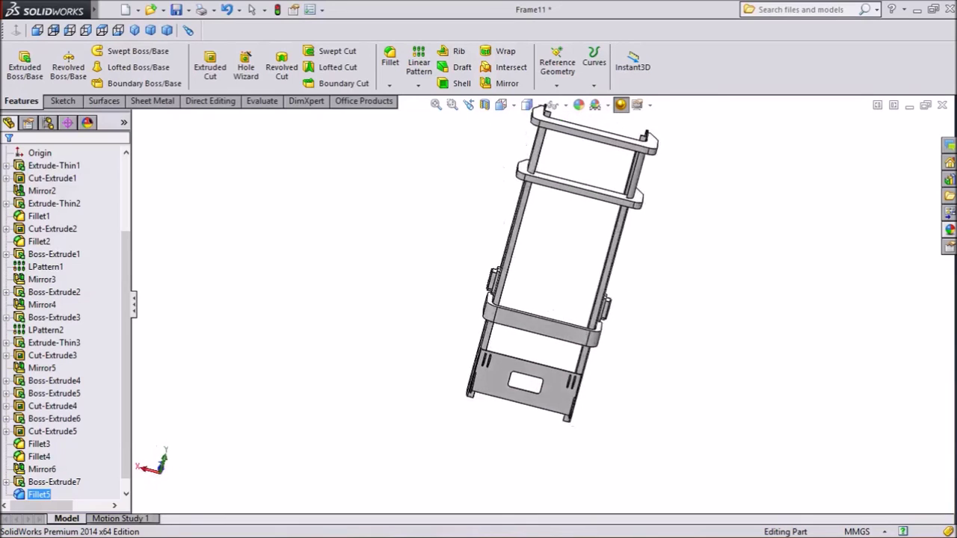
pyautogui.scroll(-2, 652, 187)
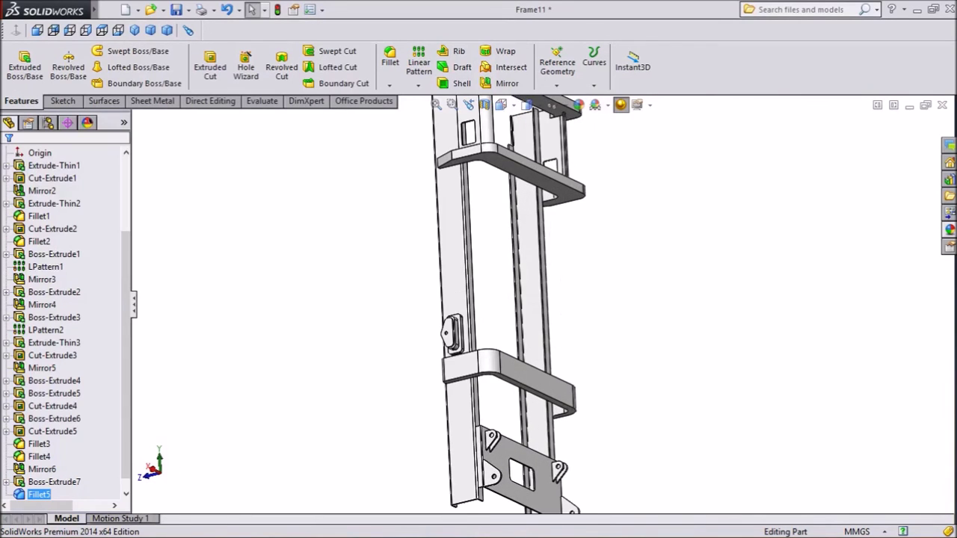
pyautogui.moveTo(598, 243); pyautogui.dragTo(635, 280, button='middle')
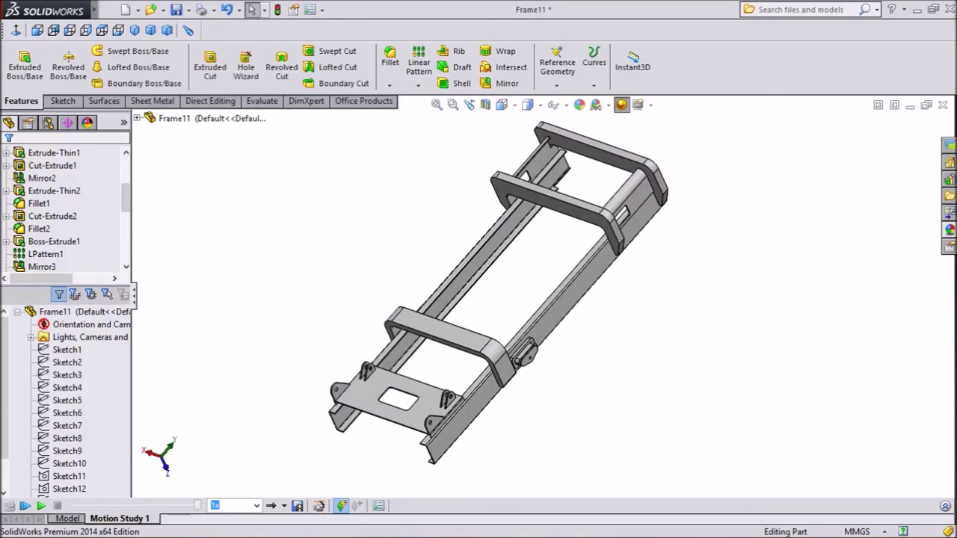
pyautogui.click(67, 519)
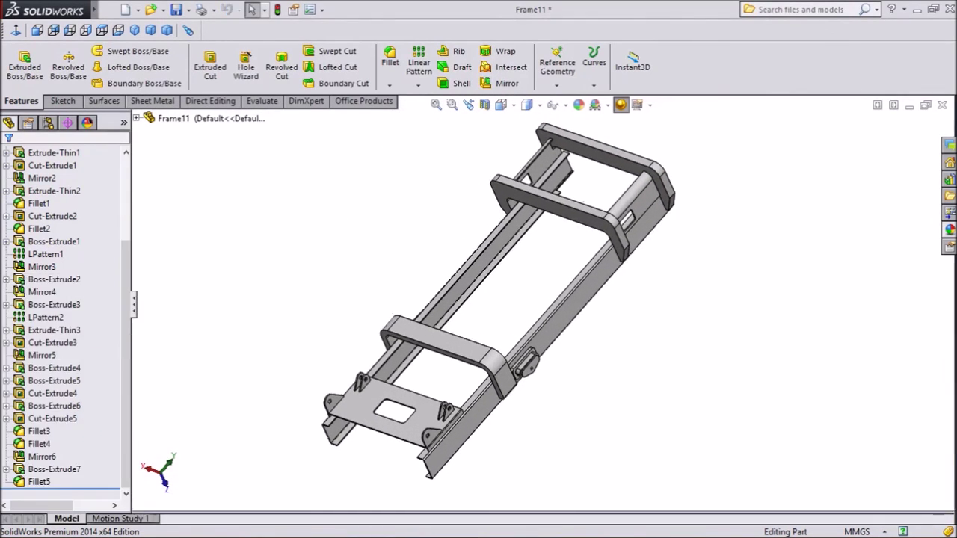